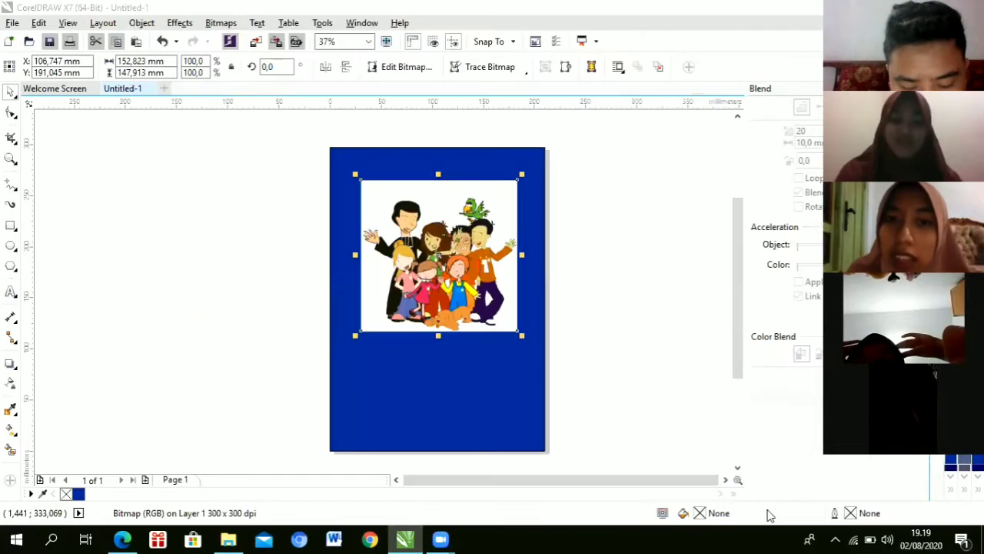
Step: Pull the traced copy away from the original and set it beside the blue page
left_click(457, 250)
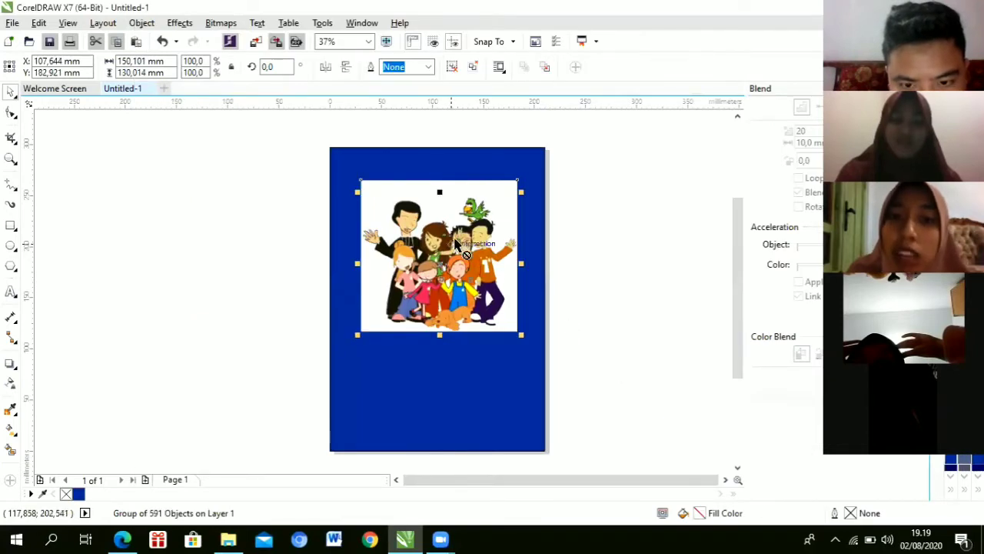
left_click_drag(450, 245, 502, 228)
left_click_drag(570, 235, 549, 265)
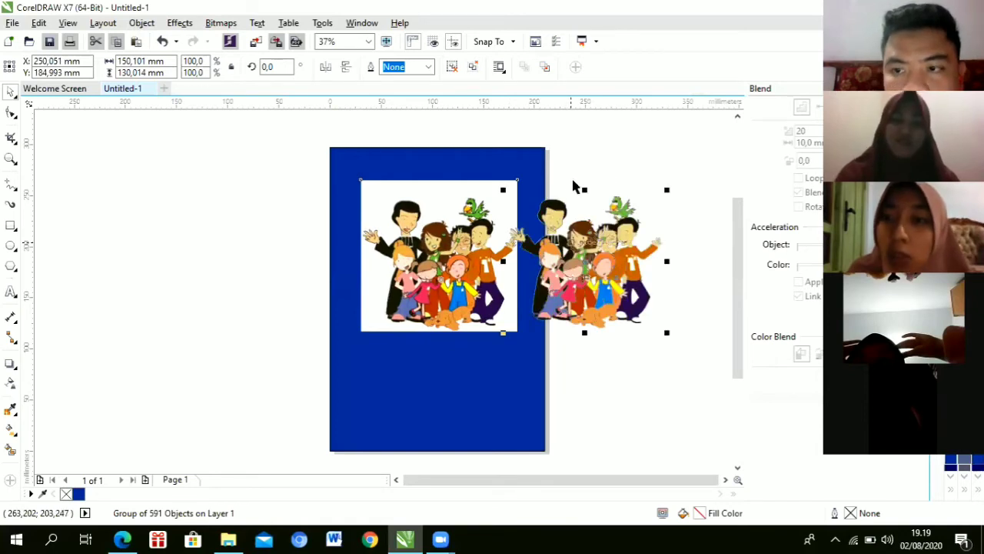
Step: Move the original picture past the page's left edge and shift the traced copy over the right edge
left_click(436, 228)
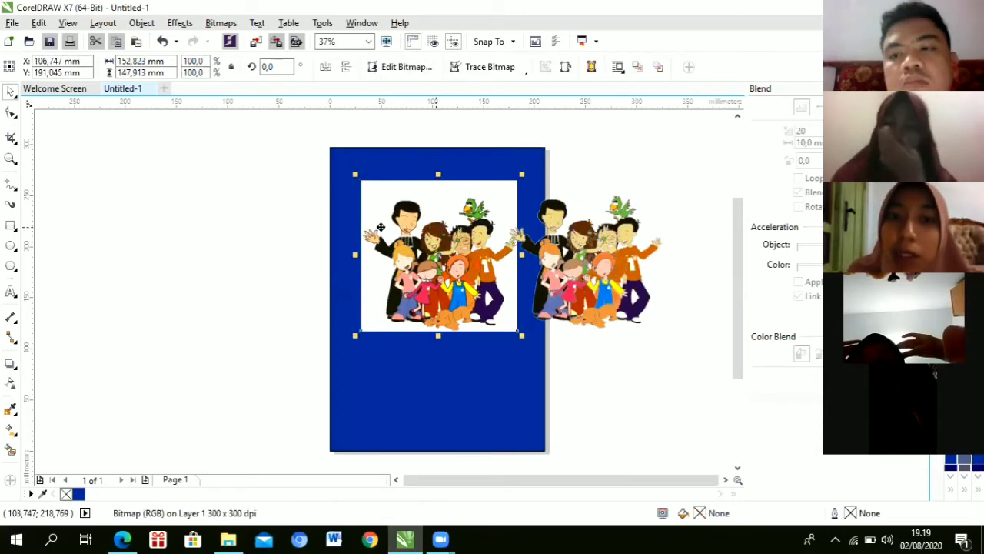
left_click_drag(347, 226, 257, 226)
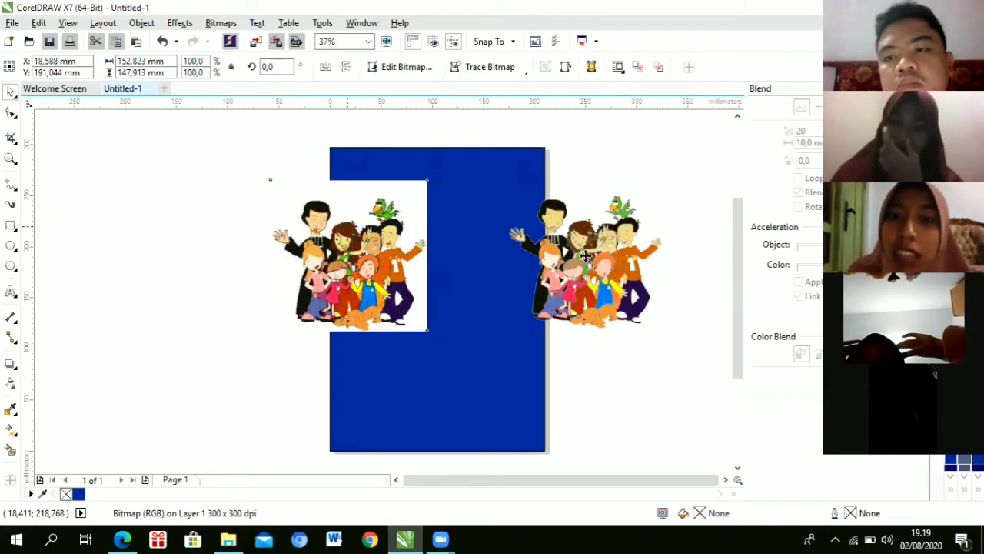
left_click(508, 251)
mouse_move(506, 248)
left_mouse_down()
mouse_move(492, 237)
mouse_move(506, 241)
mouse_move(493, 237)
mouse_move(500, 230)
left_mouse_up()
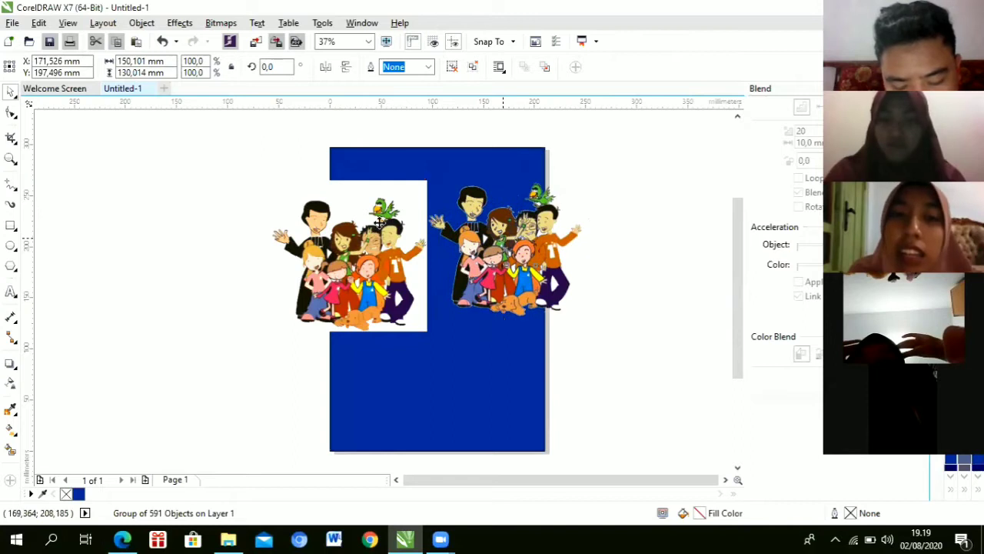
left_click_drag(430, 241, 483, 235)
key("Tab")
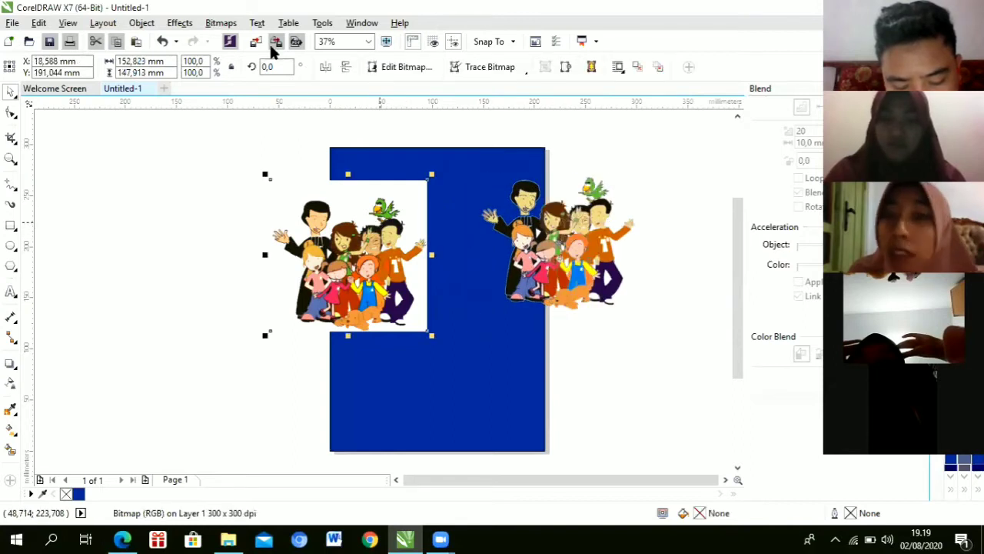
left_click(488, 71)
mouse_move(495, 119)
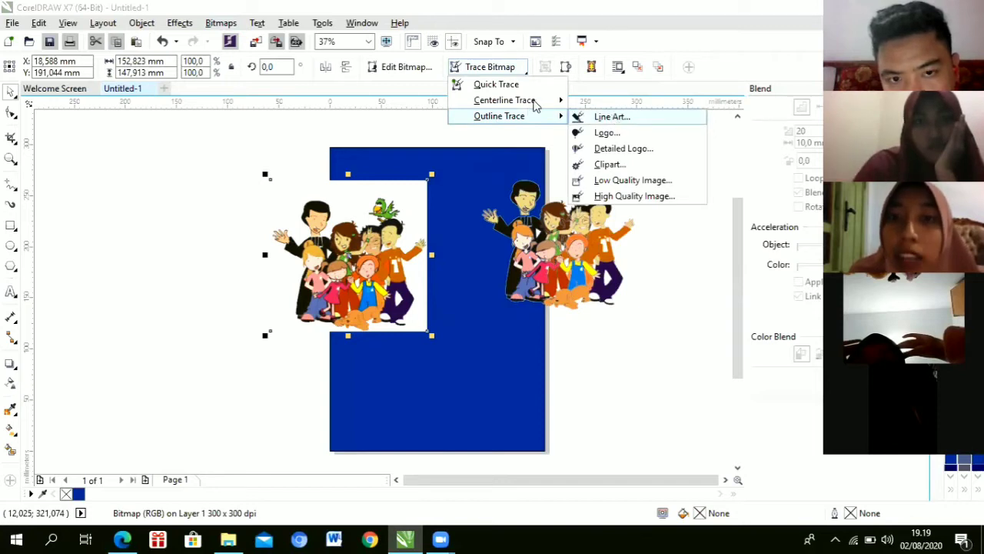
mouse_move(536, 105)
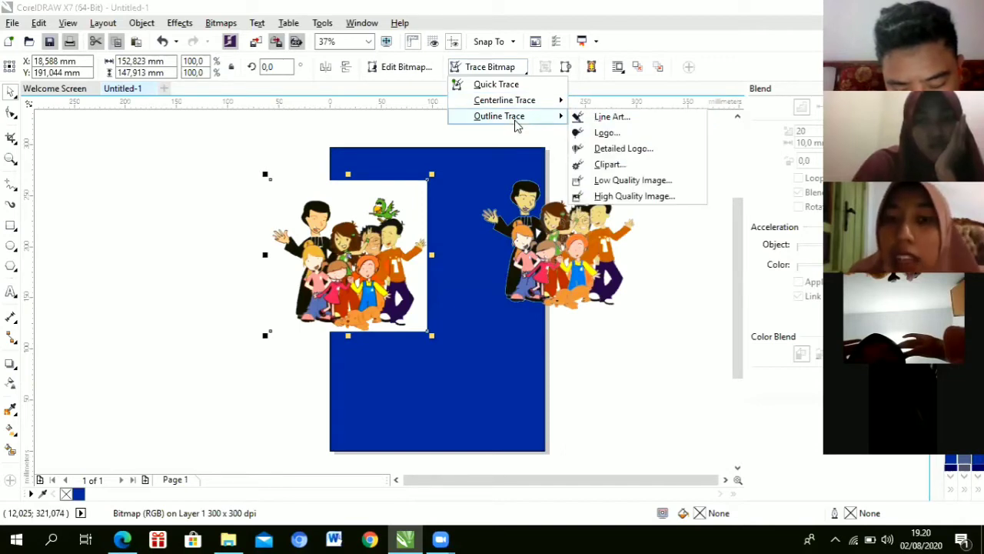
left_click(560, 292)
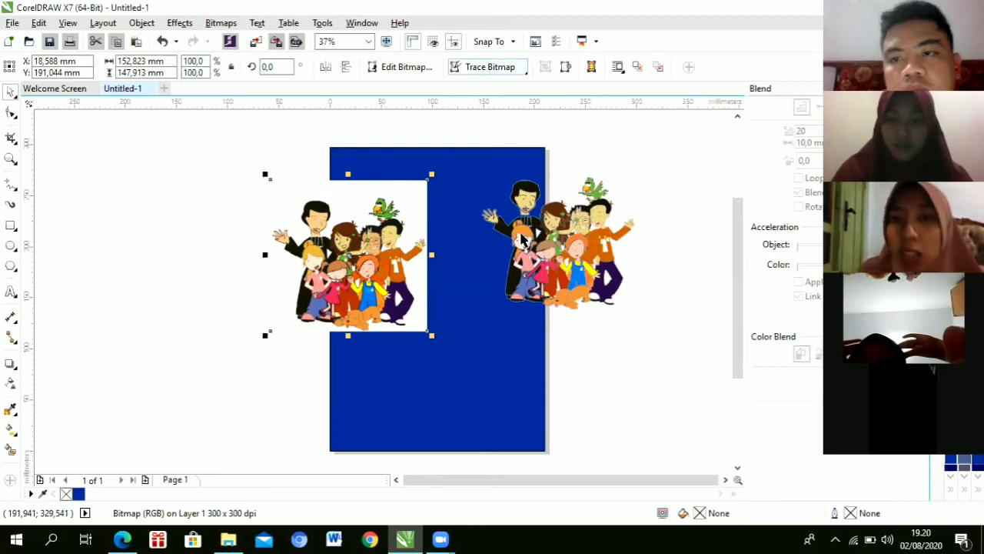
scroll(526, 245, "up", 2)
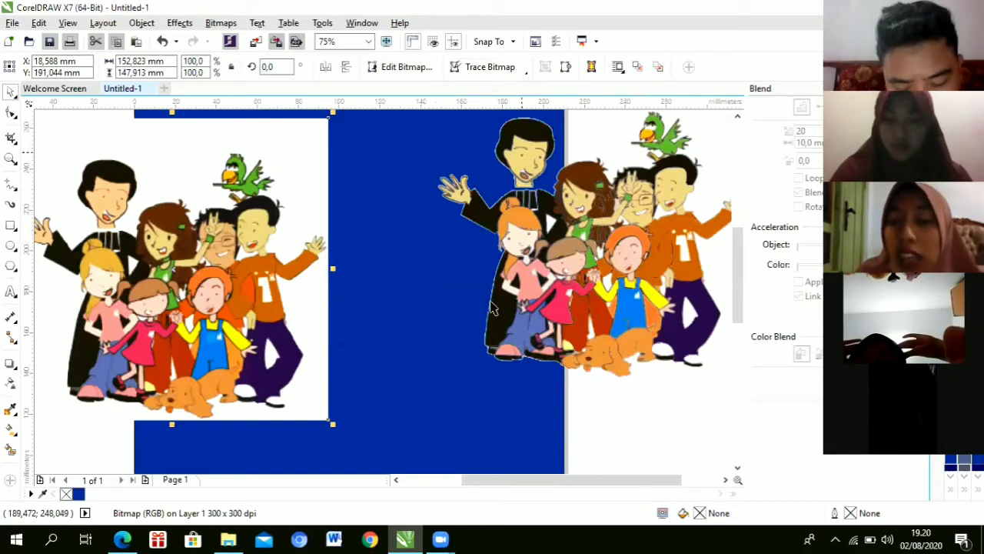
Step: Zoom in from 37% to 150% on the traced figures' faces
scroll(492, 308, "up", 2)
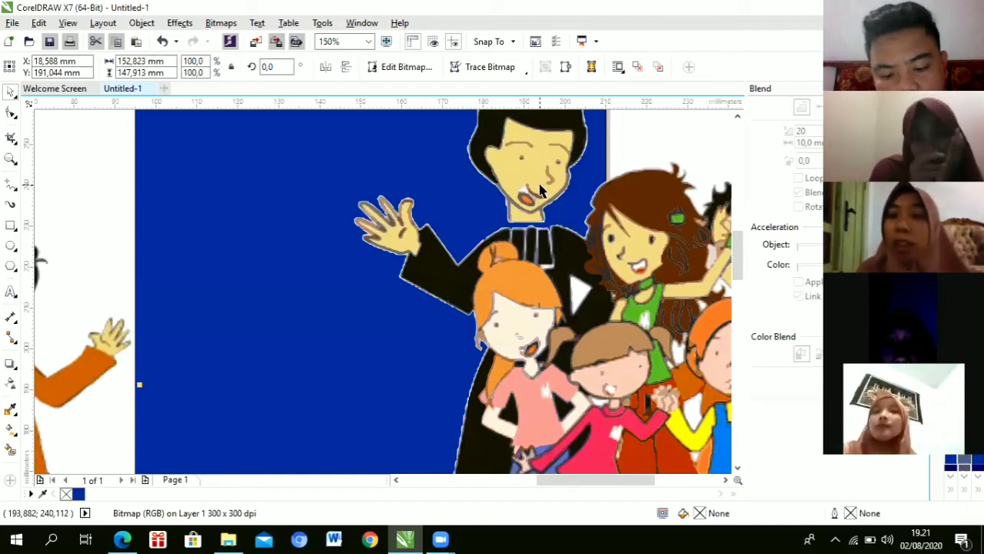
left_click(524, 73)
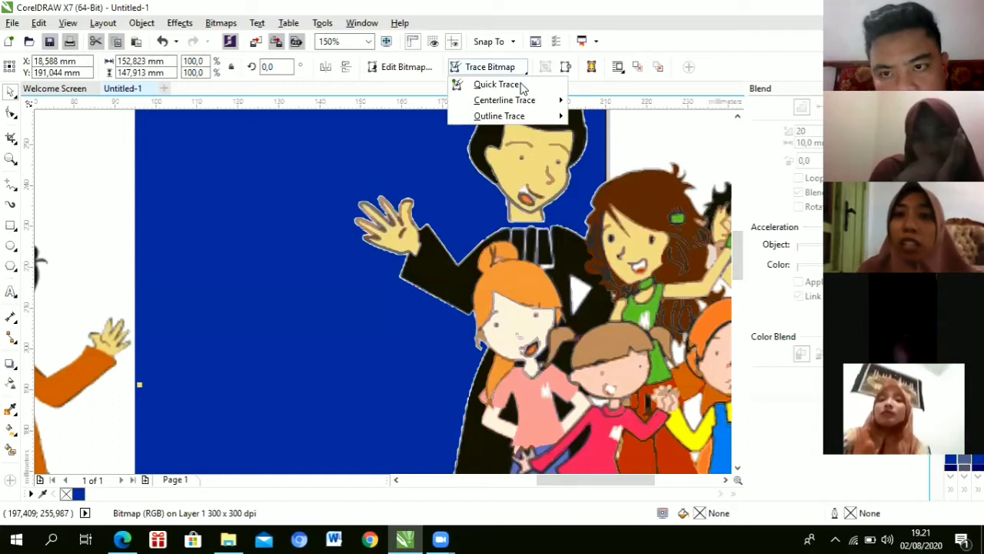
Step: Zoom back out to 75% so both the original and traced illustrations show, leaving tracing options unused
mouse_move(526, 115)
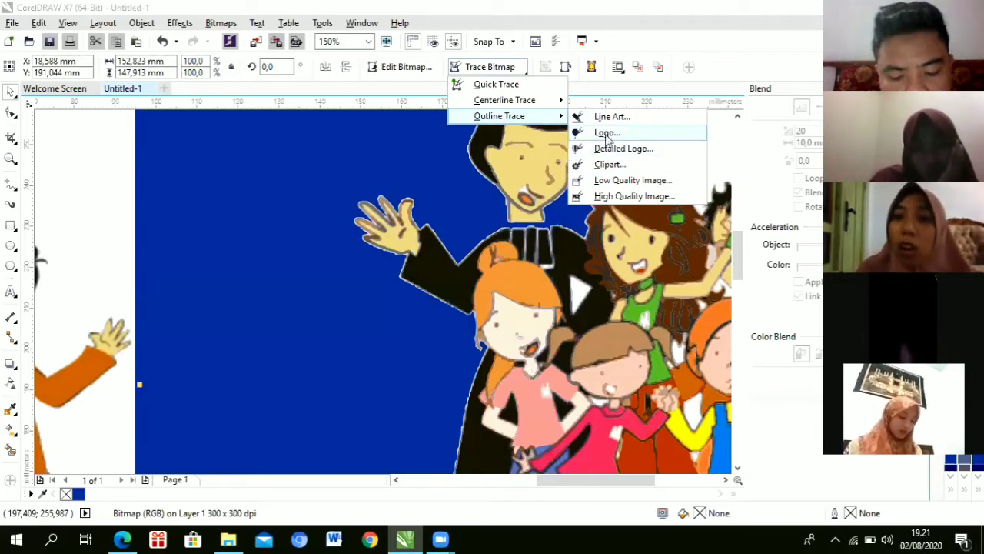
left_click(417, 202)
scroll(454, 226, "down", 2)
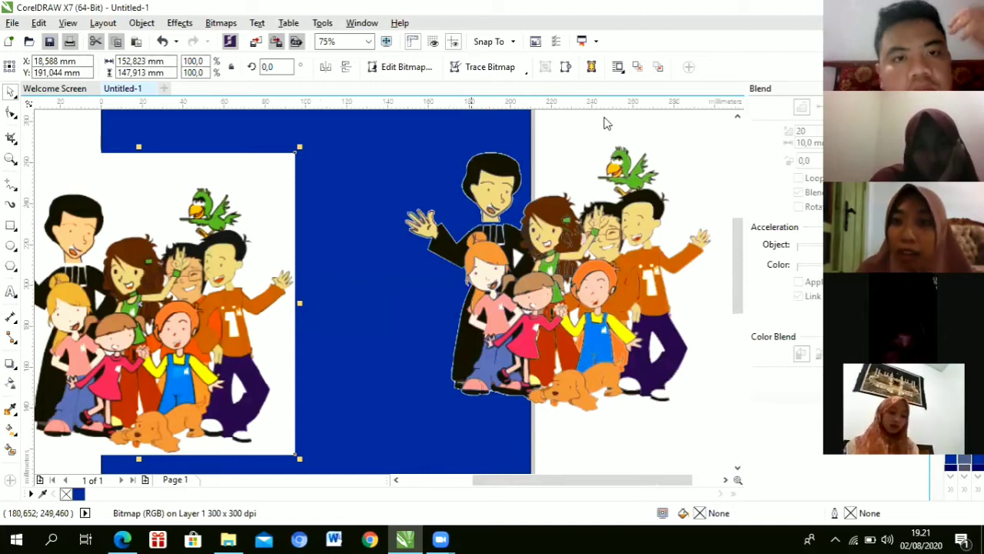
left_click(486, 67)
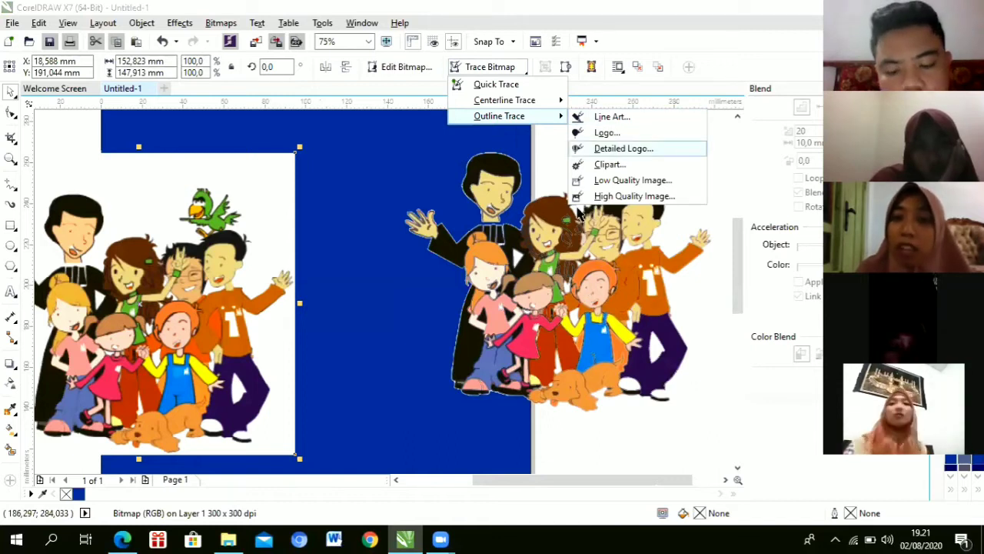
left_click(515, 193)
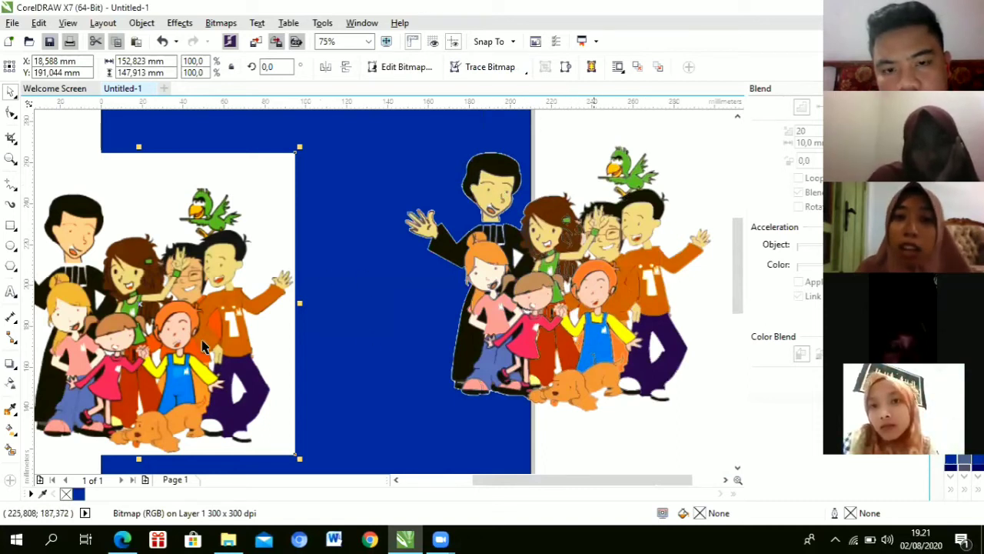
left_click_drag(450, 329, 366, 354)
Step: Delete the old traced copy and centre the original picture on the page
left_click_drag(483, 284, 555, 256)
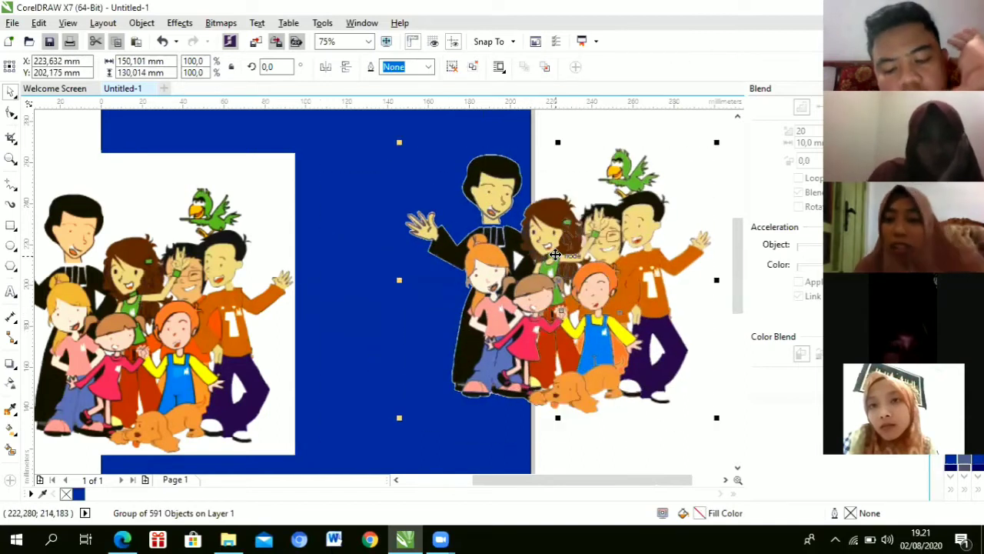
key("Delete")
left_click(323, 263)
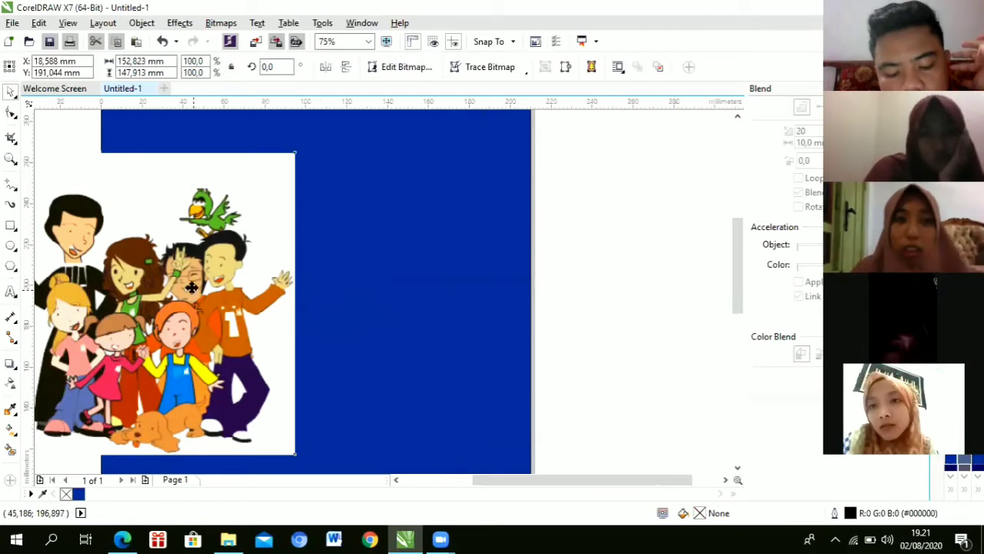
key("ctrl+z")
left_click(365, 252)
left_click(365, 252)
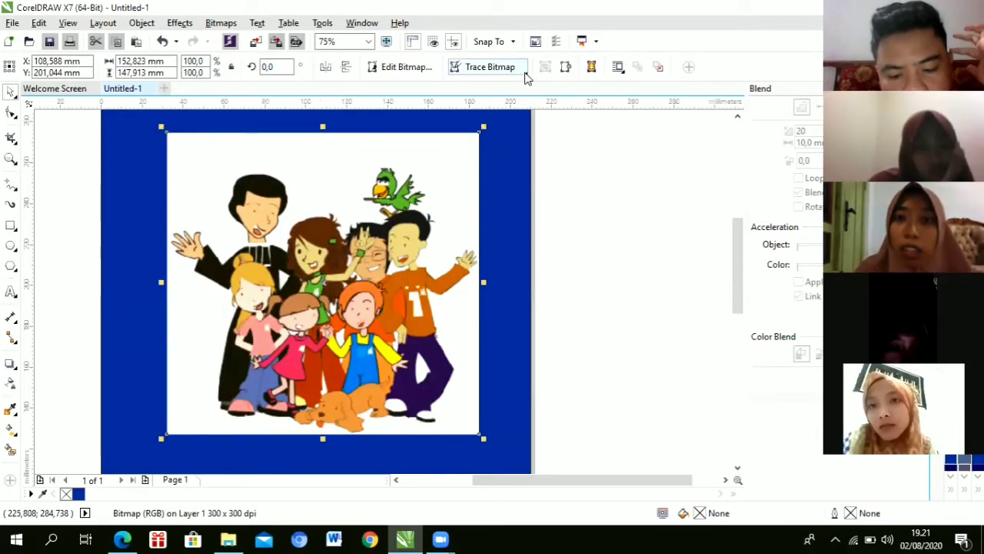
Step: Trace the picture with Outline Trace > Logo, letting the bitmap be reduced, and accept the result
left_click(527, 71)
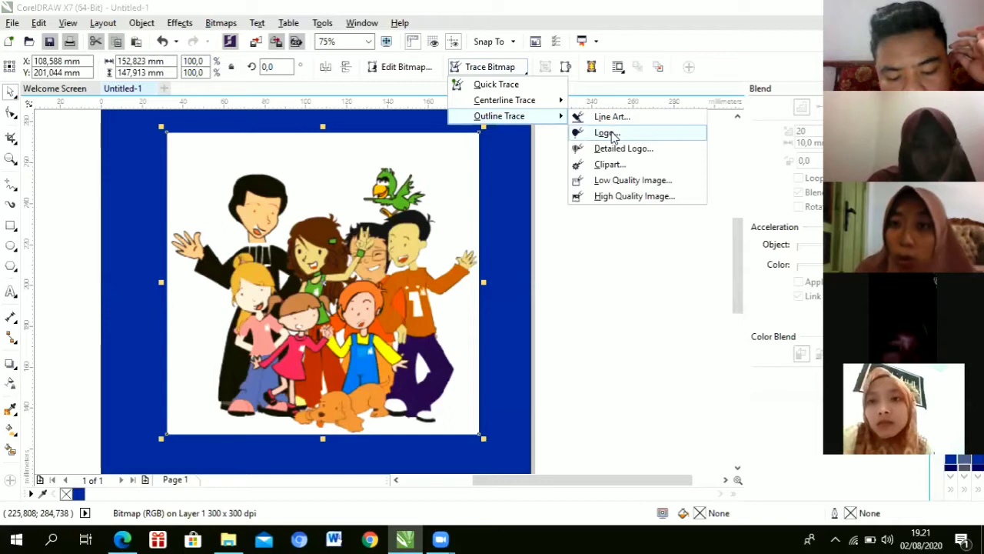
left_click(612, 134)
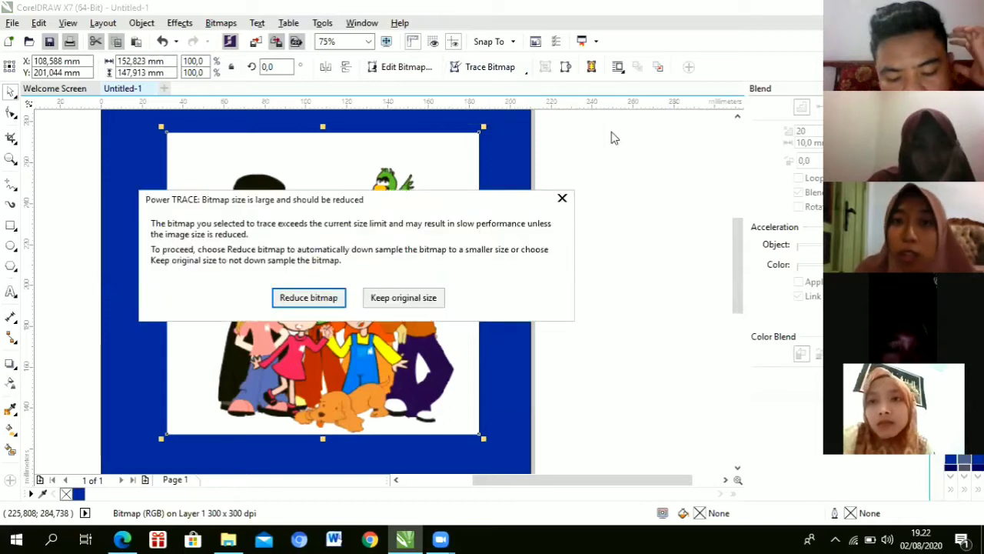
left_click(319, 297)
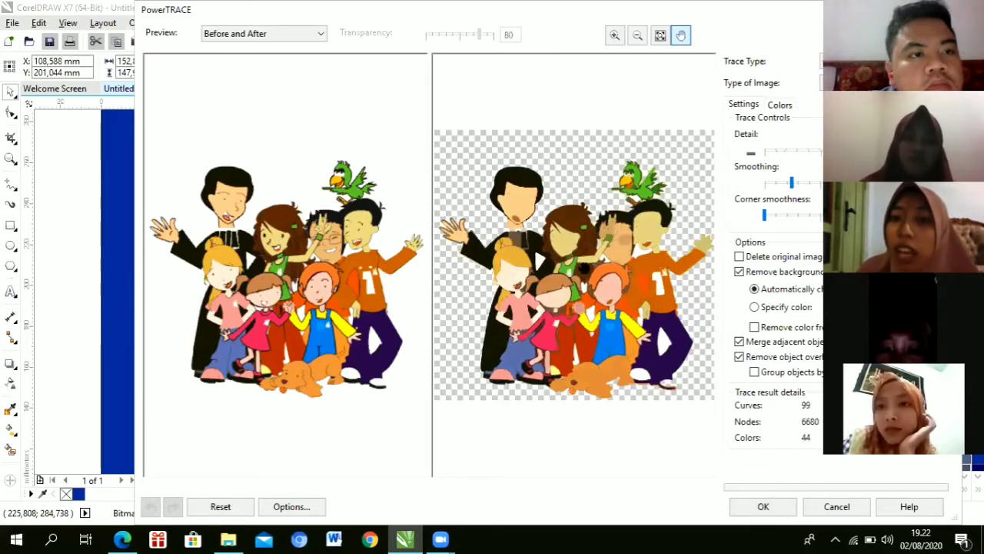
left_click(761, 507)
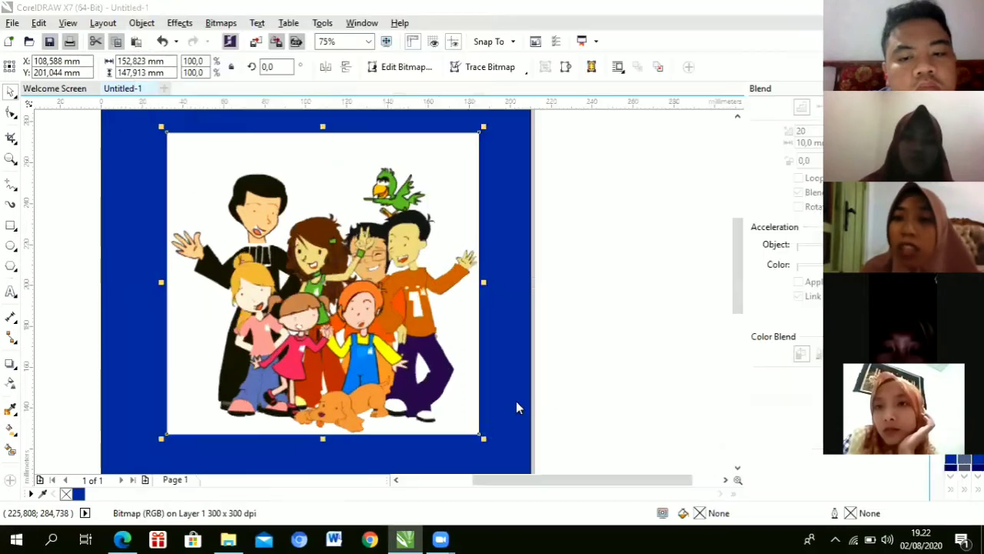
Step: Move the original picture to the page's left edge and the 99-object trace over the right edge
mouse_move(323, 296)
left_mouse_down()
mouse_move(637, 281)
mouse_move(645, 297)
left_mouse_up()
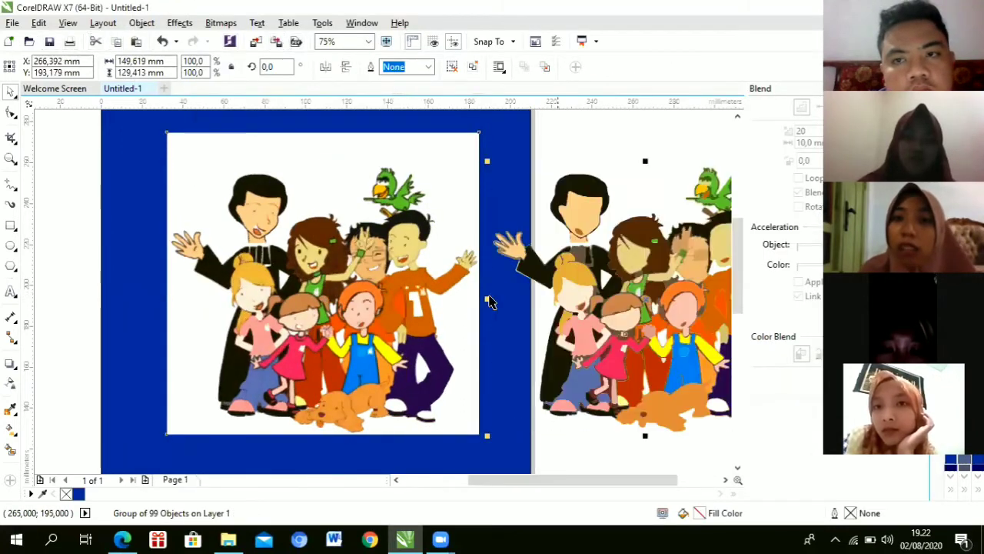
left_click_drag(249, 274, 95, 261)
left_click_drag(599, 279, 429, 257)
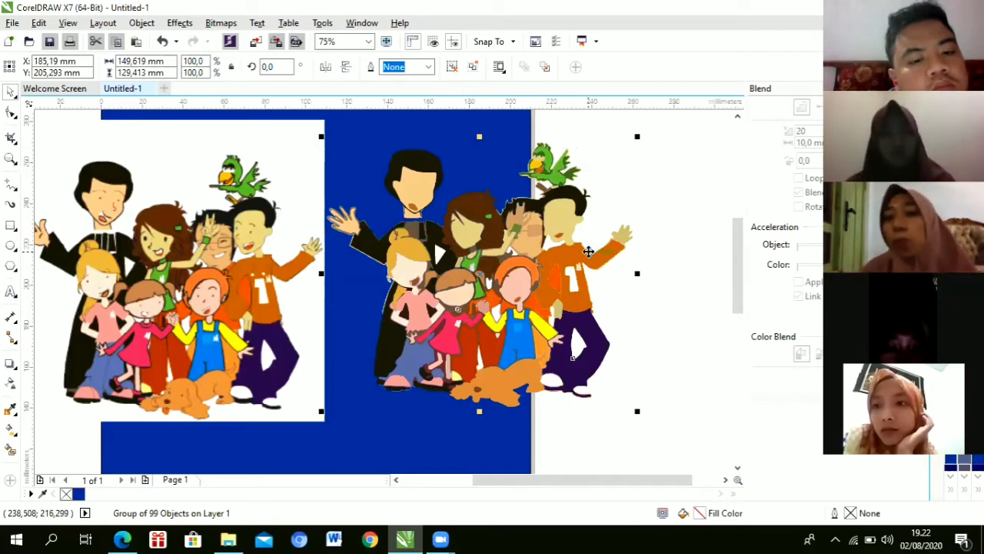
left_click_drag(511, 224, 535, 207)
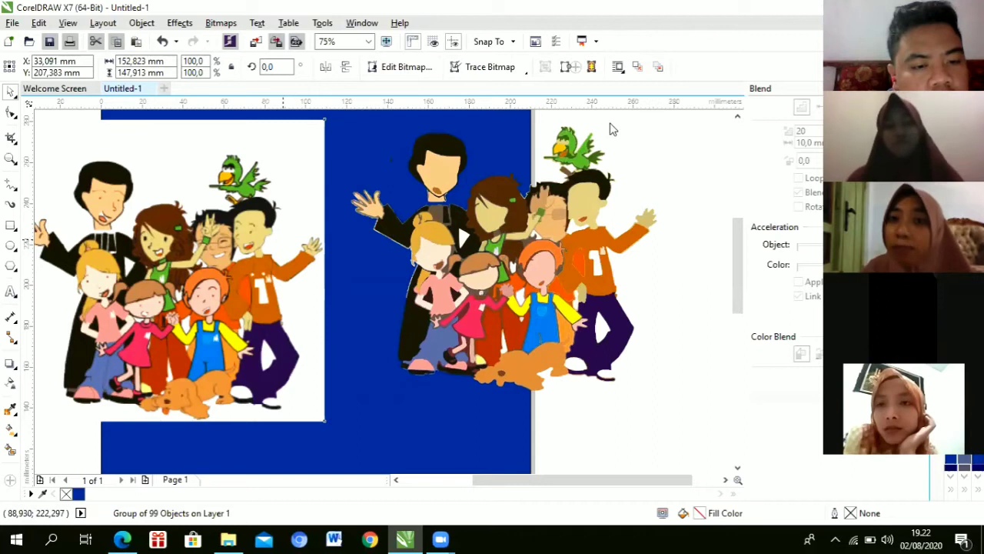
key("Tab")
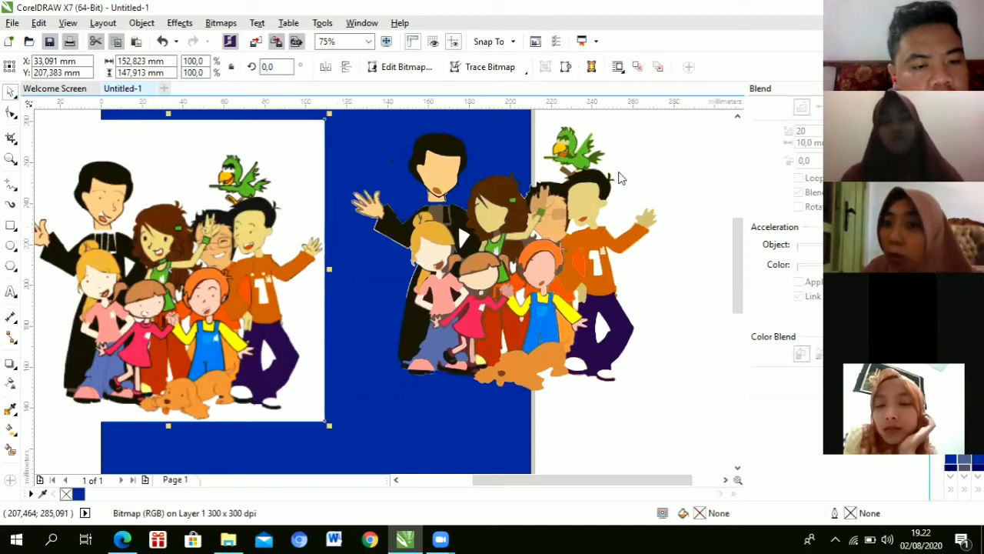
Step: Move the original picture further left and down on the canvas
left_click(490, 67)
mouse_move(499, 117)
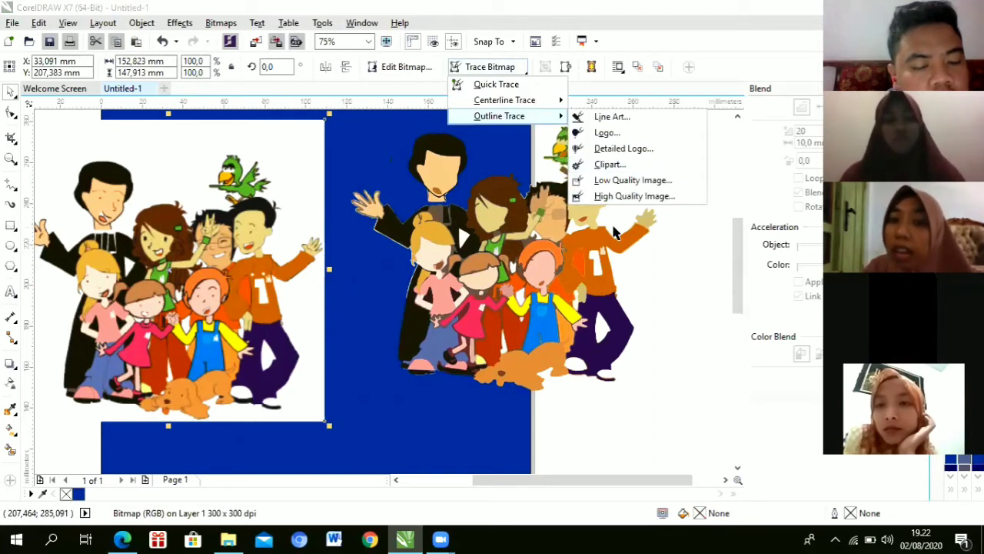
left_click(634, 196)
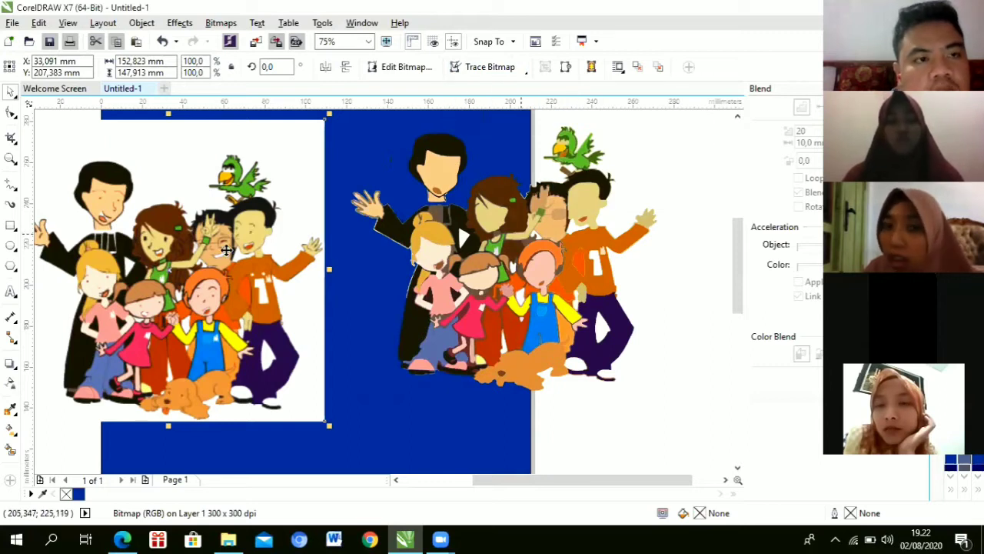
left_click_drag(227, 238, 152, 251)
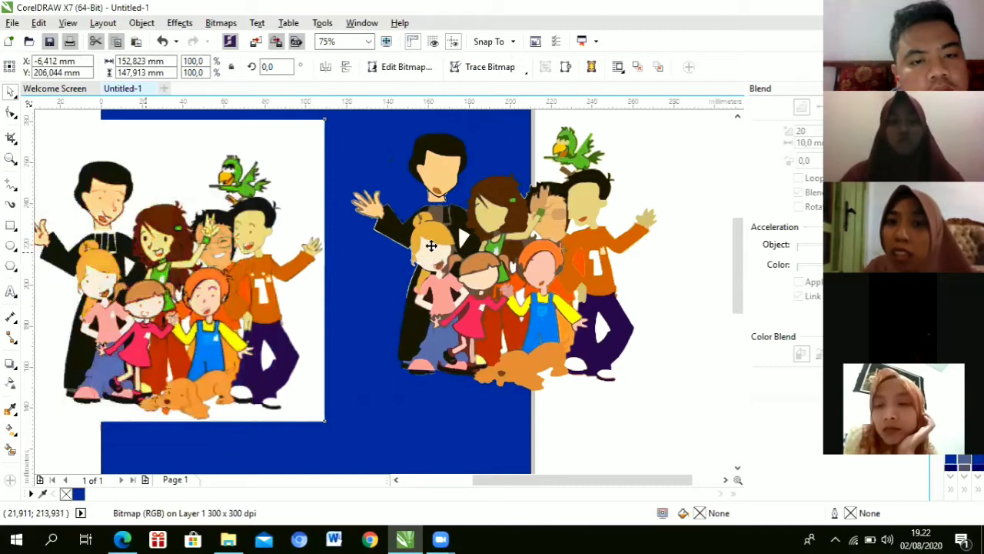
Step: Position the traced figure group on the blue background, right of the original picture
left_click(595, 217)
left_click_drag(596, 218, 467, 225)
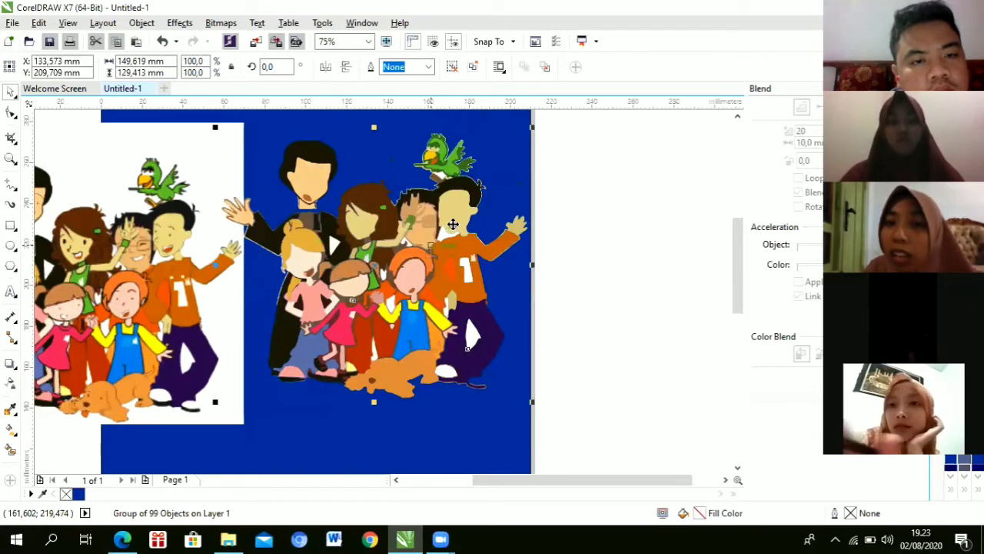
scroll(466, 227, "up", 1)
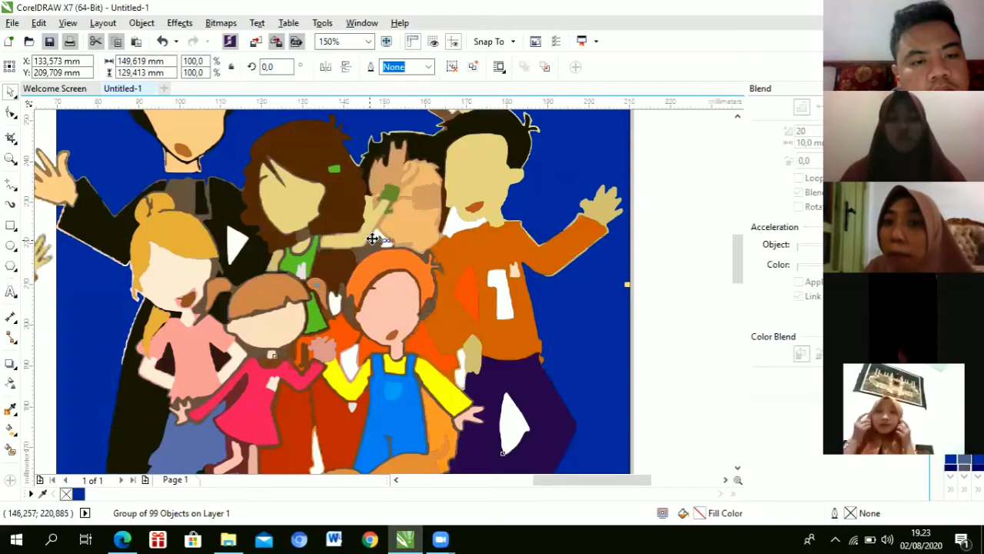
scroll(380, 235, "down", 1)
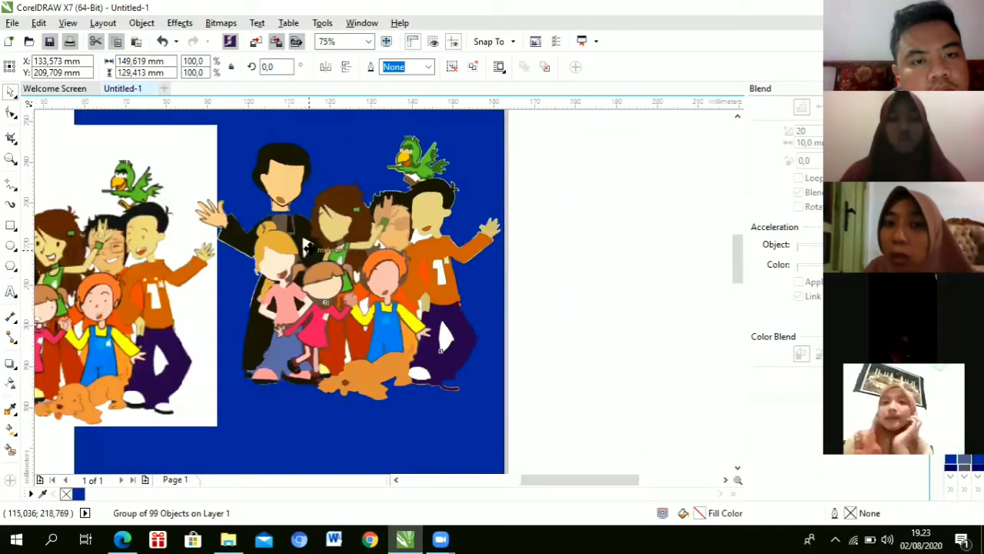
scroll(307, 244, "up", 1)
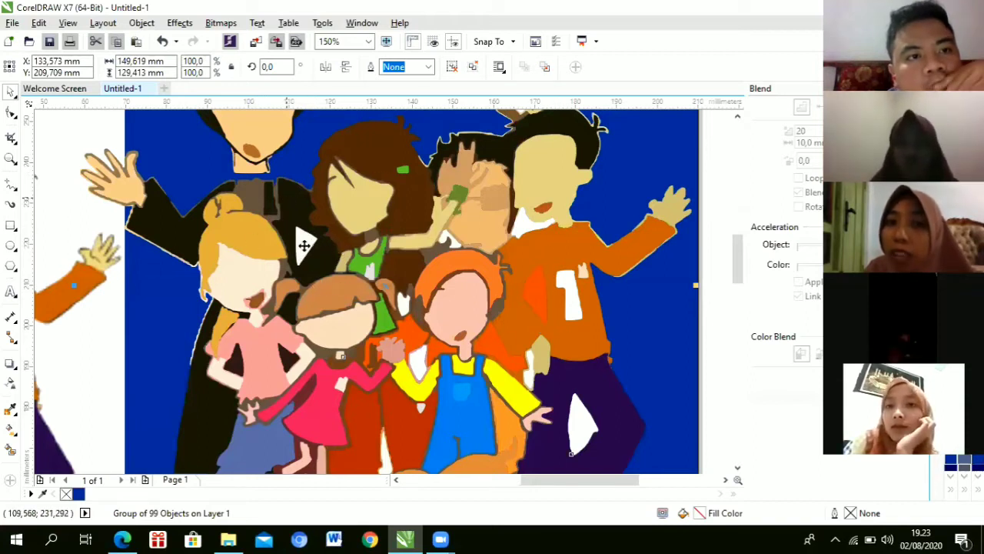
scroll(291, 246, "up", 1)
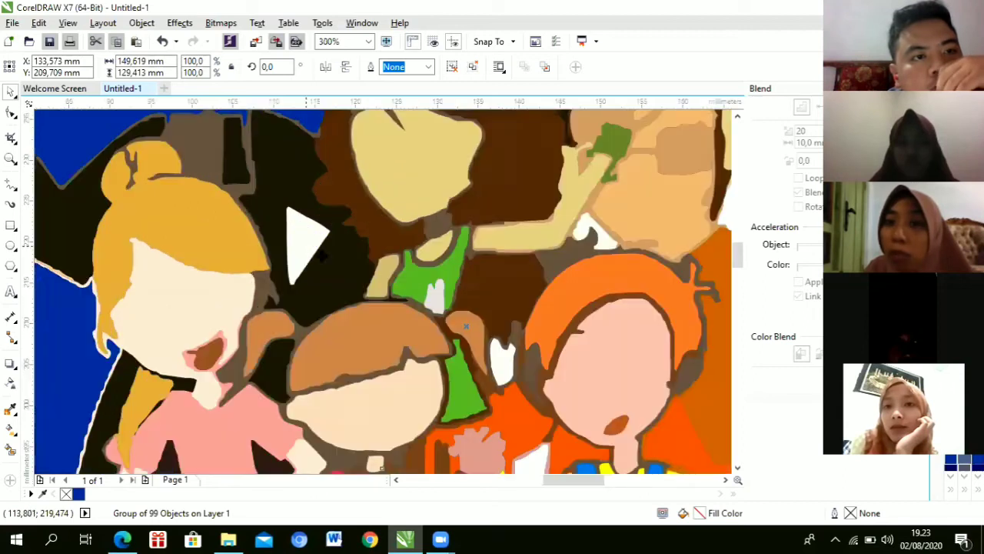
scroll(317, 227, "up", 1)
scroll(316, 227, "down", 1)
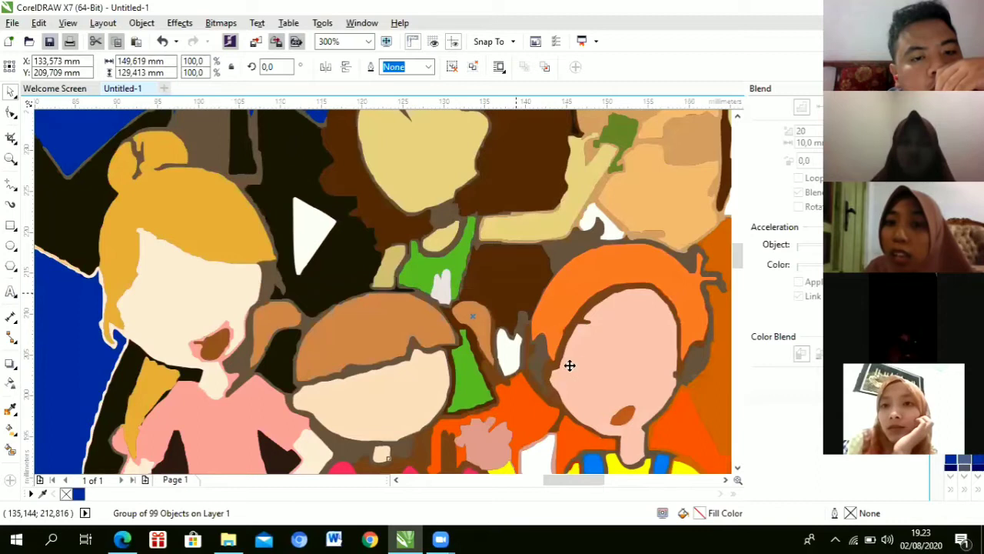
scroll(501, 329, "down", 1)
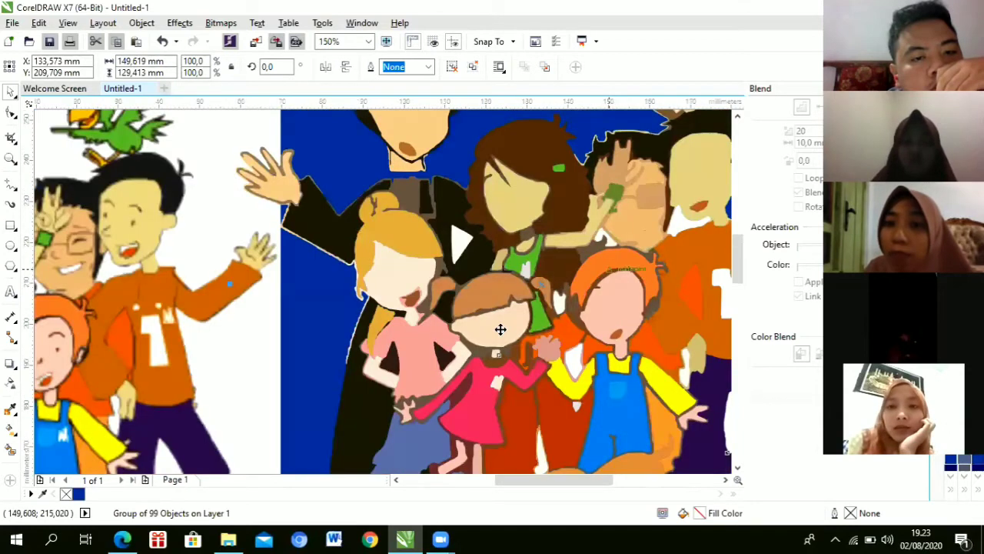
key("ctrl+z")
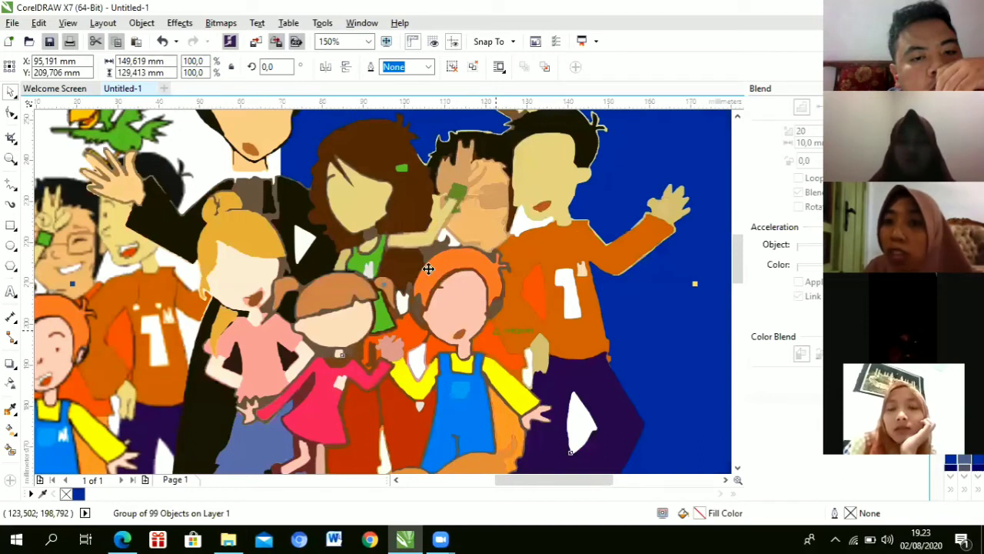
scroll(427, 269, "up", 1)
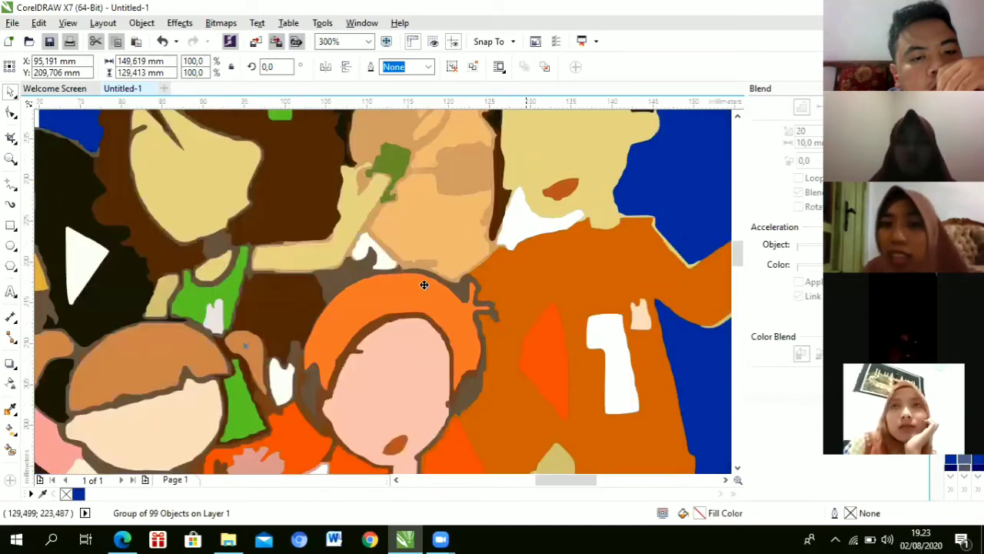
scroll(512, 273, "down", 1)
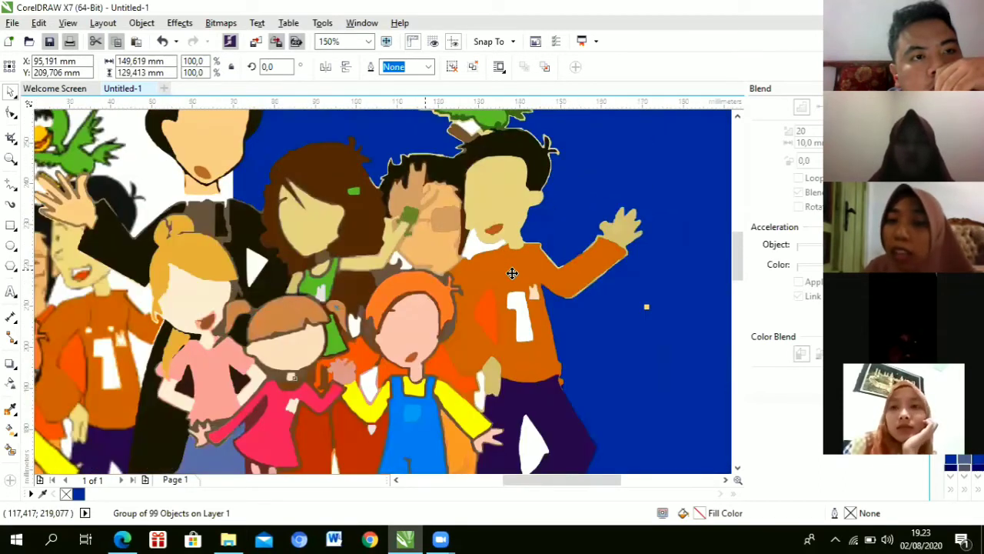
scroll(512, 273, "down", 1)
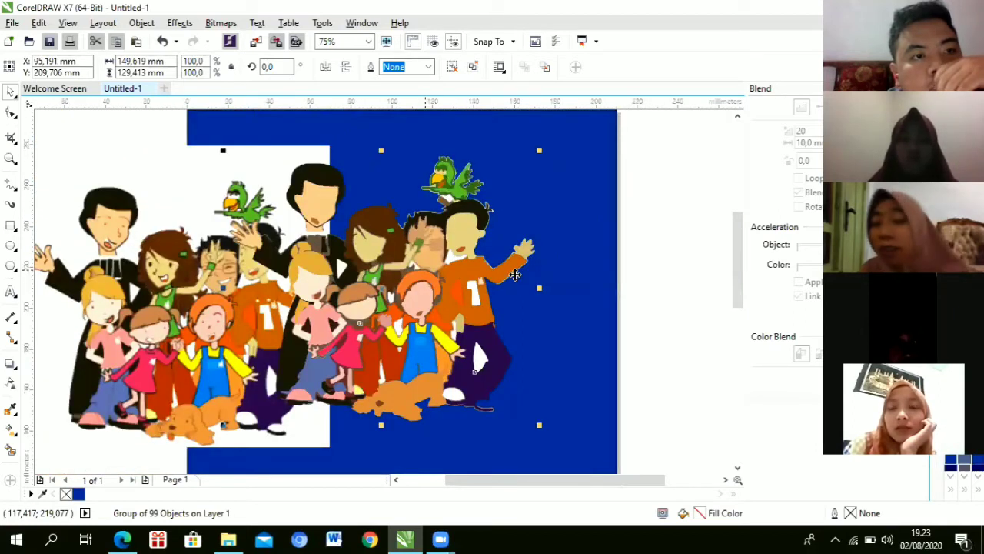
left_click_drag(423, 272, 514, 274)
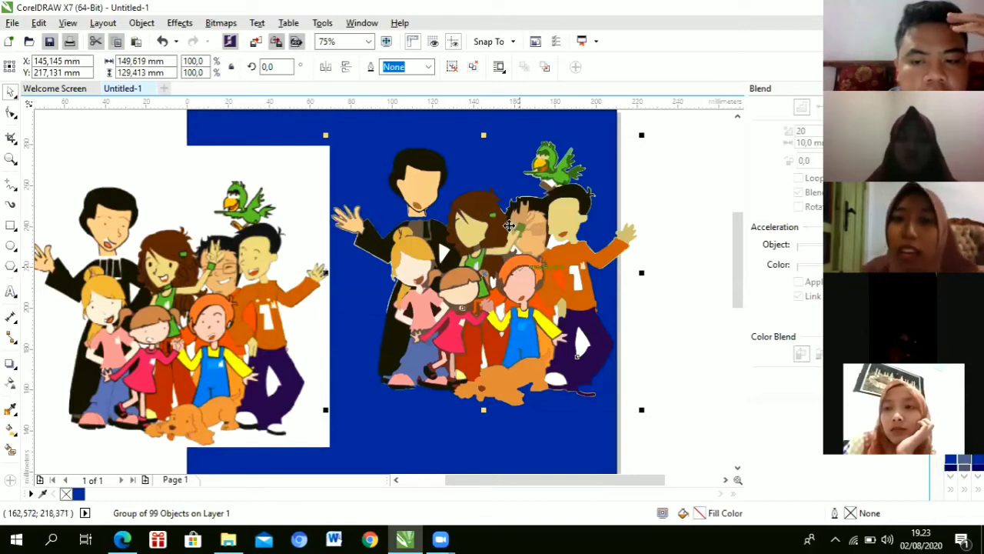
mouse_move(526, 245)
left_mouse_down()
mouse_move(532, 237)
mouse_move(522, 258)
left_mouse_up()
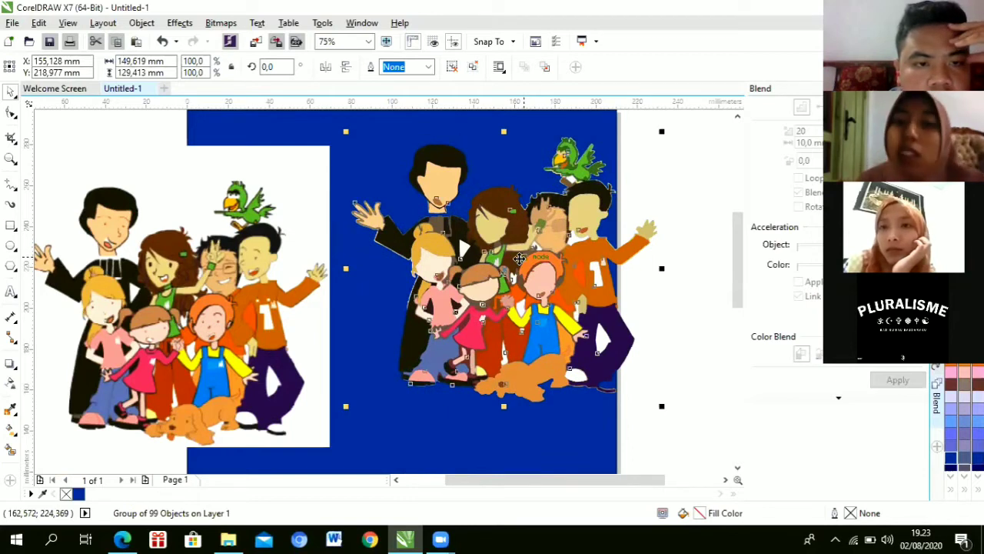
Step: Ungroup the traced figures with Ctrl+U into 99 separate objects, then deselect them
key("ctrl+u")
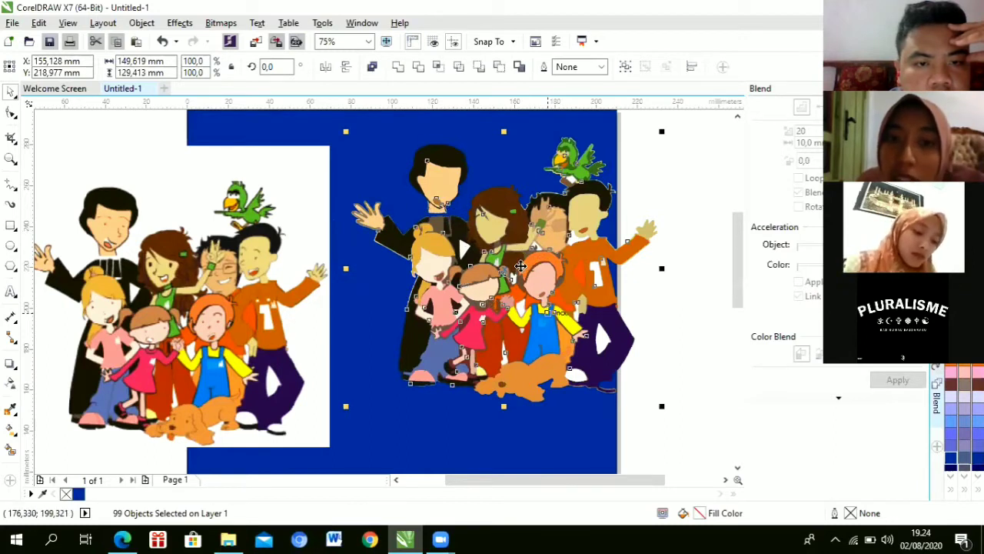
scroll(521, 265, "up", 2)
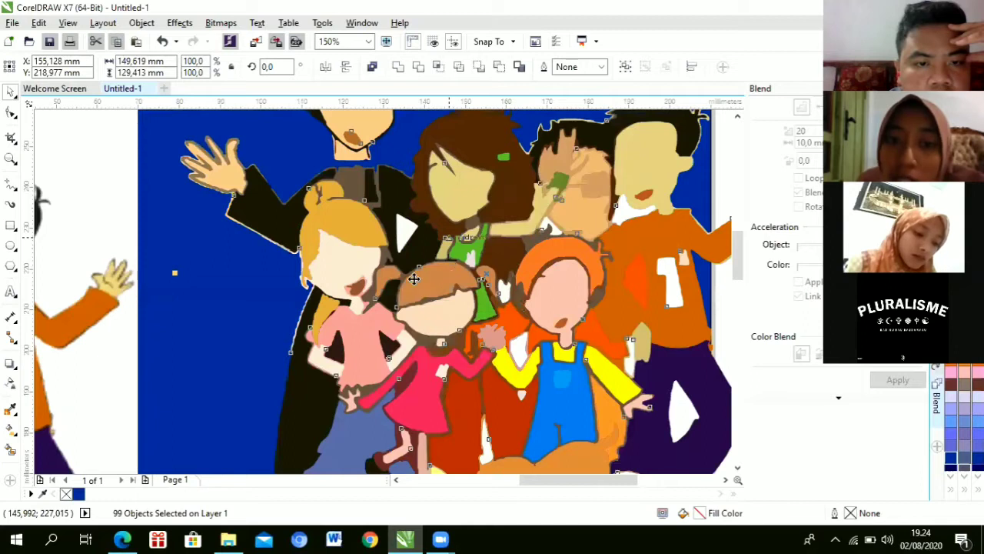
scroll(414, 278, "up", 2)
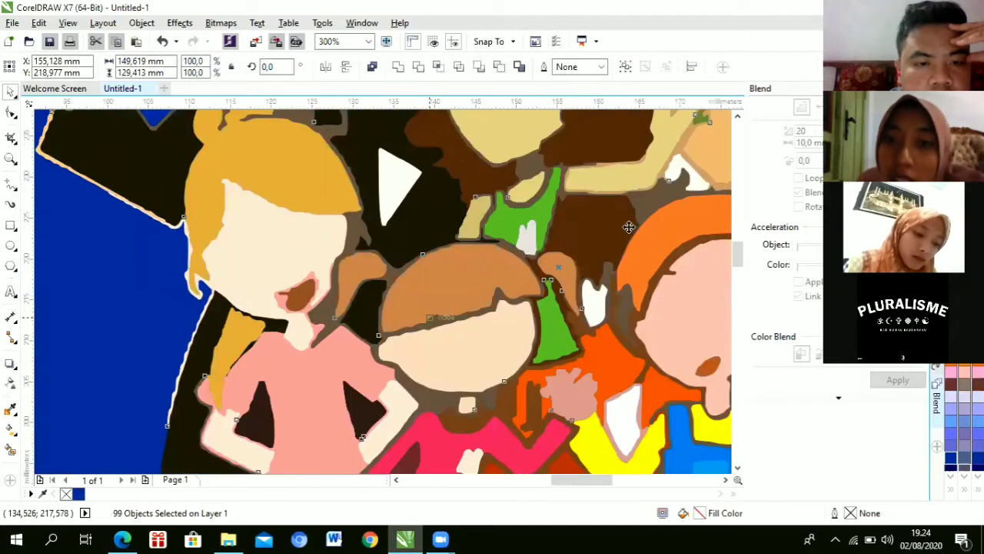
scroll(650, 274, "down", 2)
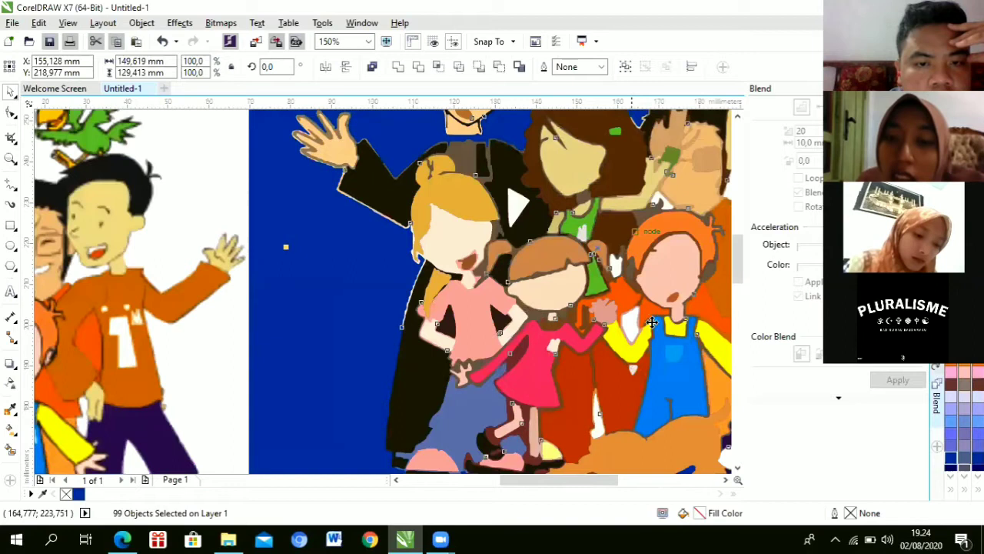
scroll(653, 363, "down", 2)
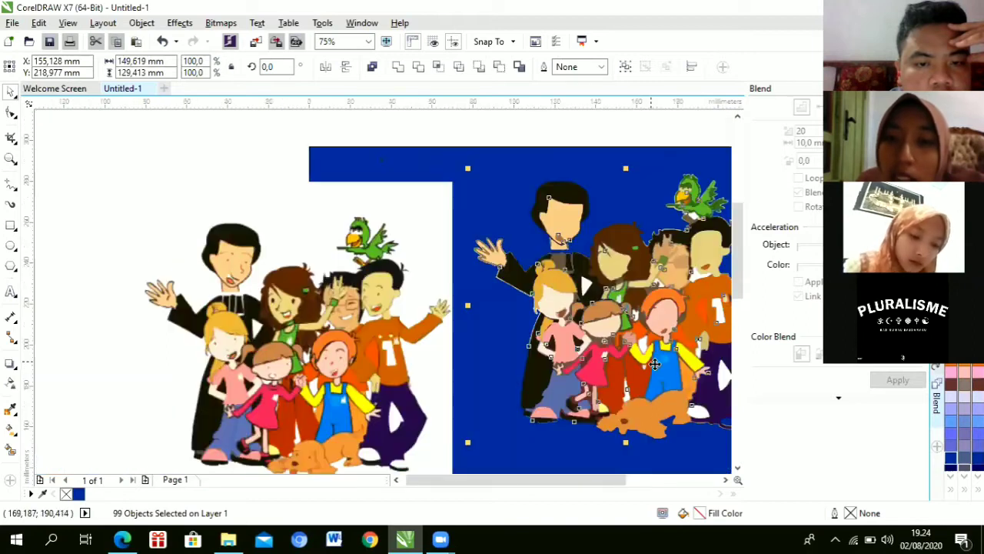
left_click(647, 141)
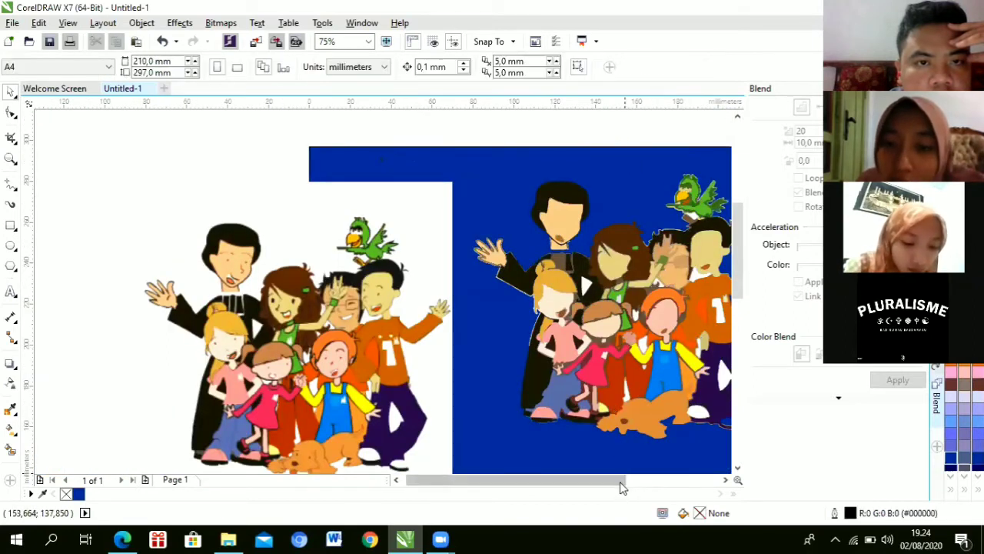
scroll(669, 484, "right", 3)
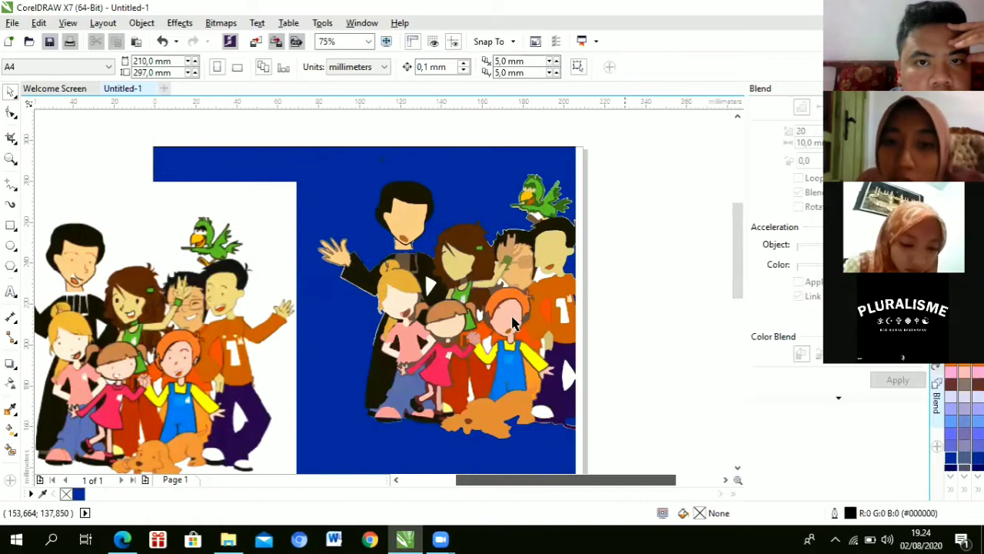
scroll(514, 323, "up", 2)
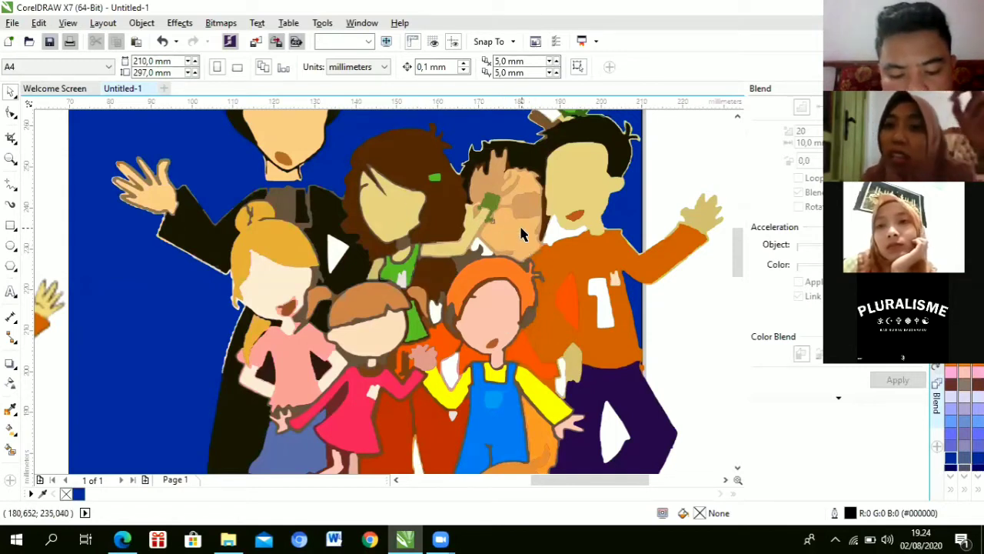
left_click(520, 234)
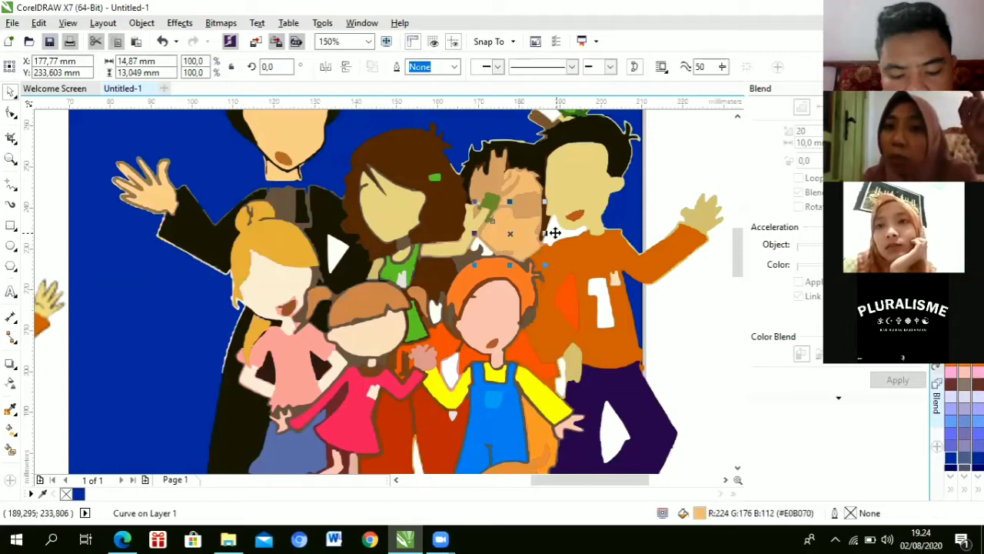
left_click(554, 225)
scroll(578, 209, "up", 3)
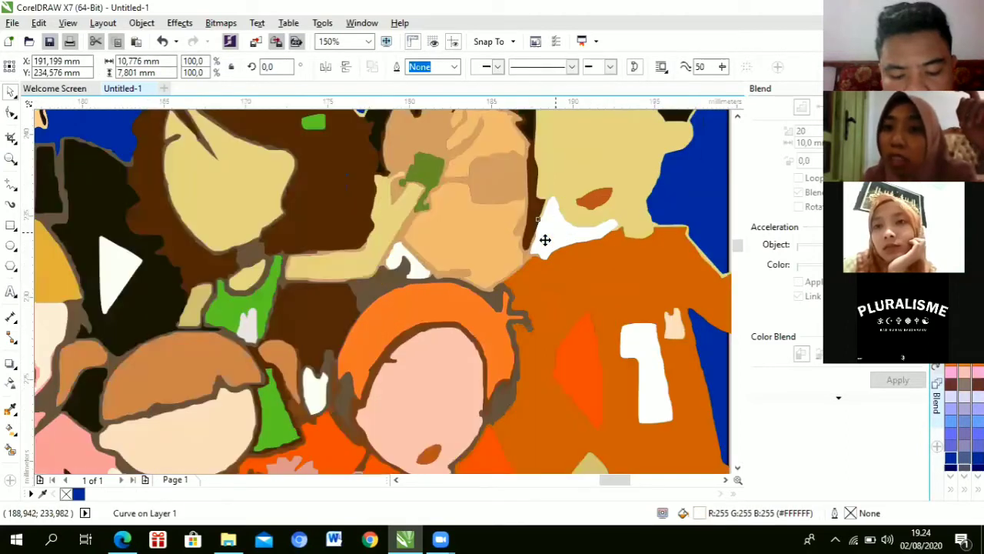
scroll(545, 240, "up", 4)
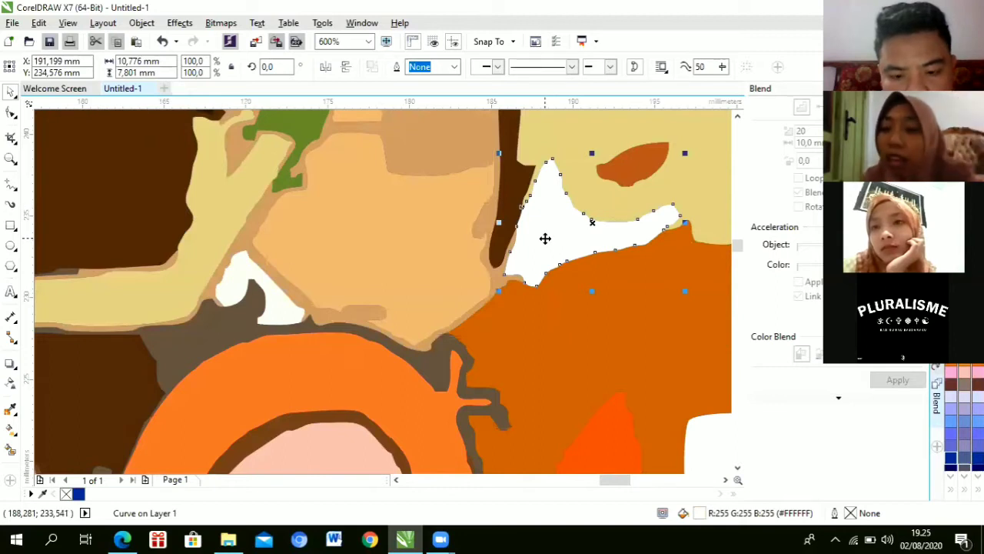
left_click(545, 240)
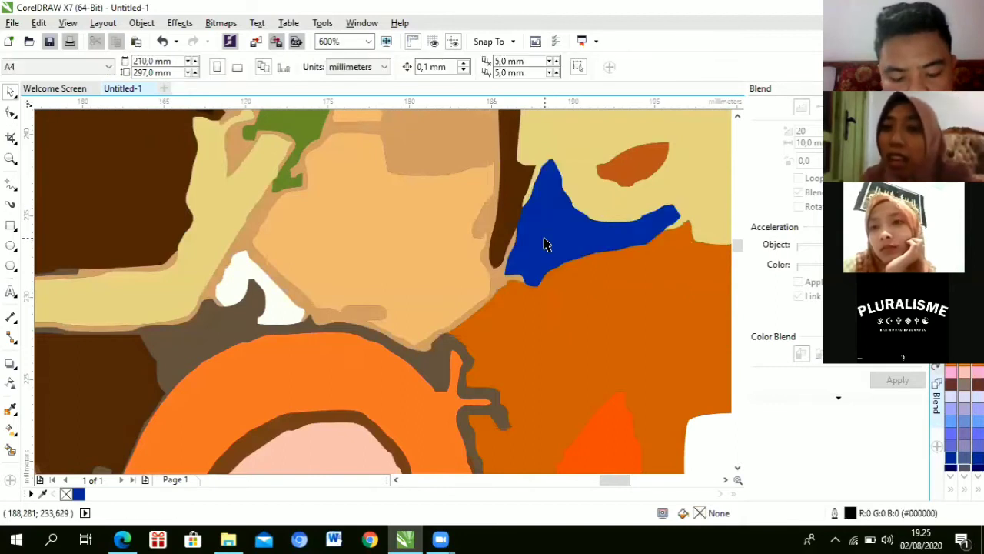
scroll(544, 244, "down", 2)
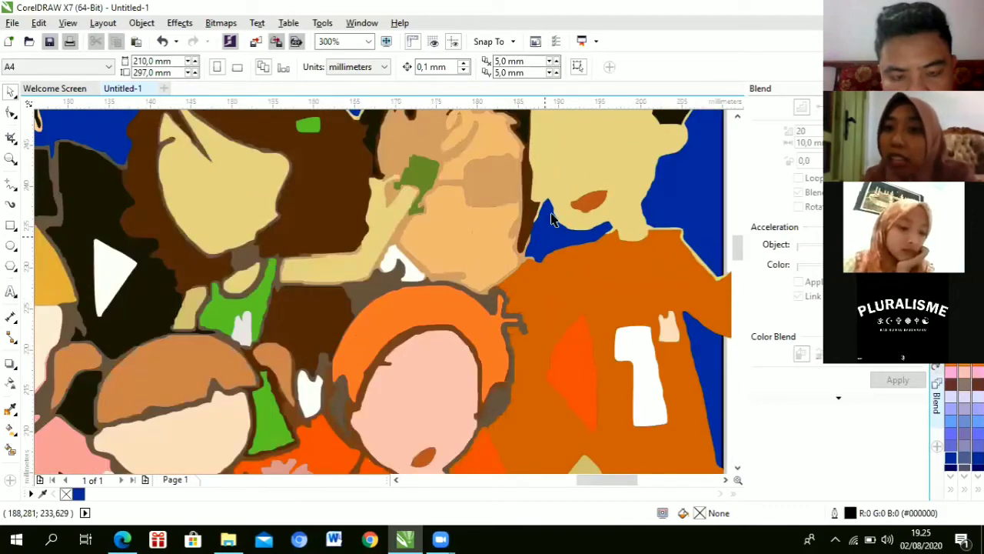
scroll(538, 236, "up", 2)
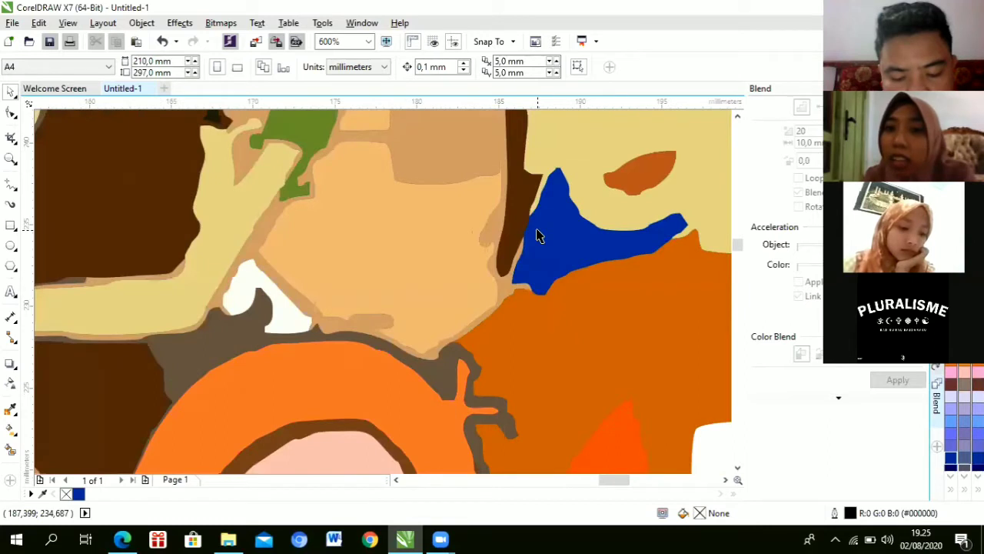
key("ctrl+z")
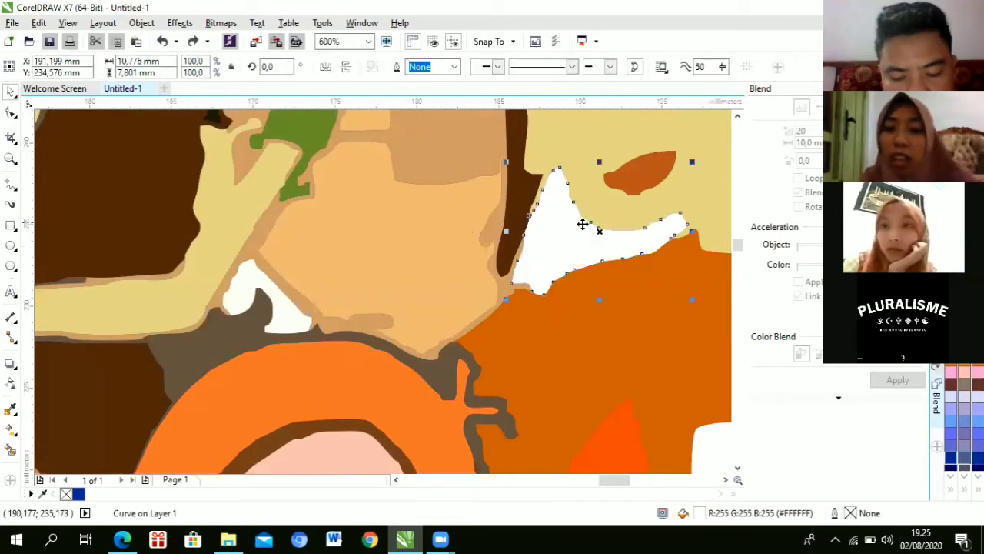
key("ctrl+shift+z")
scroll(581, 238, "down", 4)
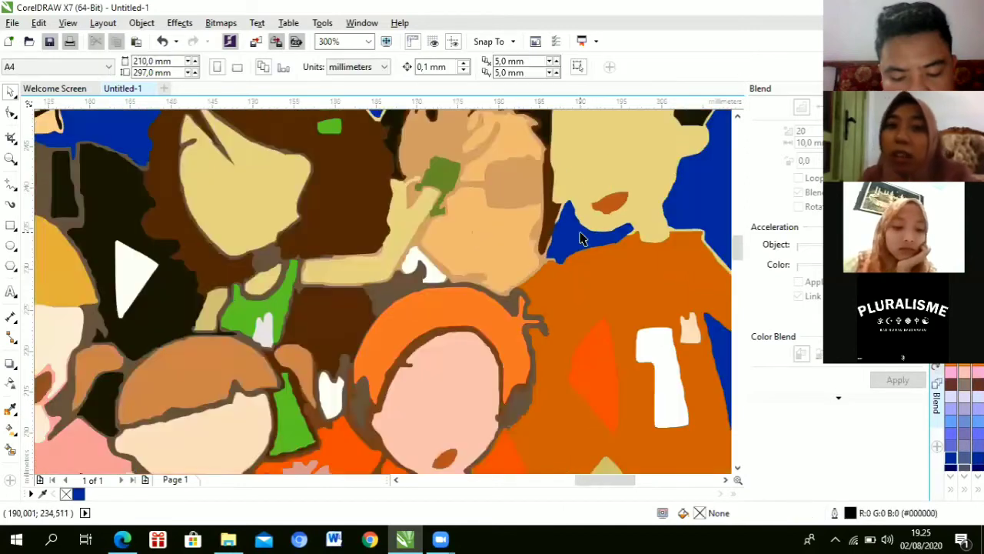
scroll(436, 204, "up", 3)
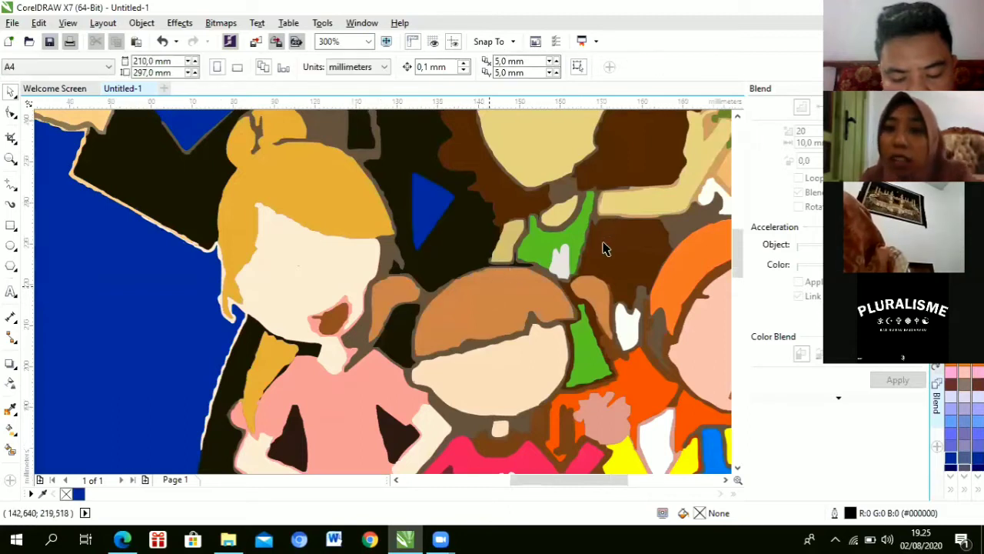
scroll(607, 249, "down", 2)
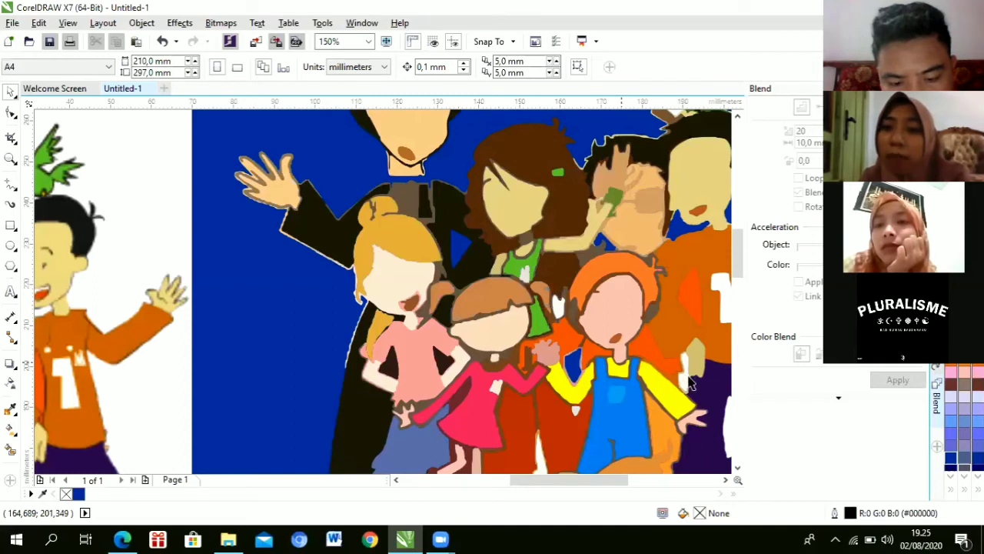
scroll(690, 382, "down", 2)
scroll(489, 411, "up", 2)
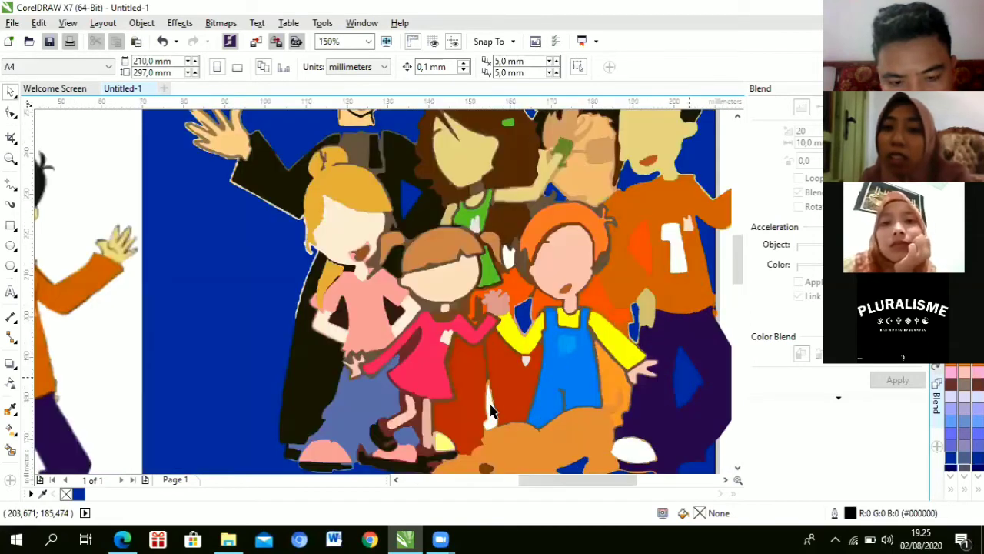
left_click(490, 408)
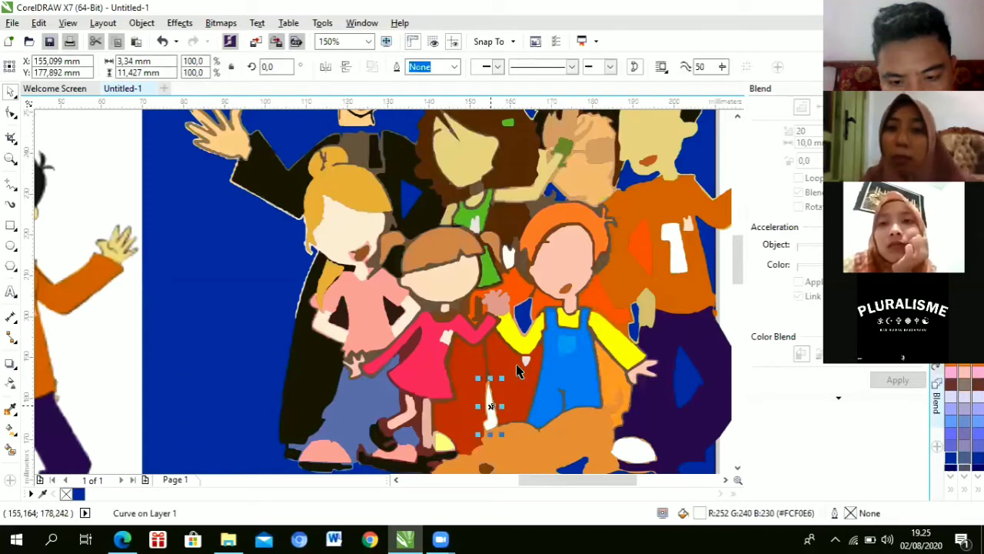
key("Escape")
scroll(516, 372, "down", 1)
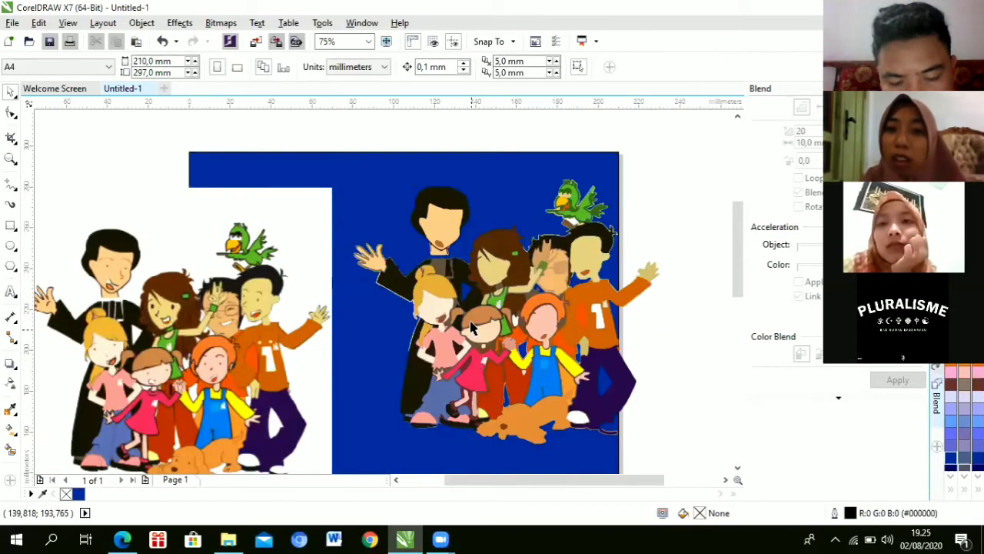
scroll(466, 293, "up", 1)
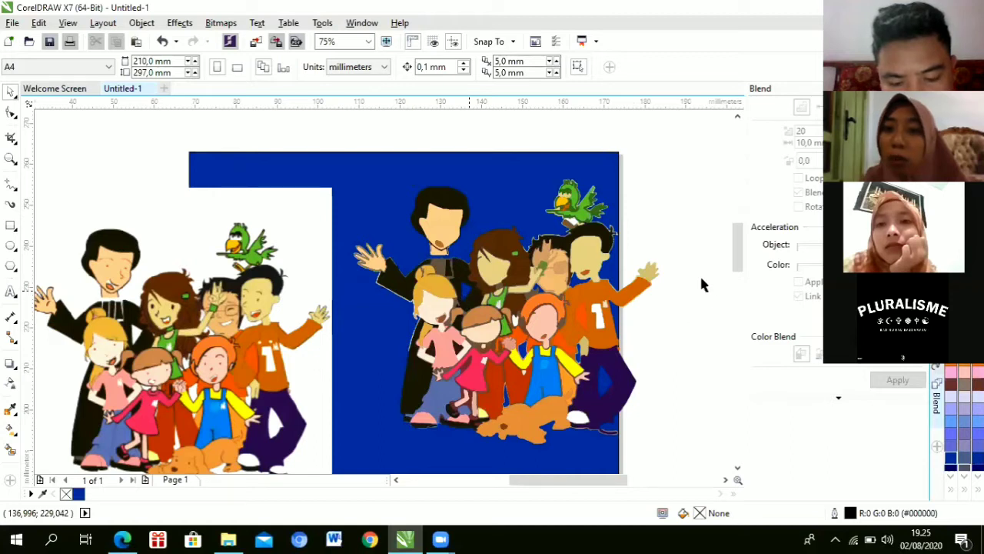
Step: Fill the top figure's hair red (C:0 M:100 Y:100 K:0)
scroll(700, 274, "up", 1)
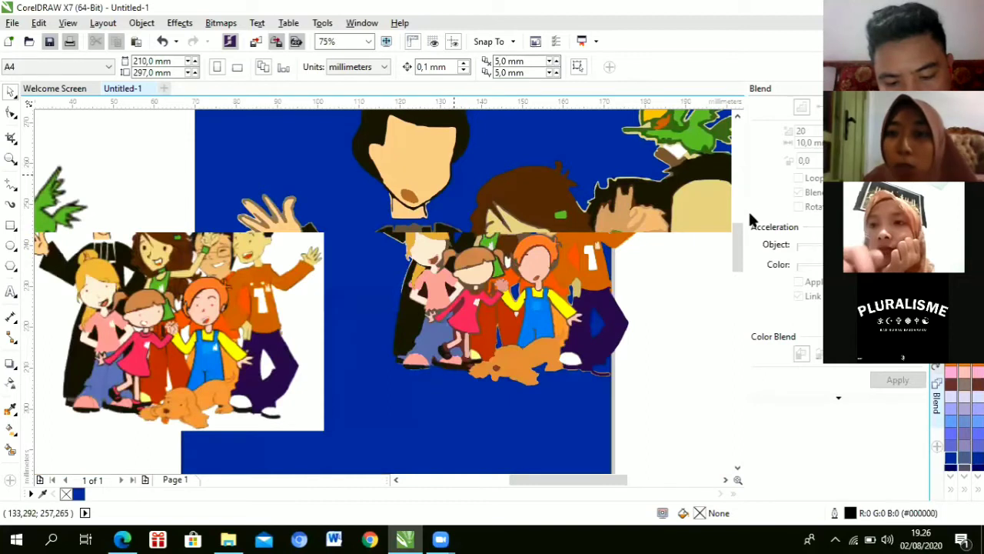
scroll(396, 206, "up", 2)
left_click(400, 206)
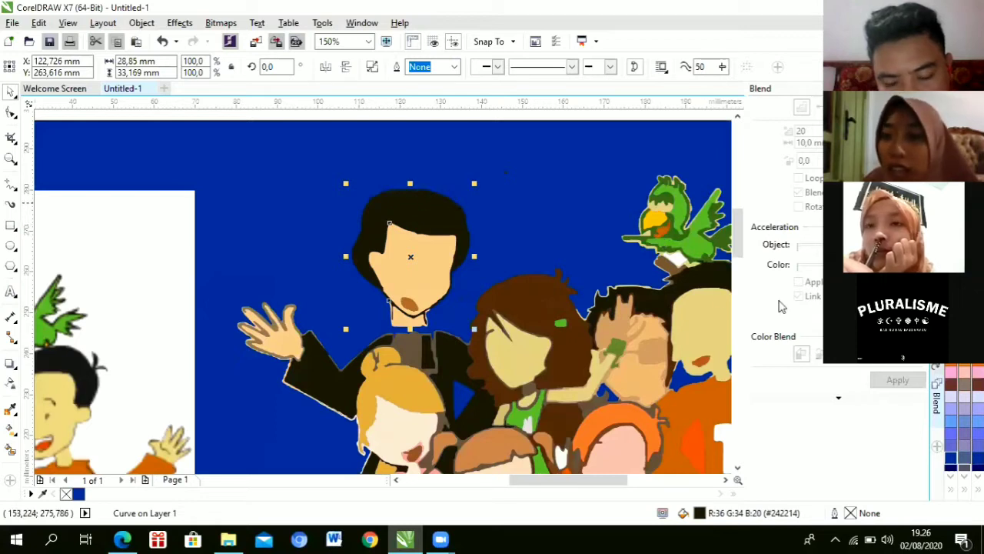
left_click(951, 323)
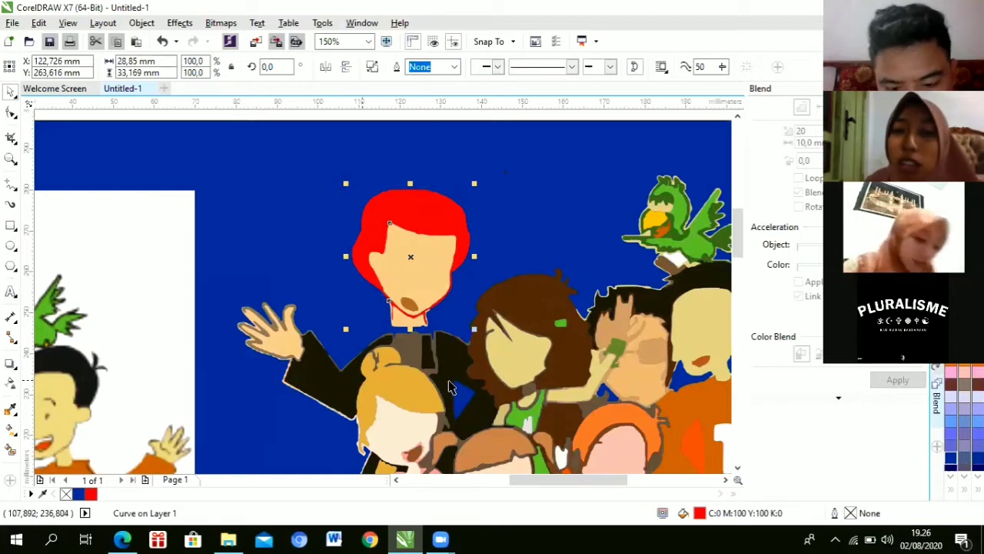
Step: Zoom out and select the orange-haired child's blue overalls
scroll(435, 388, "down", 2)
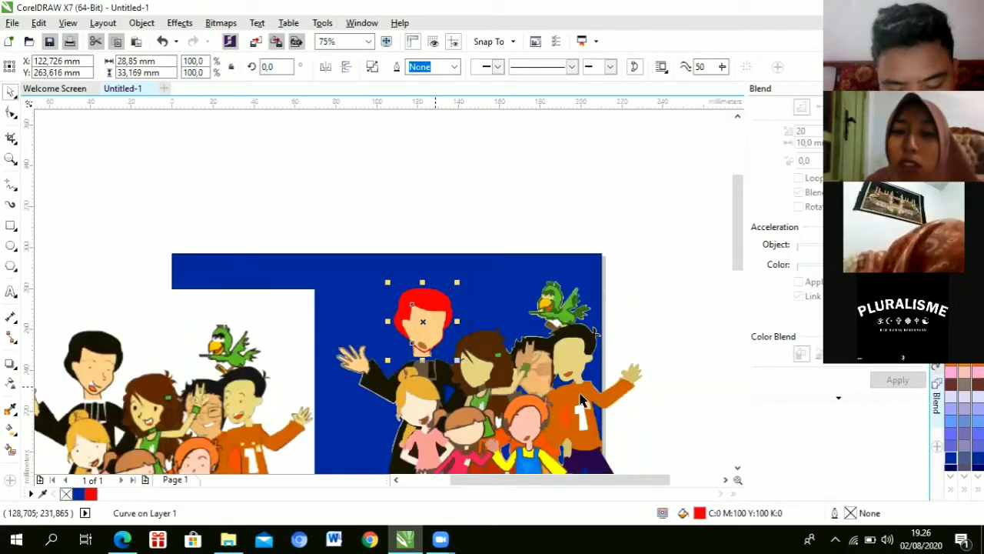
scroll(741, 258, "down", 1)
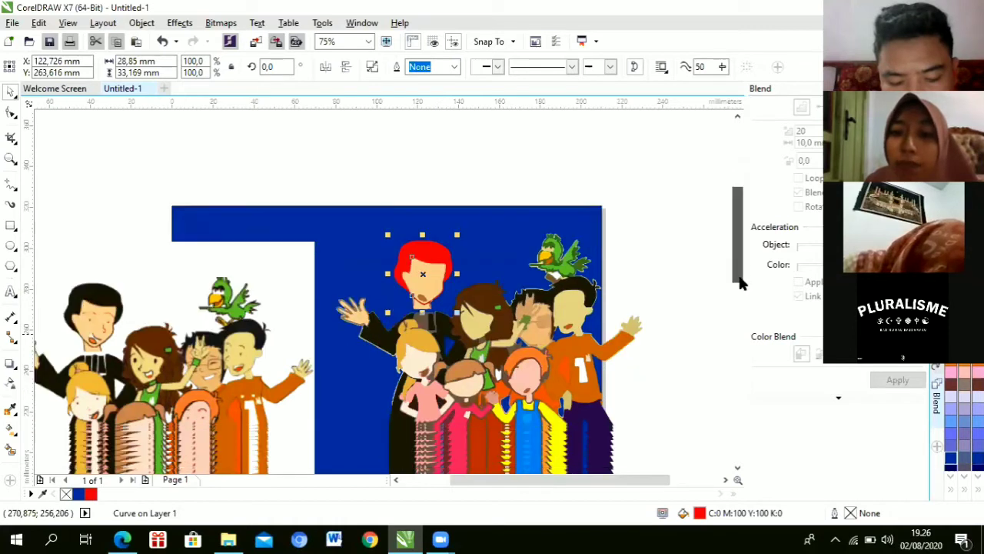
scroll(532, 349, "down", 2)
left_click(532, 349)
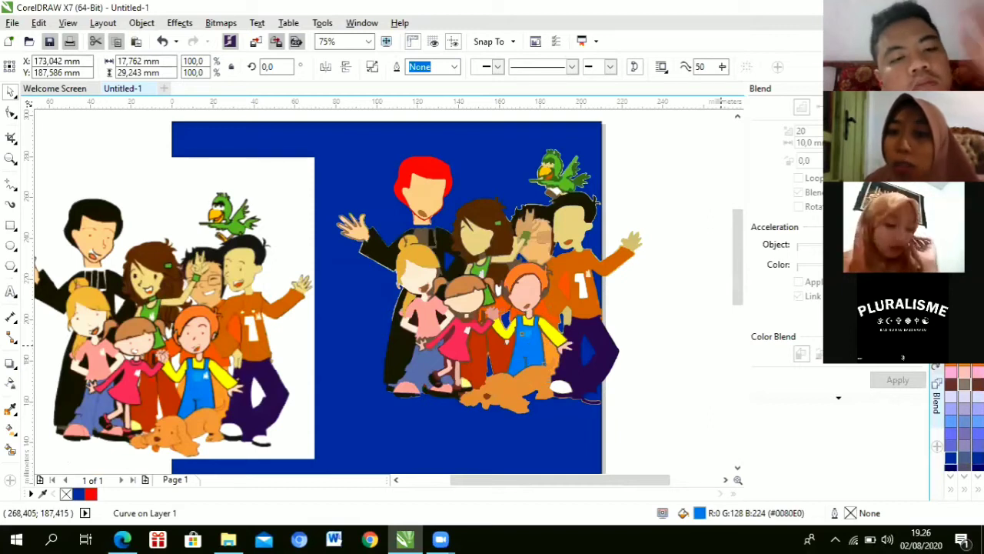
Step: Fill the child's overalls bright green (#00FF00), then select the left picture
left_click(951, 298)
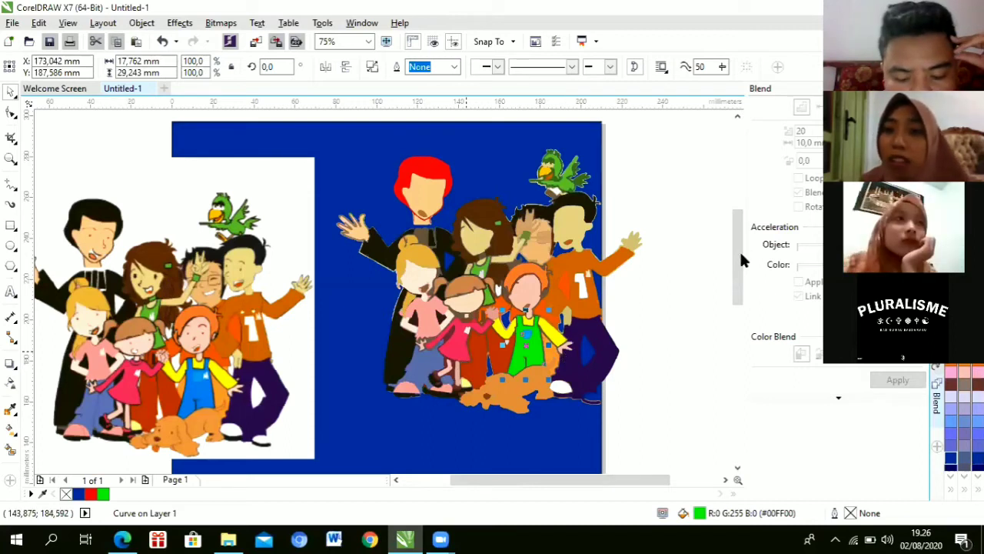
scroll(742, 258, "down", 3)
scroll(741, 250, "up", 3)
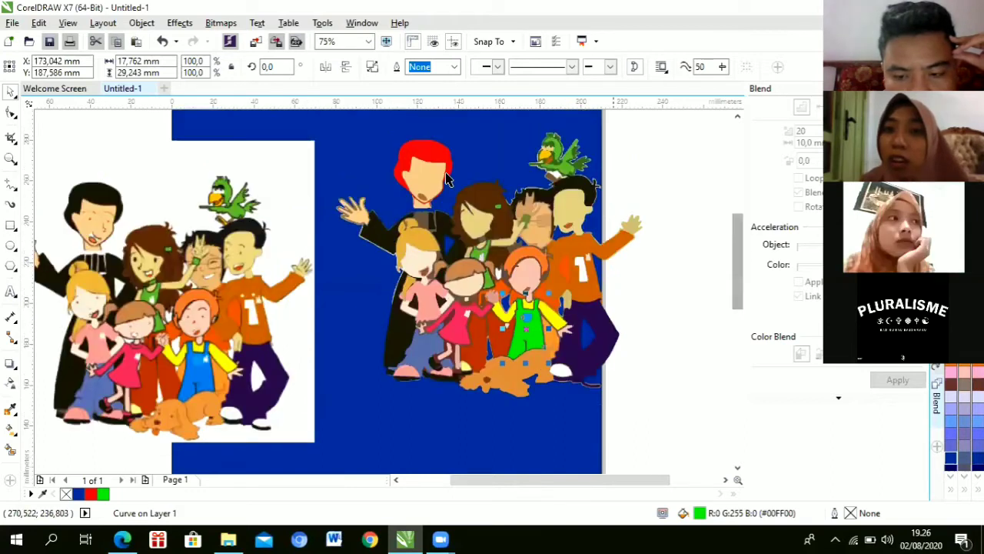
left_click(157, 188)
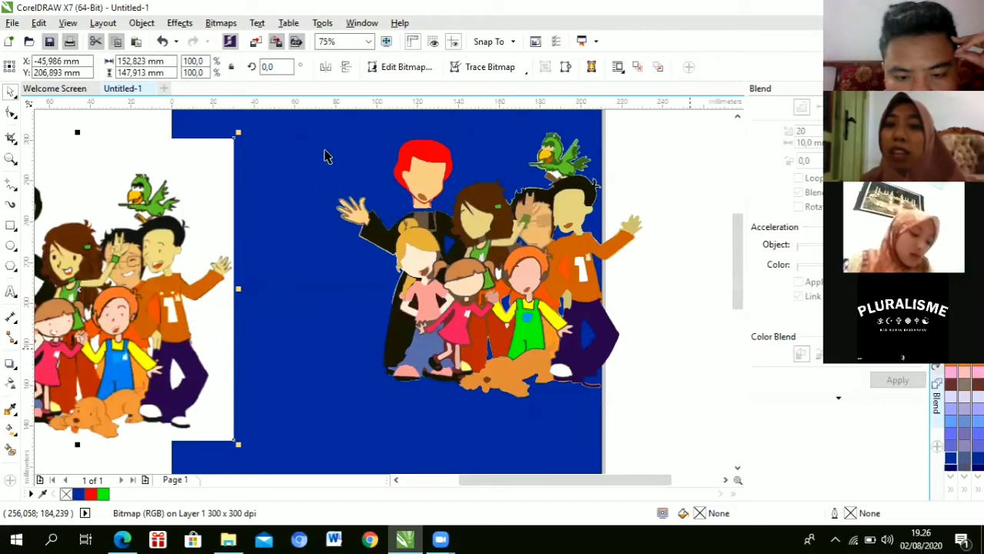
Step: Group the recoloured figures into one 92-object group with Ctrl+G and drag it left and lower
scroll(325, 154, "up", 3)
left_click(551, 249)
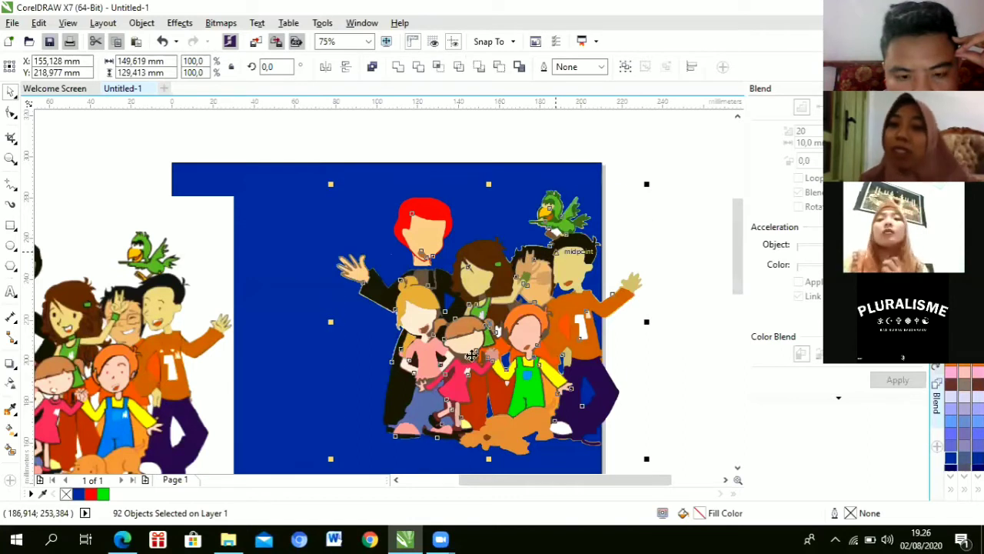
key("ctrl+g")
left_click_drag(517, 312, 548, 229)
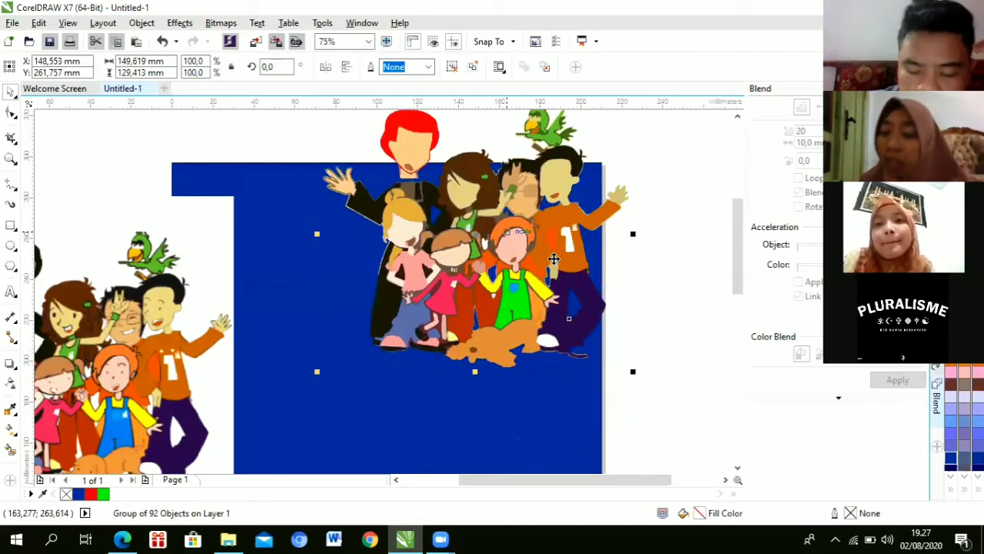
left_click_drag(553, 266, 489, 282)
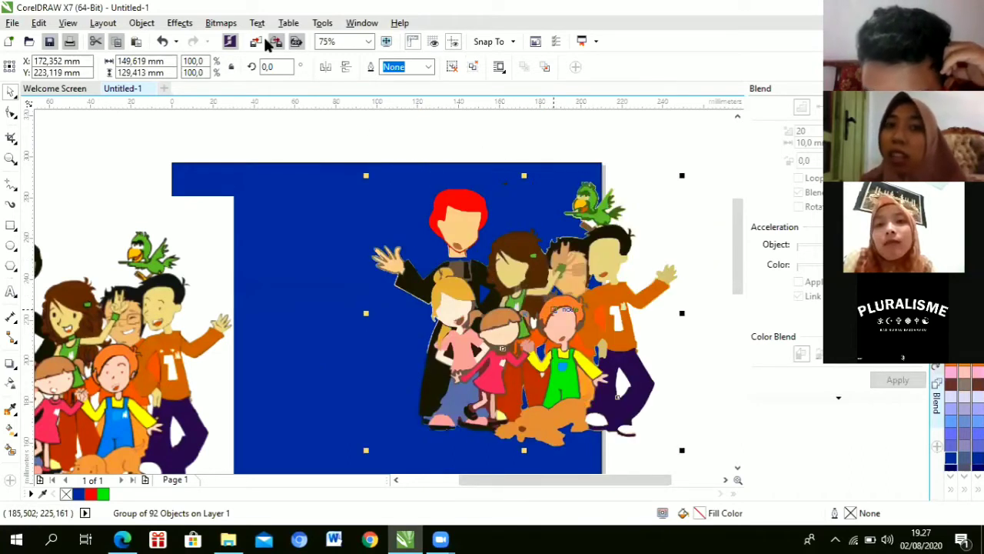
left_click(221, 23)
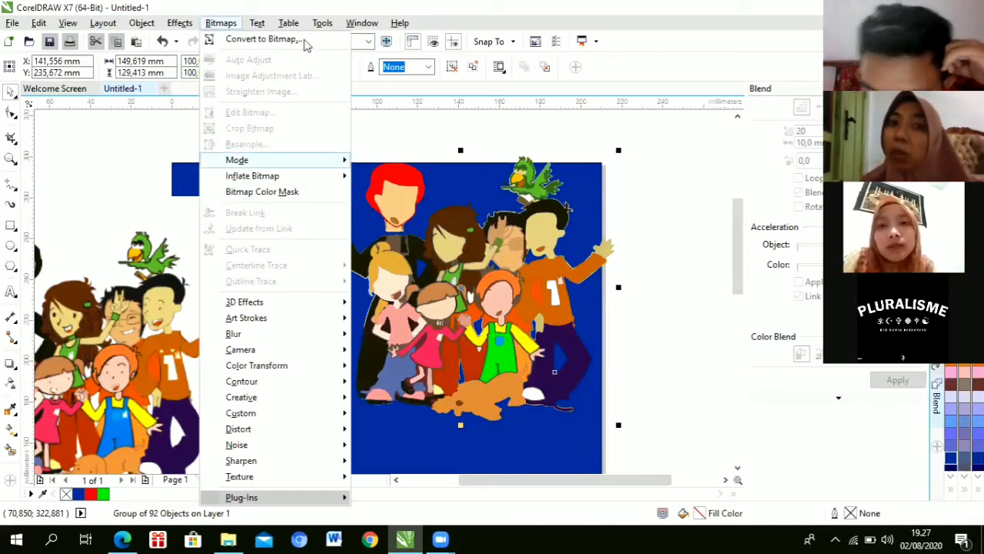
Step: Close the open Bitmaps and Text menus in CorelDRAW
mouse_move(257, 22)
key("Left")
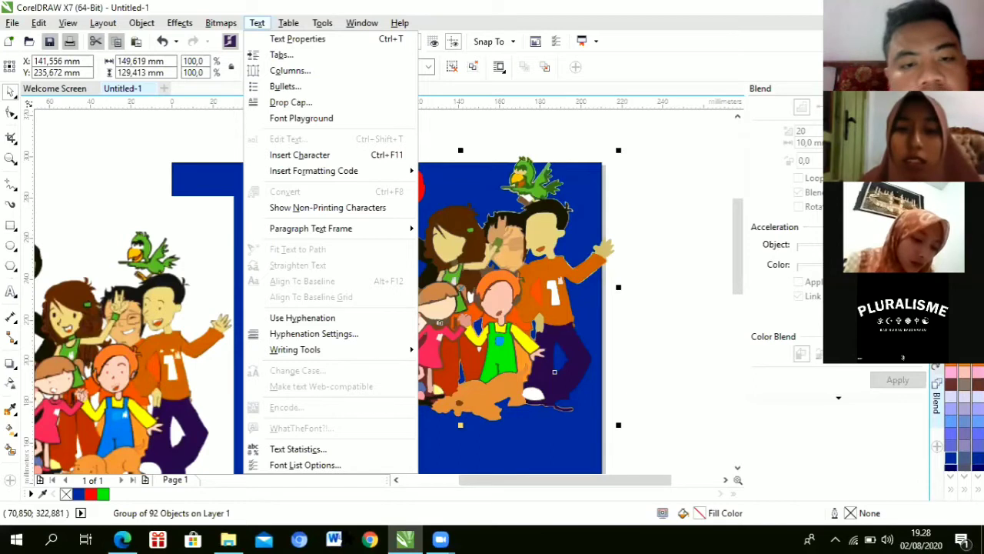
key("Escape")
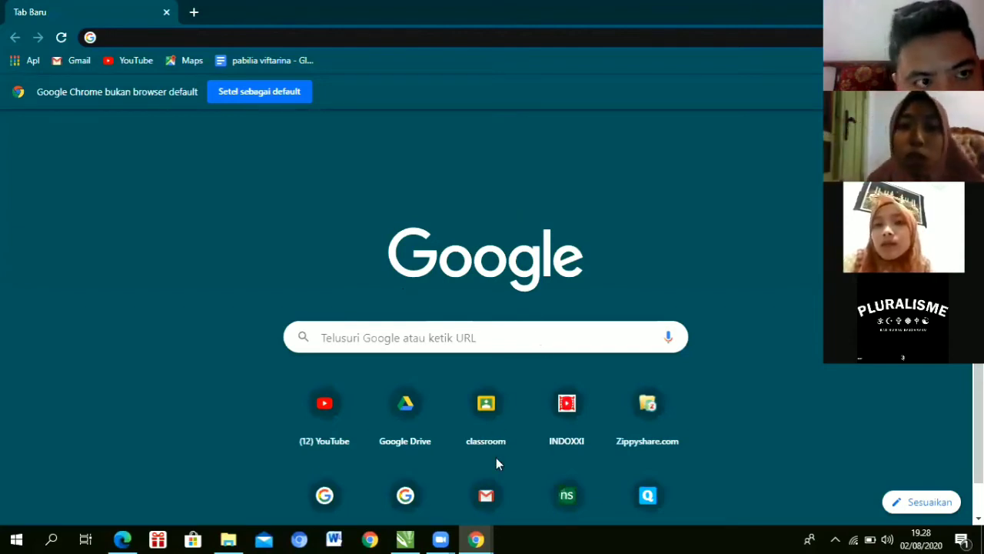
Step: Search Google for 'animasi topi png' and switch to the image results
left_click(416, 340)
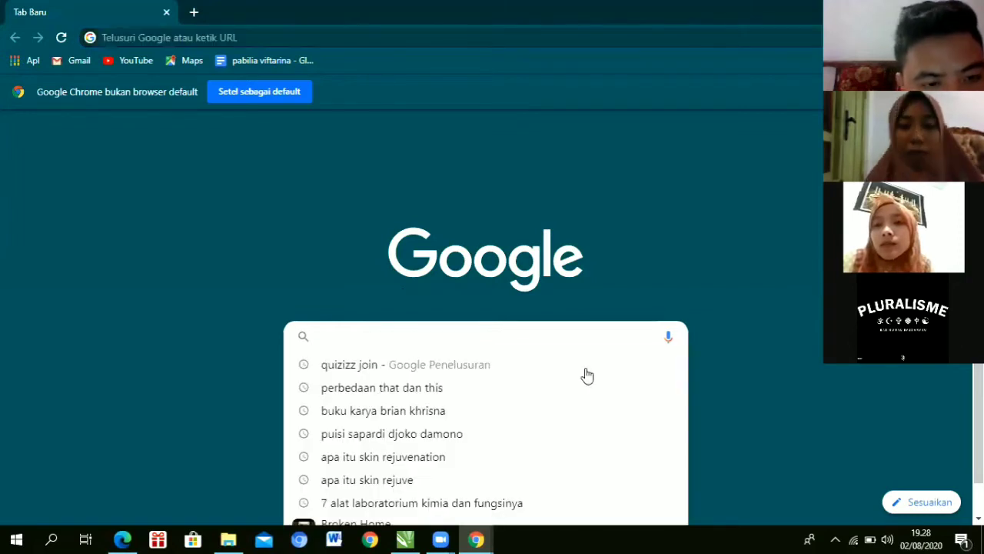
type("t")
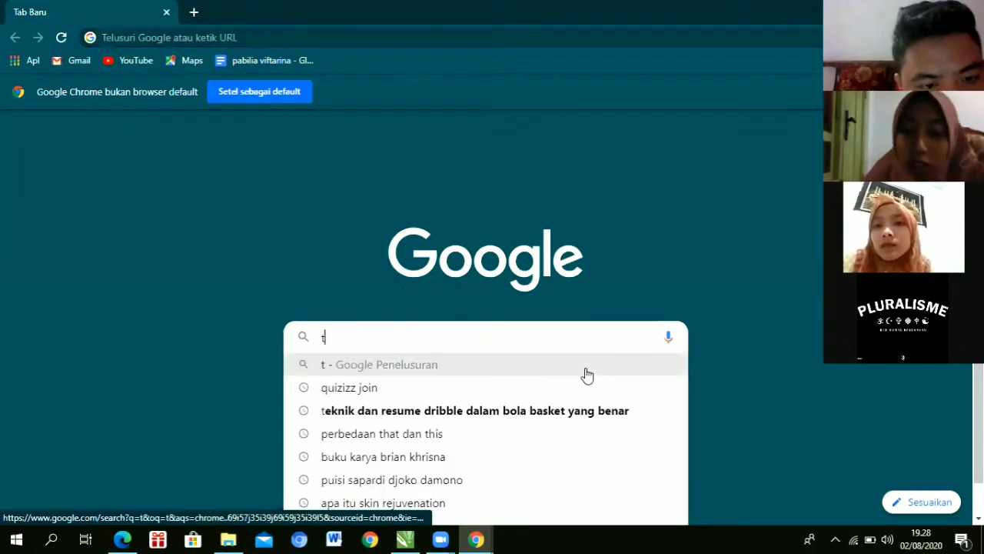
key("BackSpace")
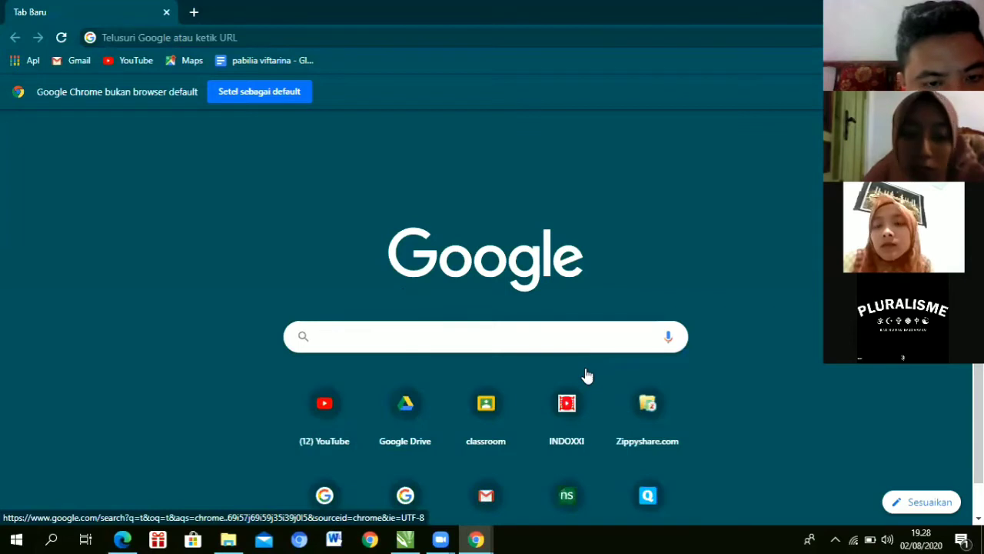
type("animasi")
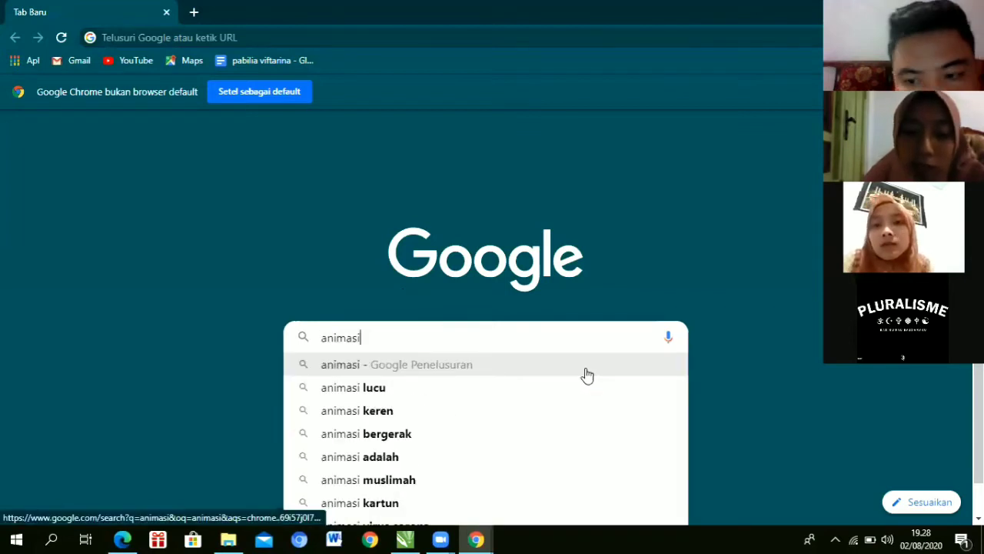
type(" topi ")
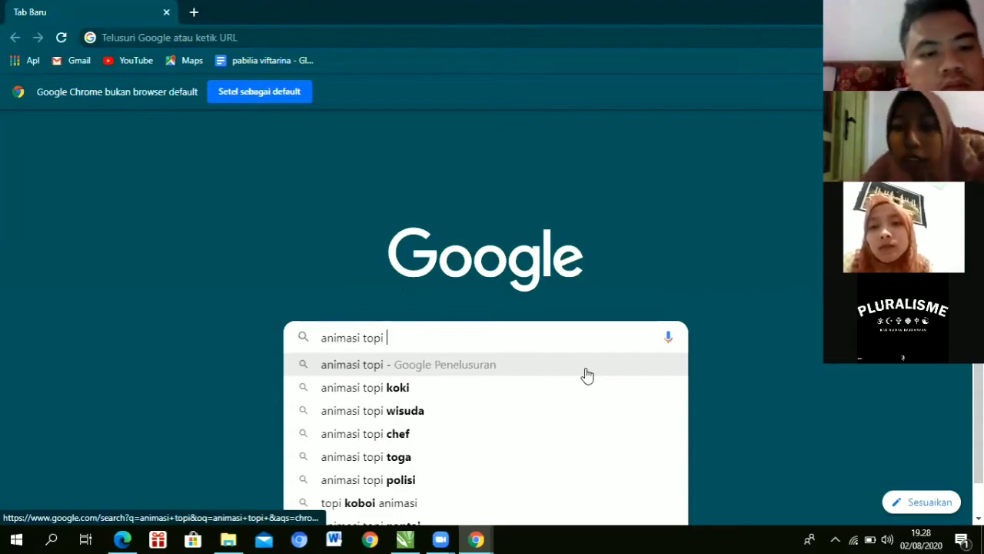
type("png")
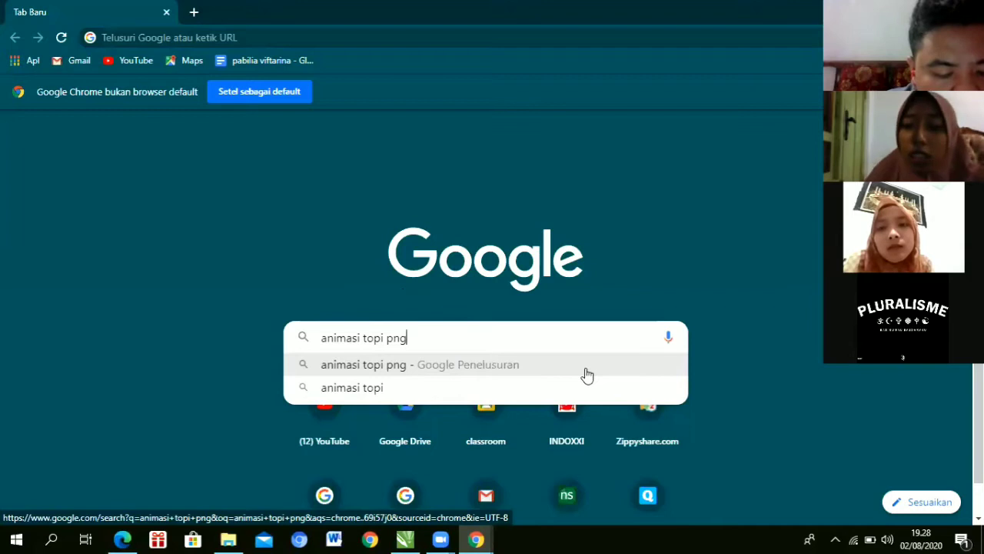
left_click(587, 374)
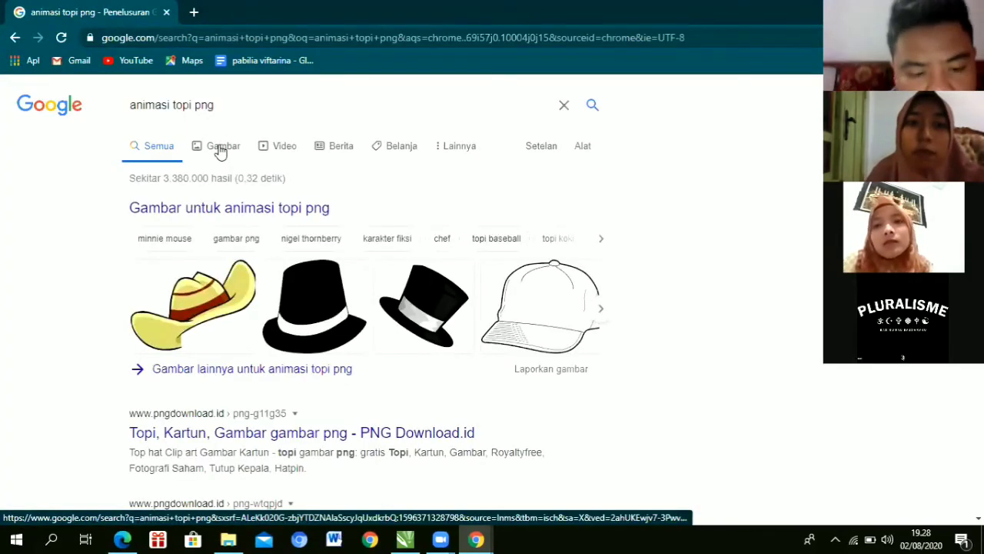
left_click(221, 150)
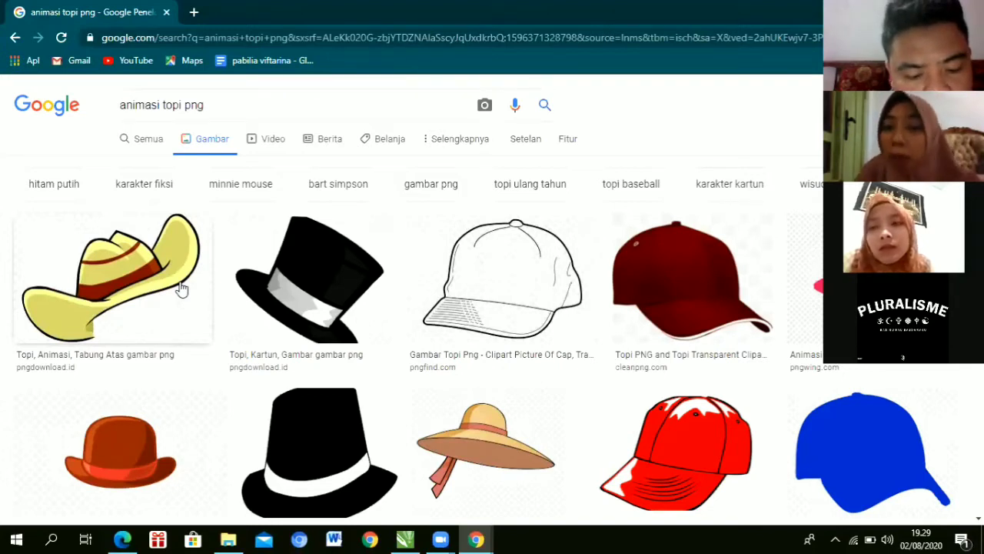
Step: Open the large preview of Pixabay's black-and-white 'Topi Hitam Putih' top hat image
left_click(136, 274)
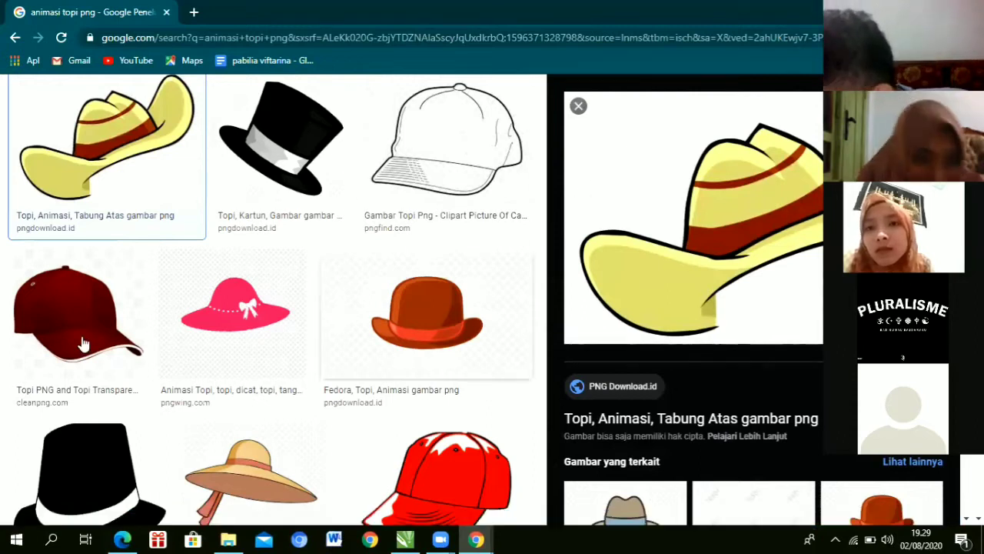
scroll(123, 308, "down", 2)
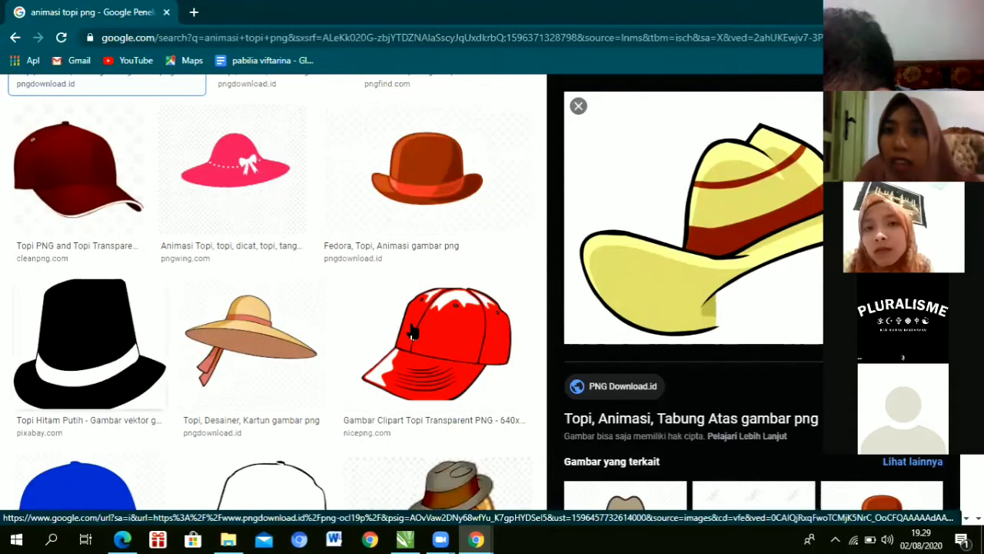
left_click(119, 346)
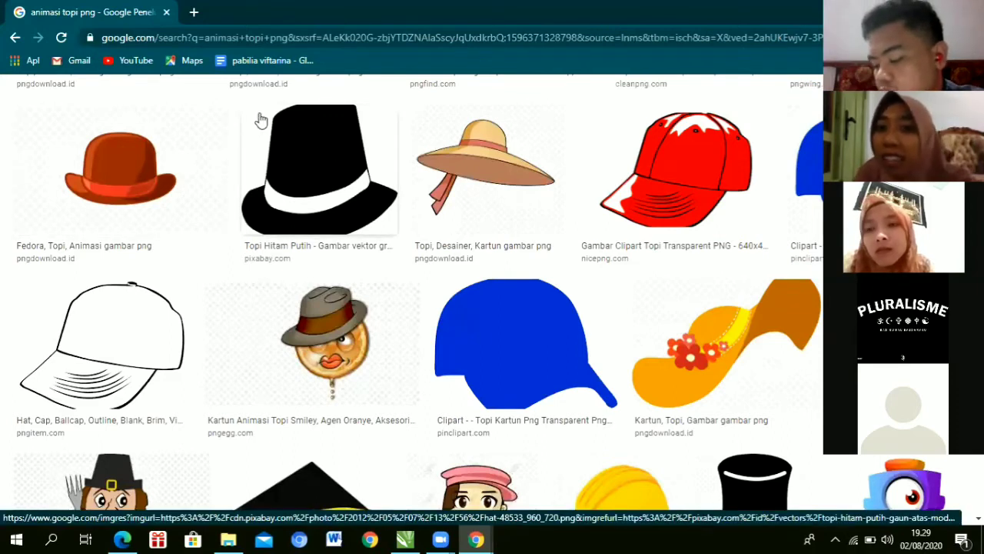
left_click(307, 152)
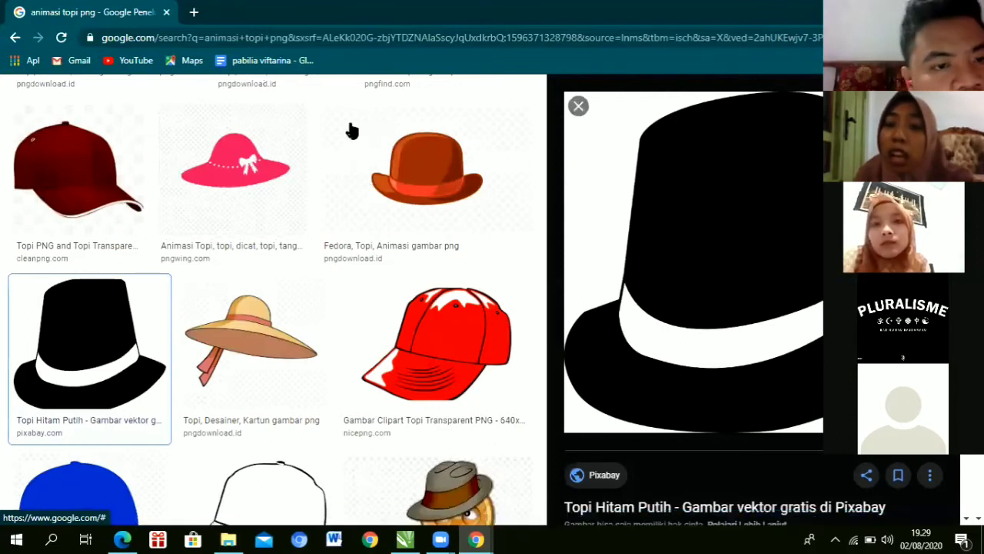
key("Escape")
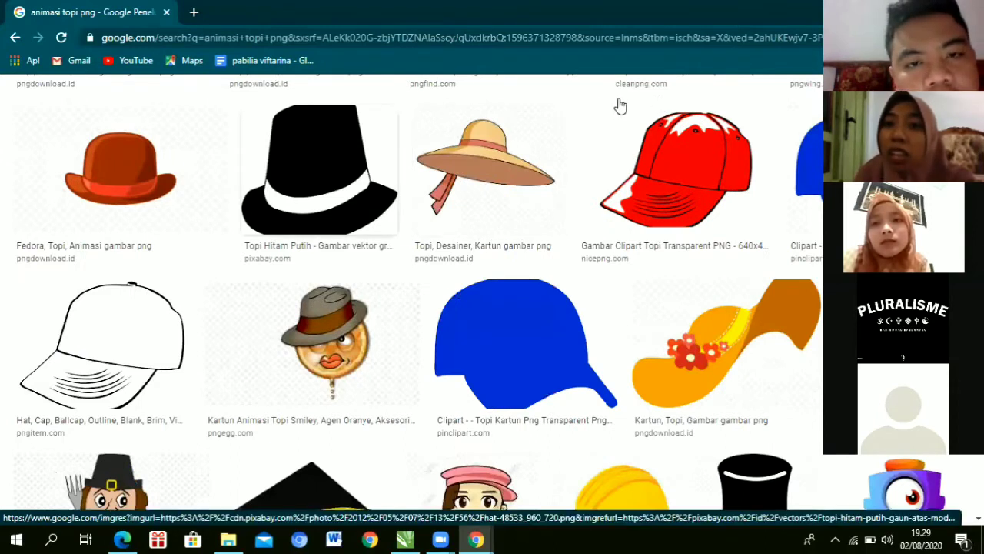
key("Return")
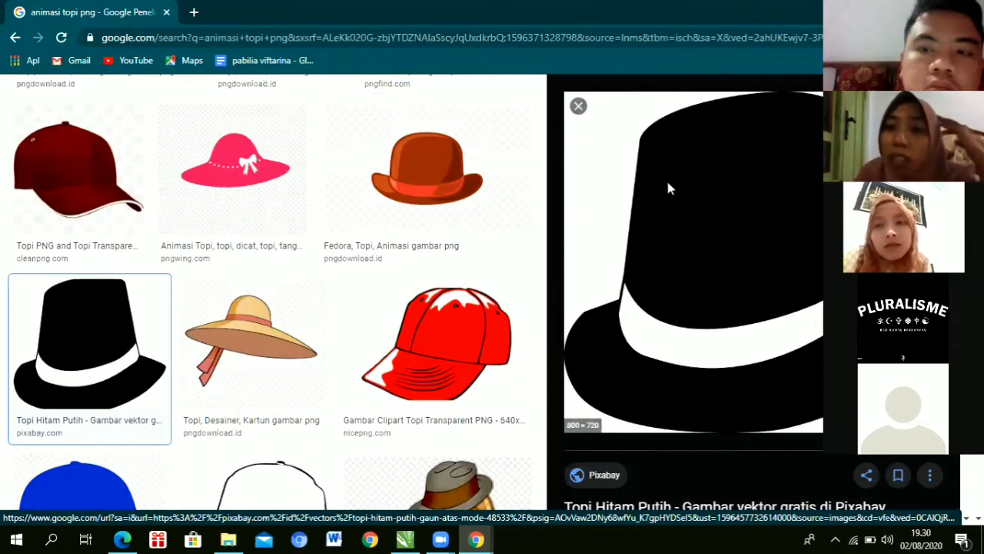
Step: Save the black top hat image to Disk Lokal (E:) as hat-48533_960_720 and show it in its folder
right_click(661, 157)
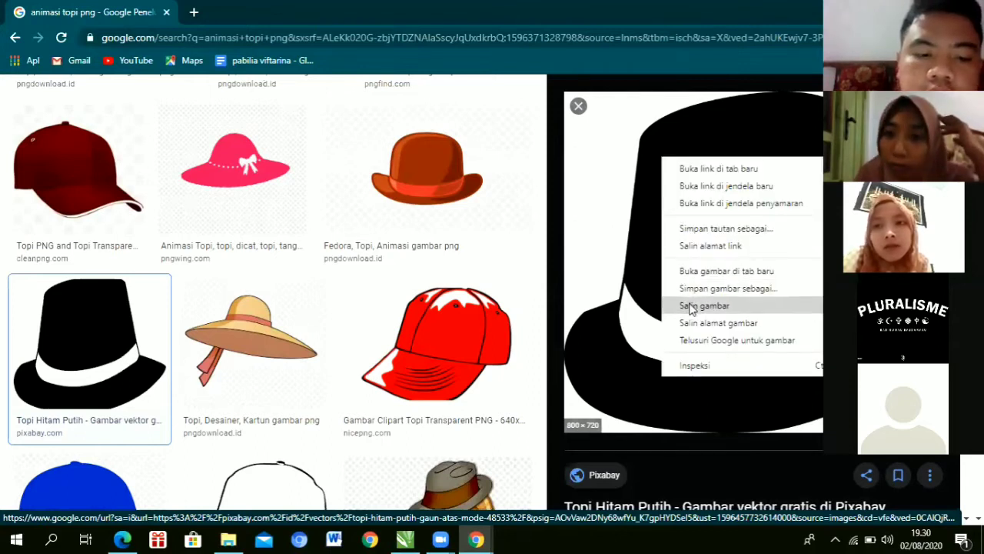
left_click(696, 305)
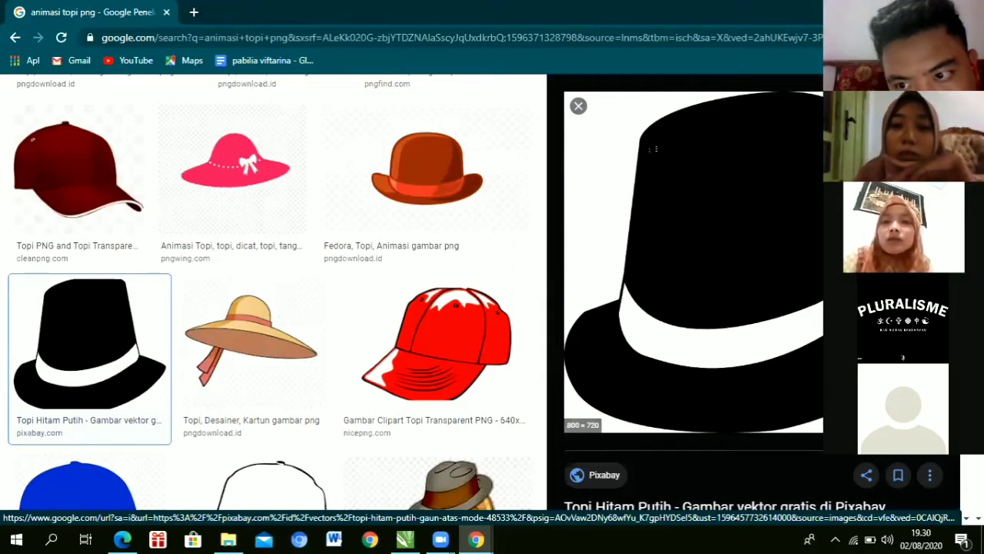
right_click(650, 139)
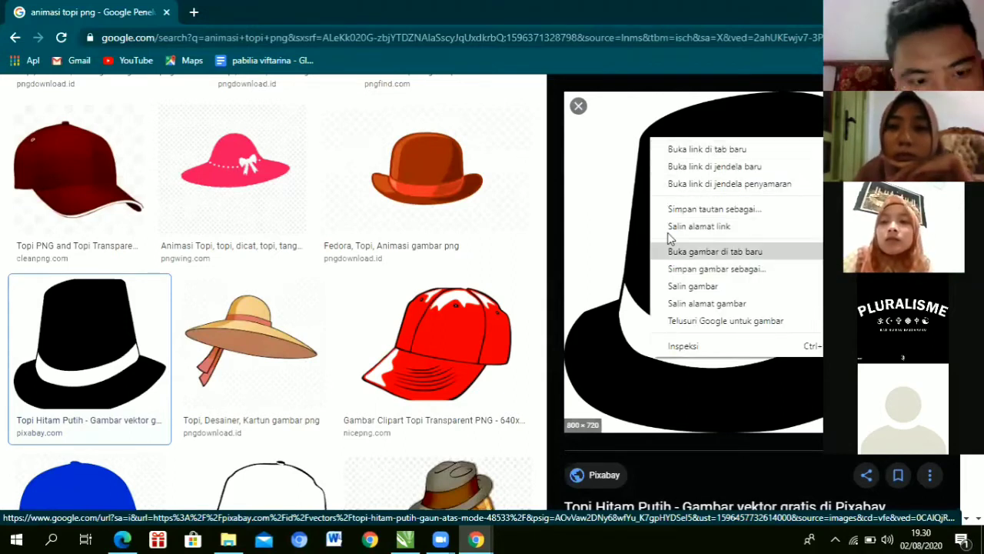
left_click(669, 285)
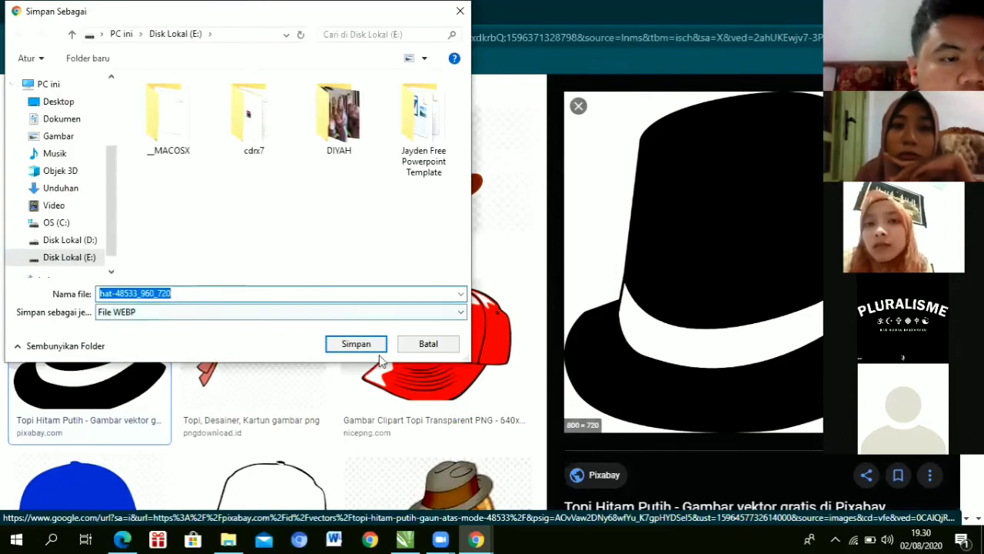
left_click(355, 344)
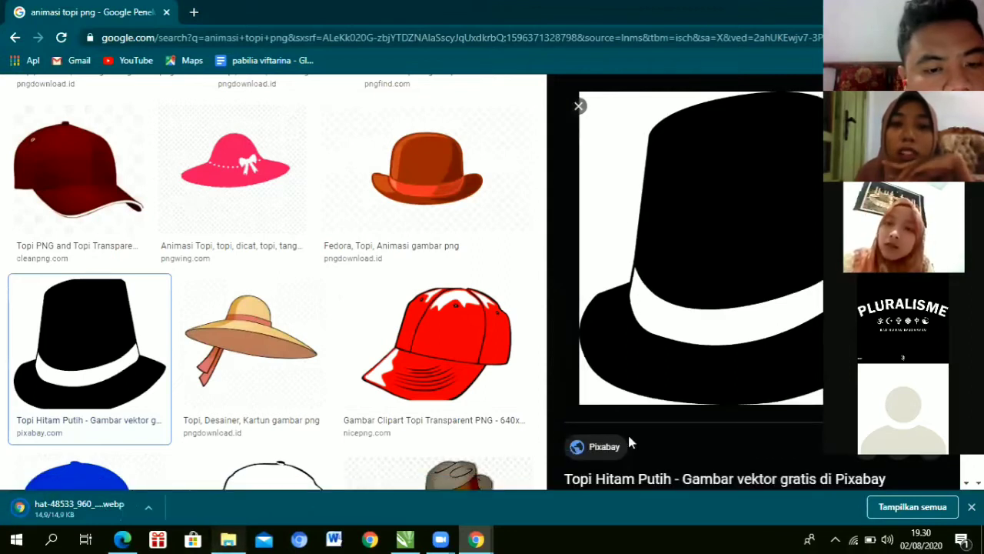
left_click(228, 539)
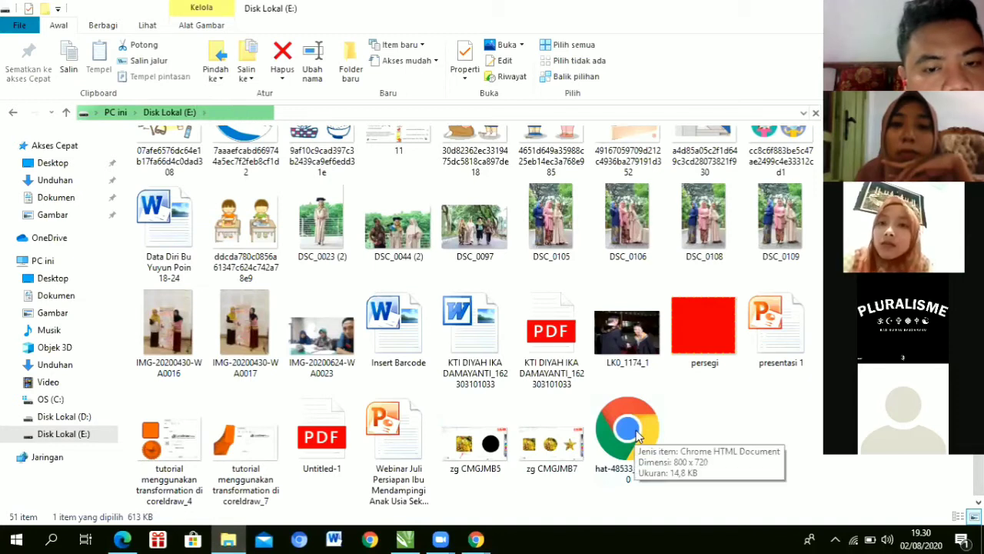
Step: Scroll to the saved hat file in File Explorer, then return to CorelDRAW
scroll(636, 435, "up", 3)
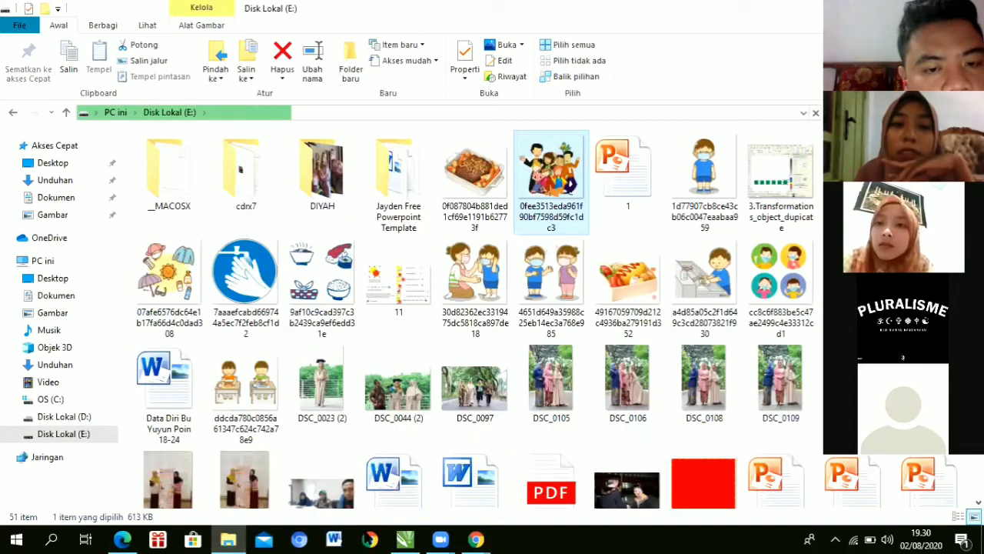
scroll(604, 476, "down", 3)
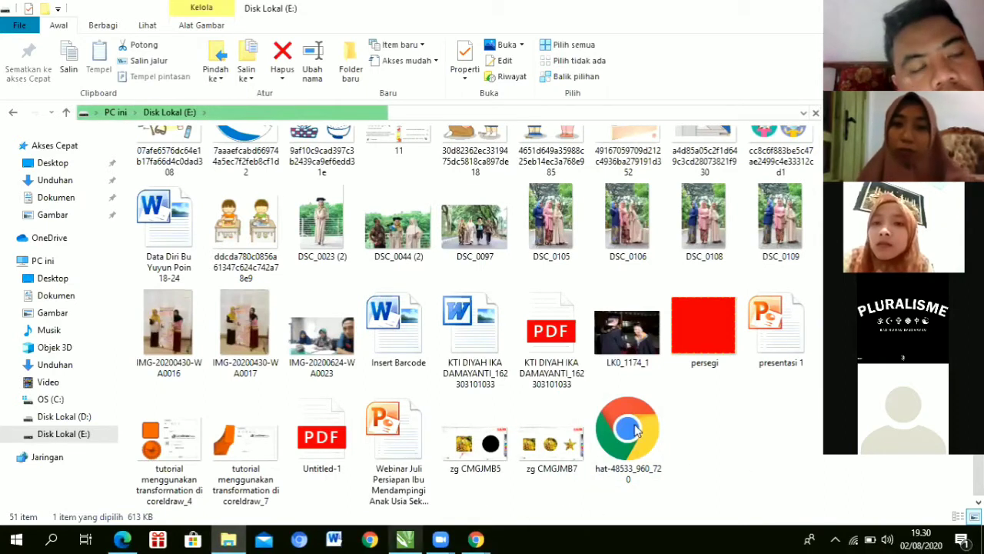
left_click(406, 539)
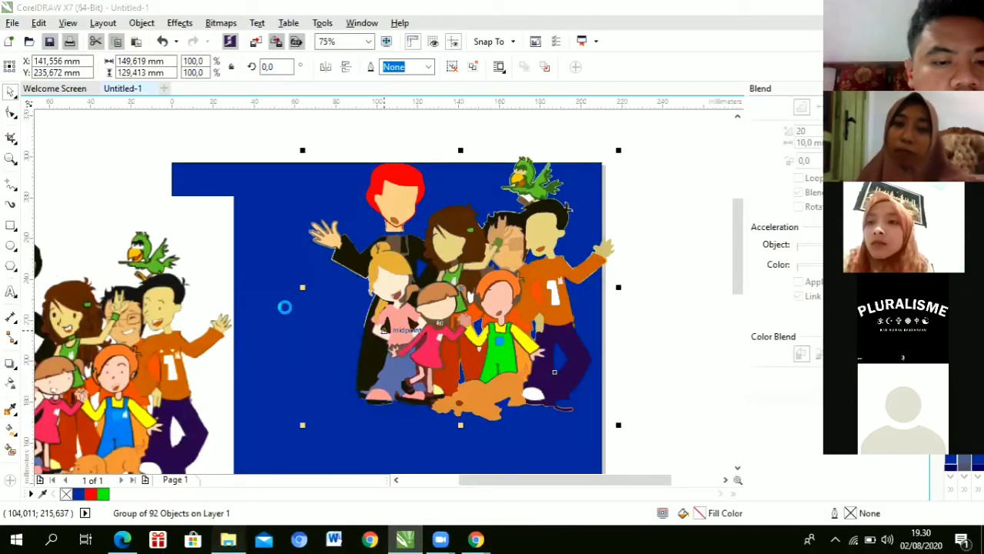
Step: Drag the hat-48533_960_720 file from File Explorer onto the blue page and deselect it
key("alt+Tab")
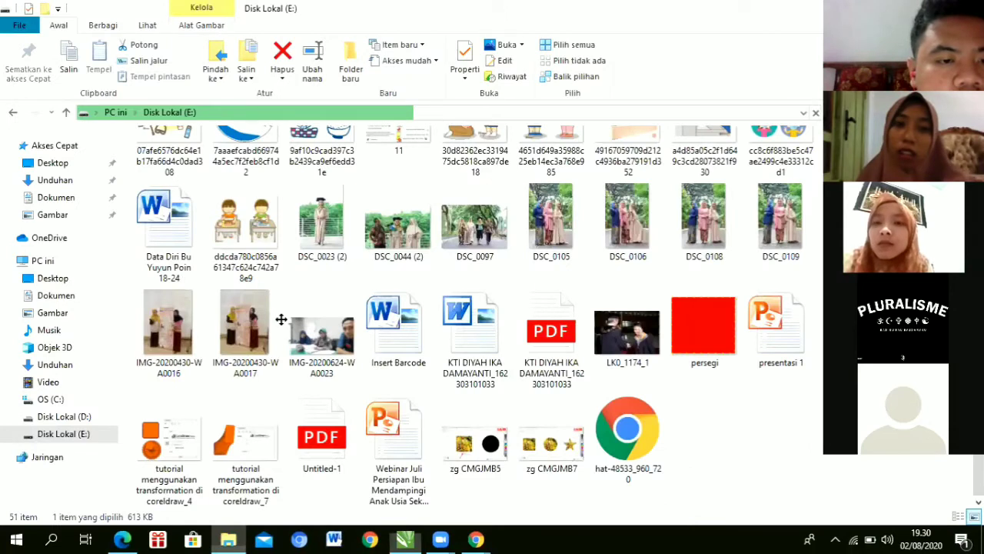
key("End")
key("alt+Tab")
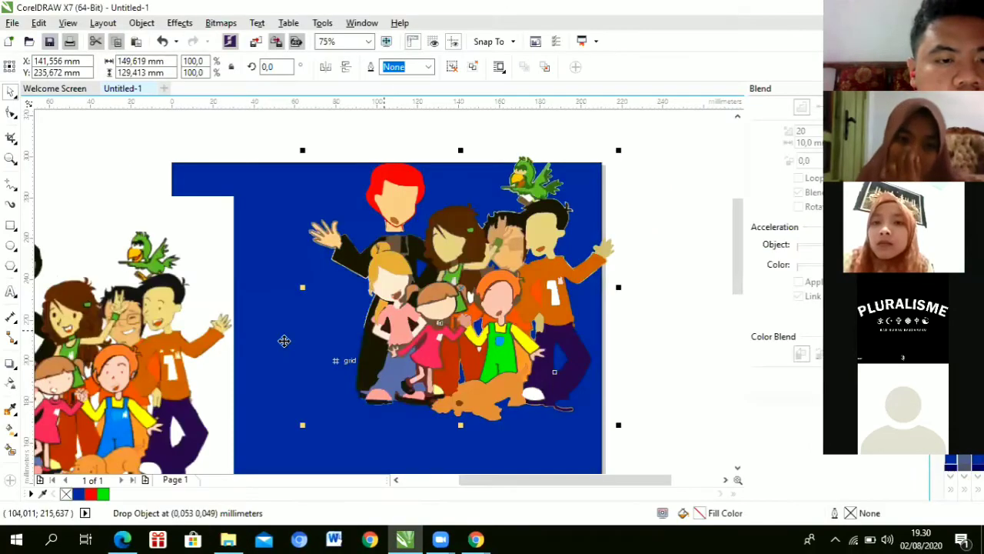
mouse_move(285, 344)
left_mouse_down()
mouse_move(288, 327)
mouse_move(400, 472)
mouse_move(320, 334)
mouse_move(290, 347)
mouse_move(283, 330)
left_mouse_up()
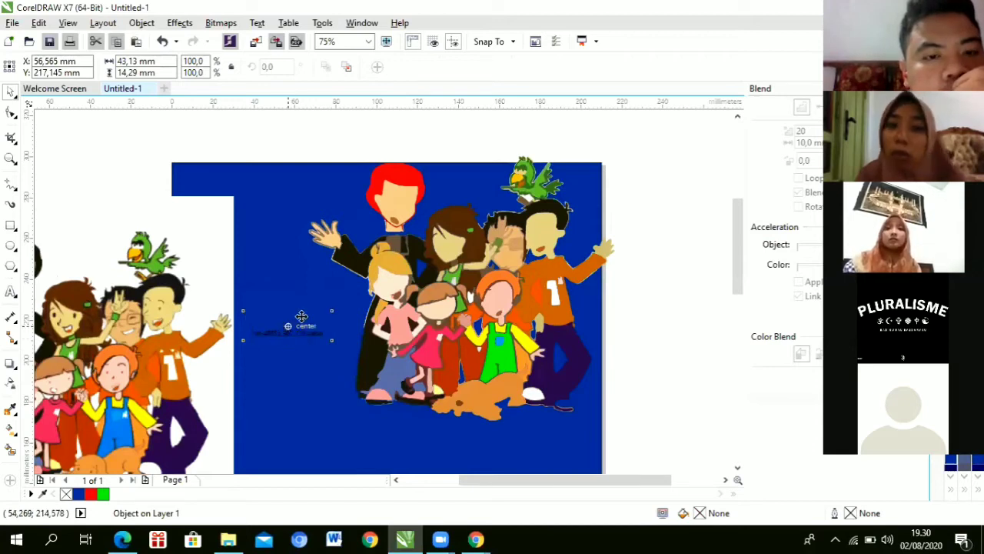
key("Escape")
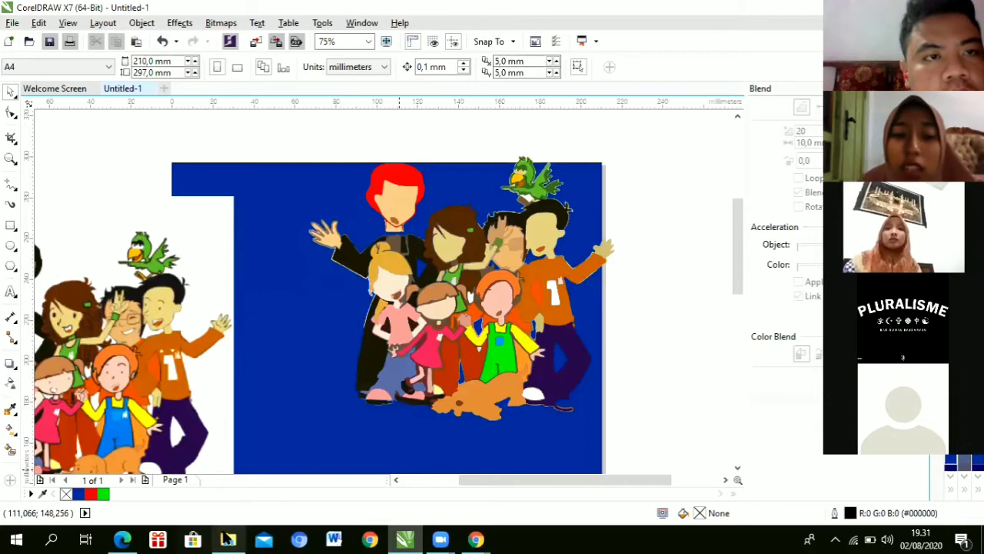
Step: Check the Disk Lokal (E:) folder and the Chrome hat search results, then return to CorelDRAW
key("alt+Tab")
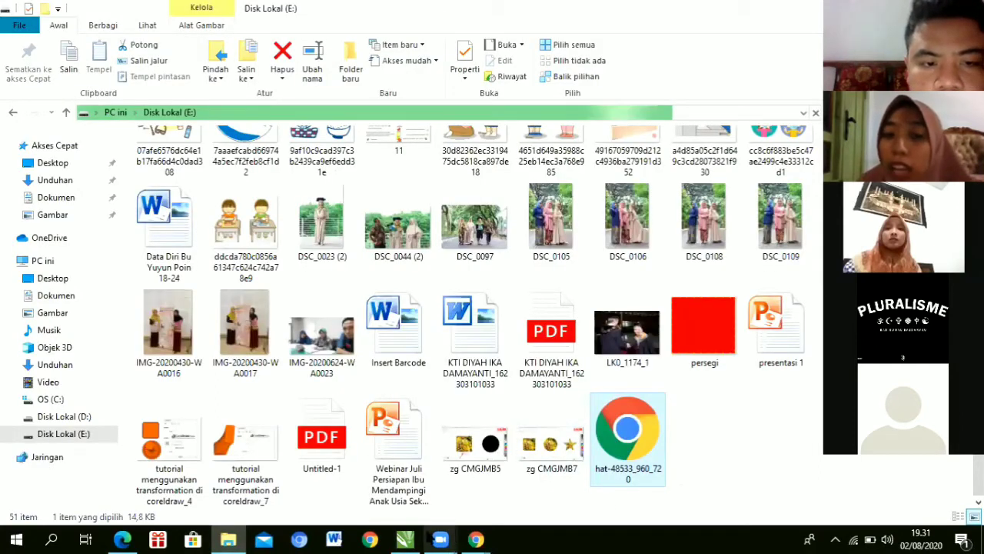
key("alt+Tab")
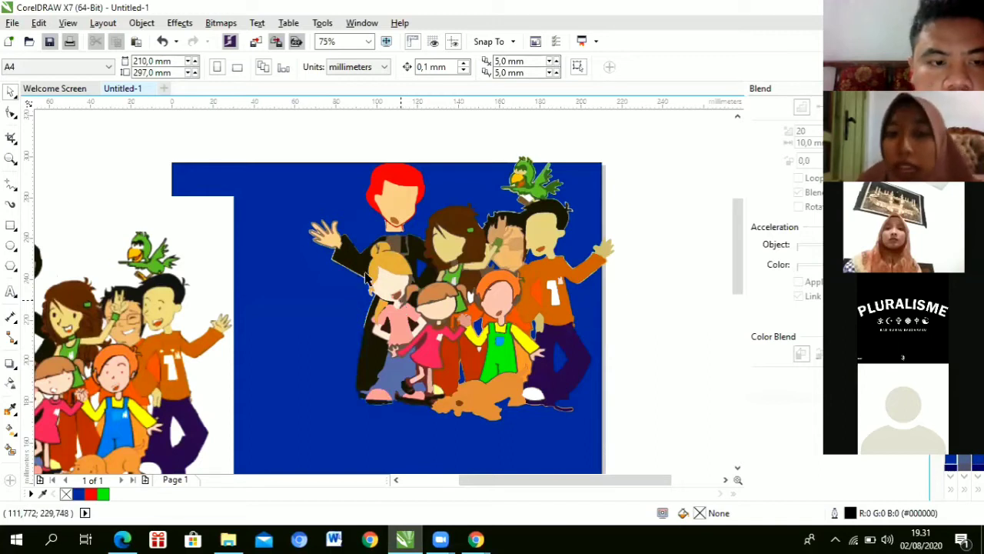
left_click(476, 539)
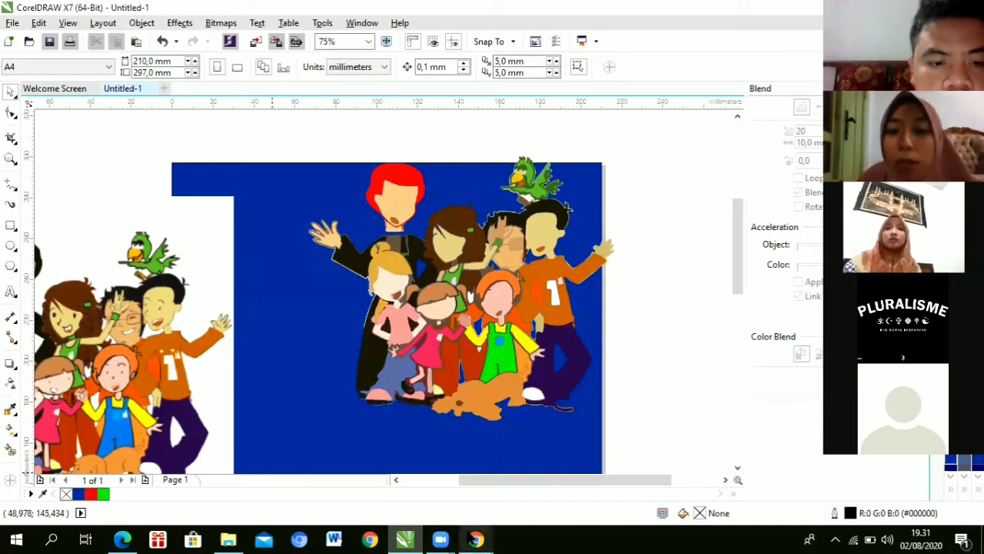
left_click(554, 470)
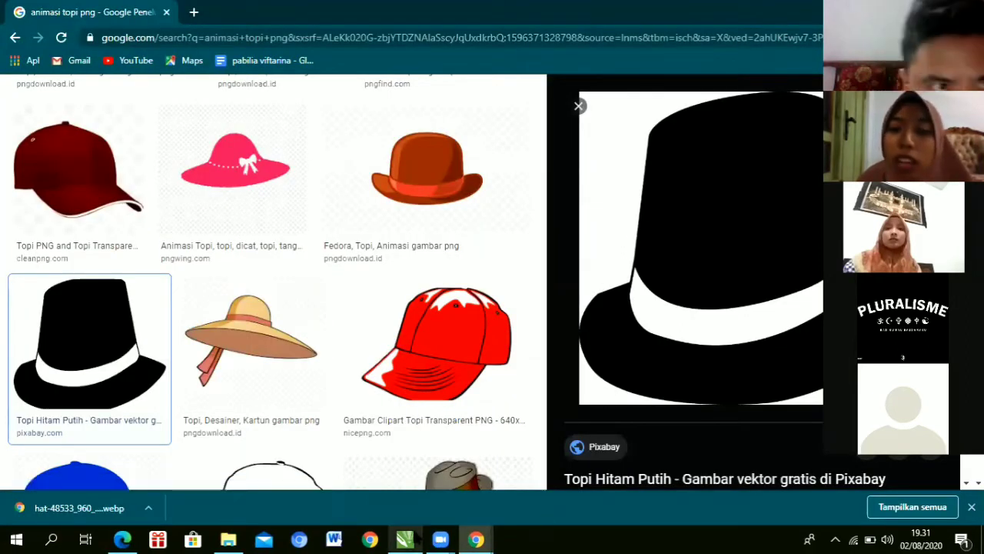
key("alt+Tab")
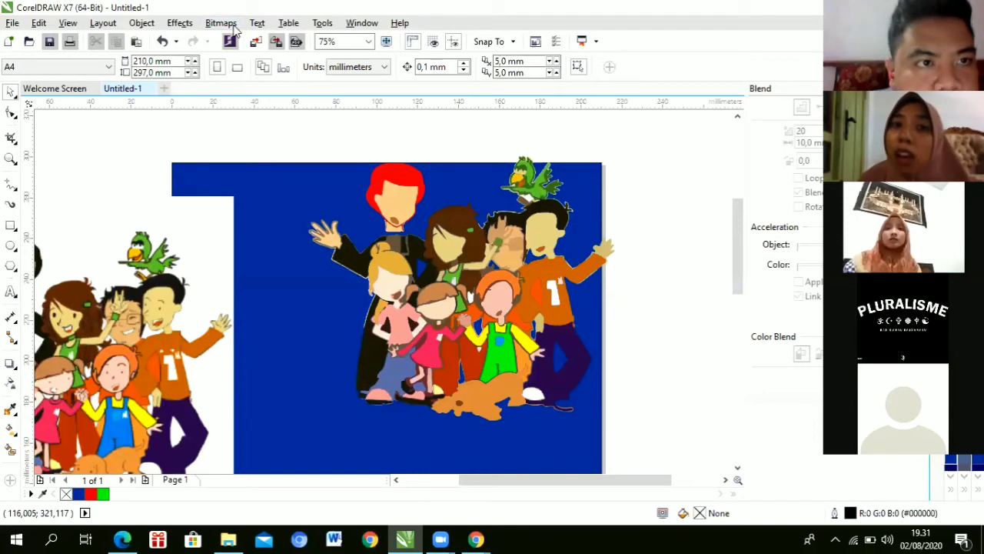
left_click(221, 23)
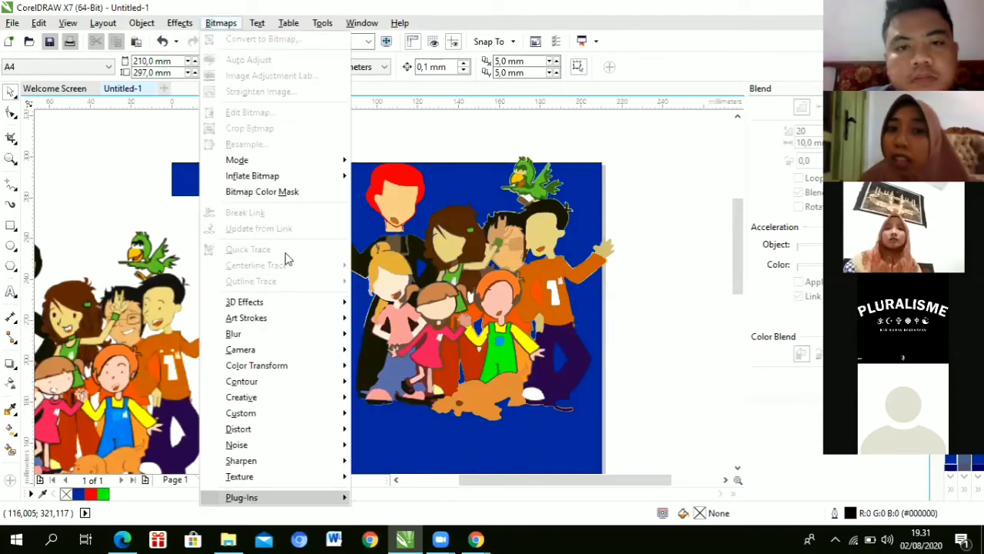
left_click(144, 335)
left_click(220, 23)
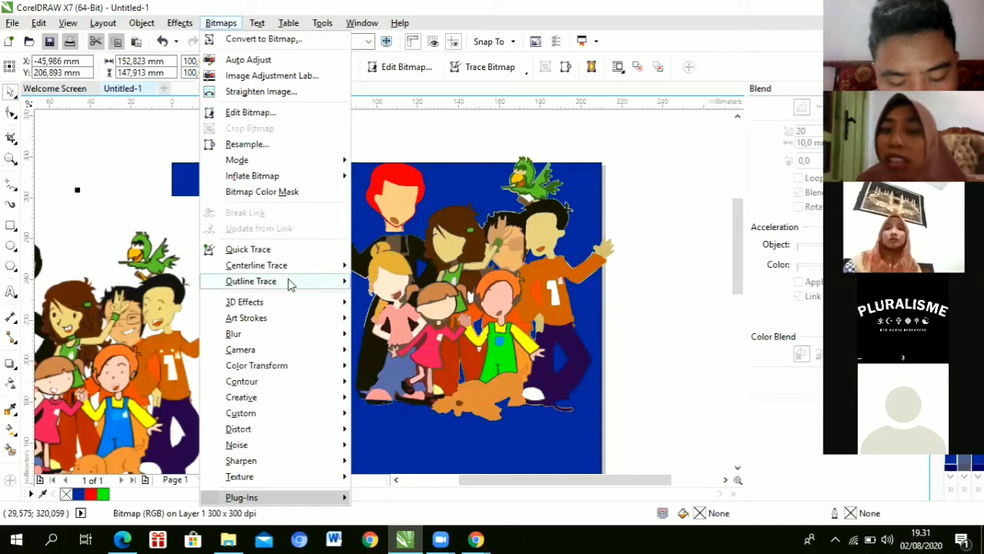
left_click(486, 57)
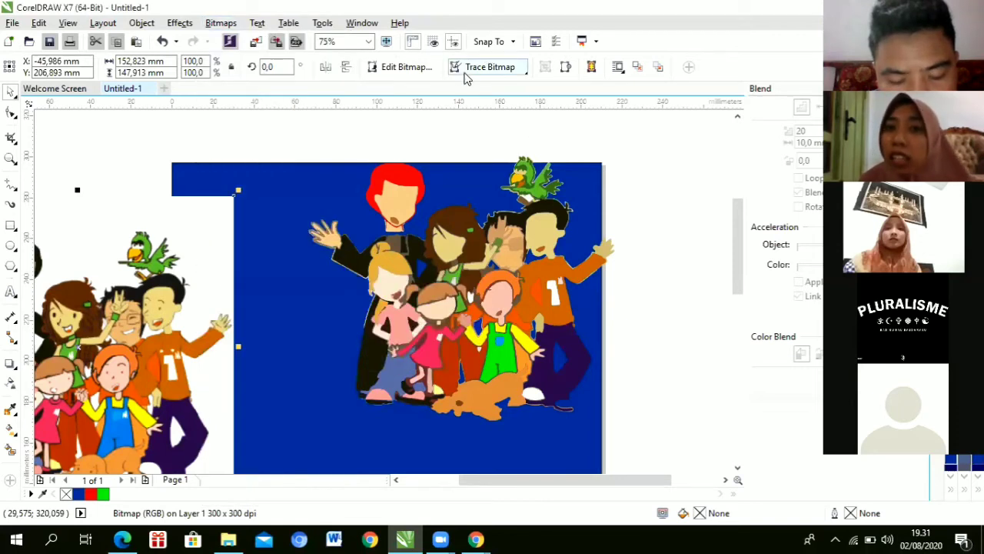
left_click(219, 23)
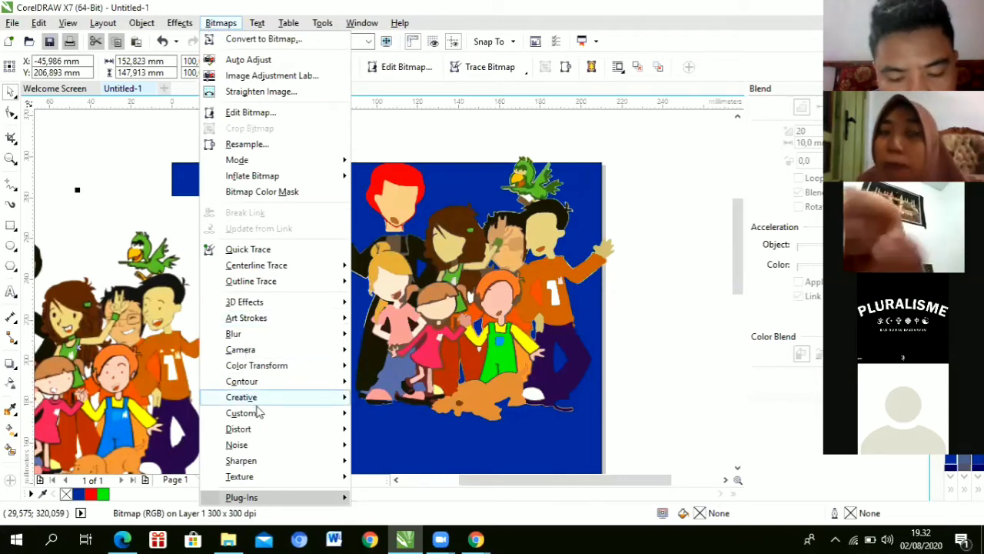
mouse_move(260, 397)
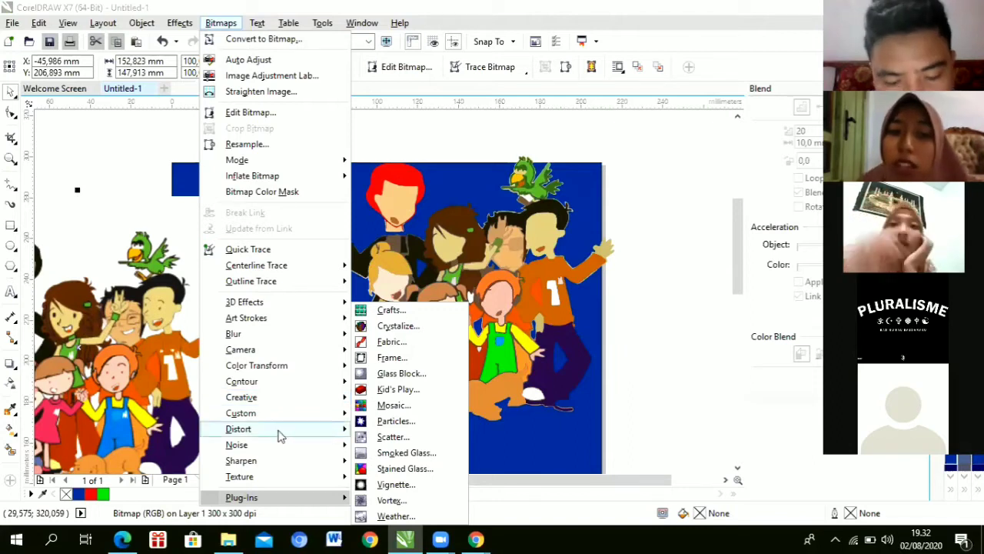
mouse_move(254, 318)
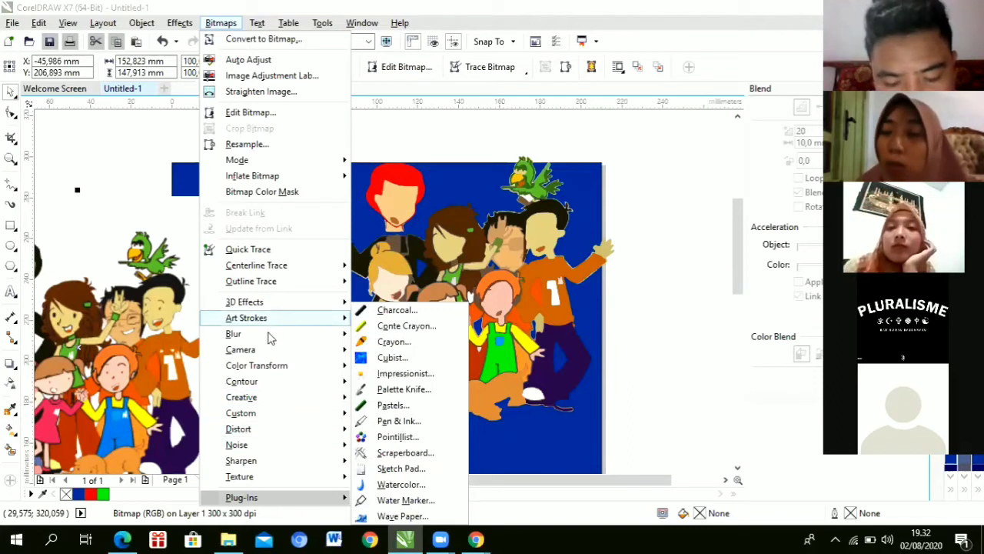
mouse_move(269, 339)
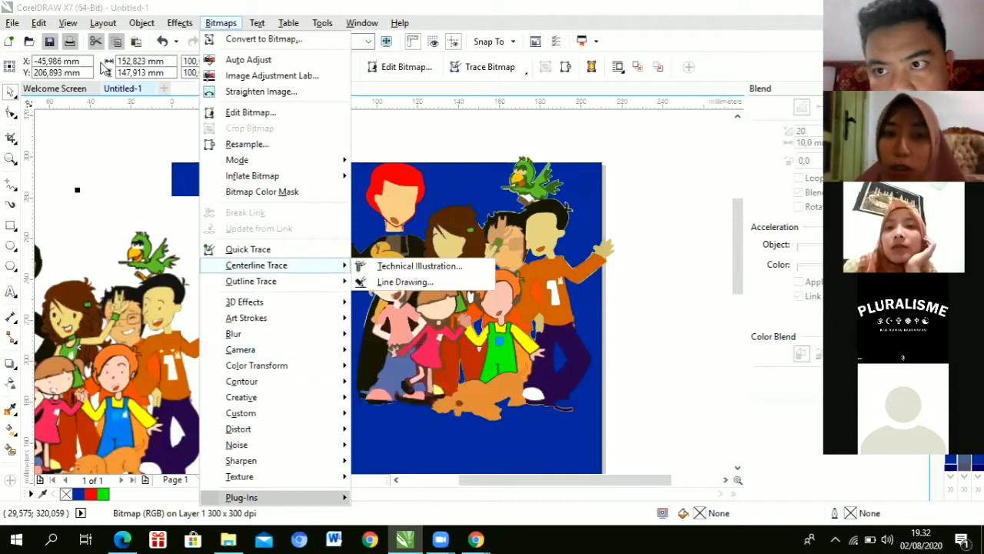
left_click(111, 155)
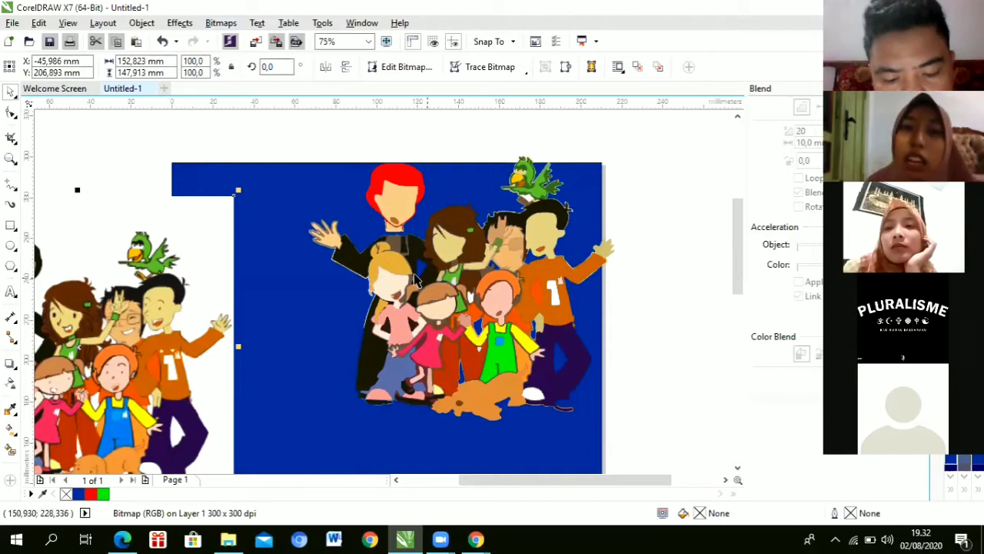
Step: Move both cartoon pictures off the blue page, stacked at its upper left
scroll(425, 285, "down", 1)
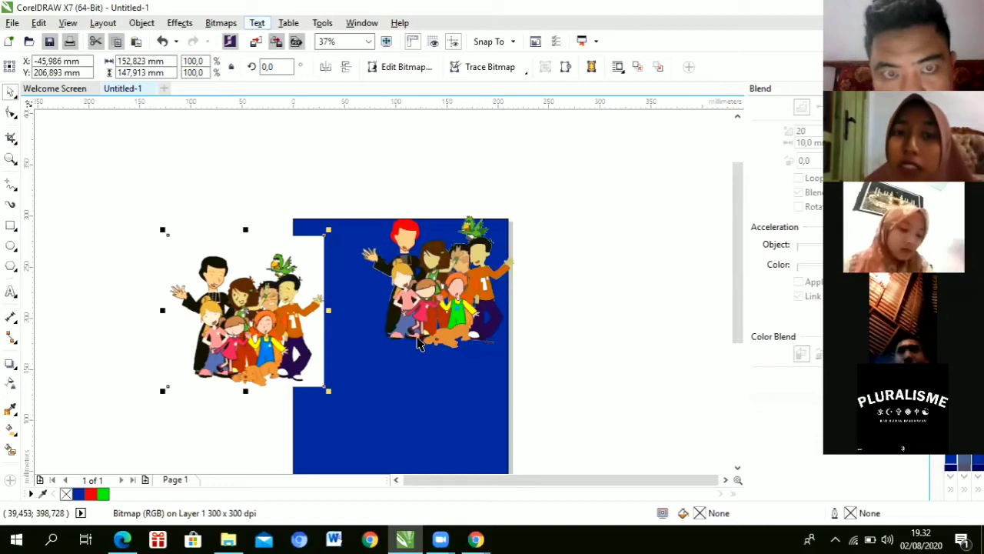
left_click(463, 269)
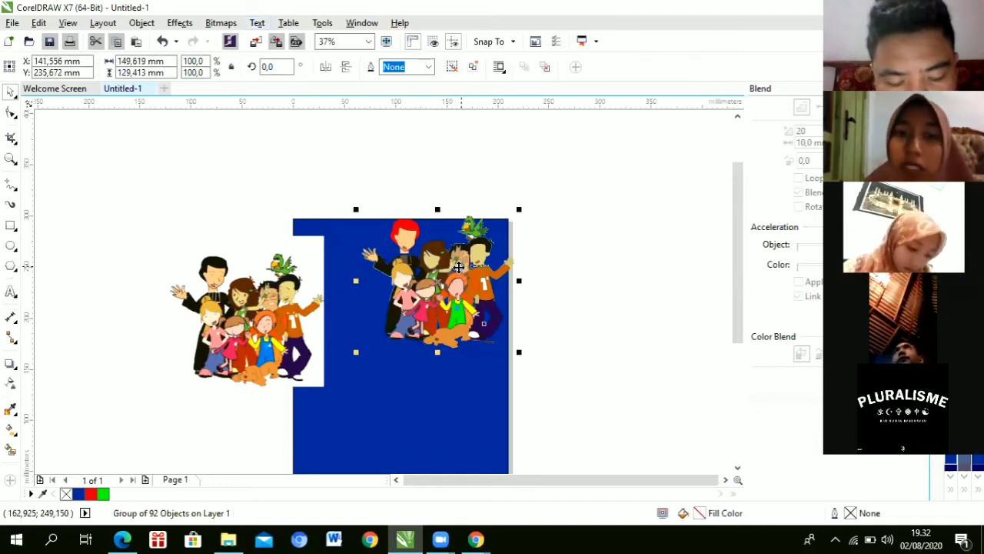
left_click_drag(237, 164, 237, 165)
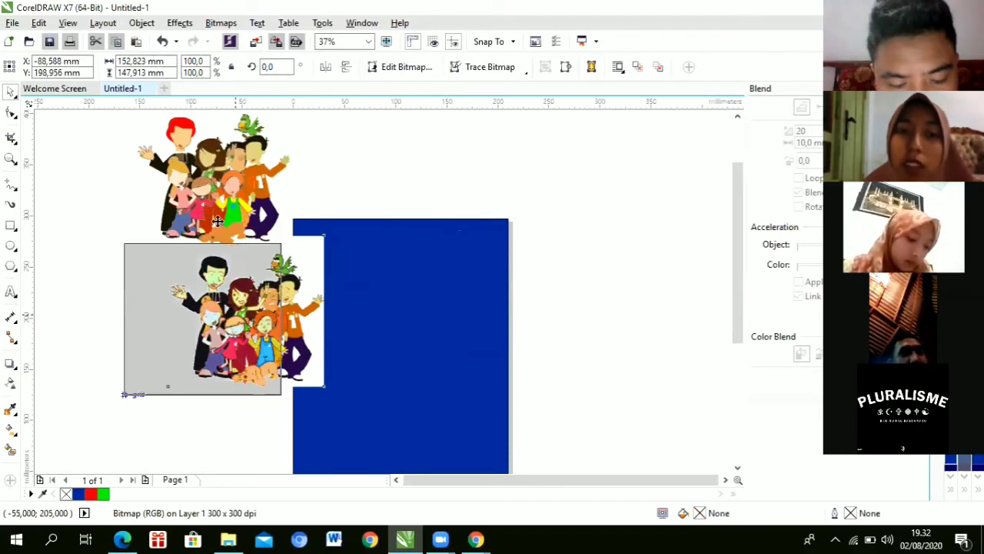
left_click_drag(243, 209, 217, 222)
Step: Draw a 140 × 125 mm ellipse outline on the blue page
left_click(262, 25)
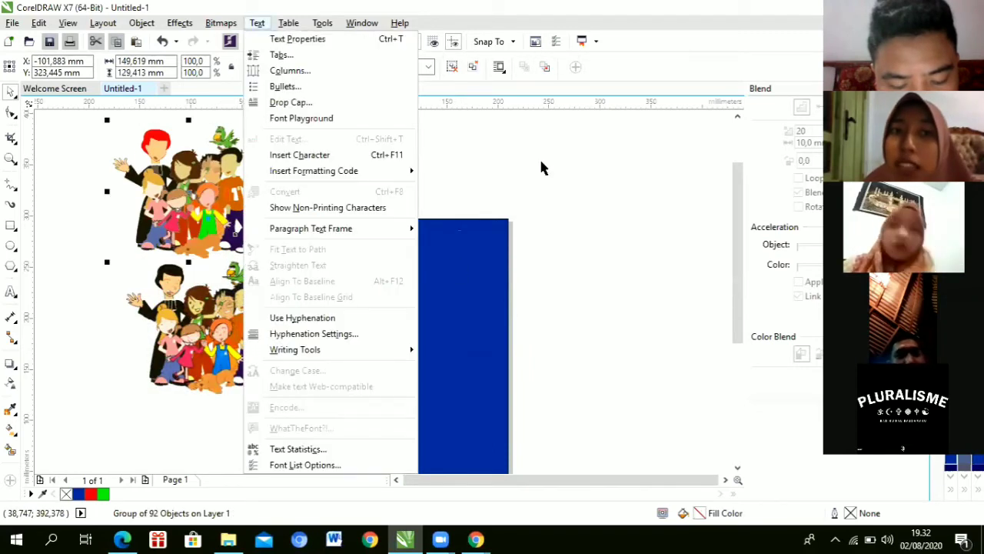
left_click(544, 150)
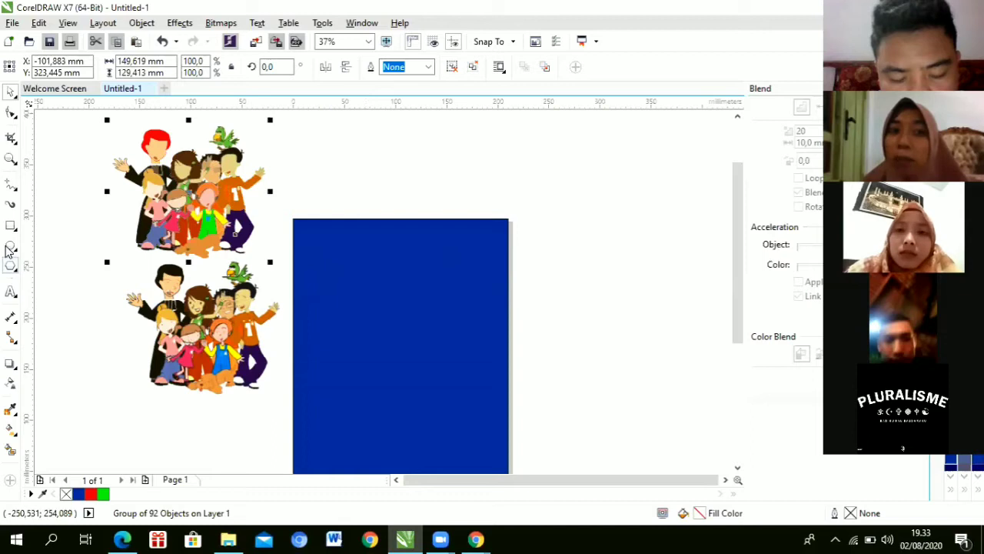
mouse_move(350, 285)
left_mouse_down()
mouse_move(395, 351)
mouse_move(488, 390)
left_mouse_up()
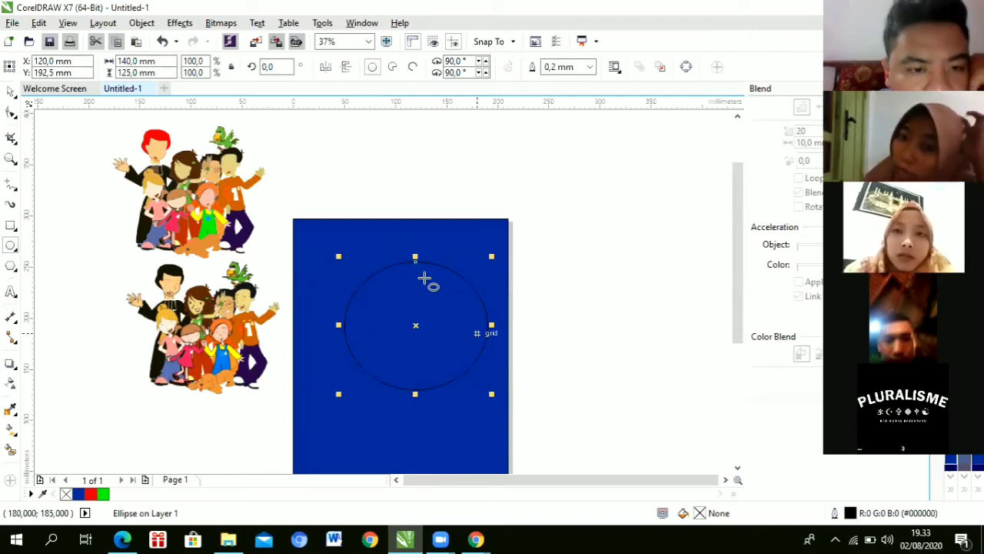
Step: With the Text tool, place an Arial text caret above the blue page after trying size and alignment lists
left_click(13, 92)
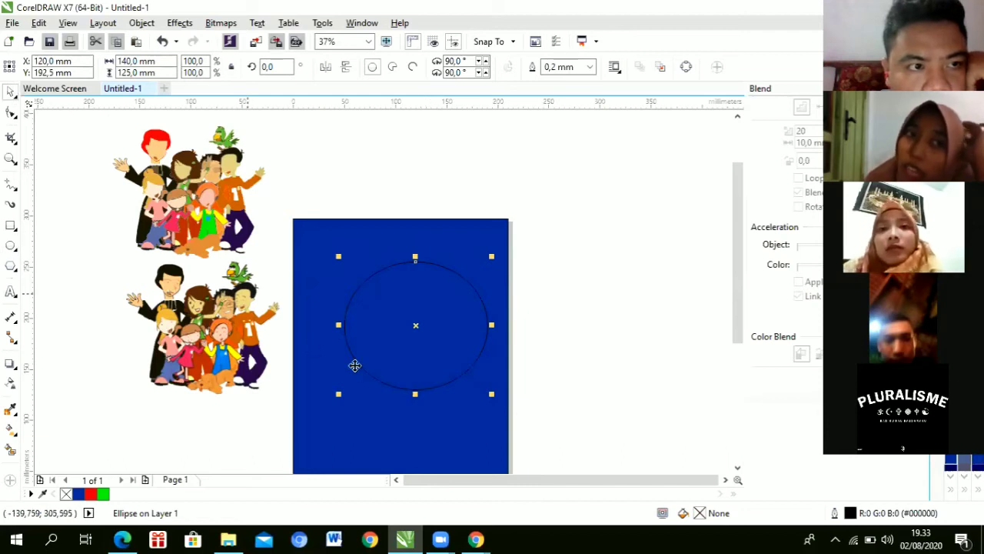
left_click(10, 293)
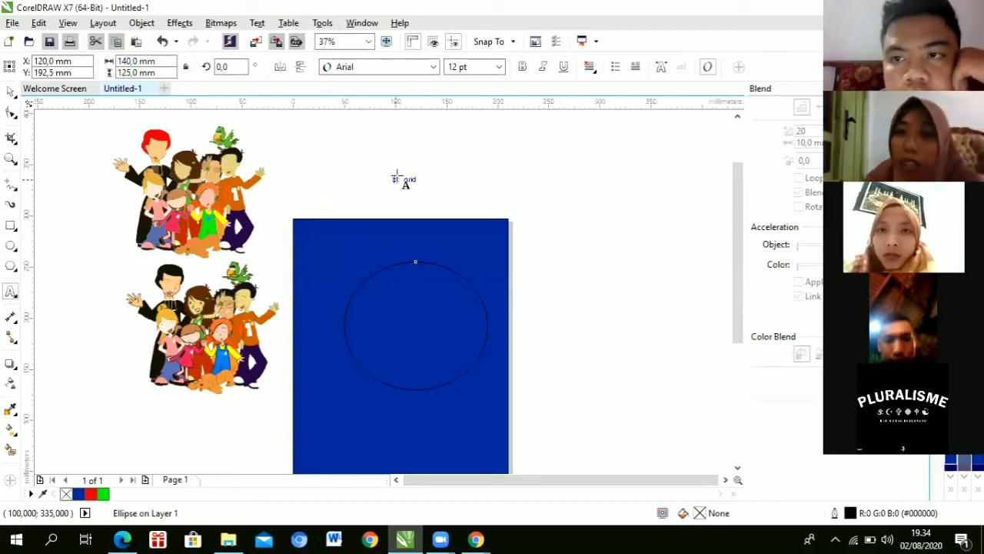
left_click(395, 176)
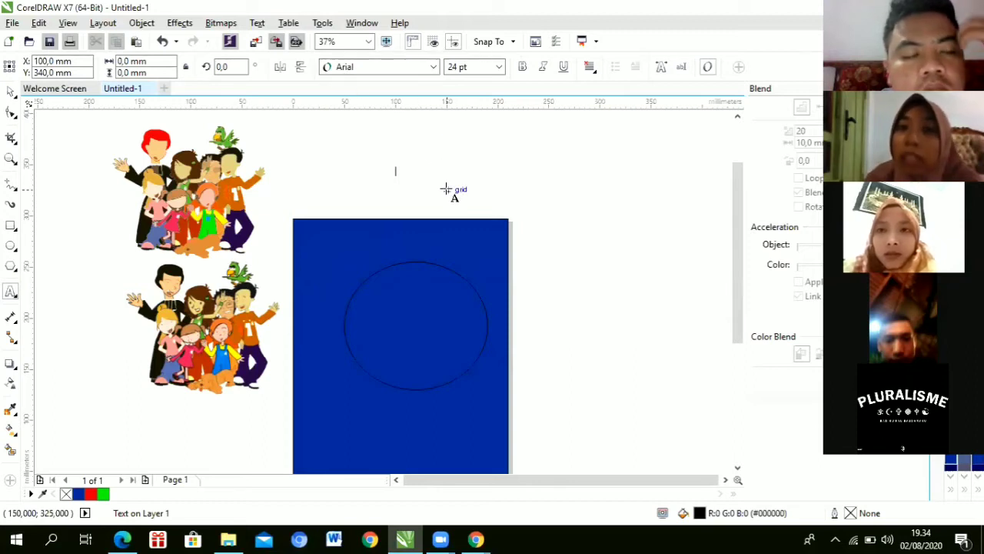
left_click(499, 66)
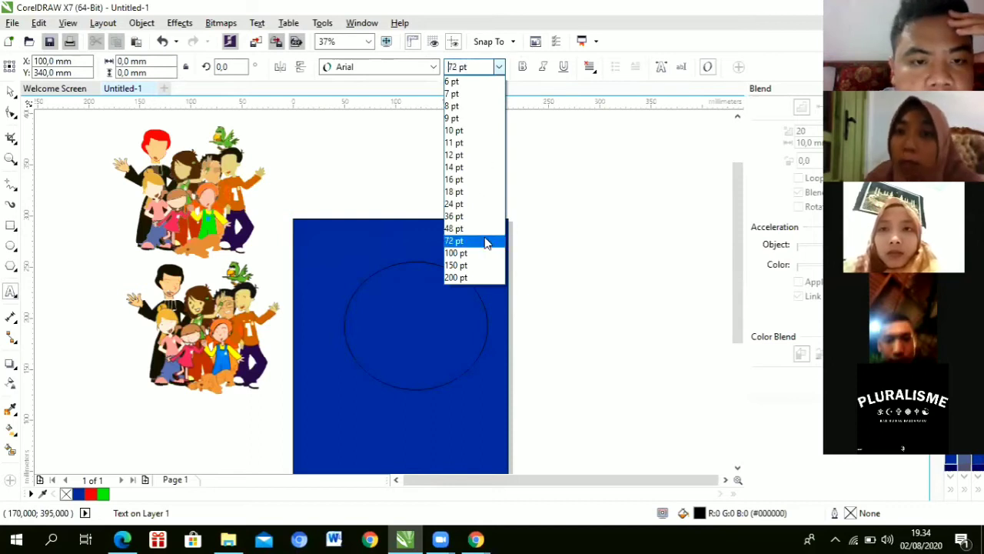
left_click(382, 126)
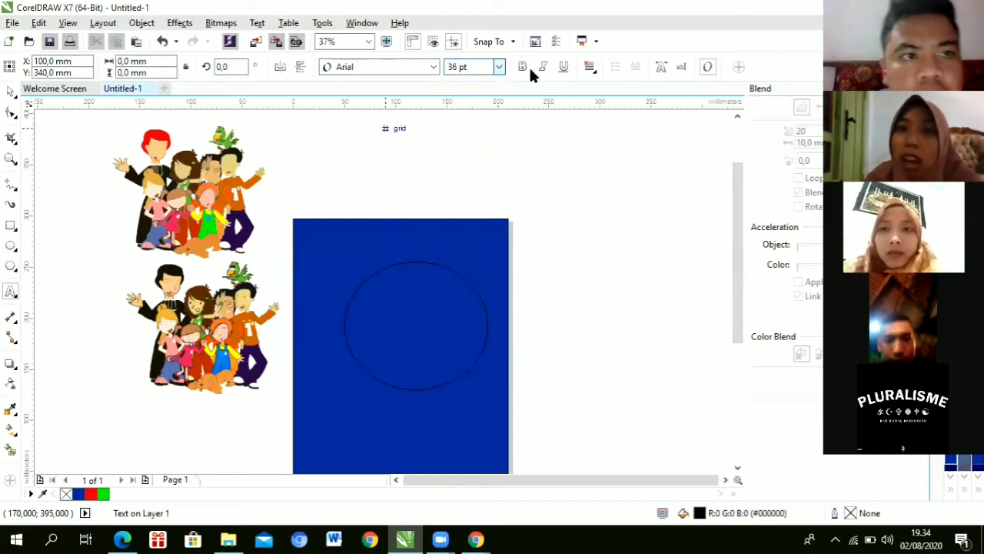
left_click(592, 74)
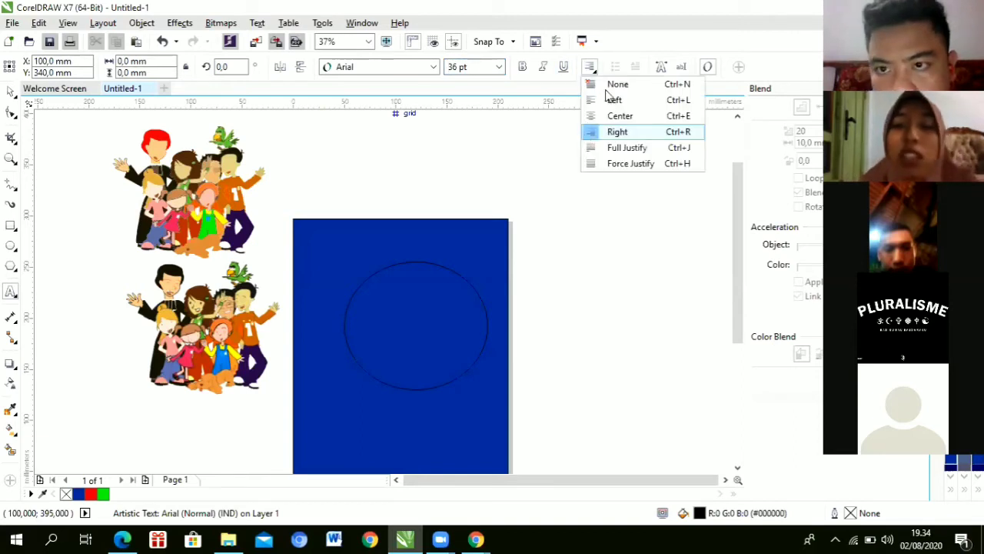
left_click(533, 134)
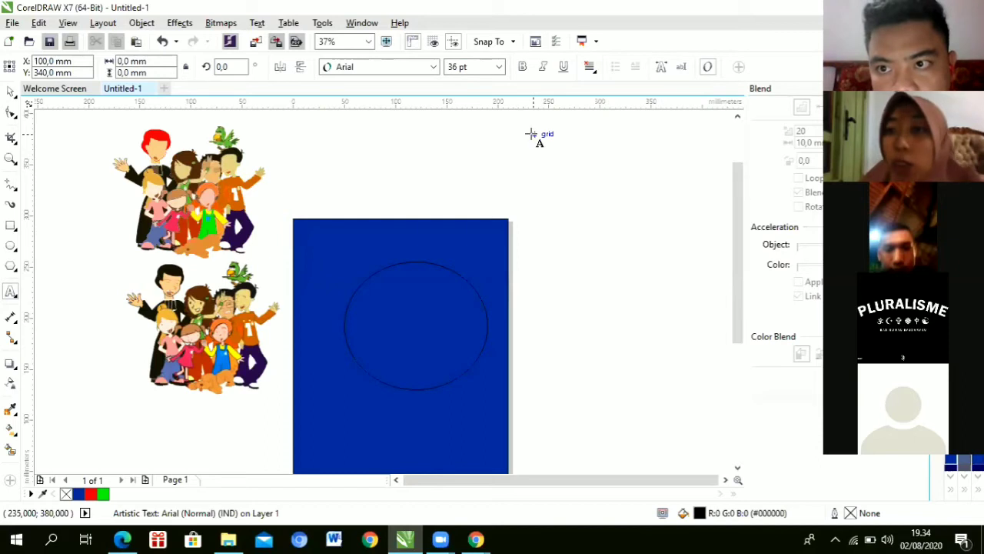
left_click(377, 152)
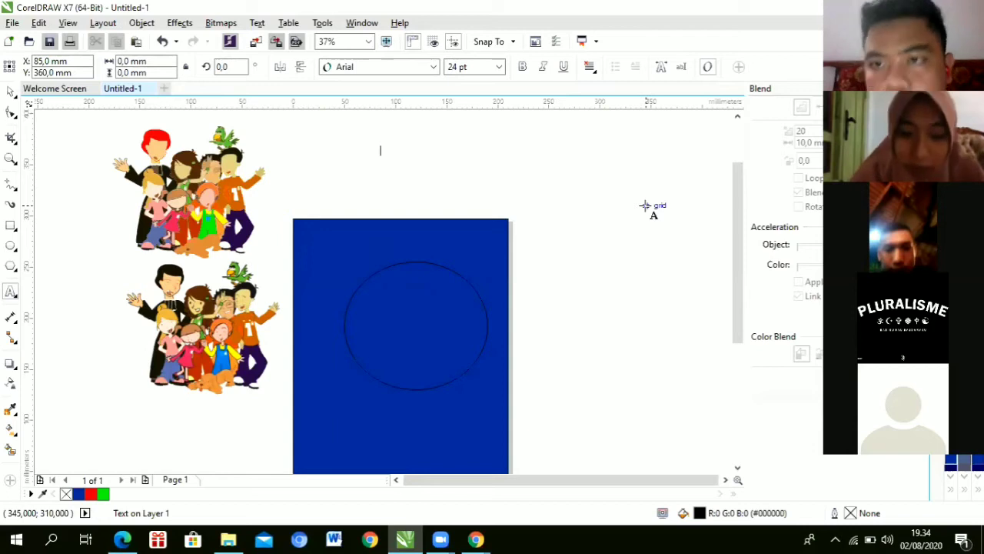
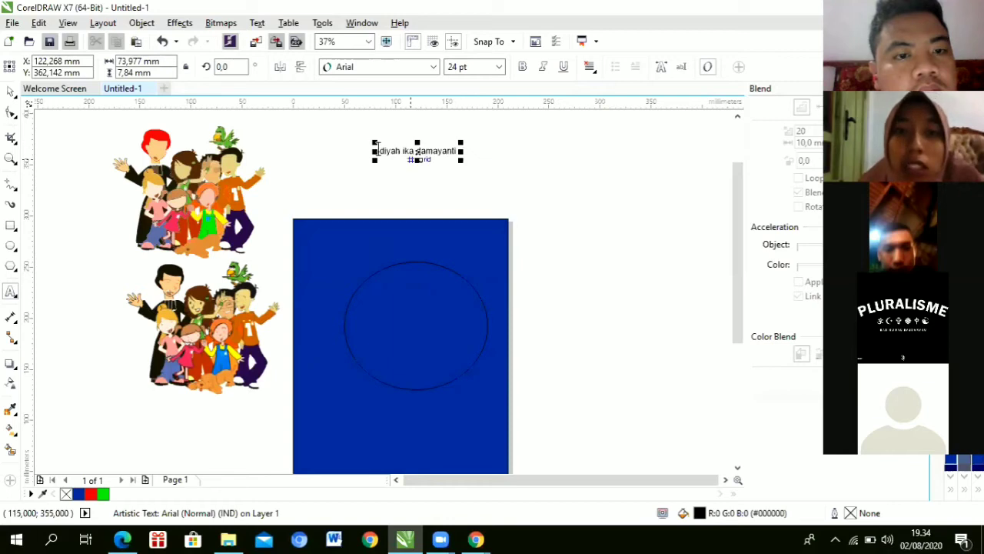
Step: Type the person's name and format it as 72 pt Arial Rounded MT Bold
left_click(462, 159)
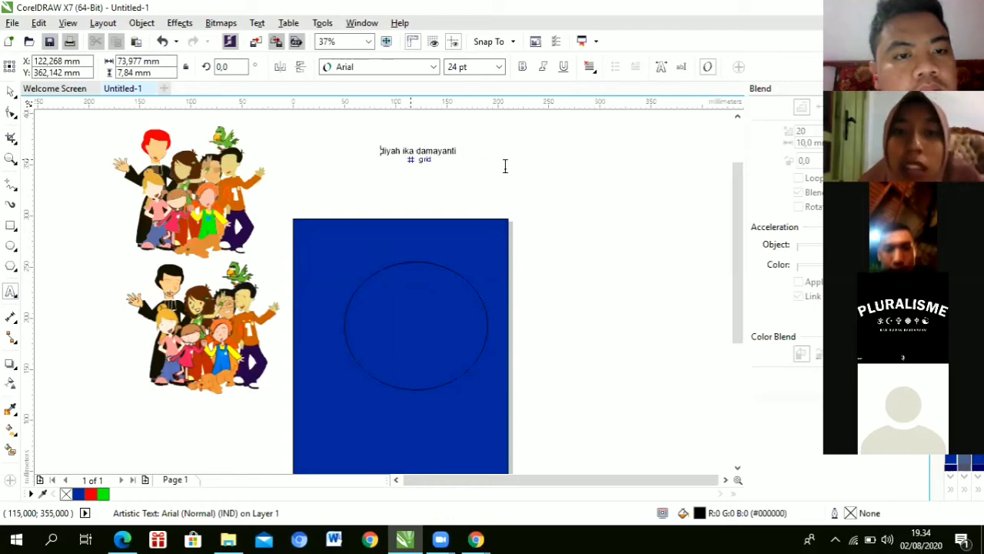
left_click(499, 67)
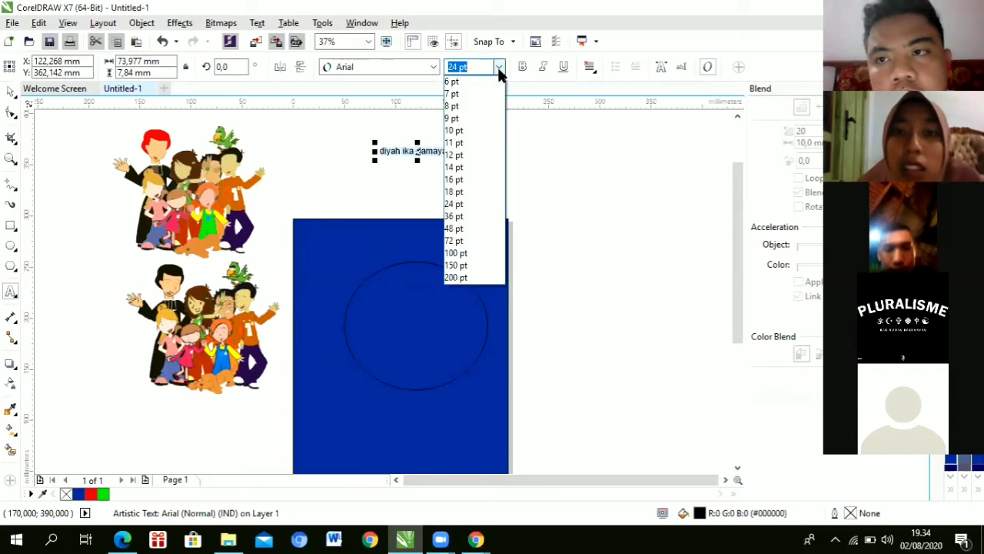
left_click(471, 240)
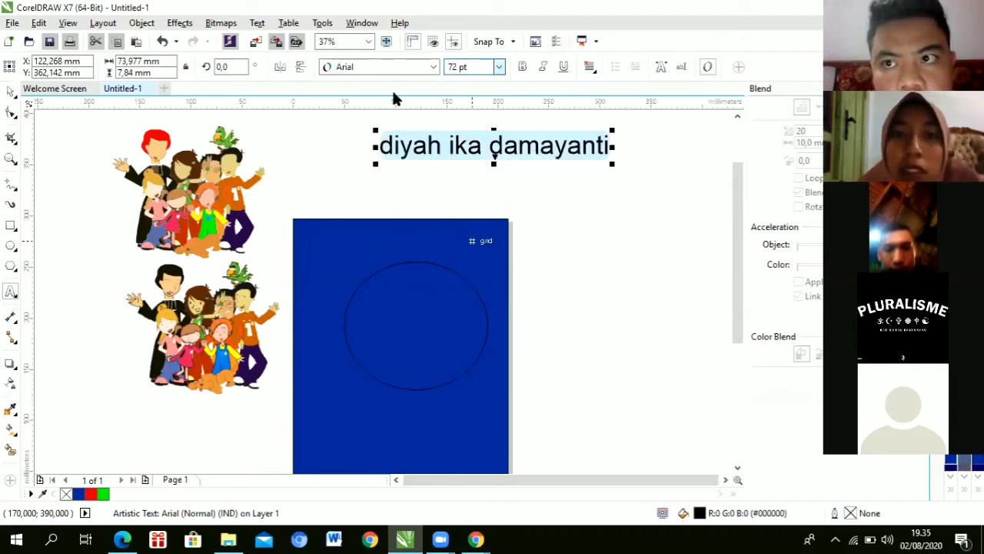
left_click(435, 67)
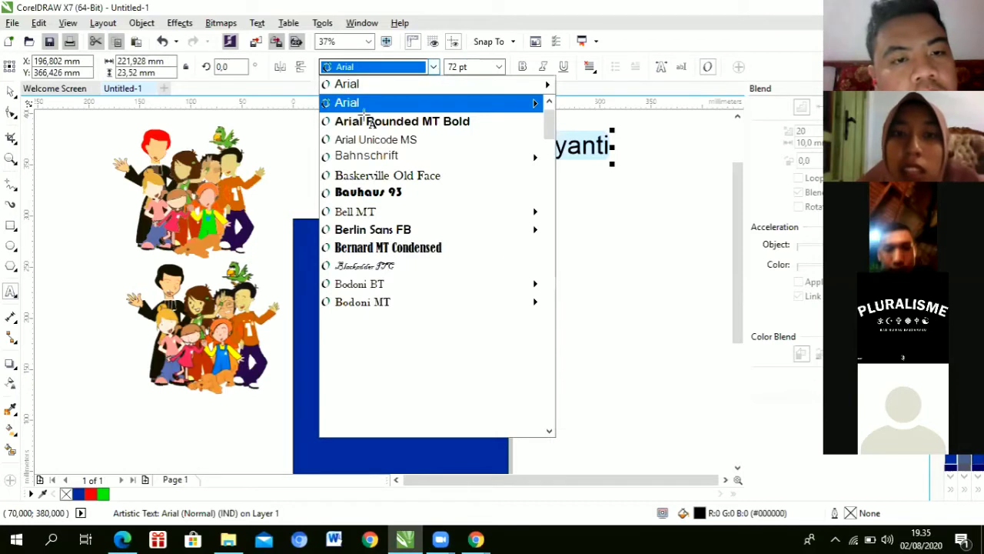
left_click(366, 120)
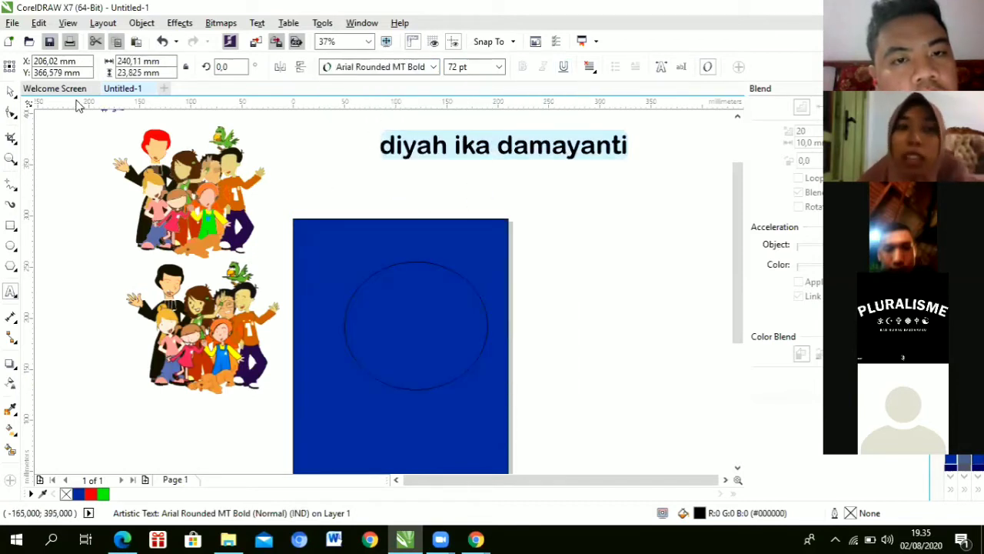
Step: Position the name text above the blue page and shift the ellipse to its right
left_click(10, 91)
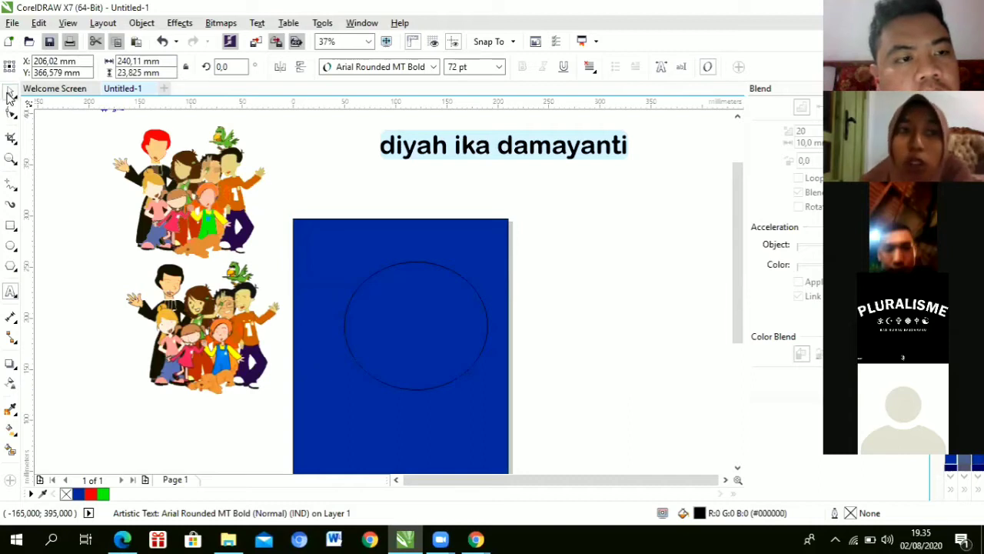
left_click(493, 145)
double_click(465, 148)
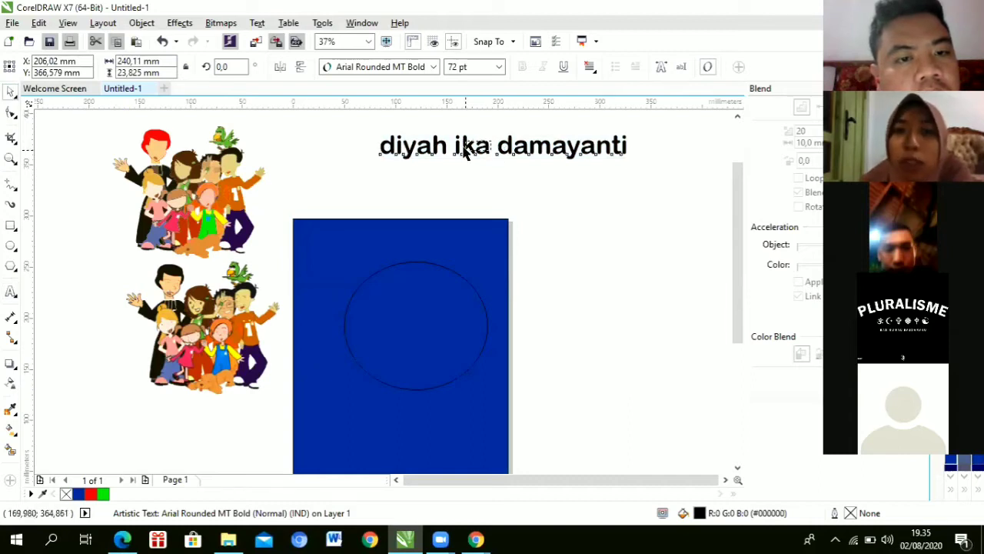
left_click_drag(461, 146, 398, 180)
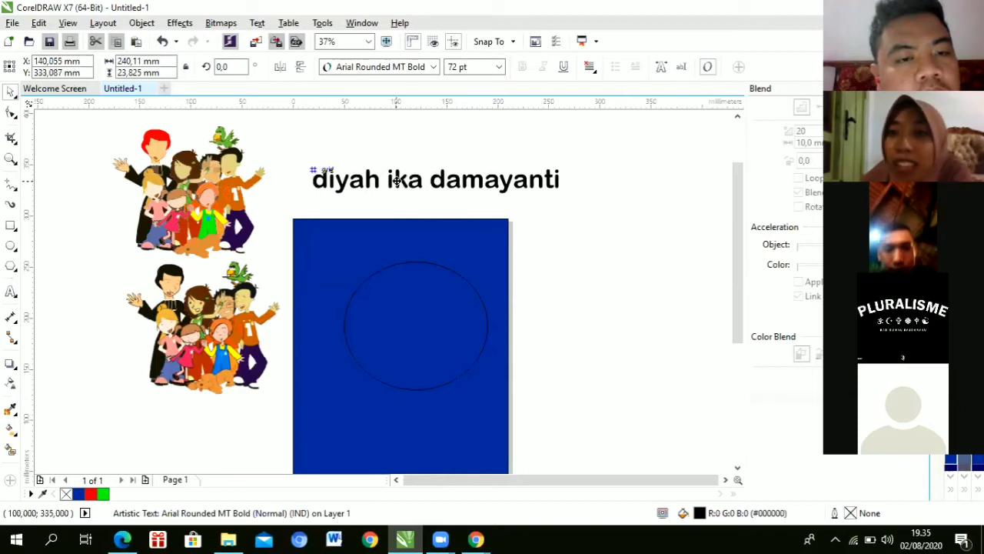
left_click(423, 270)
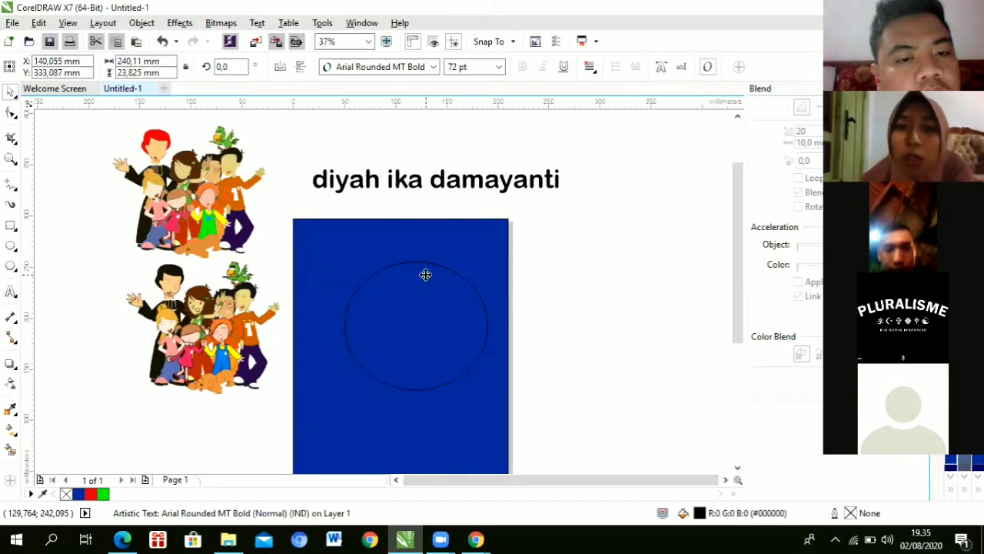
left_click_drag(426, 272, 499, 258)
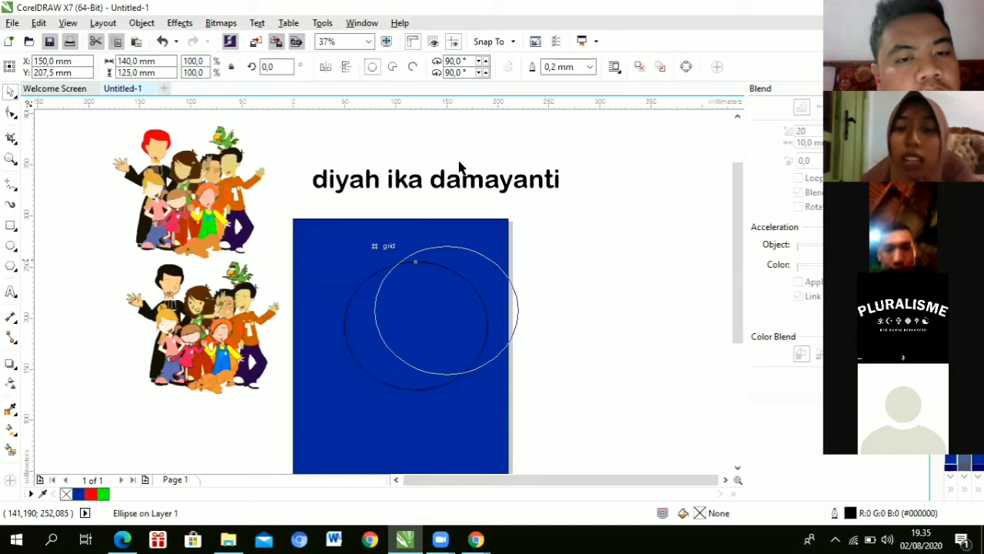
left_click(400, 181)
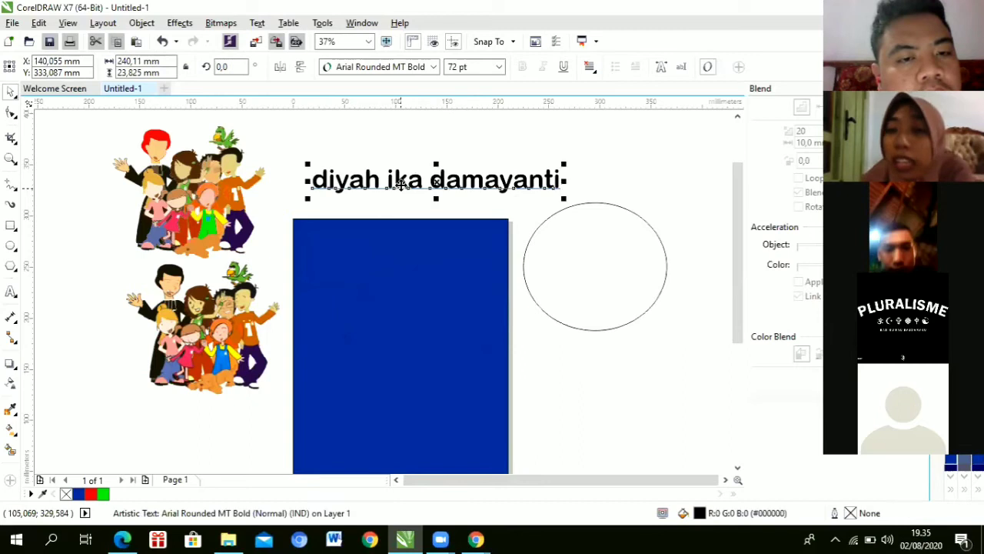
Step: Curve the name text around the ellipse with Fit Text to Path
left_click(258, 23)
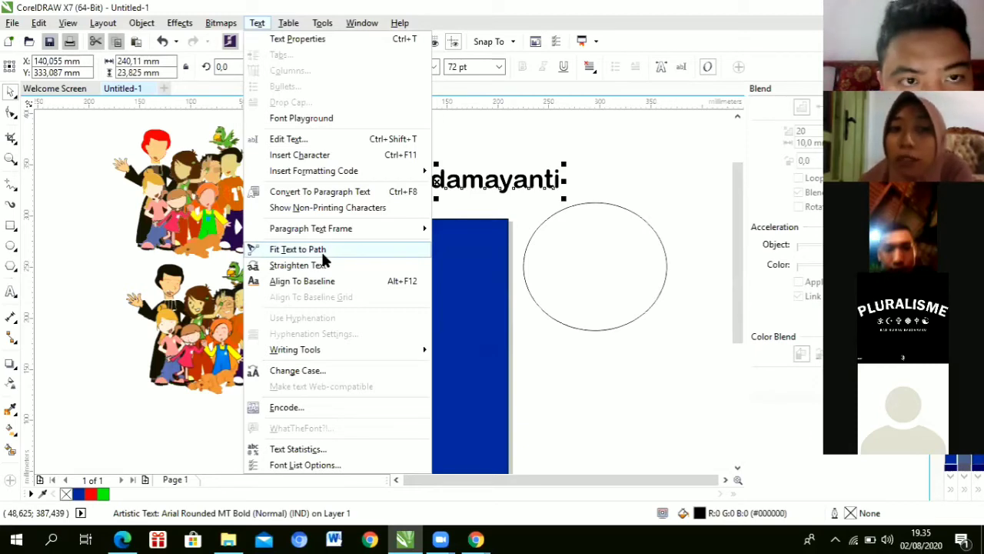
left_click(321, 250)
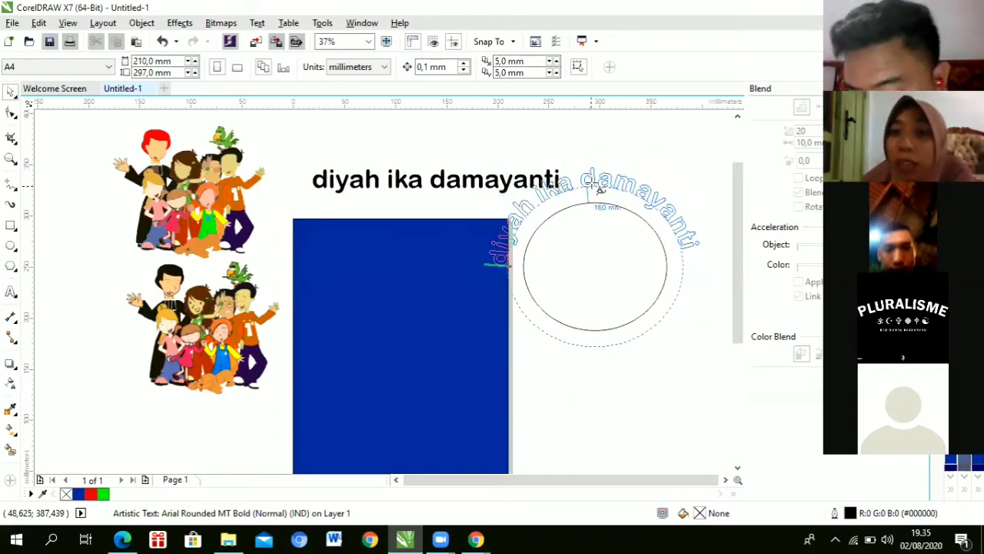
left_click(601, 182)
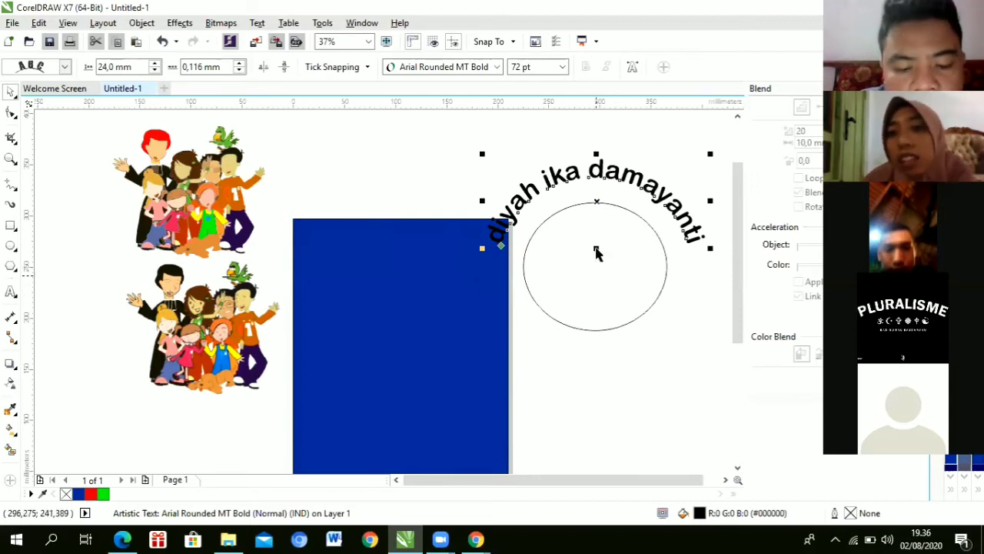
Step: Drag the circle with its curved text onto the blue page, then undo the move
left_click(597, 257)
left_click_drag(598, 259, 411, 337)
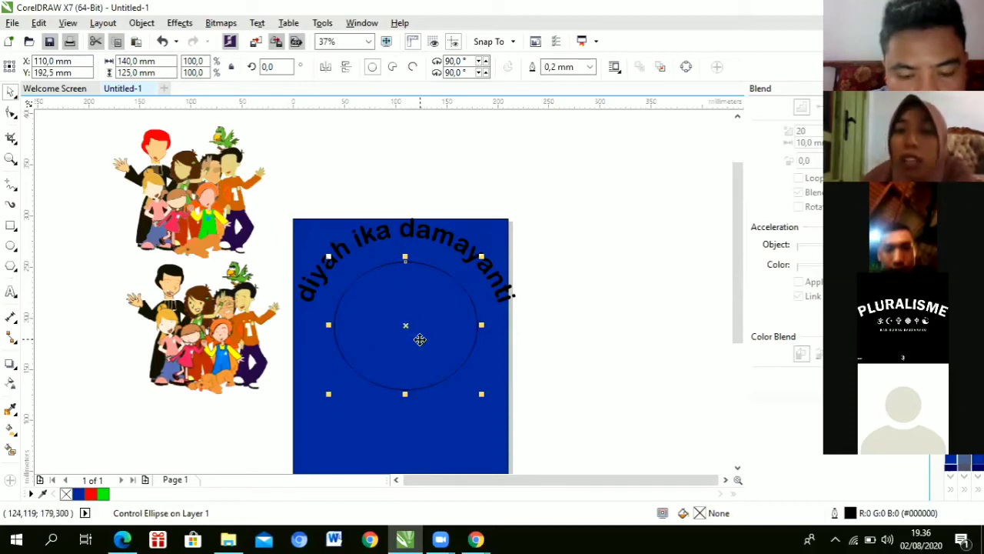
key("ctrl+z")
key("ctrl+z")
key("ctrl+z")
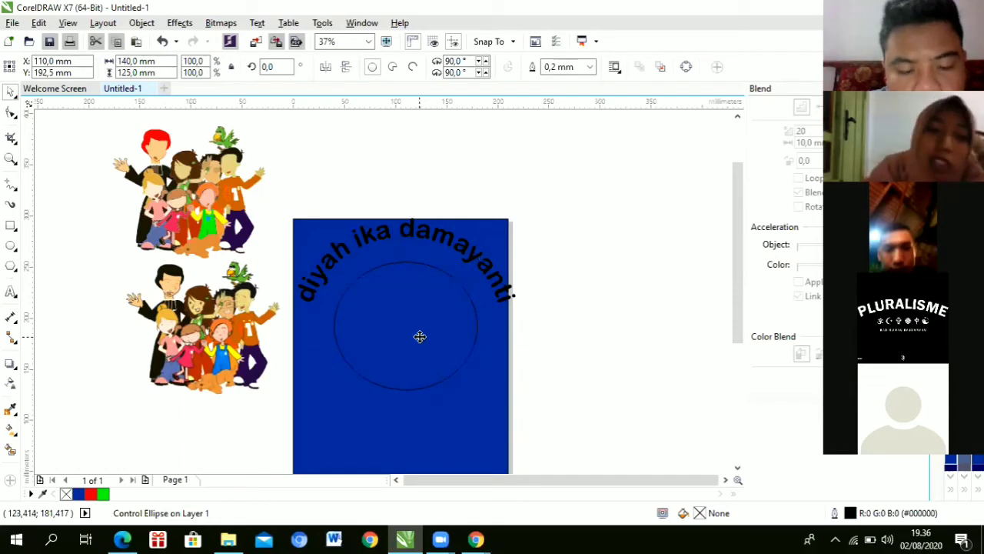
Step: Undo back to the straight name, then fit it along the top of the circle with Fit Text to Path
key("ctrl+z")
key("ctrl+z")
key("ctrl+z")
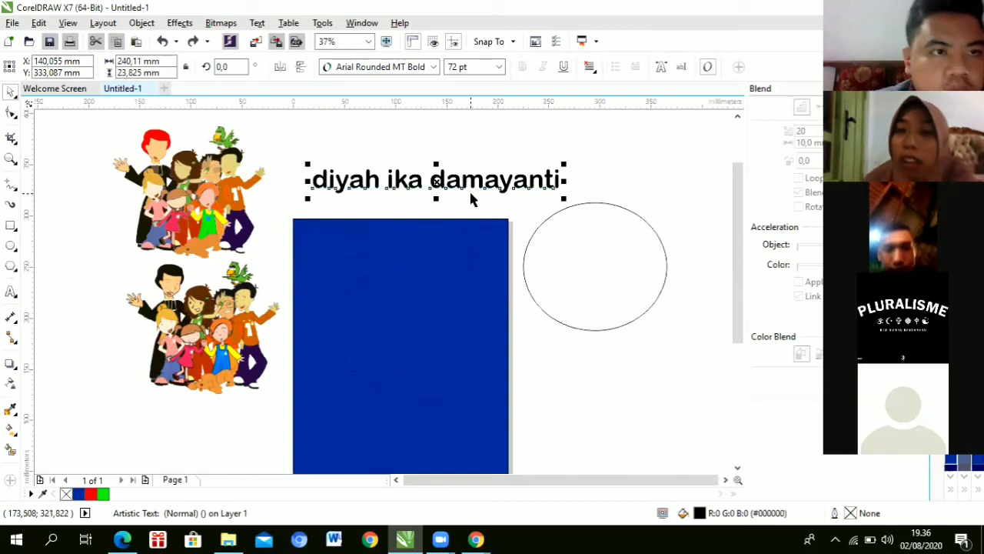
left_click(255, 24)
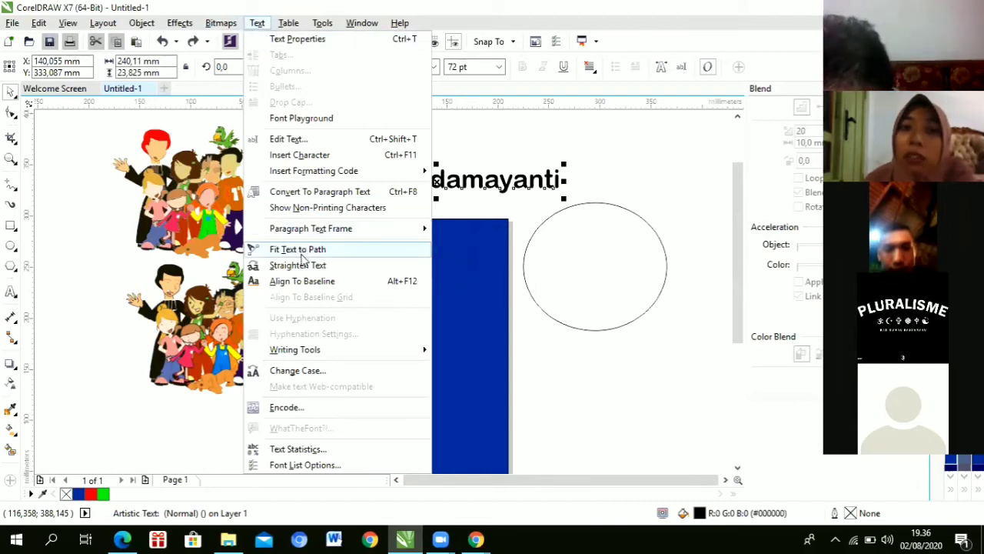
left_click(300, 250)
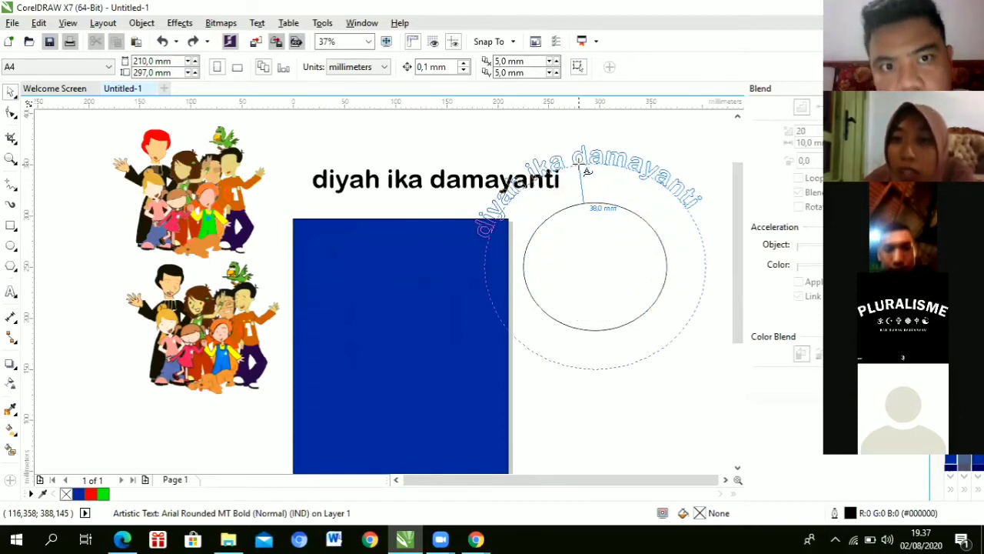
left_click(578, 164)
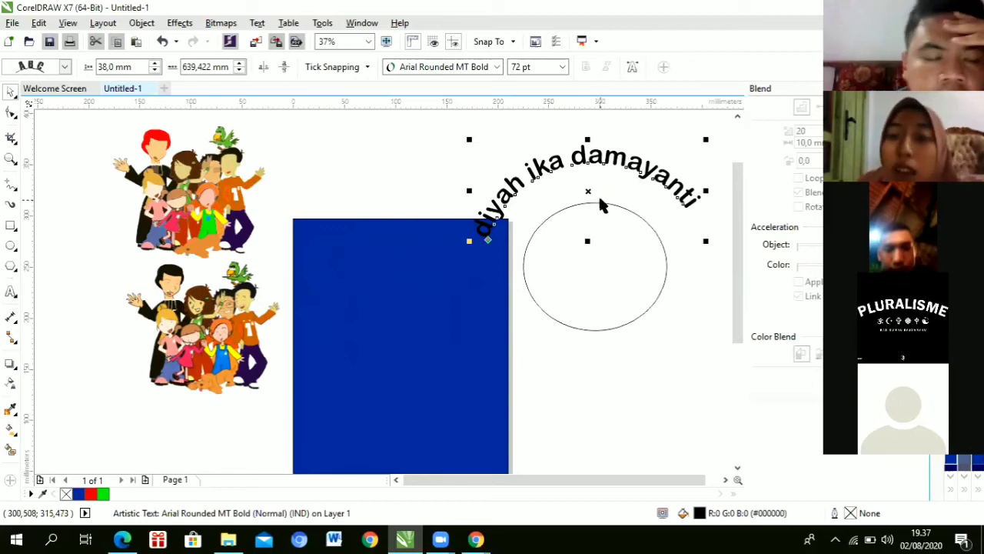
Step: Move the curved name and its circle onto the blue page, then back beside it
left_click(592, 240)
left_click_drag(592, 240, 413, 284)
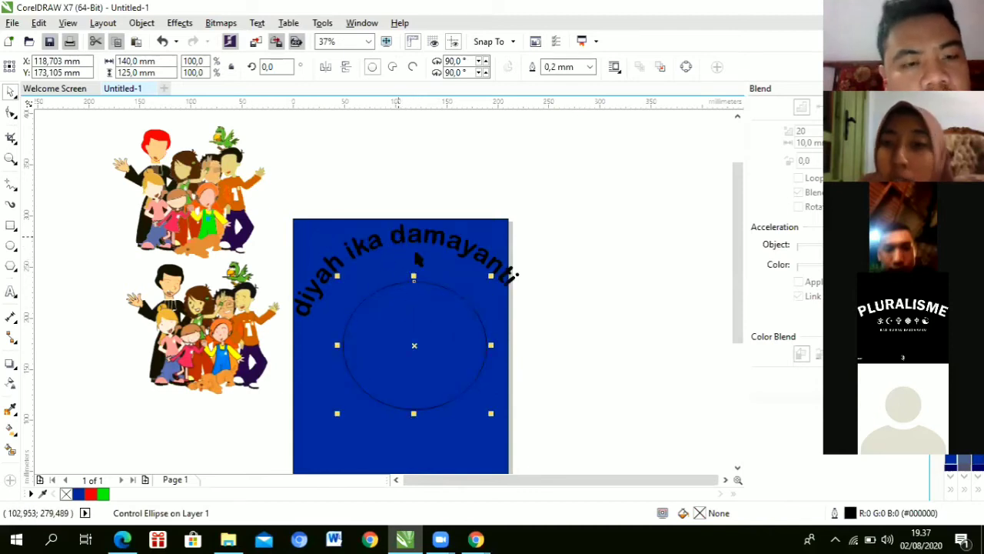
left_click_drag(416, 354, 421, 335)
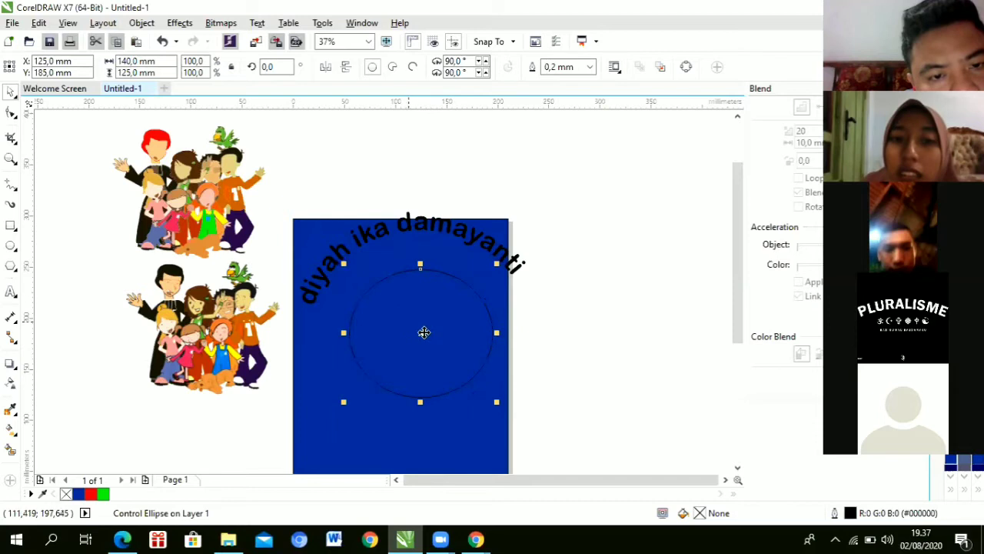
left_click(548, 283)
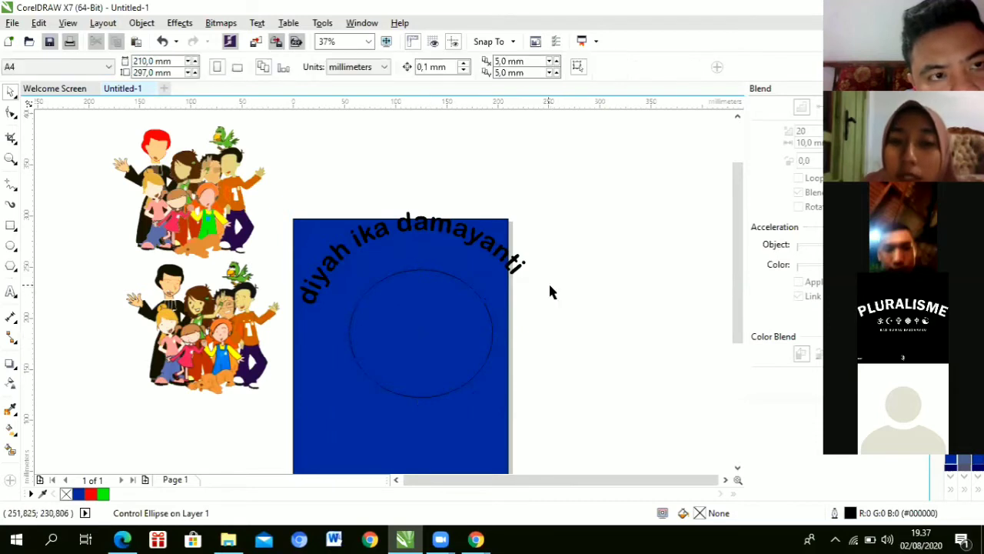
left_click(409, 268)
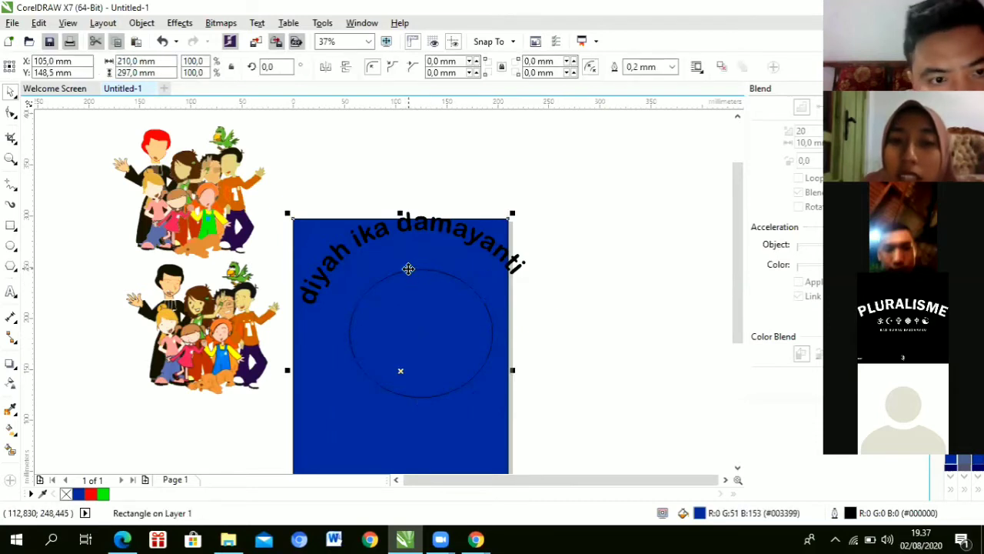
left_click(437, 296)
left_click_drag(436, 295, 634, 226)
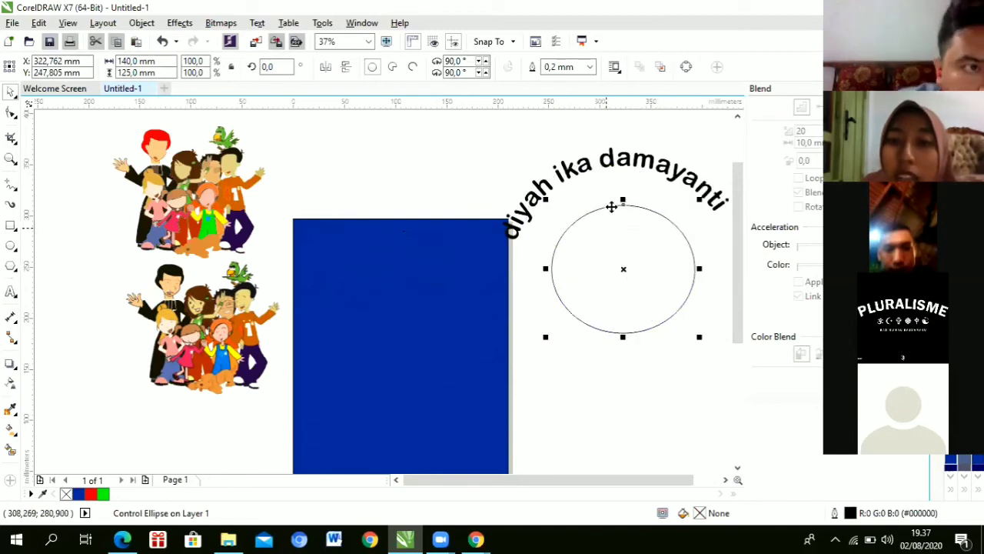
Step: Select the control circle under the curved name and delete it
left_click(602, 161)
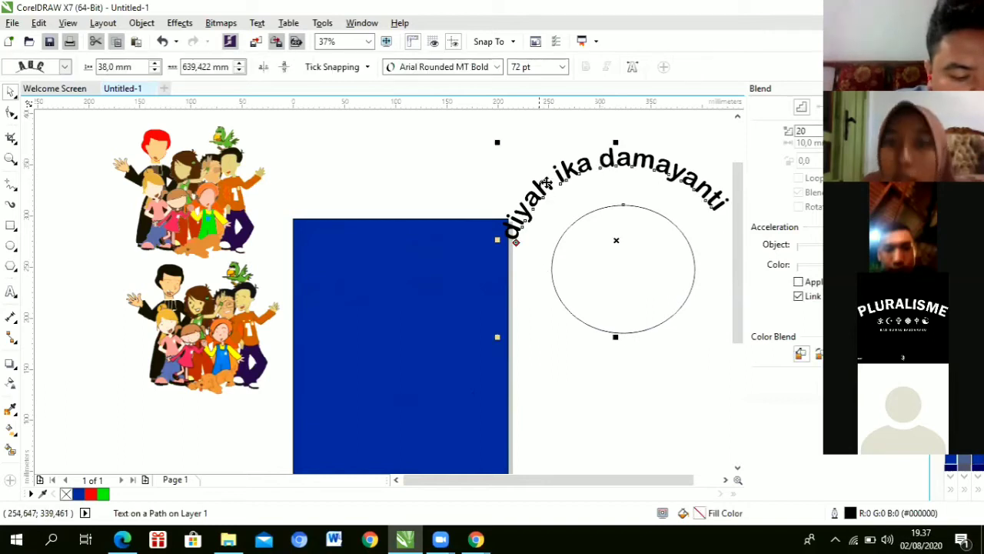
left_click(591, 279)
left_click(591, 275)
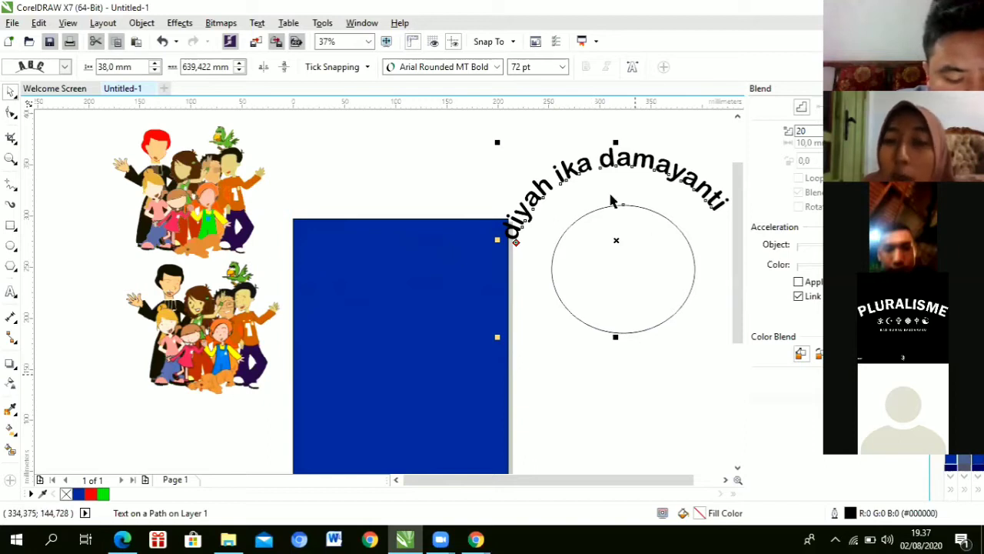
left_click(624, 343)
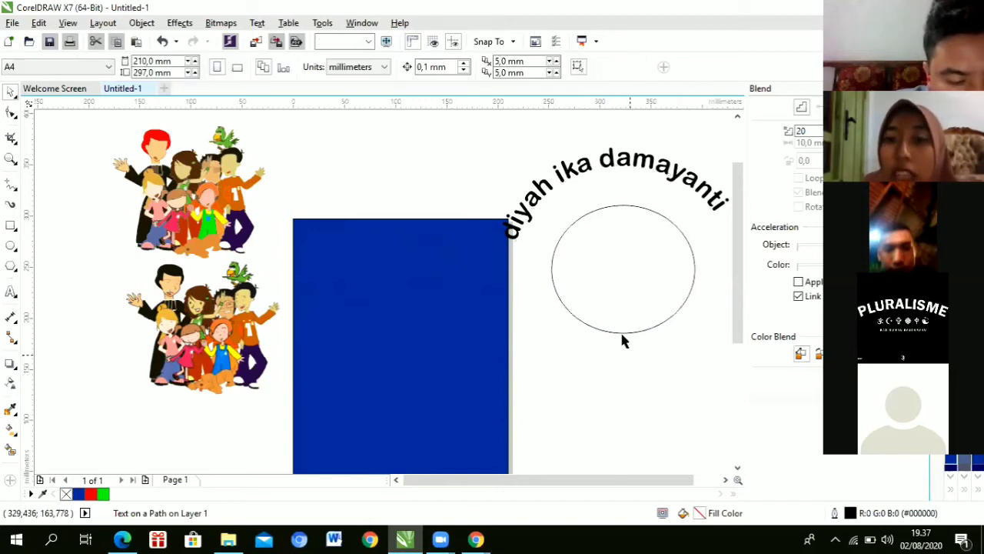
left_click(618, 329)
left_click(619, 330)
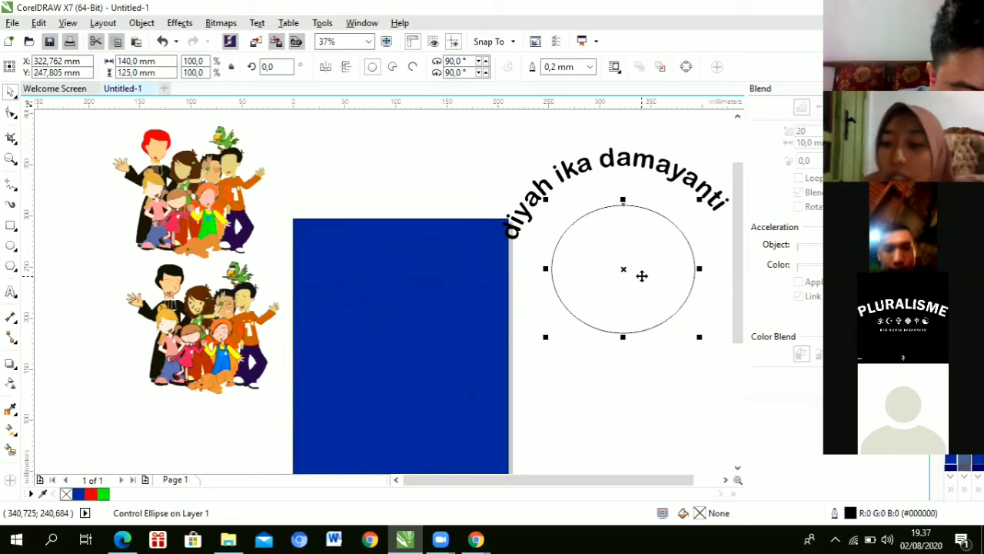
key("Delete")
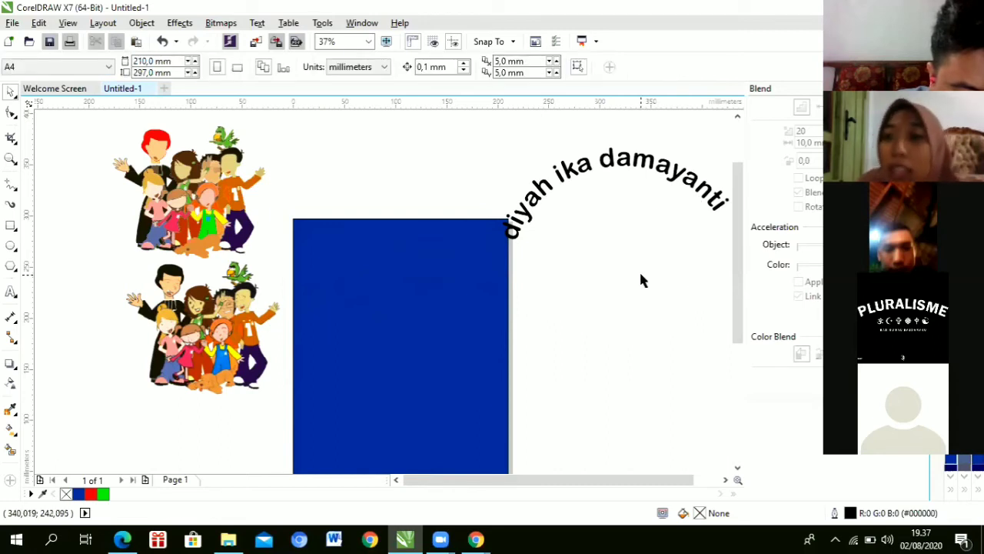
Step: Set the circle's outline width to None so it disappears
left_click(612, 175)
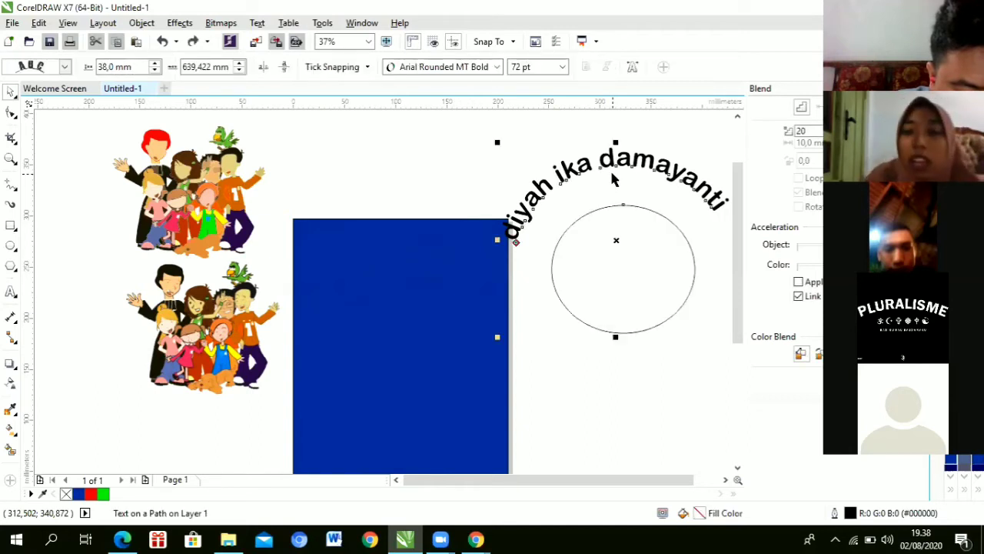
left_click(621, 258)
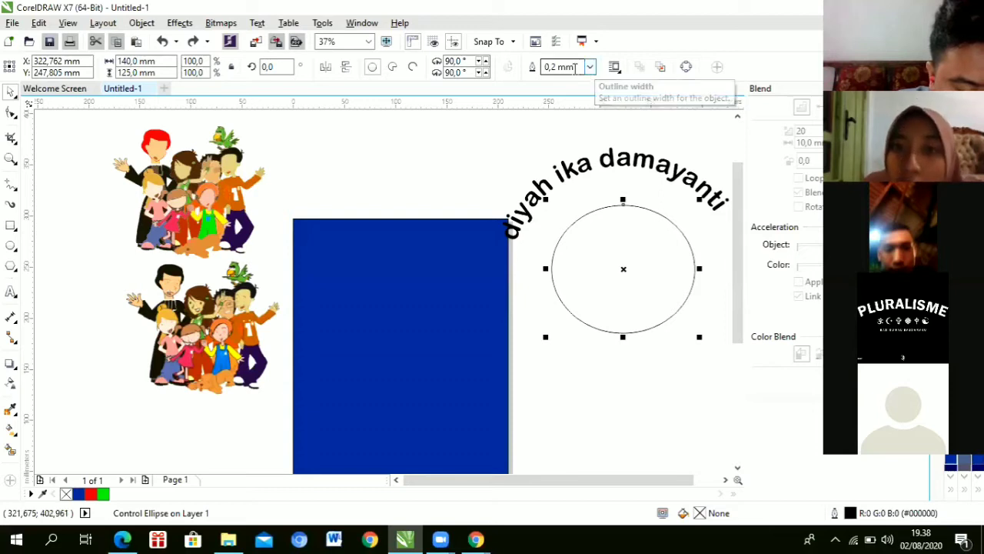
left_click(591, 67)
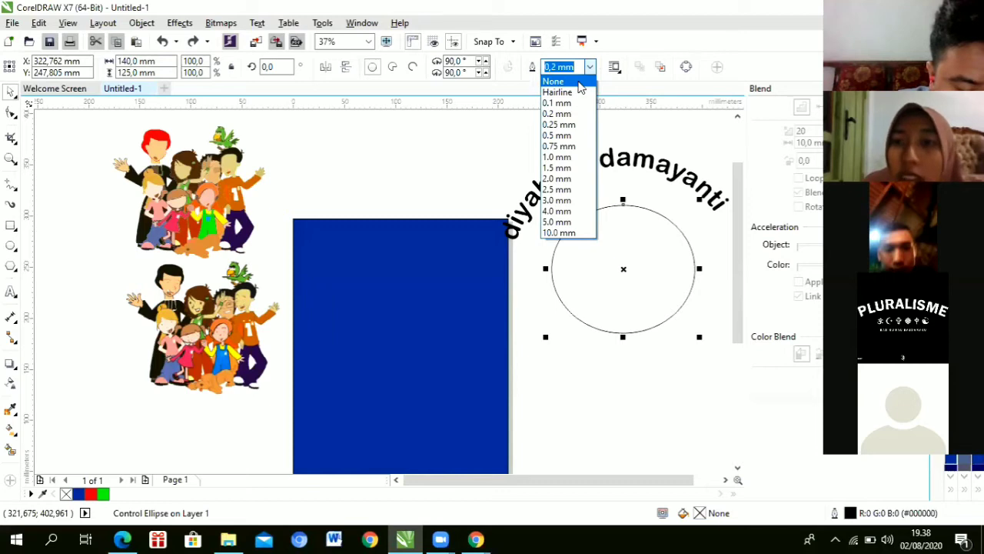
left_click(580, 81)
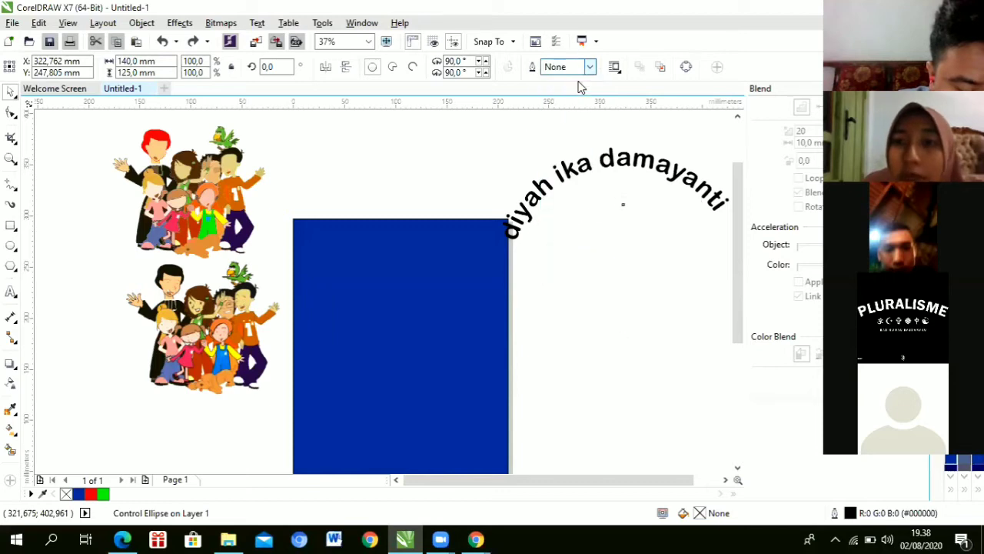
left_click(588, 388)
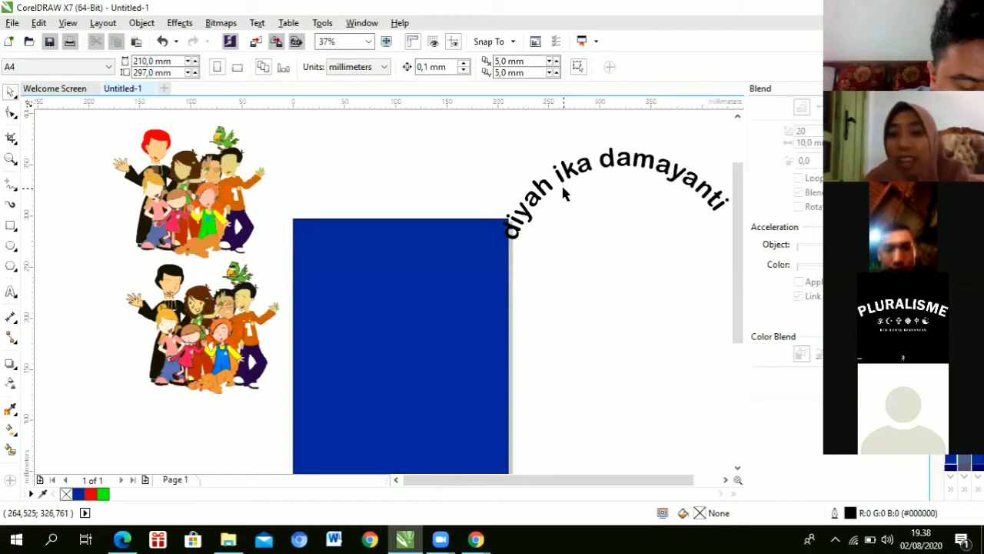
Step: Move the arched name onto the top of the blue page
left_click(563, 194)
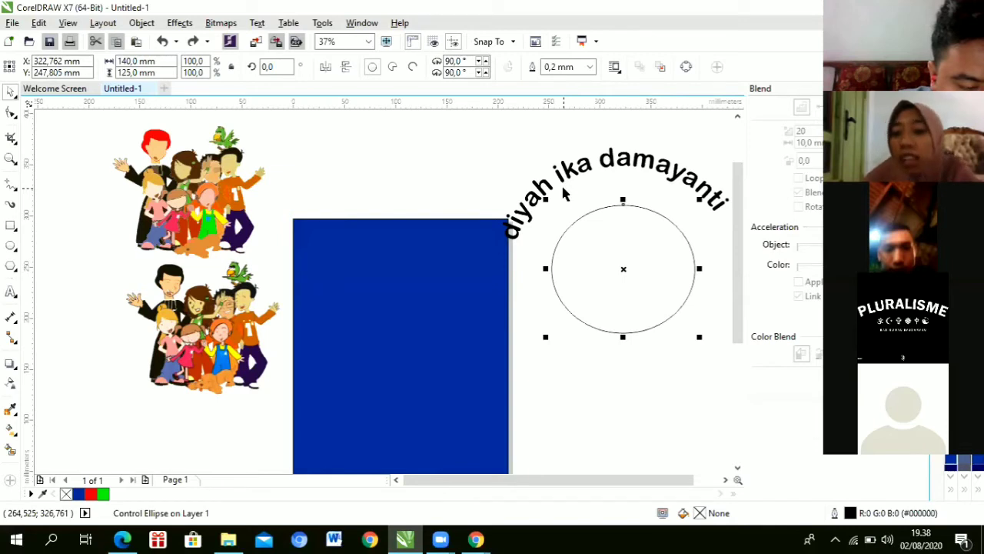
key("Escape")
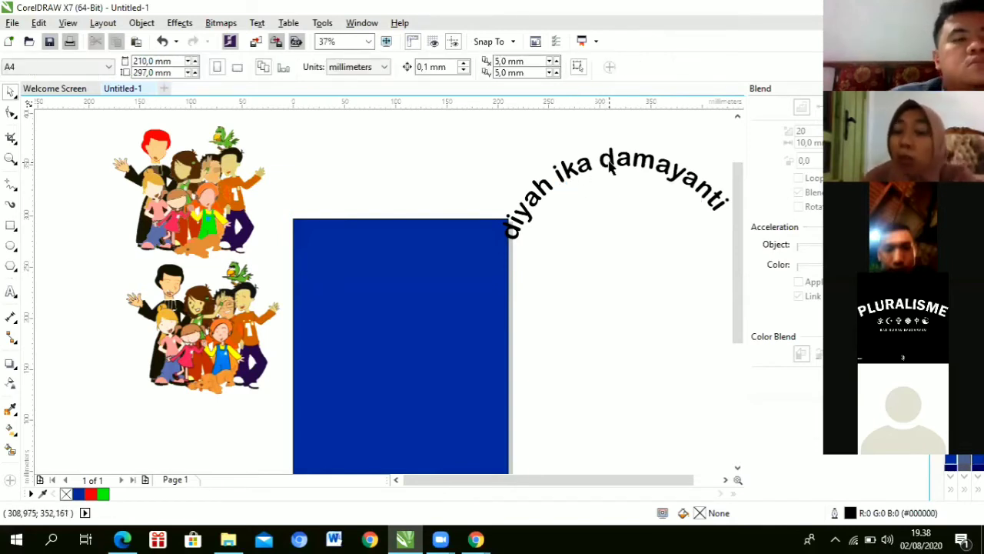
left_click_drag(607, 160, 454, 248)
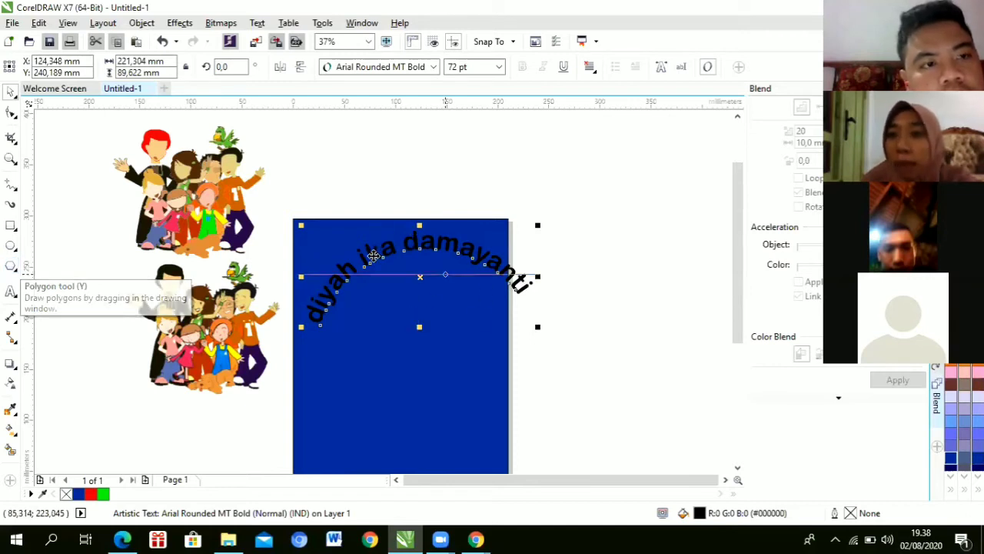
Step: Draw a pentagon to the right of the blue page
left_click(10, 266)
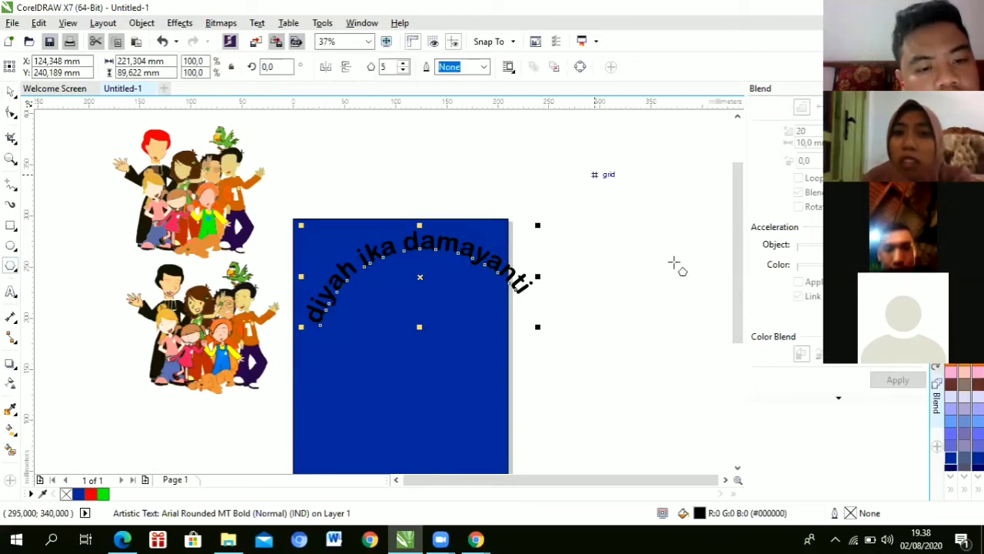
left_click_drag(594, 170, 708, 271)
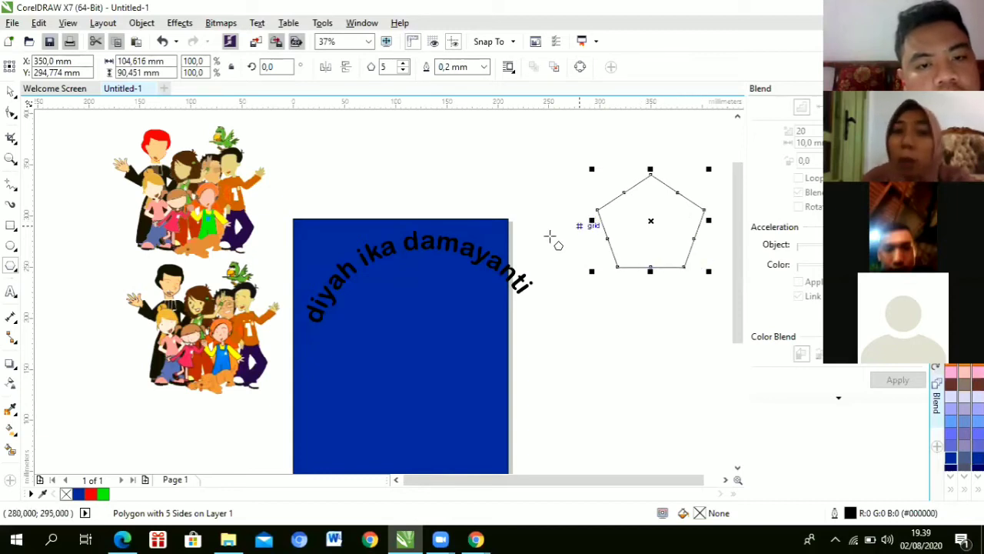
left_click(10, 90)
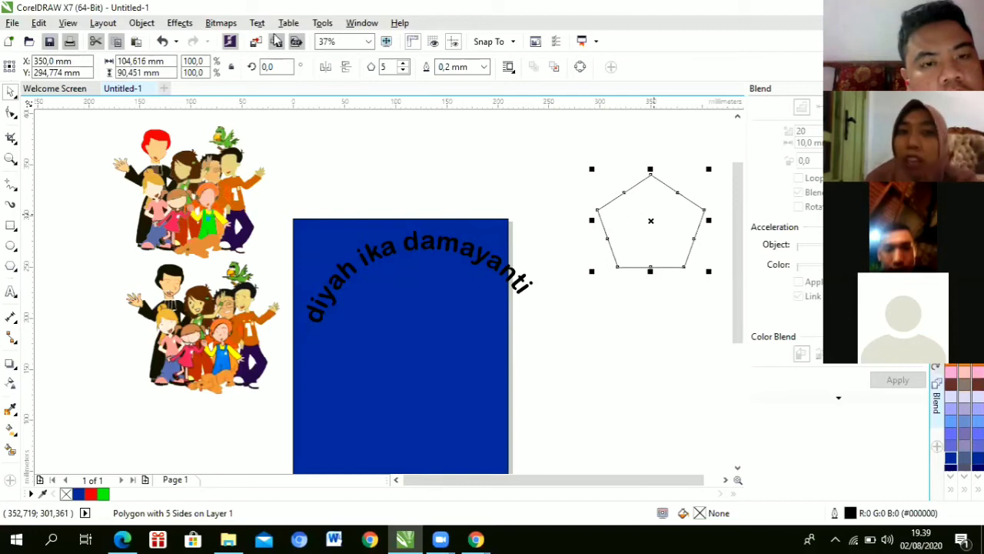
Step: Select the pentagon and delete it
key("alt+x")
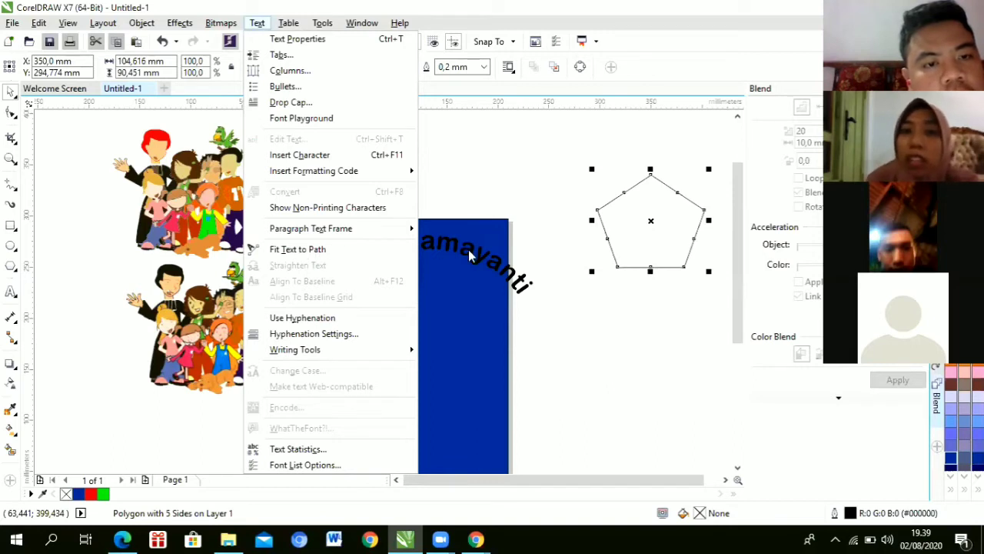
left_click(648, 217)
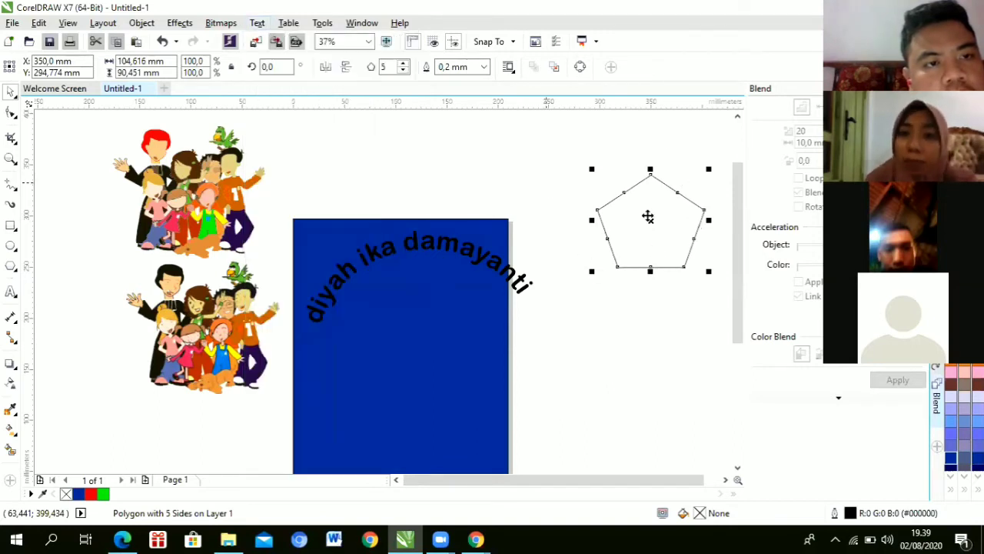
left_click(649, 217)
left_click(646, 216)
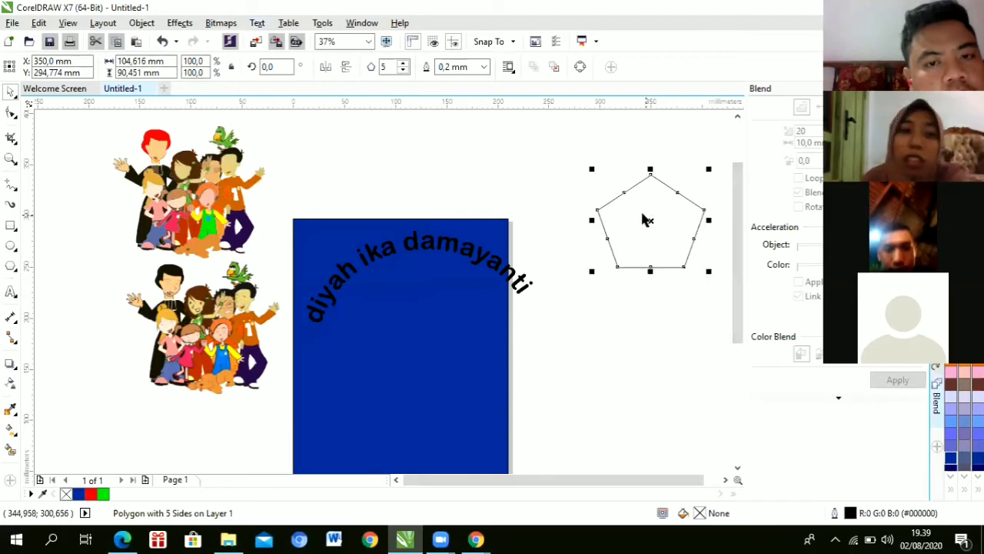
key("Delete")
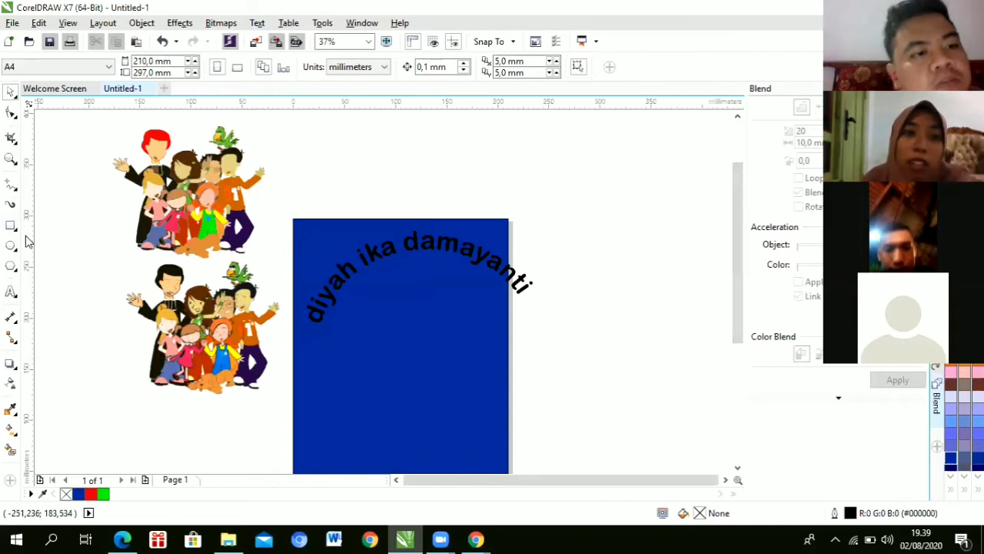
left_click(12, 194)
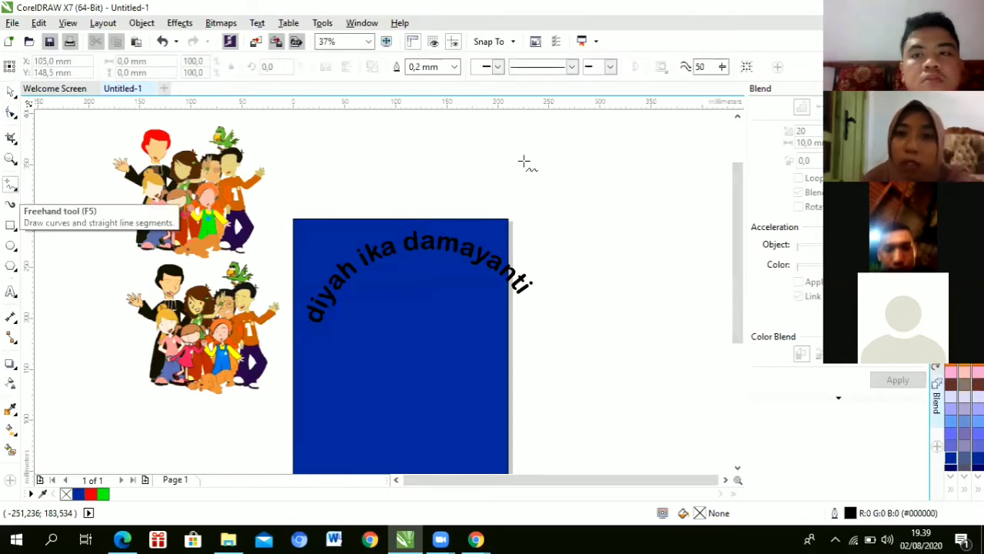
Step: Draw a closed outline with a V-notched top above the page using 2-Point Line
left_click_drag(450, 144, 449, 210)
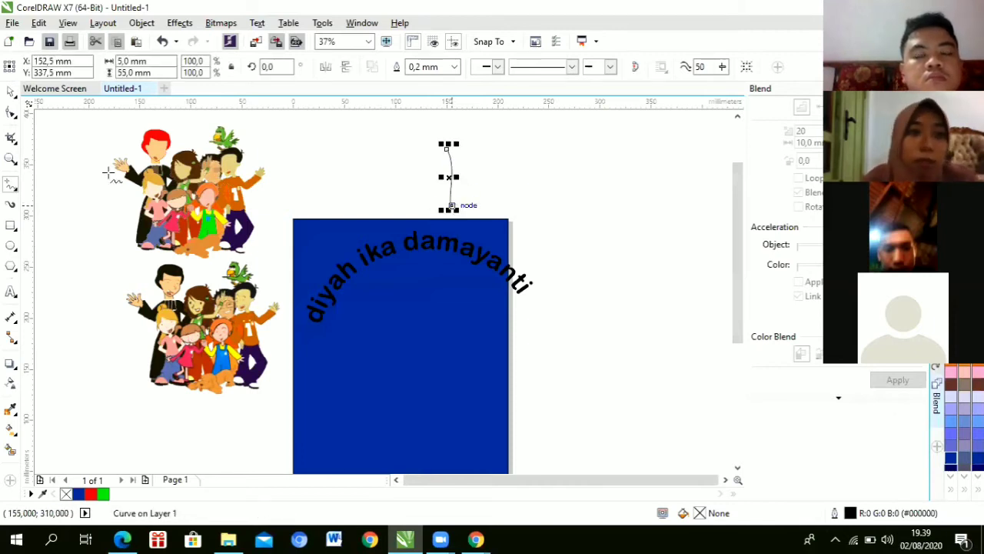
key("ctrl+z")
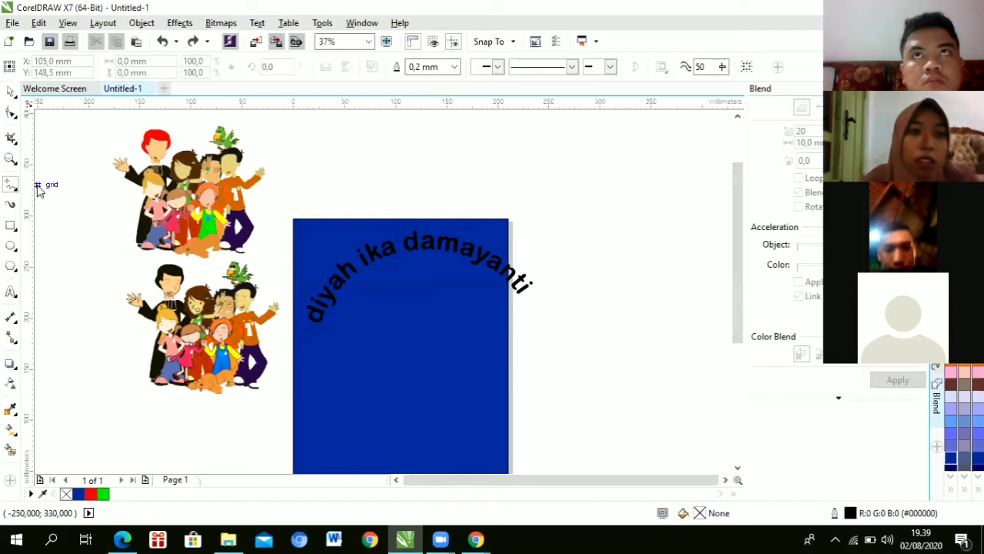
left_click(16, 189)
key("Down")
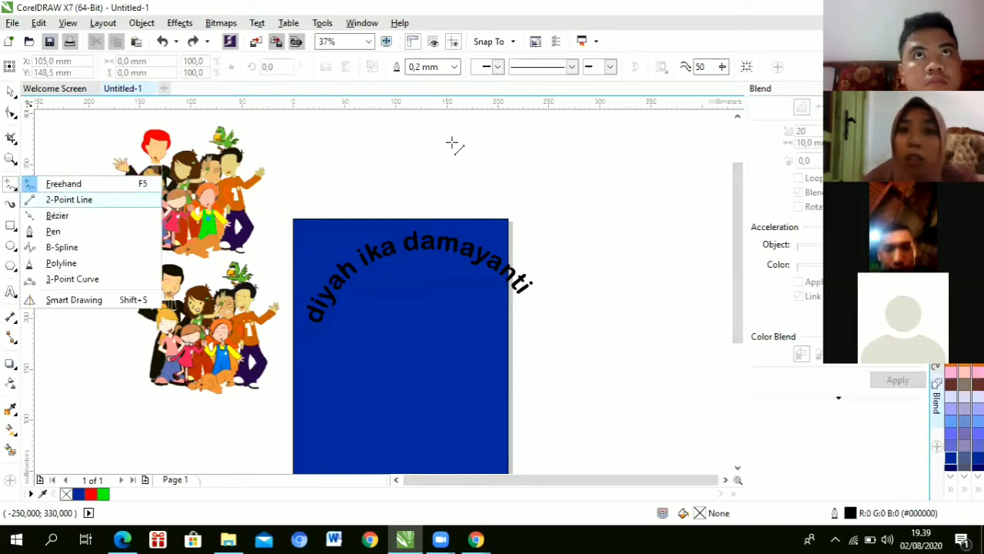
key("Return")
left_click_drag(452, 135, 452, 220)
left_click_drag(559, 217, 451, 136)
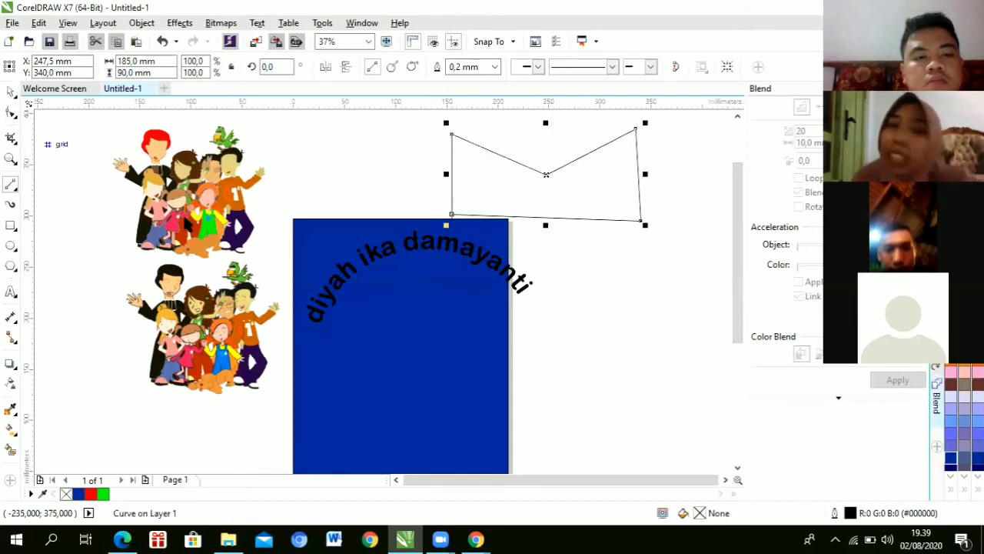
Step: Select the new notched shape with the Pick tool
left_click(11, 92)
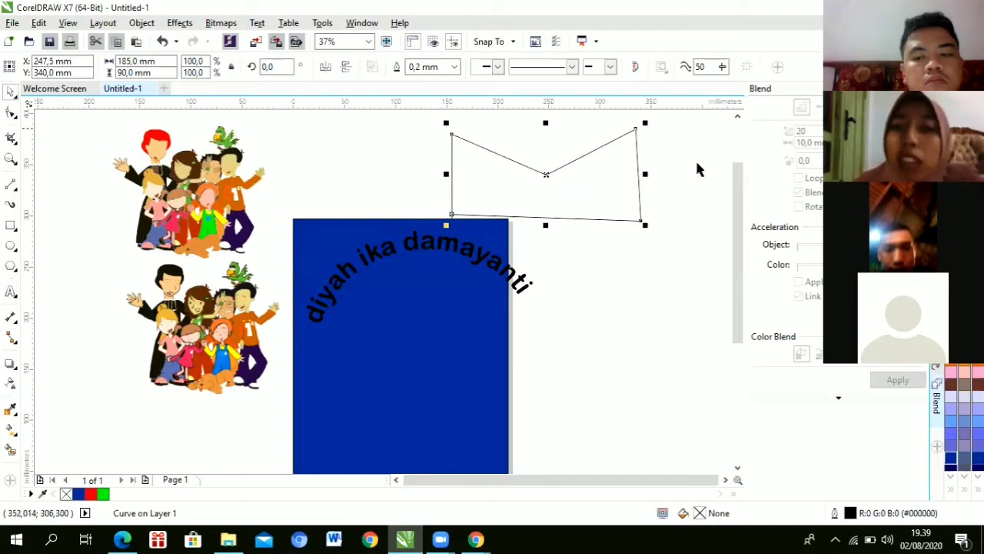
left_click_drag(733, 197, 733, 156)
left_click(605, 268)
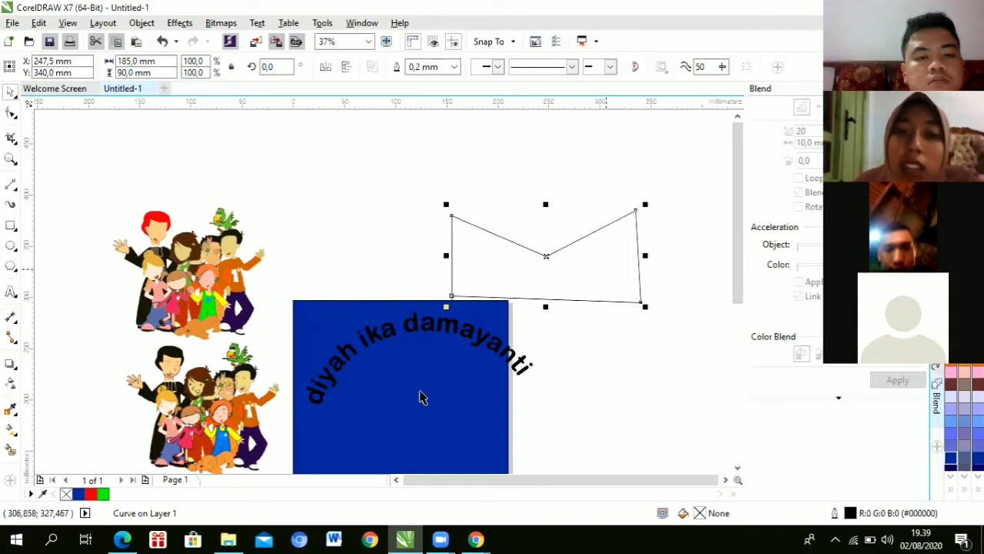
scroll(731, 205, "right", 2)
scroll(731, 204, "up", 1)
Step: Bend the top segments and delete the notch node, leaving a smooth 4-node wave
scroll(247, 284, "down", 2)
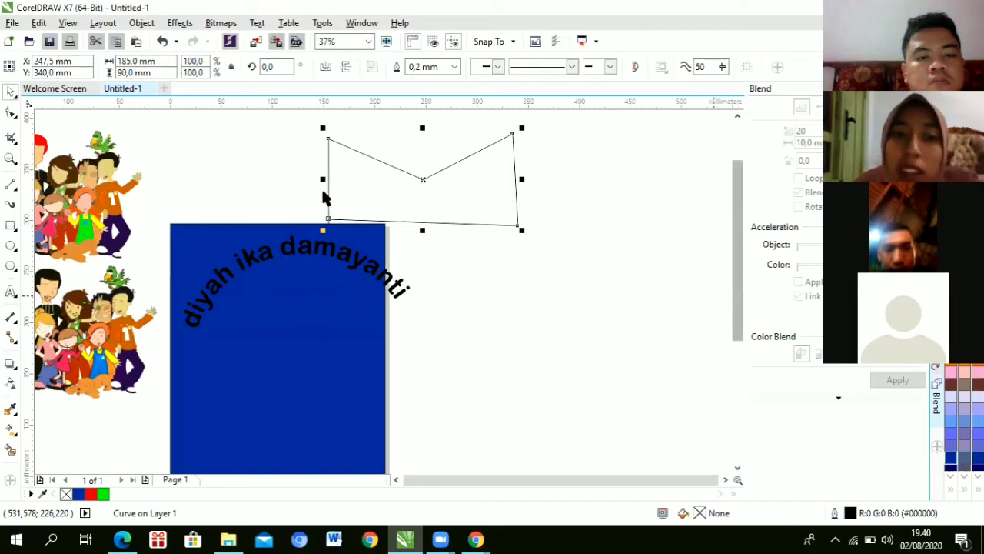
scroll(325, 191, "up", 1)
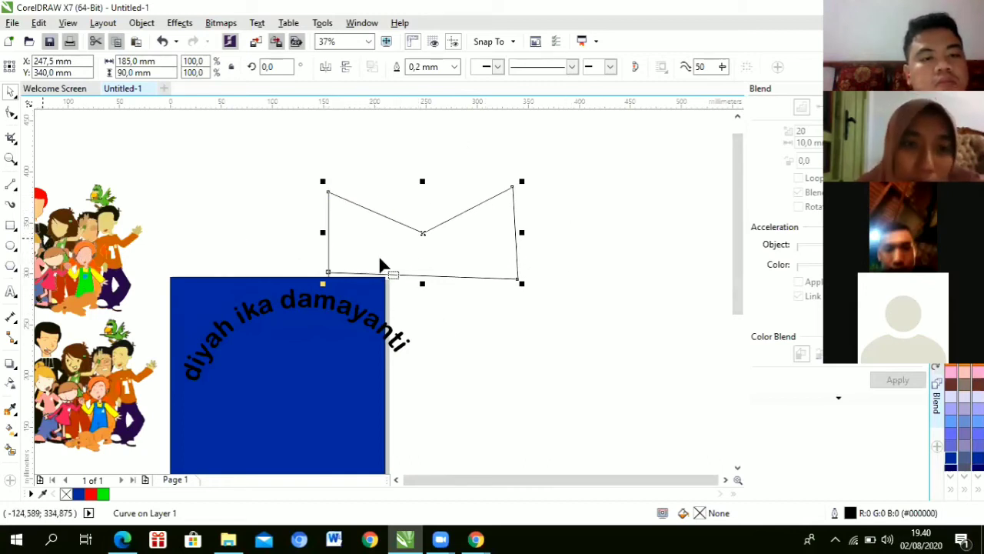
key("F10")
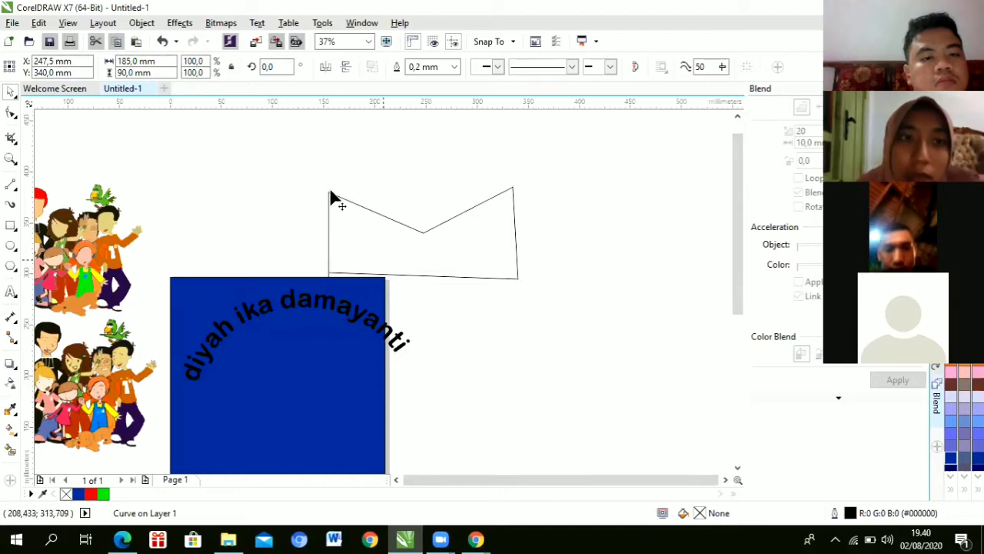
key("Home")
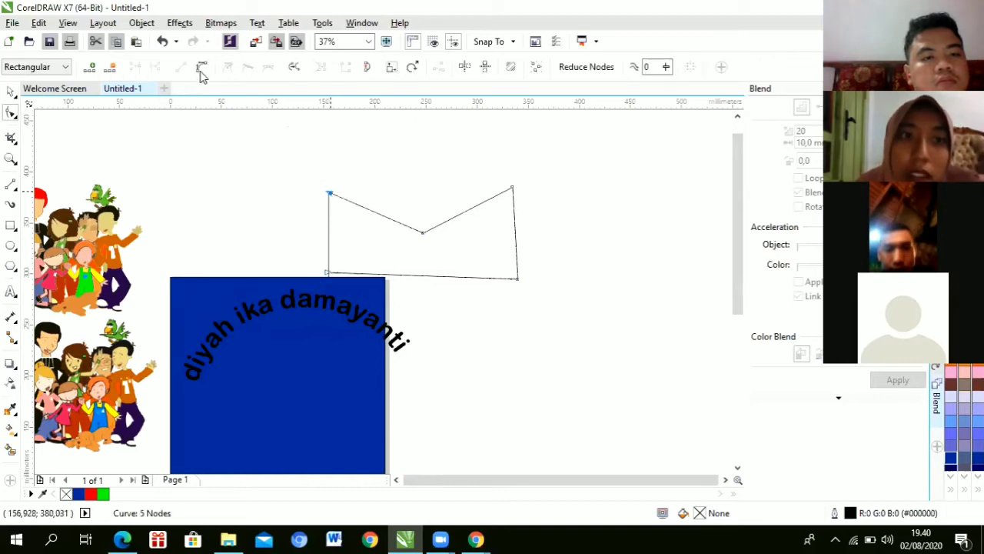
left_click_drag(393, 221, 401, 163)
left_click_drag(358, 204, 363, 163)
double_click(420, 230)
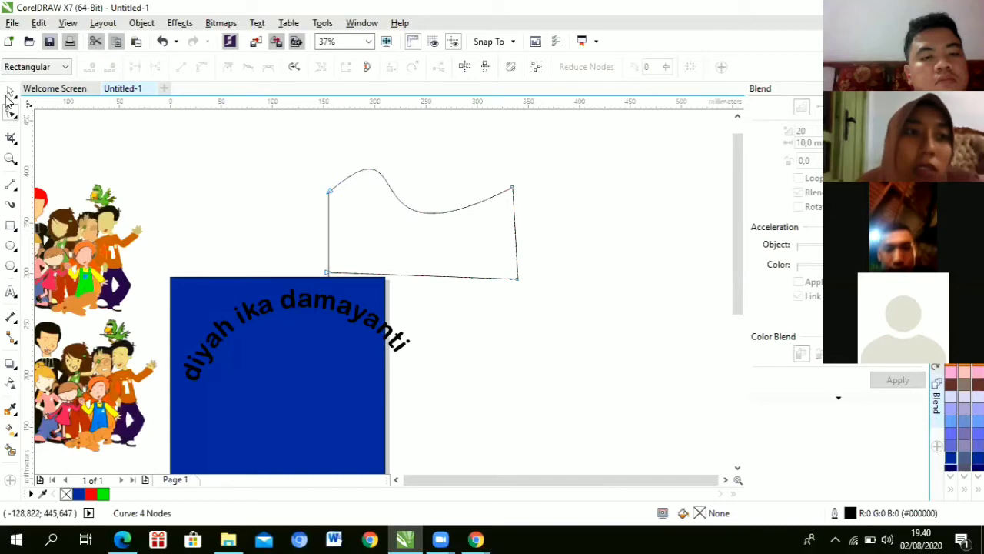
left_click(10, 93)
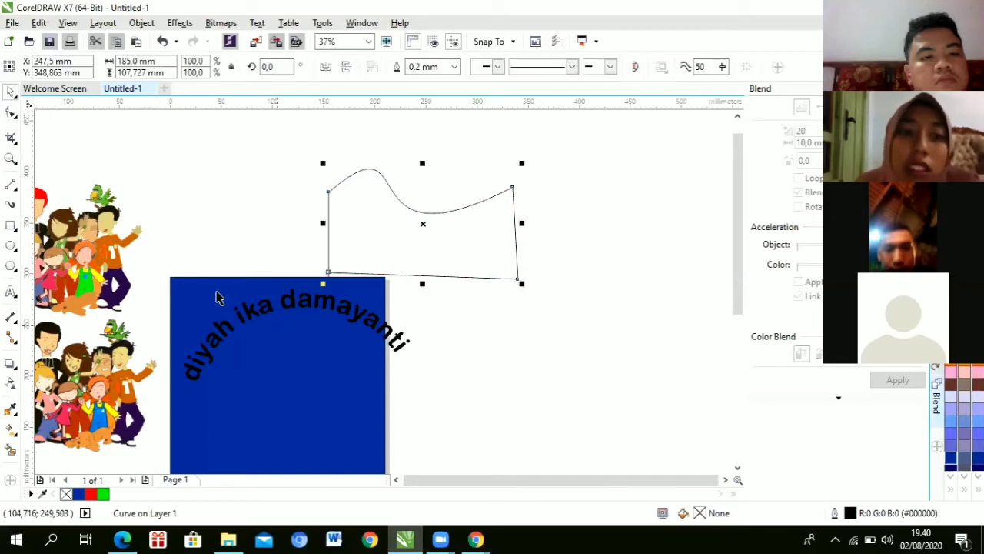
Step: Type 'zgxnjlyk' below the wavy shape and enlarge it to about 76 pt Arial
key("F8")
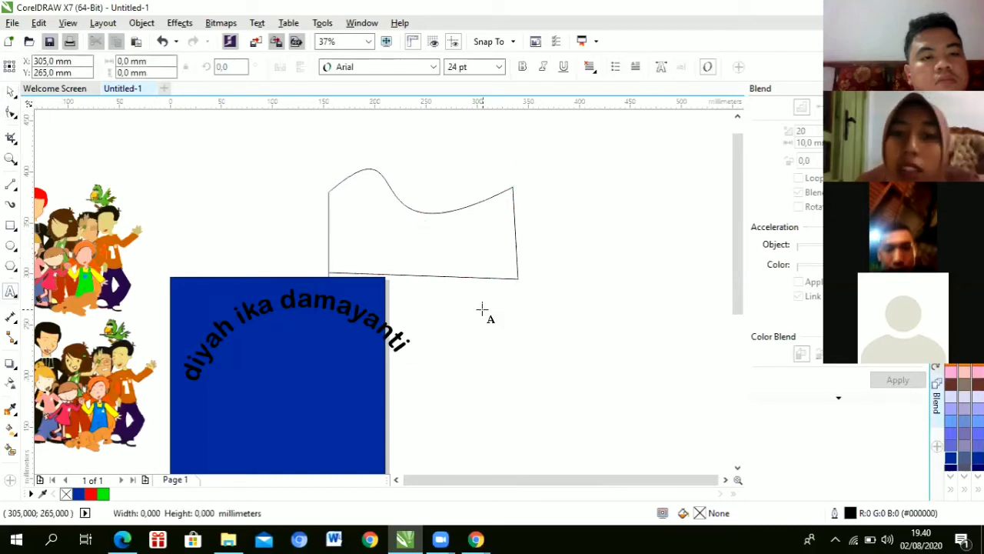
type("zgxnjlyk")
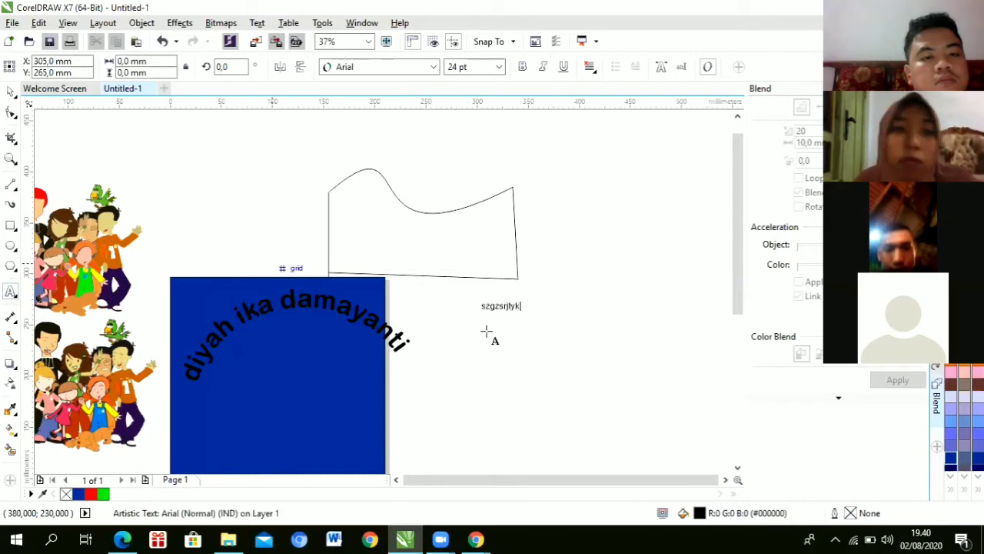
left_click(9, 93)
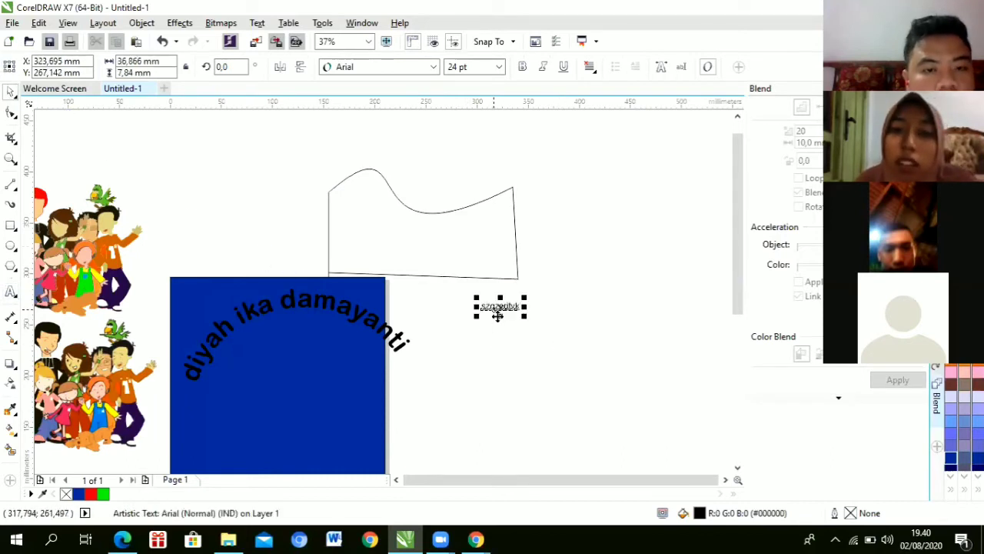
left_click_drag(496, 305, 396, 242)
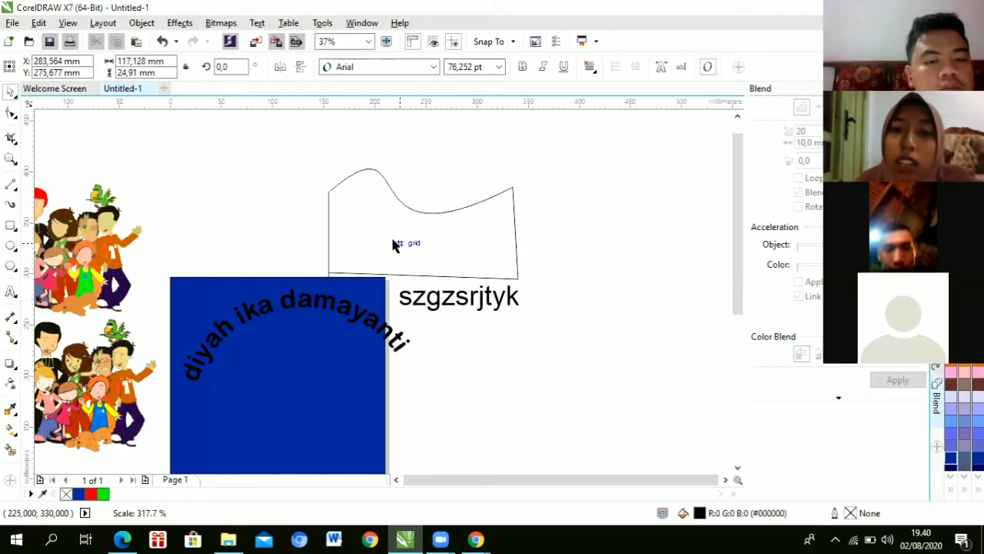
left_click_drag(437, 310, 539, 312)
key("Right")
key("Down")
key("Down")
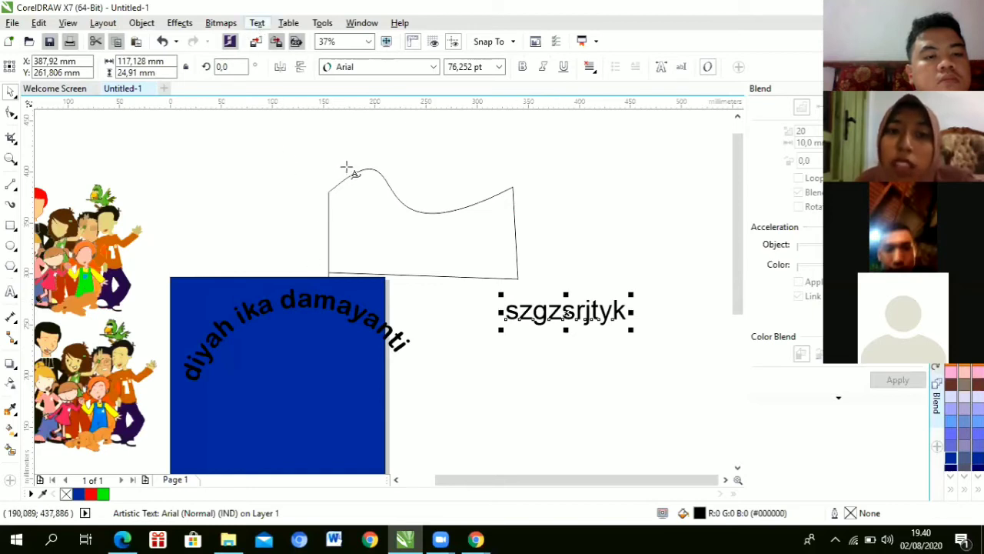
Step: Fit the text to the wavy top edge and mirror it until it reads upright
key("alt+x")
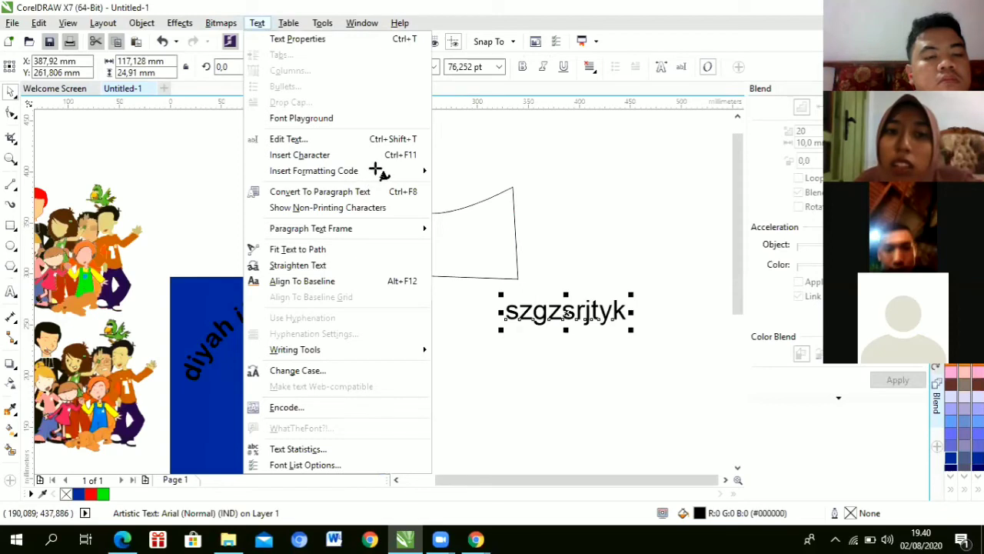
key("Down")
key("Down")
key("Down")
key("Down")
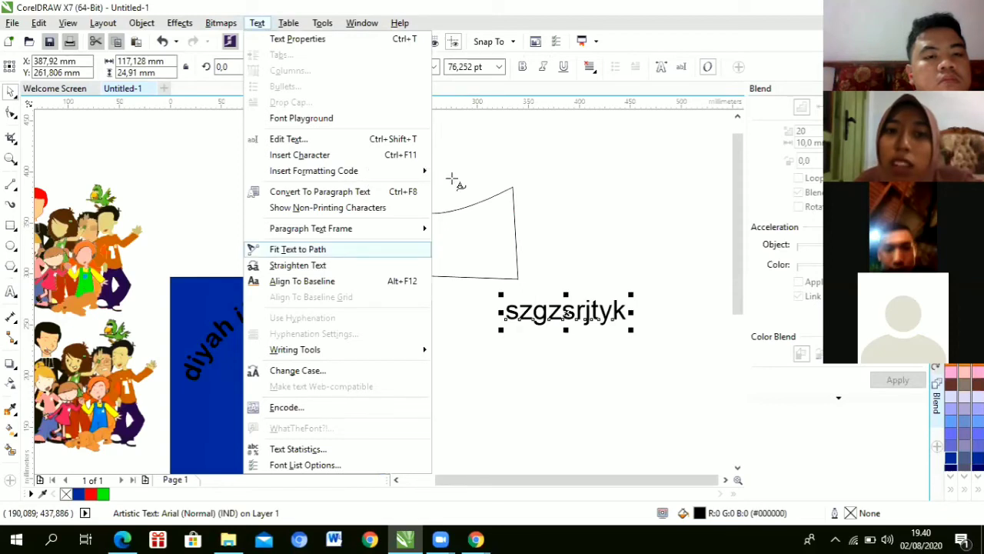
key("Return")
left_click(451, 178)
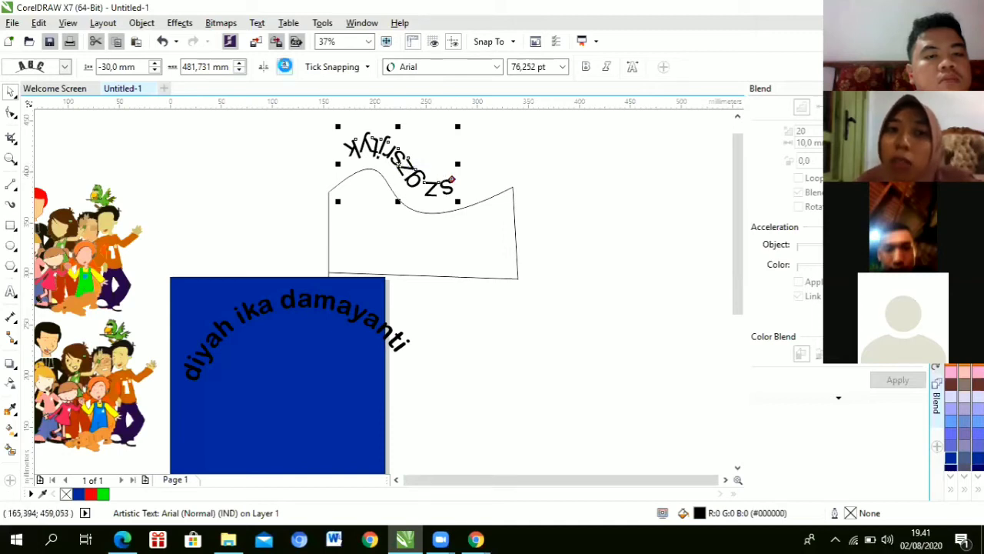
left_click(285, 67)
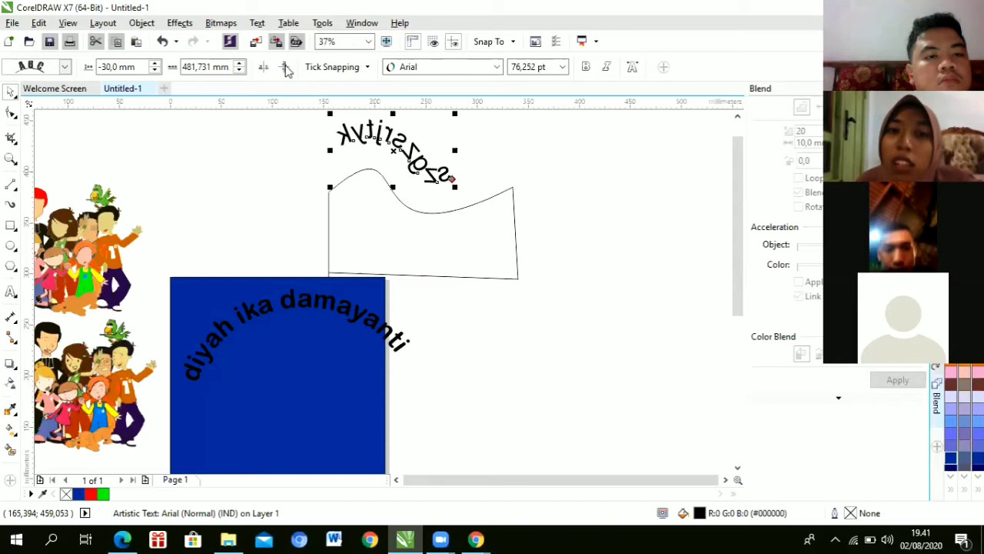
left_click(263, 68)
left_click(263, 68)
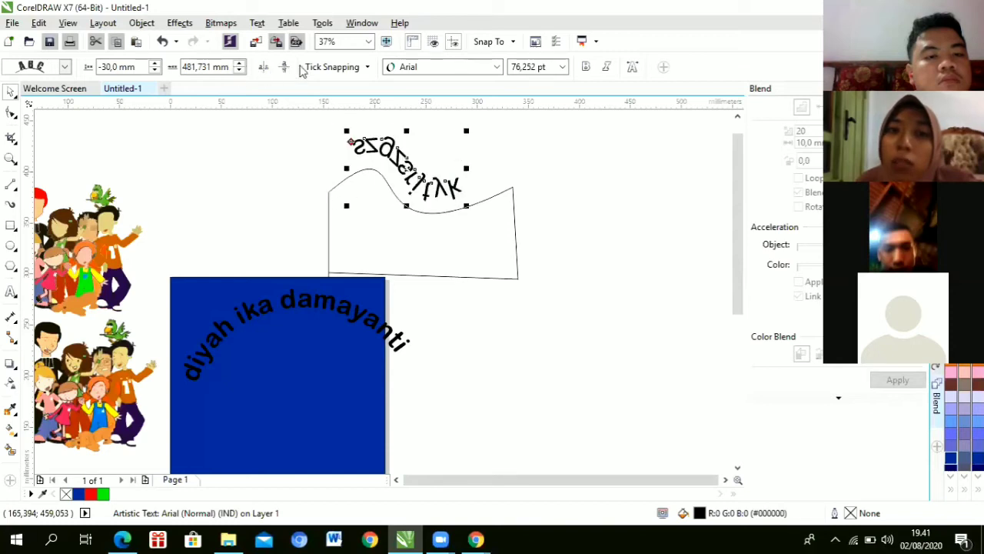
left_click(284, 67)
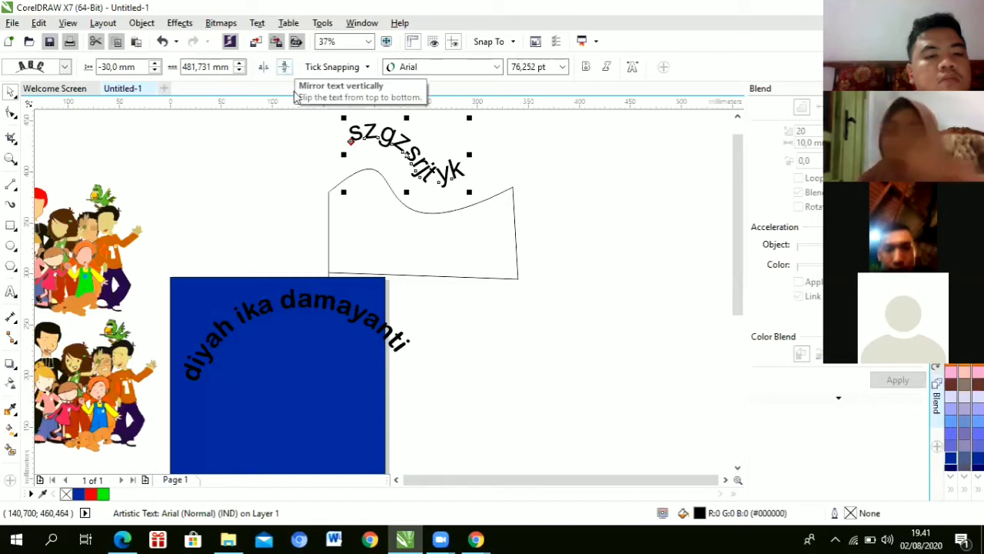
Step: Select the wavy curve and then the curved name, then deselect everything
left_click(412, 209)
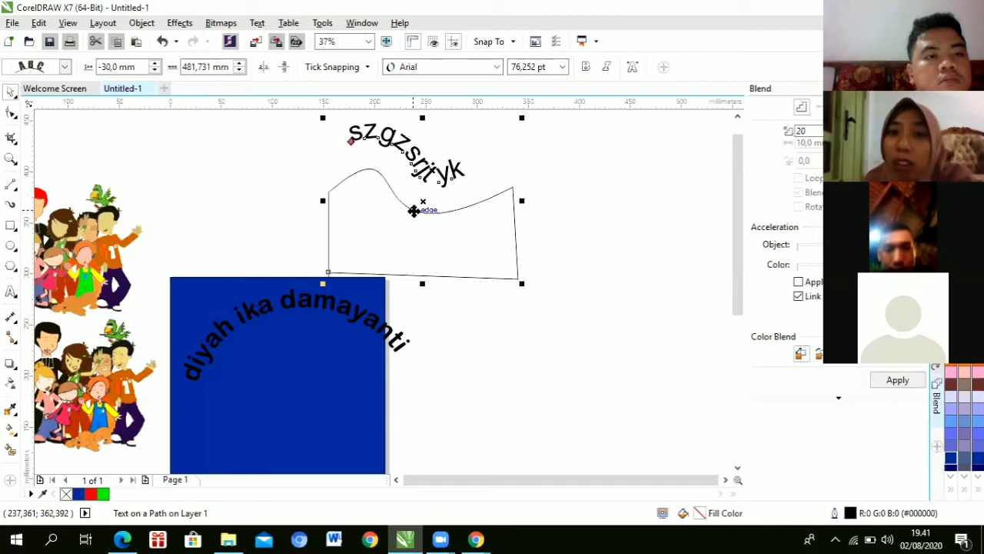
left_click(413, 210)
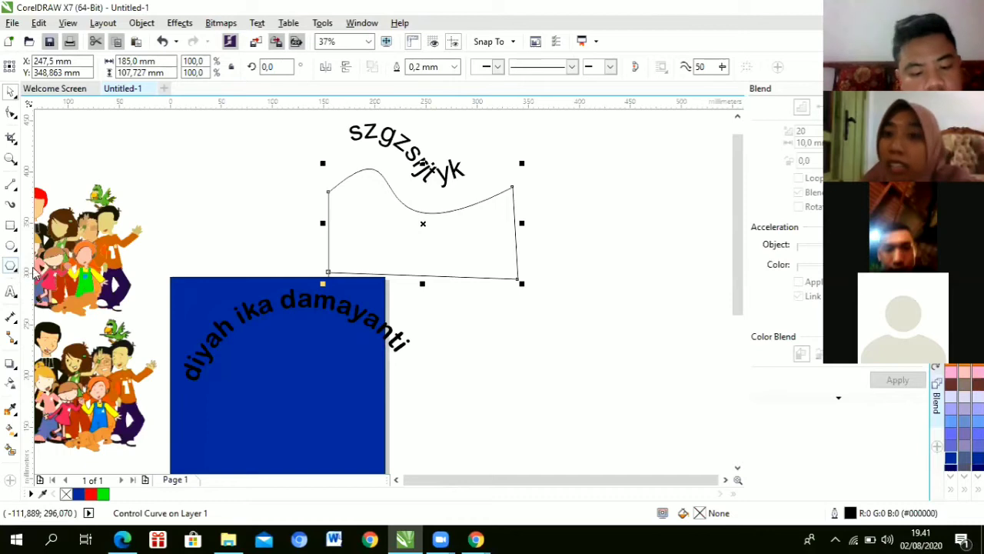
left_click(342, 312)
left_click(341, 309)
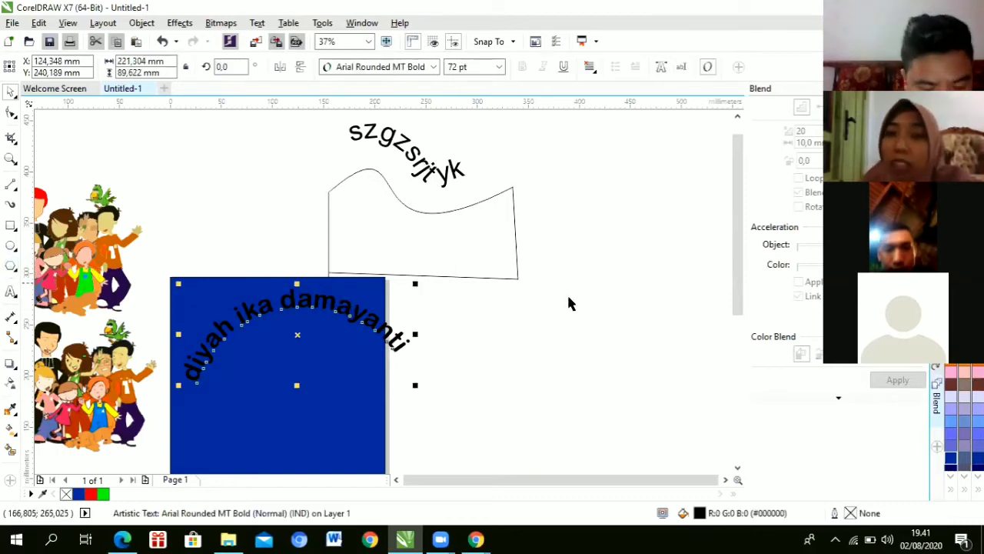
left_click(215, 257)
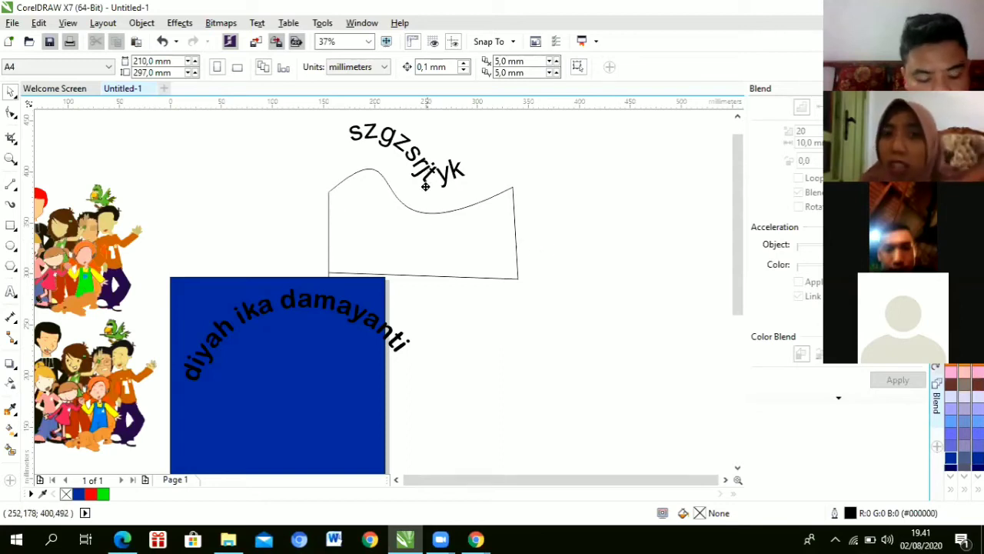
Step: Delete the wavy control curve under the fitted text
left_click(432, 235)
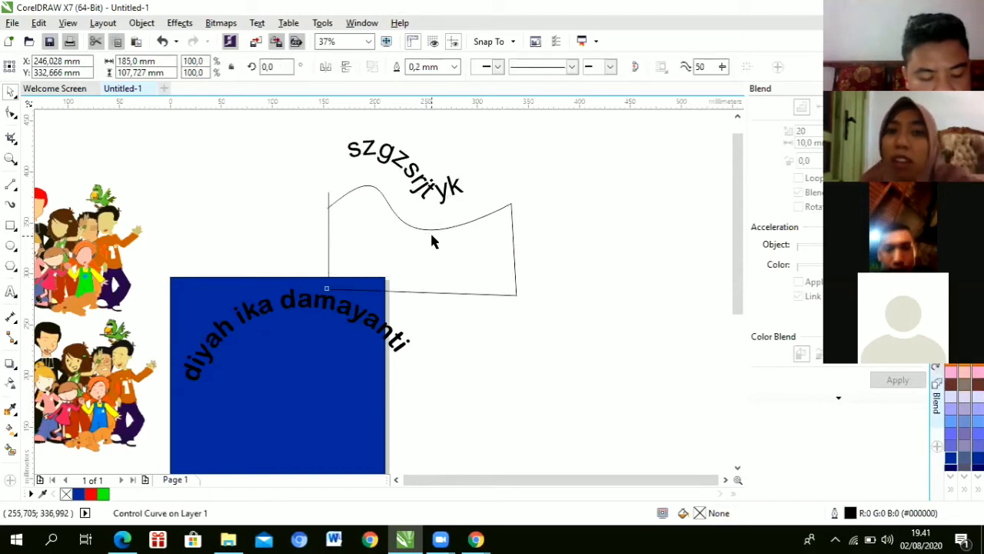
key("Delete")
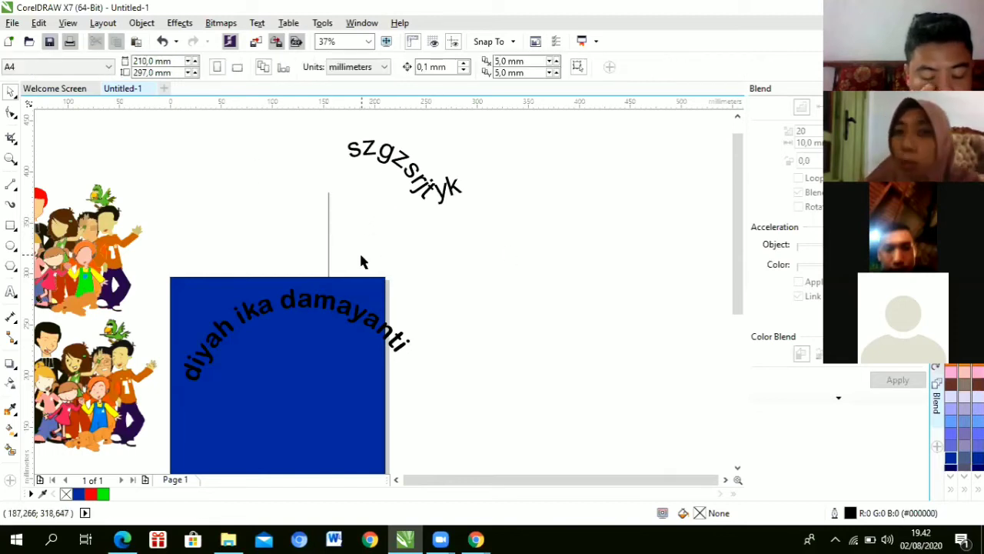
scroll(511, 430, "down", 2)
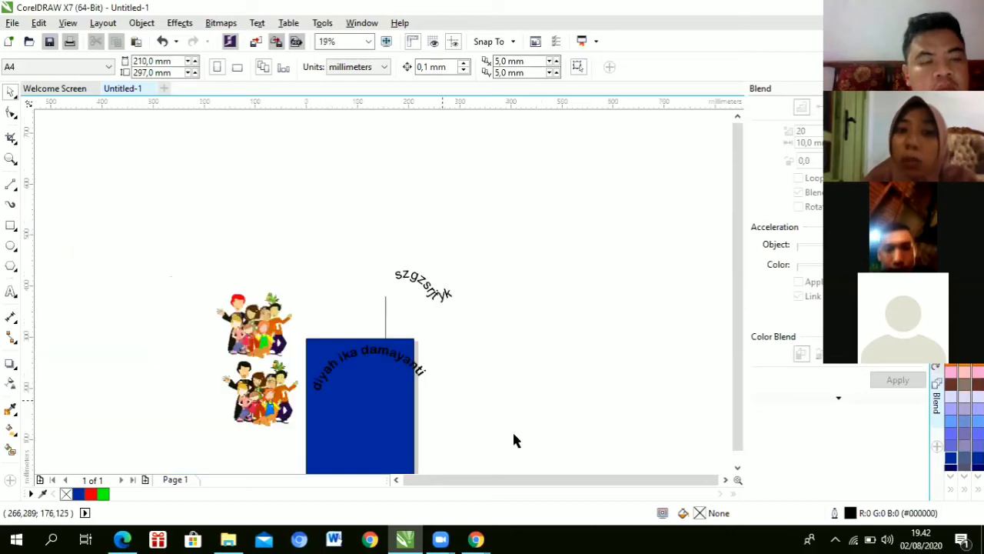
scroll(441, 400, "up", 2)
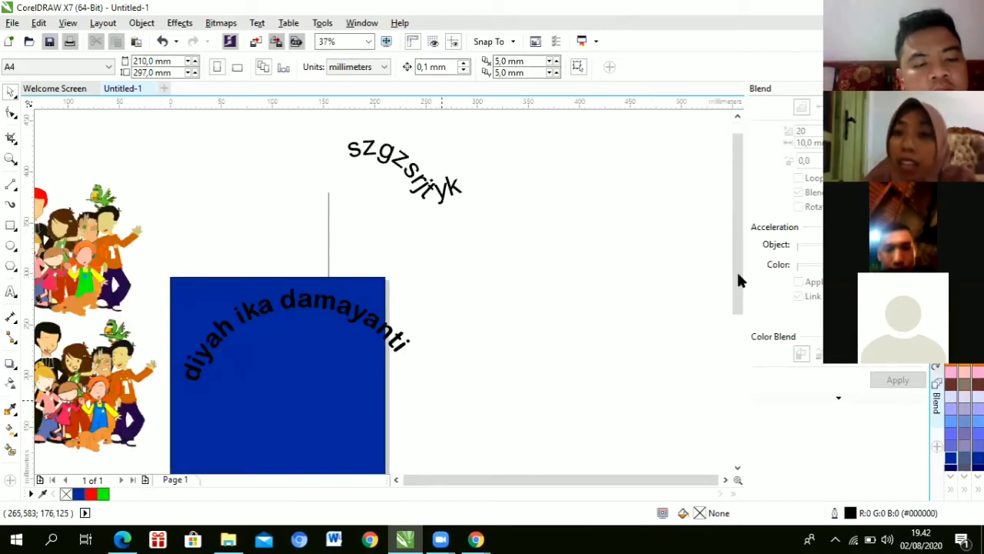
scroll(434, 324, "down", 1)
scroll(435, 324, "down", 1)
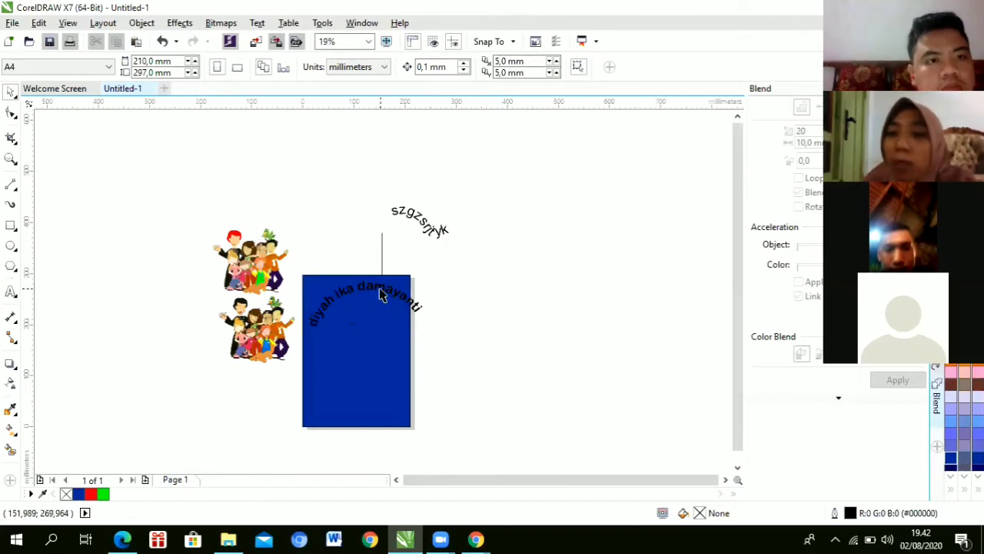
Step: Move the curved name aside, then marquee-delete both curved texts and the leftover line
left_click_drag(435, 296, 556, 296)
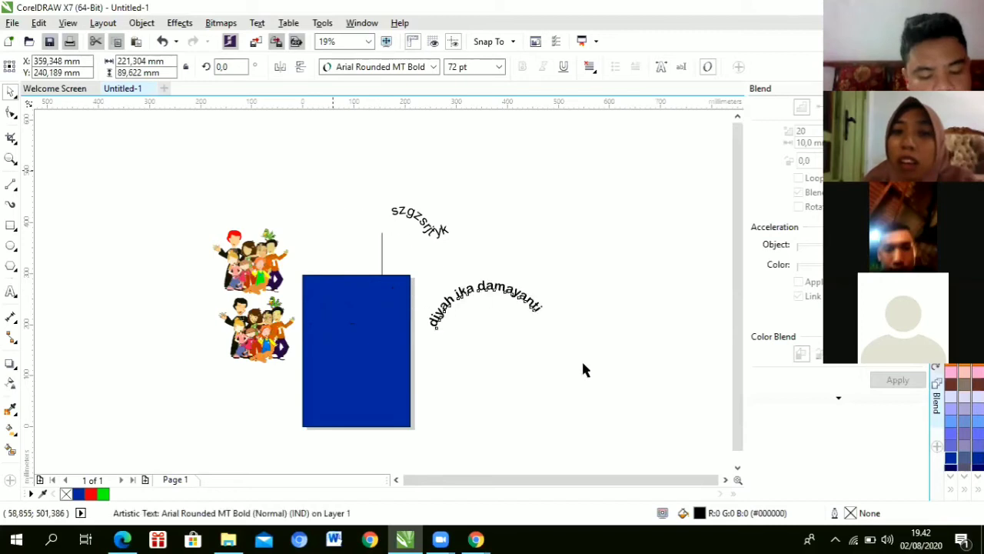
left_click_drag(332, 172, 615, 389)
key("Delete")
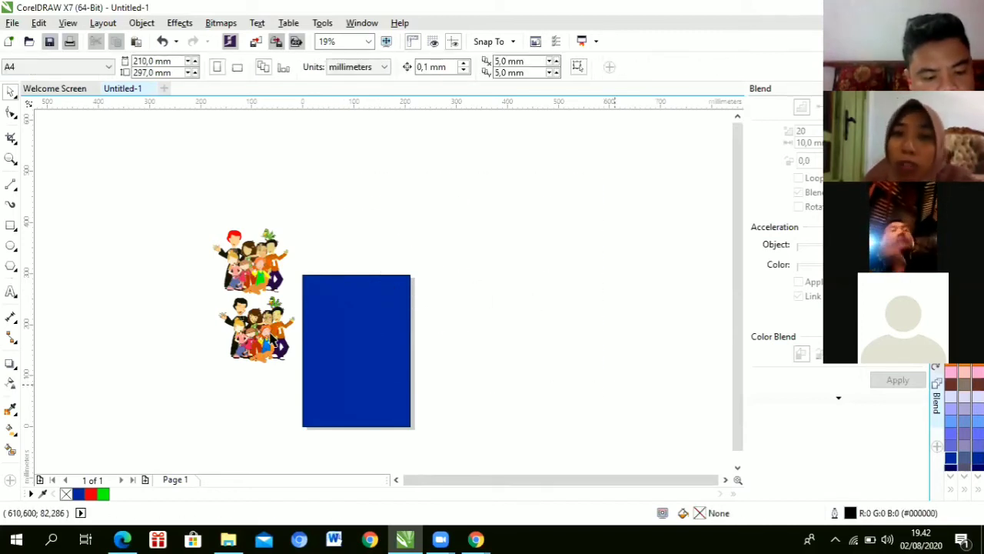
Step: Place a short first-name text in 24 pt Arial above the blue rectangle
scroll(270, 338, "up", 2)
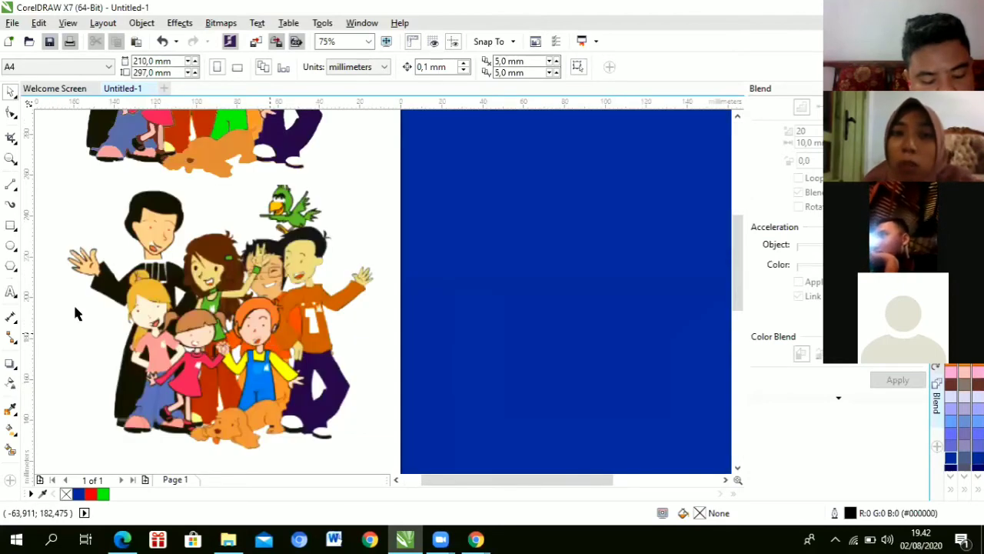
scroll(77, 312, "down", 1)
left_click(11, 292)
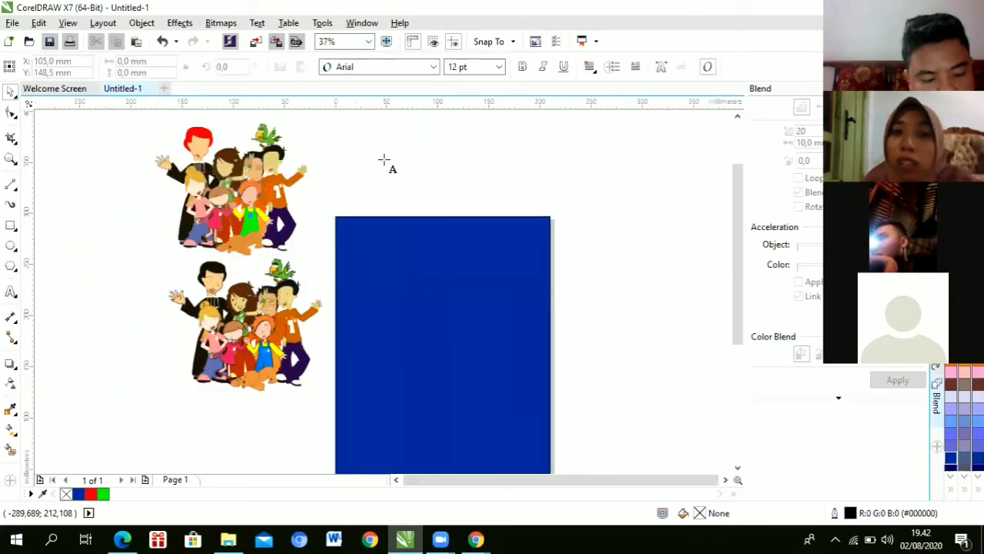
key("d")
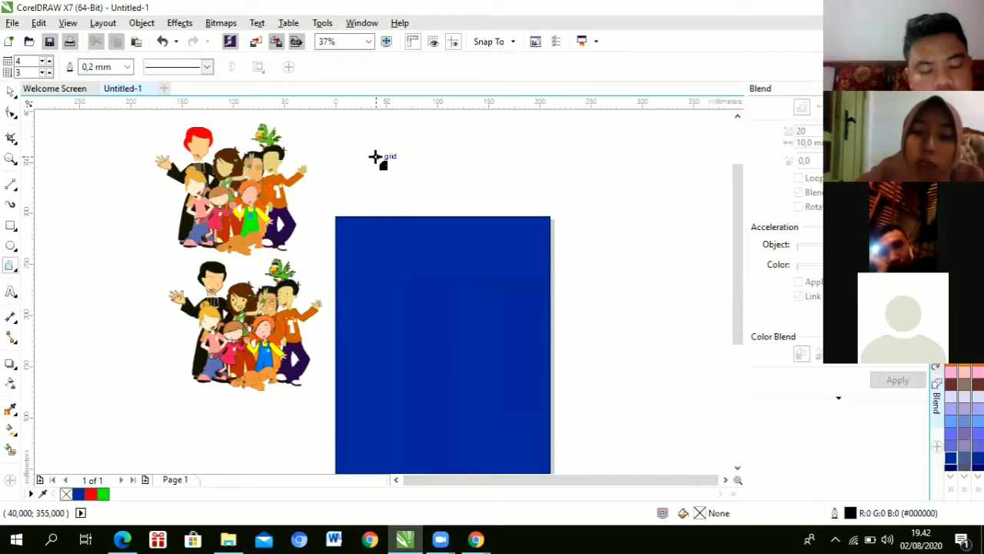
key("y")
key("h")
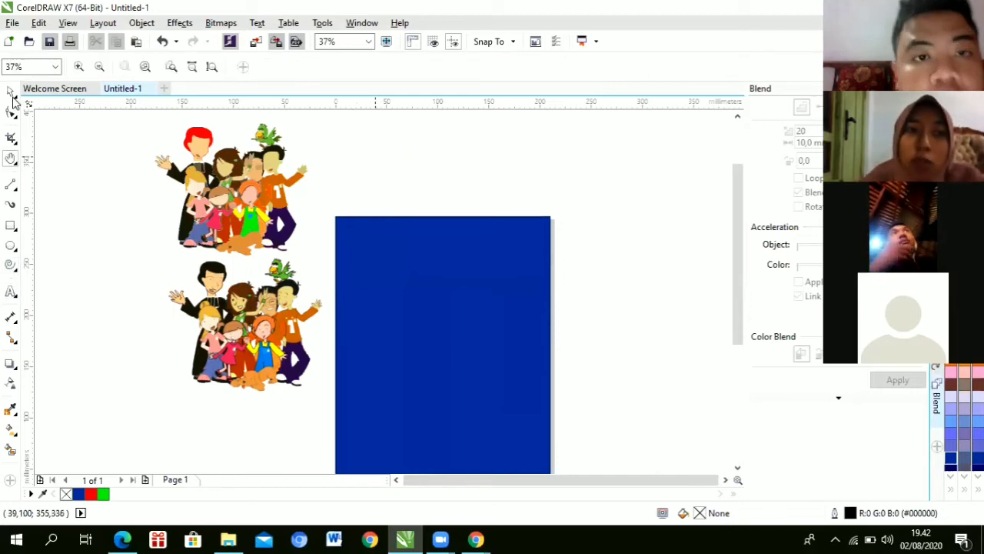
left_click(11, 291)
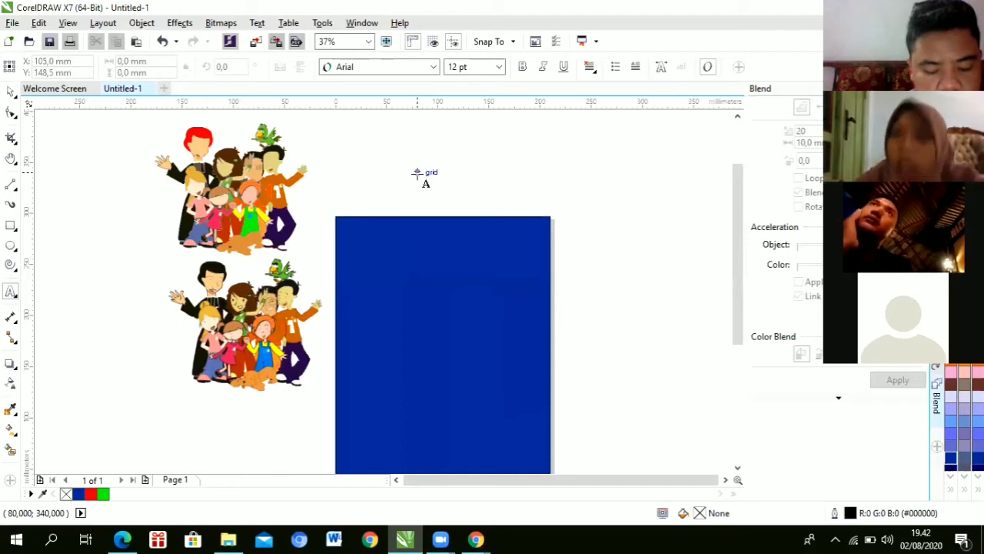
left_click(421, 177)
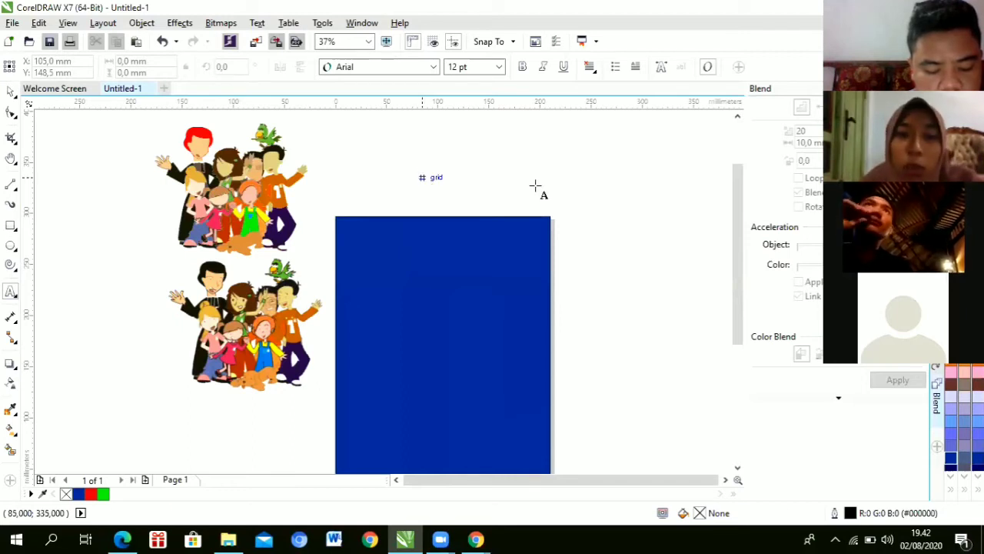
type("diyah")
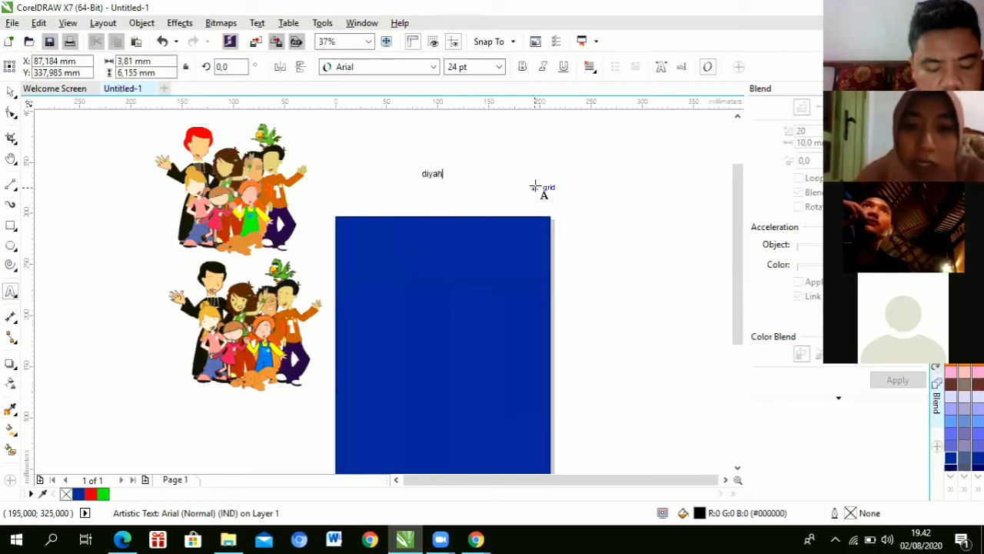
left_click(13, 92)
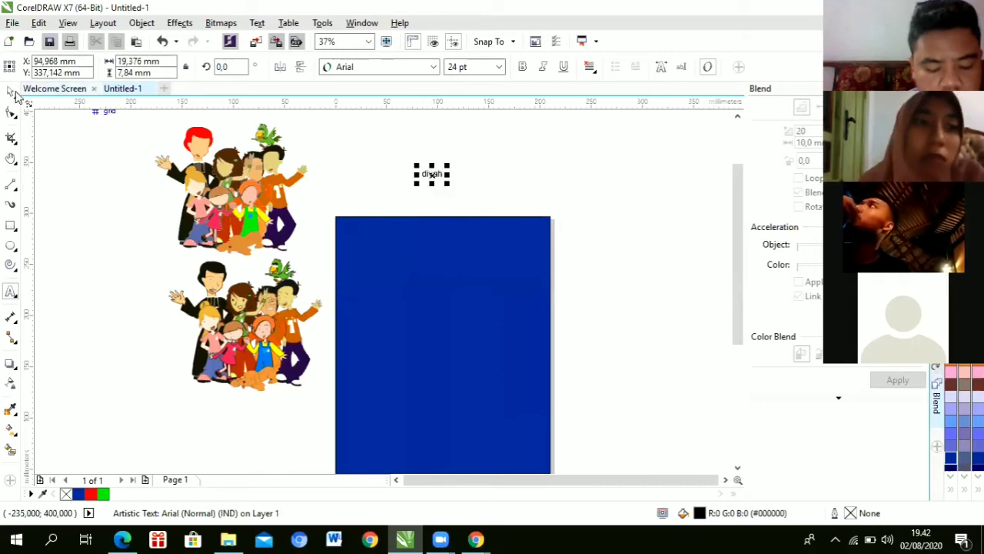
Step: Scale the name text up to about 143 pt and move it to the blue rectangle's top
left_click_drag(416, 165, 310, 127)
left_click(380, 153)
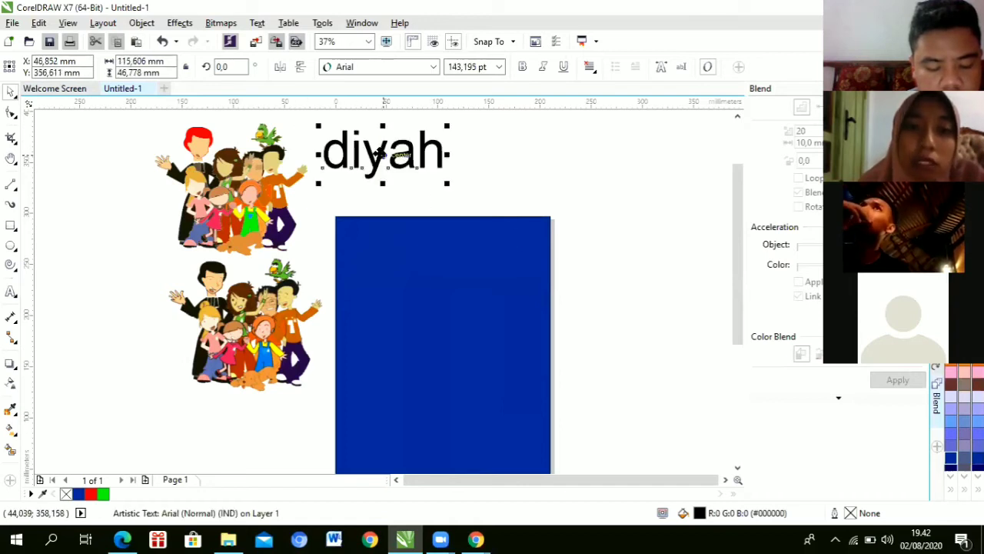
left_click_drag(380, 154, 464, 187)
left_click_drag(415, 253, 414, 252)
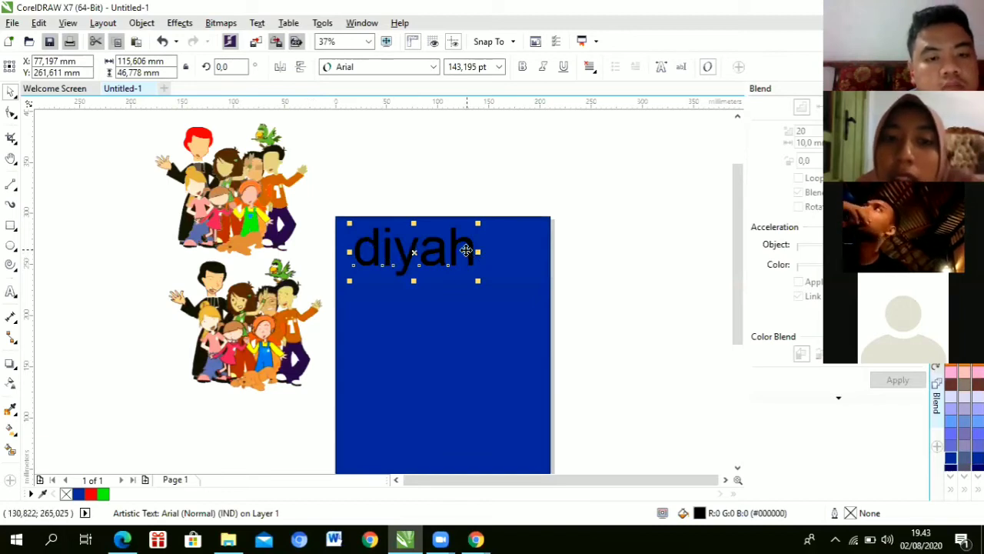
Step: Enter editing on the name text, browse the Table and Text menus, and place the cursor after the name
double_click(475, 248)
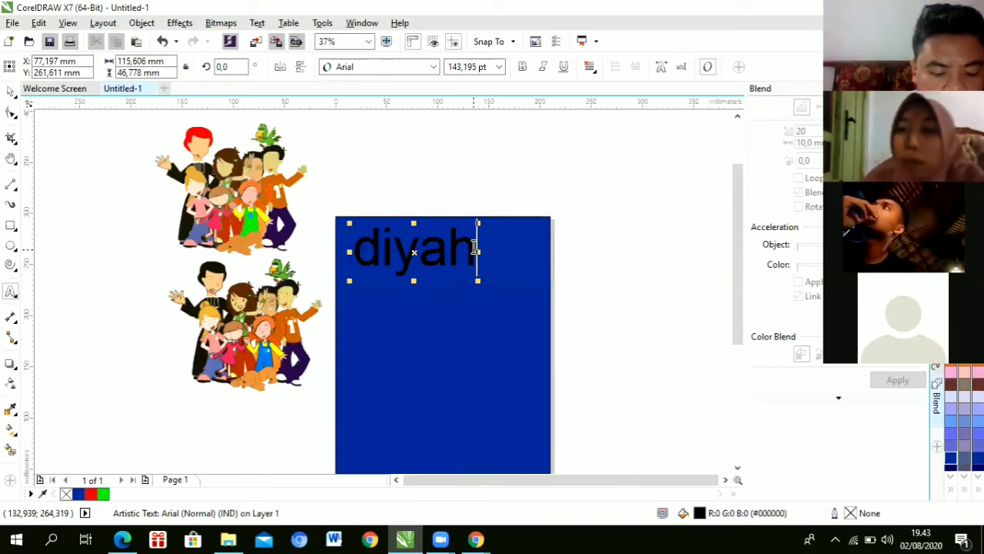
left_click(278, 24)
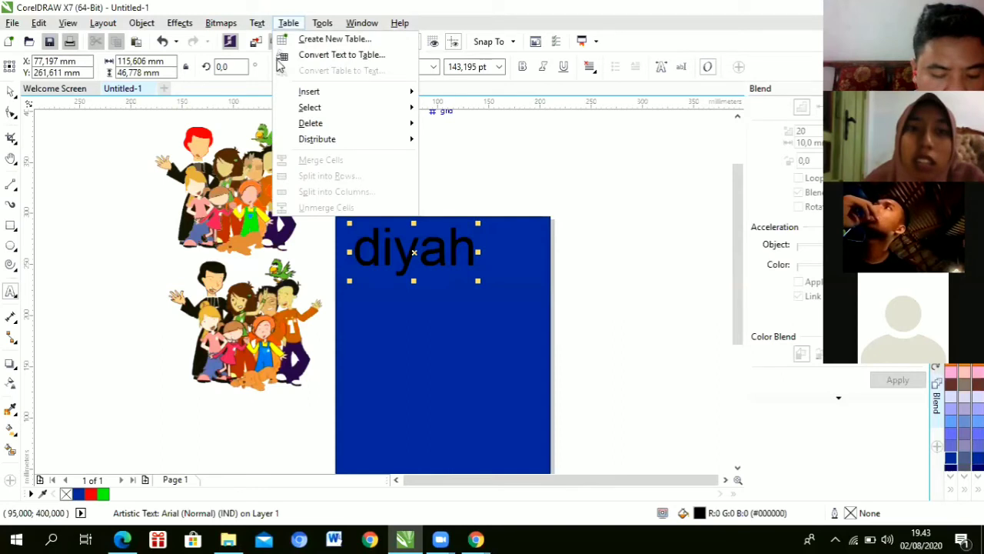
mouse_move(259, 24)
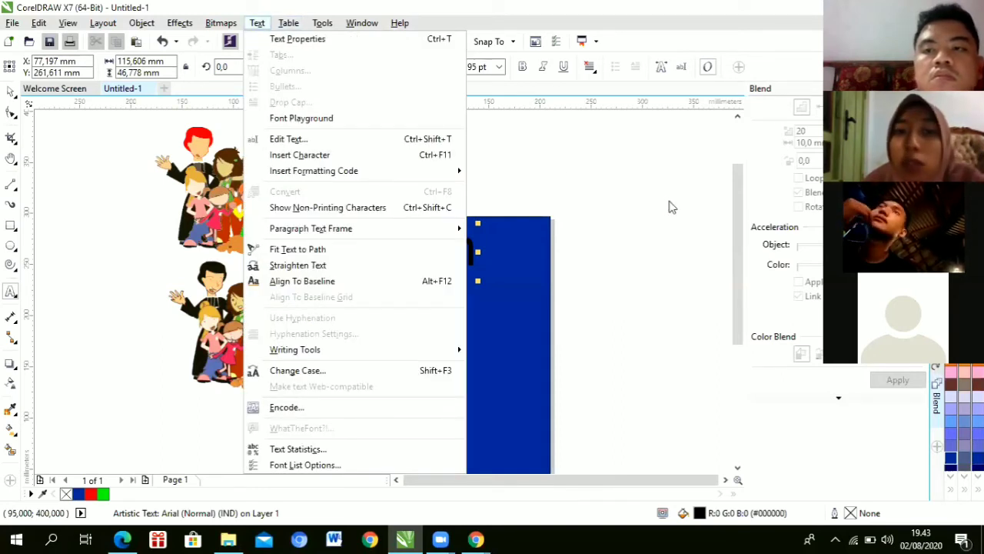
left_click(522, 169)
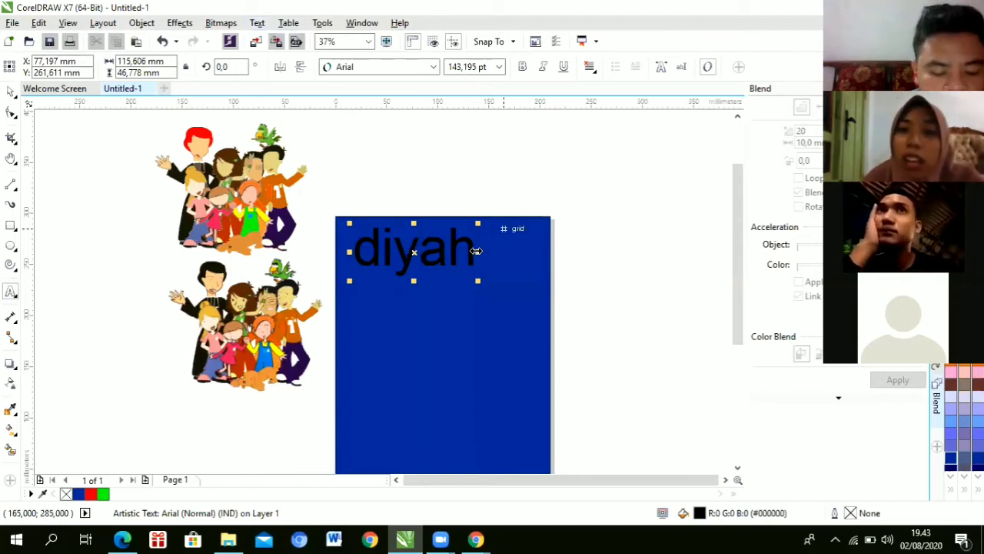
left_click(476, 245)
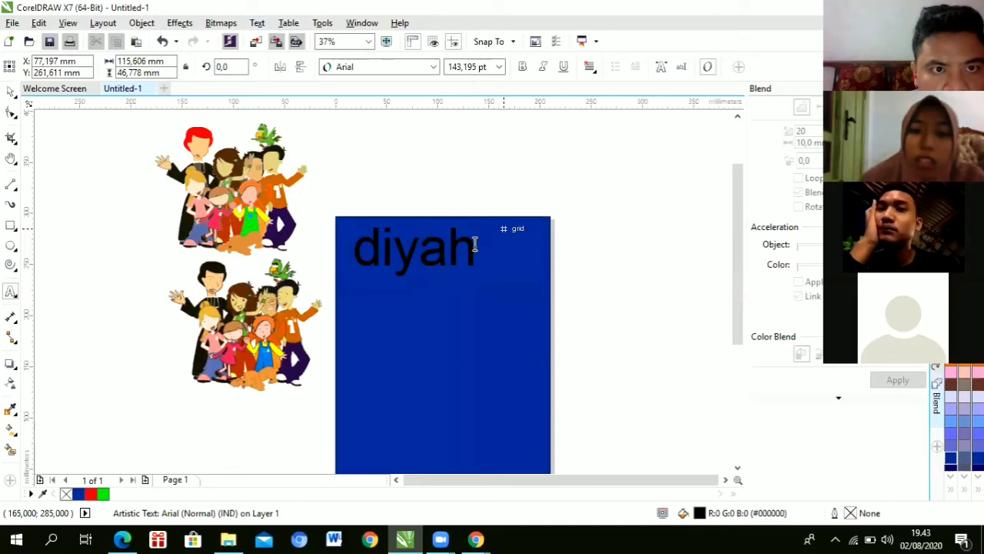
Step: Append 'jhdfjgbfcj' to the name text and exit editing with the text object selected
type("jhdfjgbfcj")
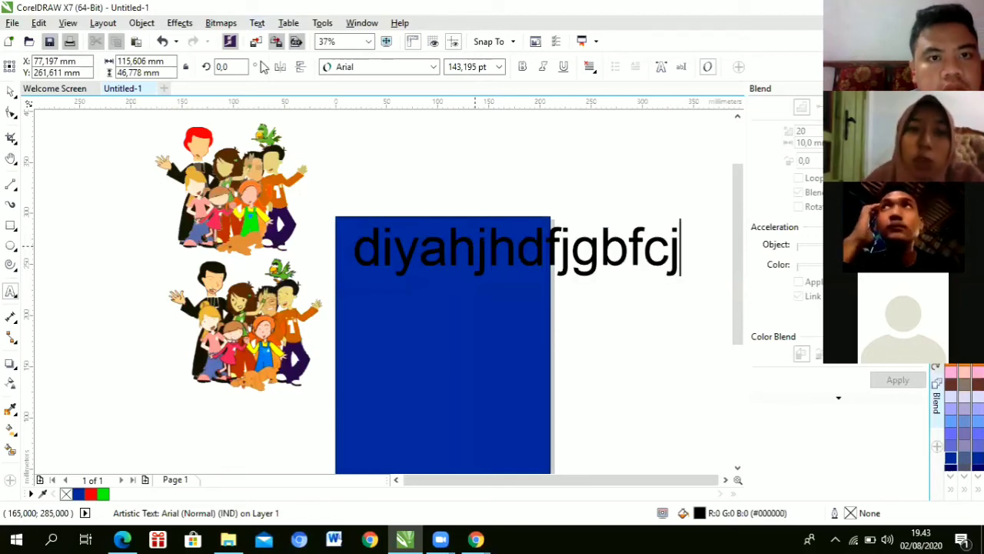
key("ctrl+space")
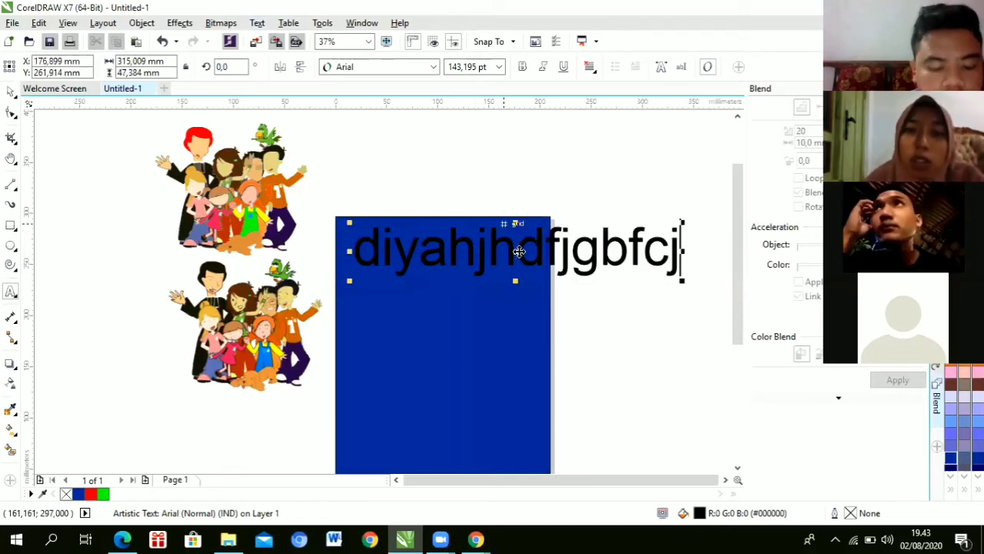
left_click_drag(518, 253, 519, 252)
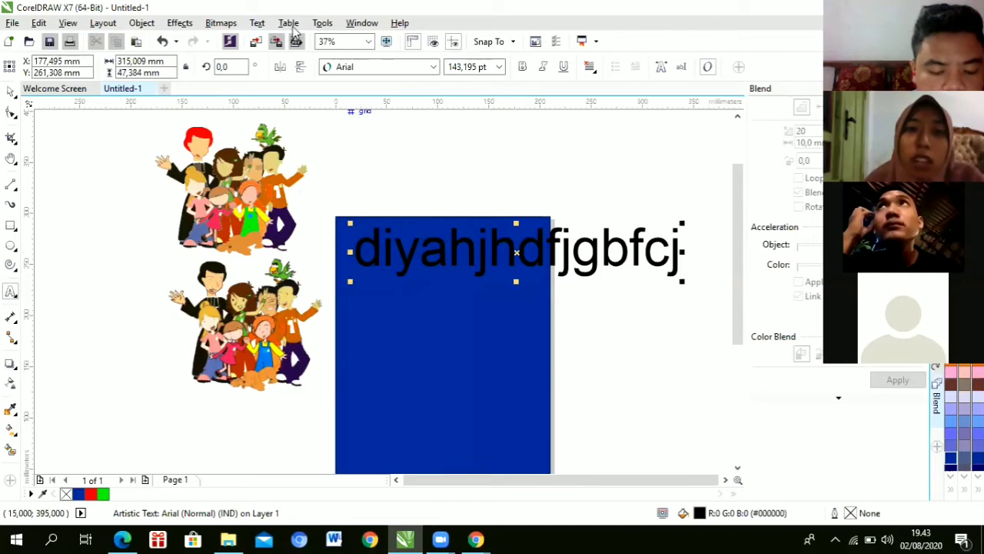
Step: Browse the Text menu and move the lengthened 143 pt text up above the blue page
left_click(262, 24)
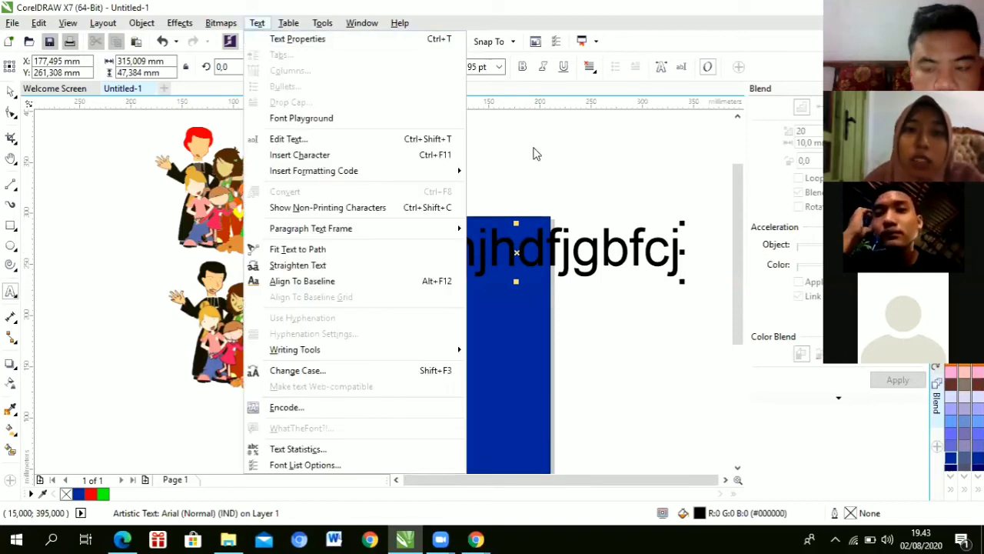
left_click(17, 91)
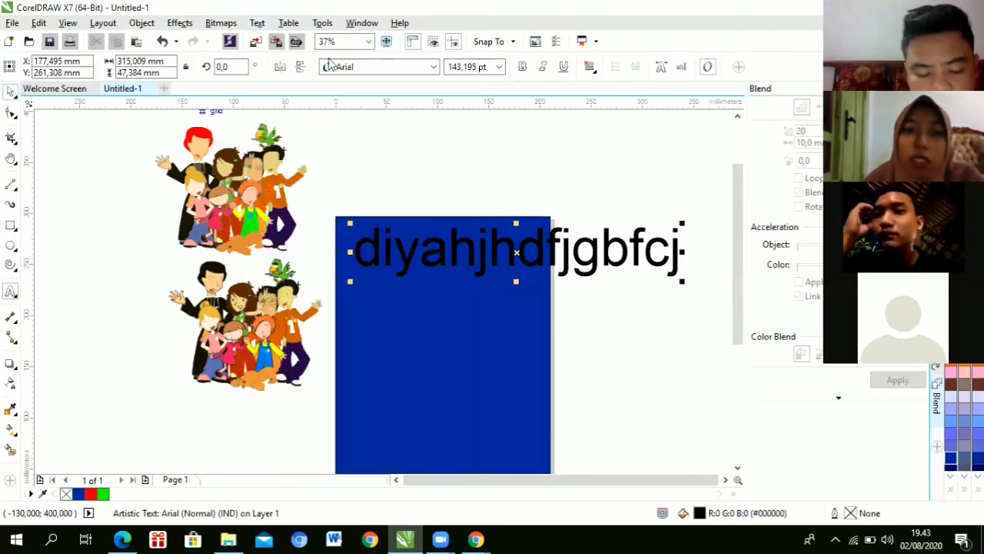
left_click(259, 23)
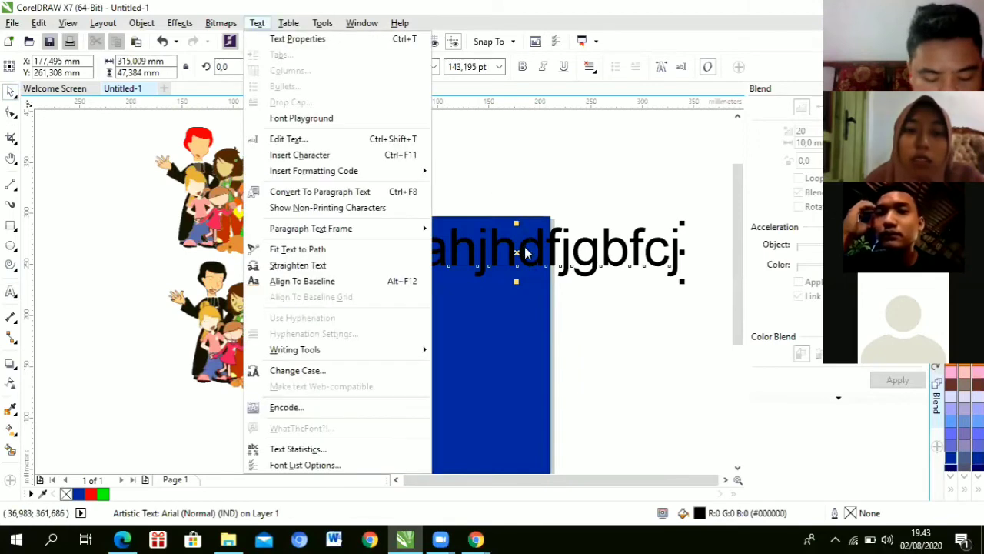
left_click(521, 247)
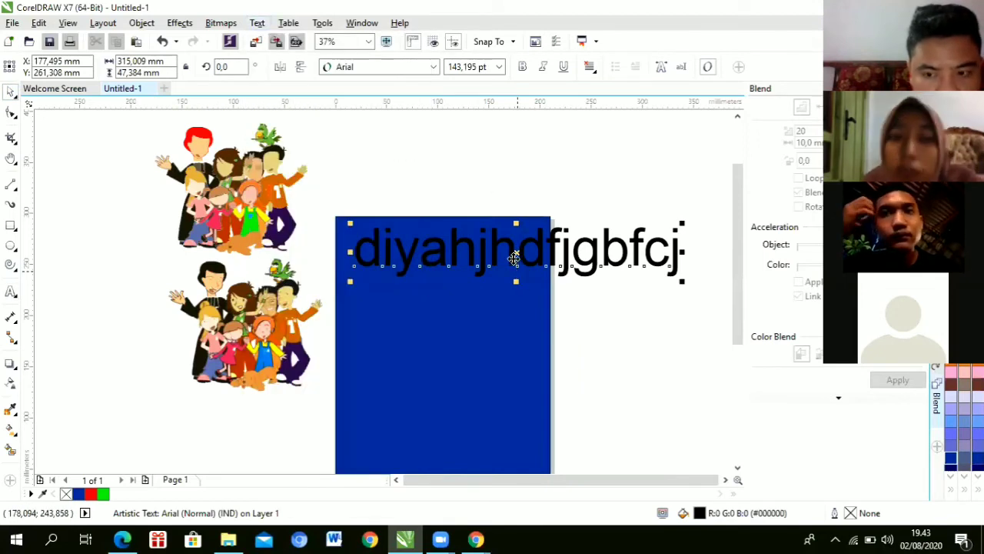
mouse_move(535, 160)
left_mouse_down()
mouse_move(528, 169)
mouse_move(521, 160)
left_mouse_up()
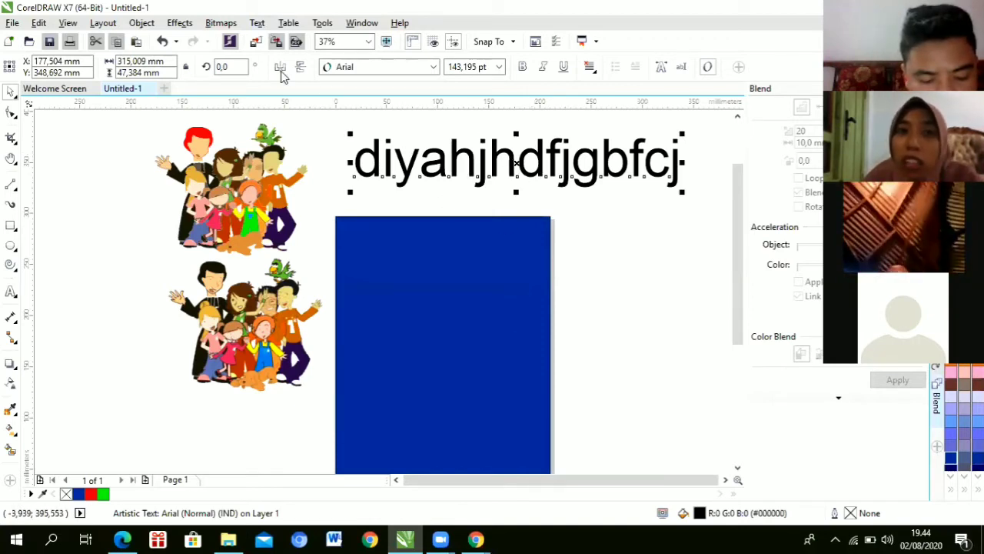
key("alt+x")
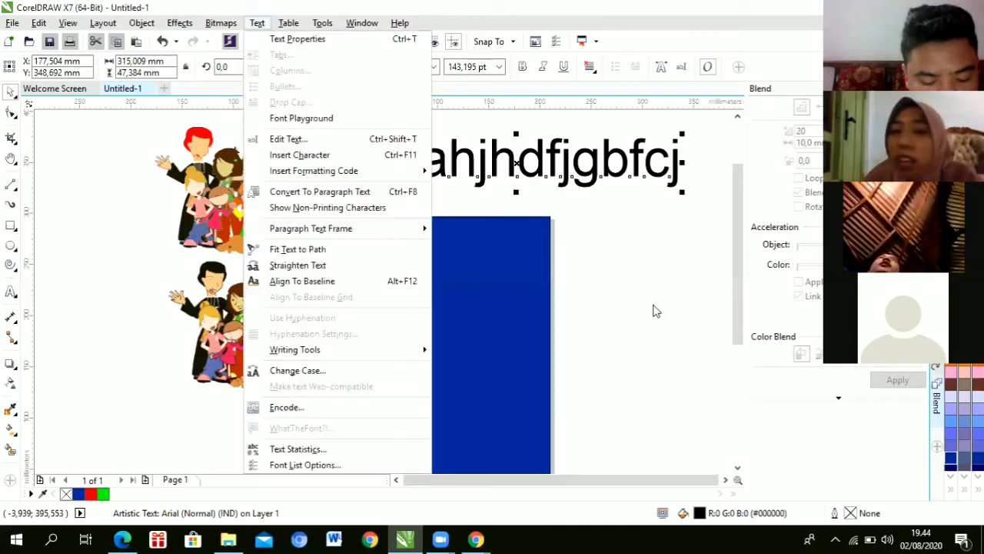
Step: Draw a roughly 180 × 155 mm rectangle to the right of the blue page
left_click(633, 221)
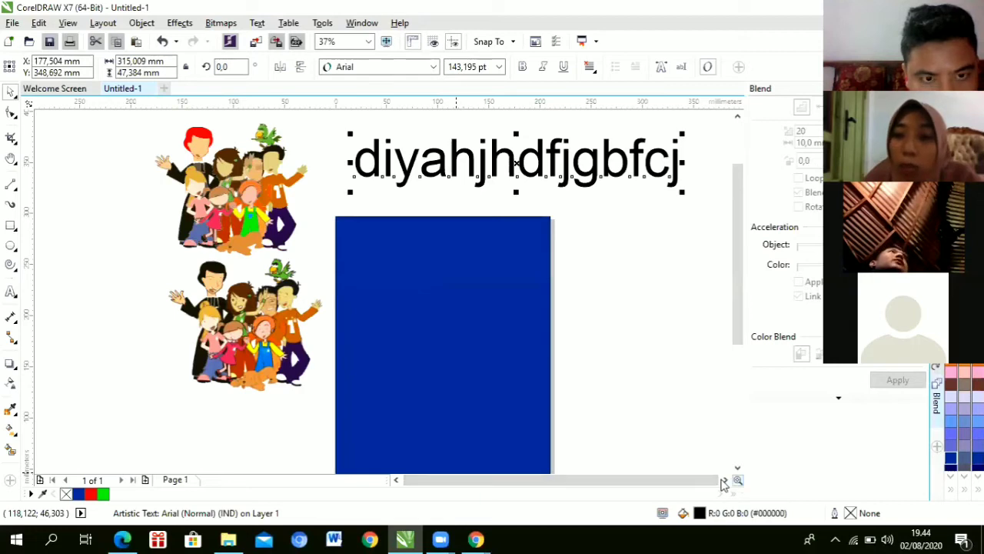
left_click(11, 224)
left_click_drag(476, 213, 502, 290)
left_click_drag(633, 336, 660, 373)
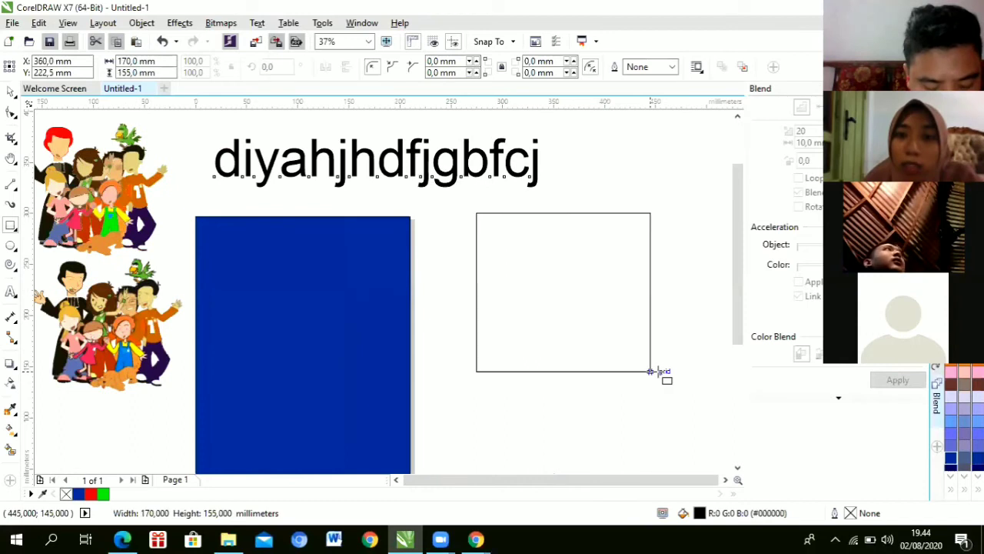
Step: Select the large test text, shrink it to about 68 pt, and delete it
left_click(12, 92)
left_click(365, 169)
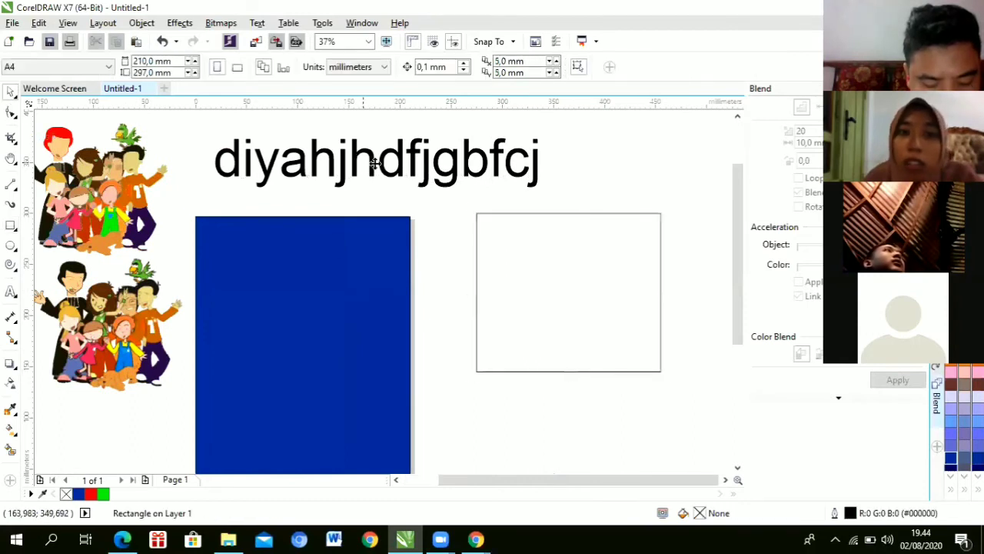
left_click(375, 163)
left_click_drag(447, 173, 415, 156)
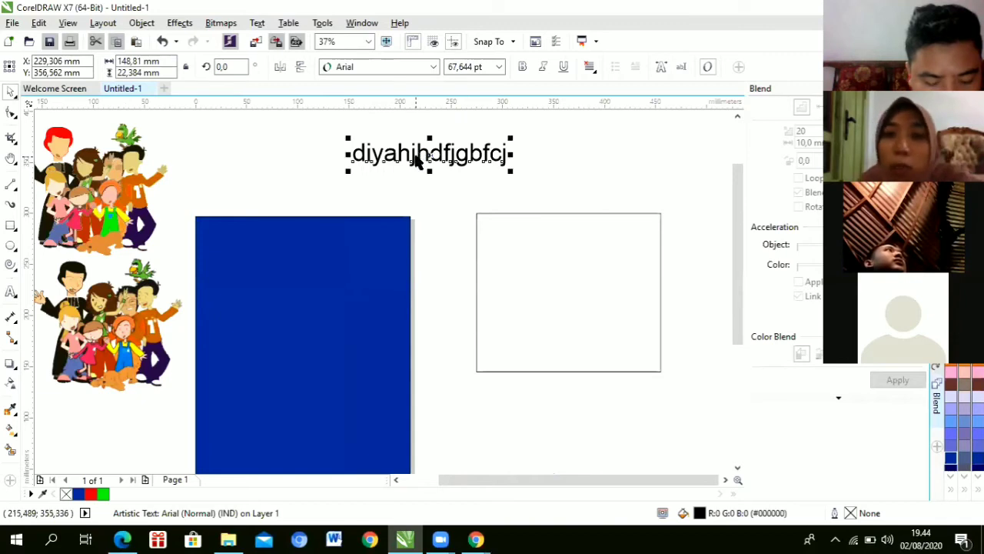
key("Delete")
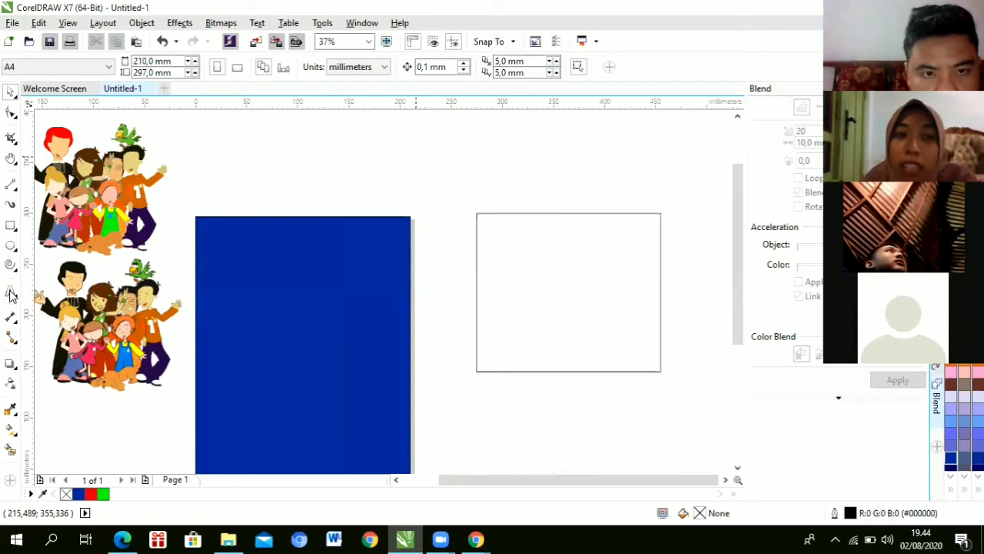
Step: Convert the 180 × 155 mm rectangle into an empty Arial 12 pt paragraph text frame
key("Tab")
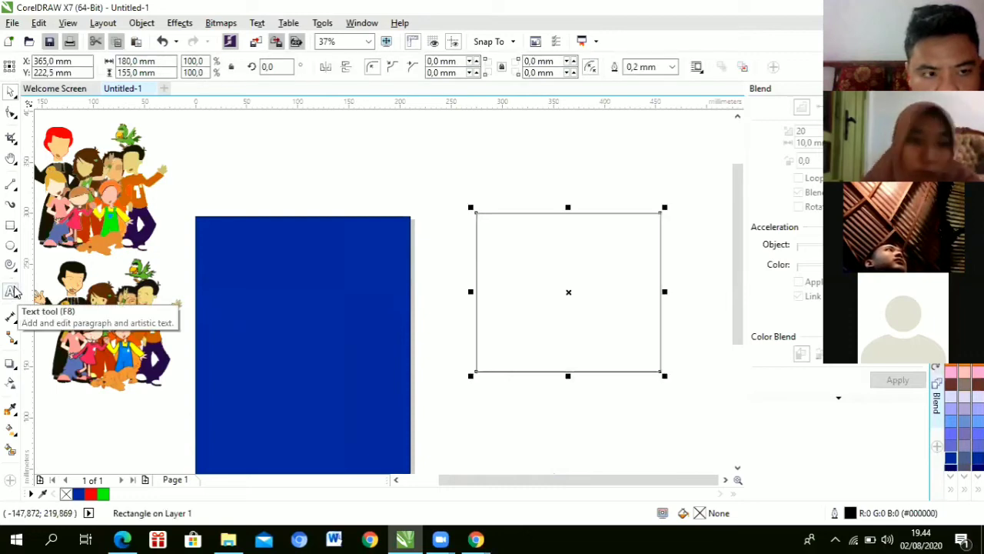
left_click(13, 291)
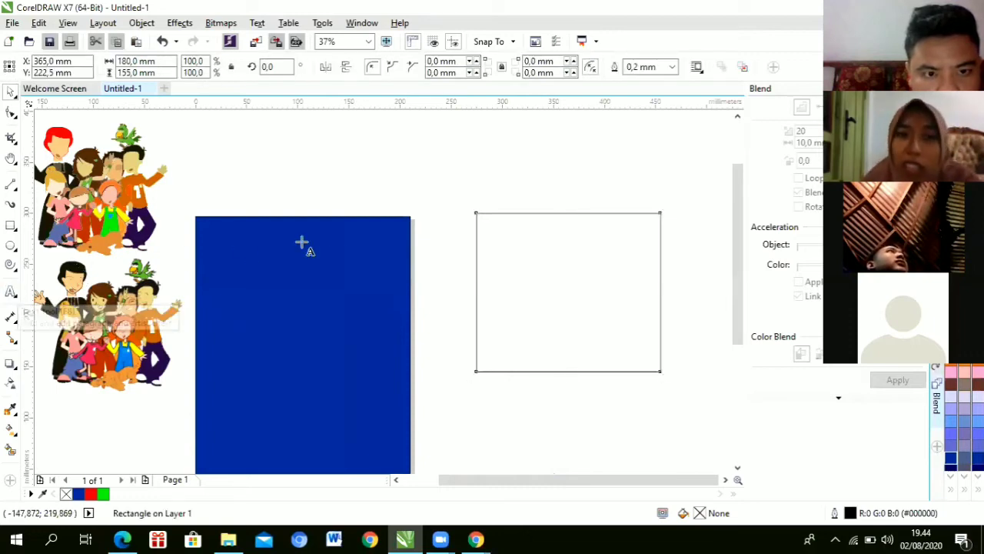
scroll(522, 269, "up", 2)
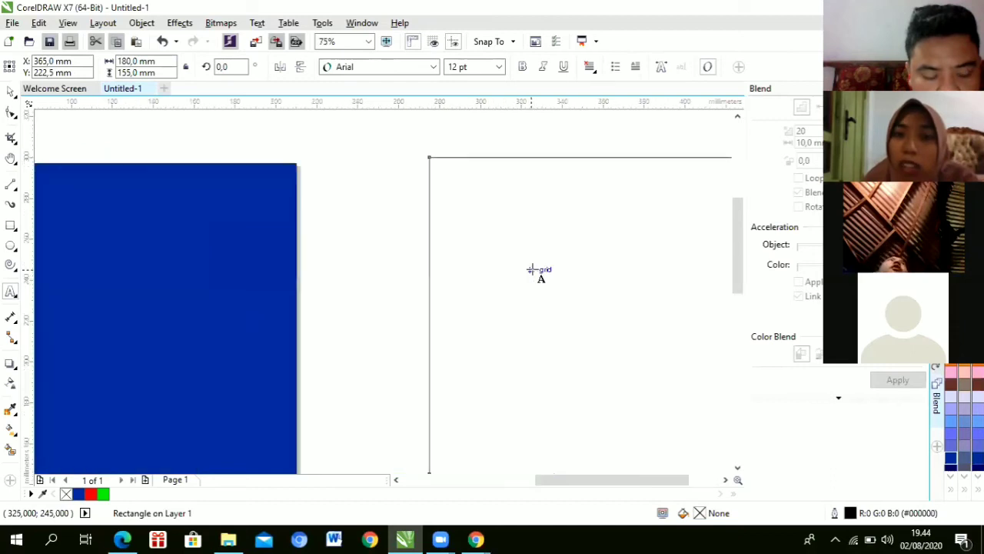
scroll(539, 270, "down", 2)
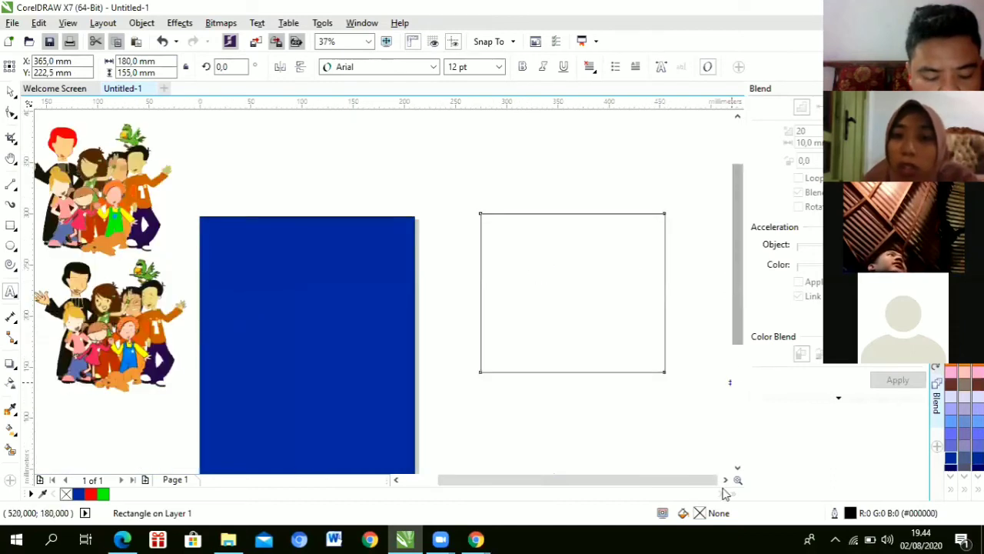
left_click(725, 479)
scroll(479, 321, "up", 2)
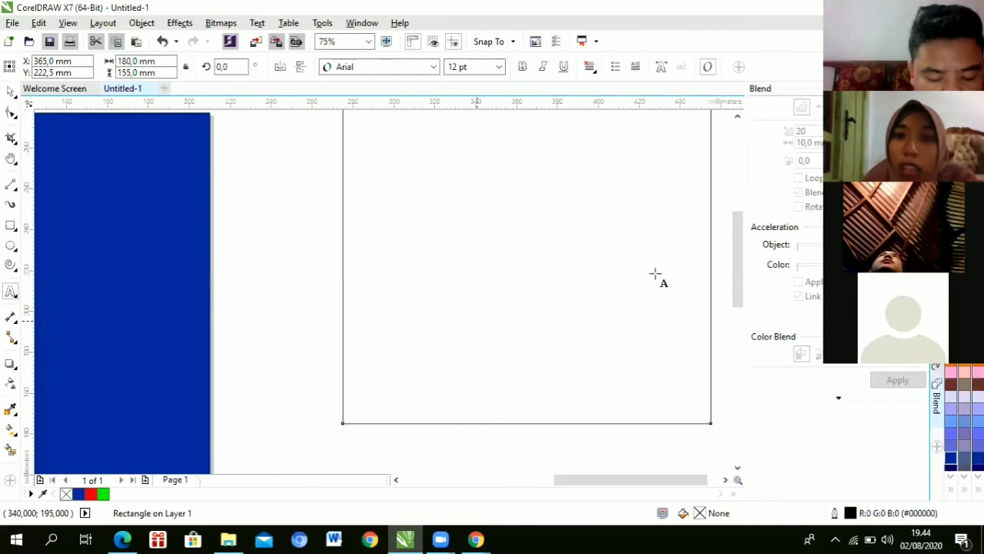
scroll(738, 221, "up", 3)
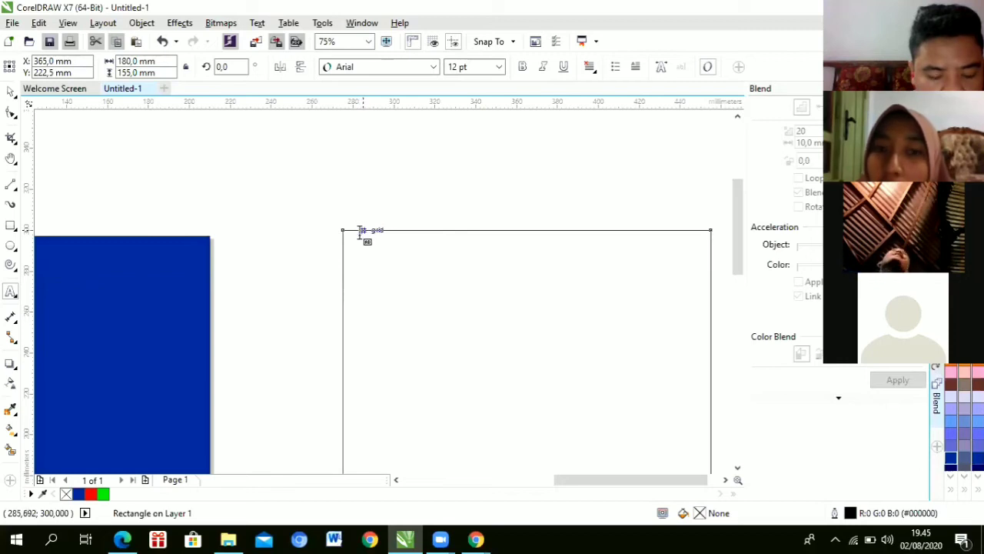
left_click(360, 229)
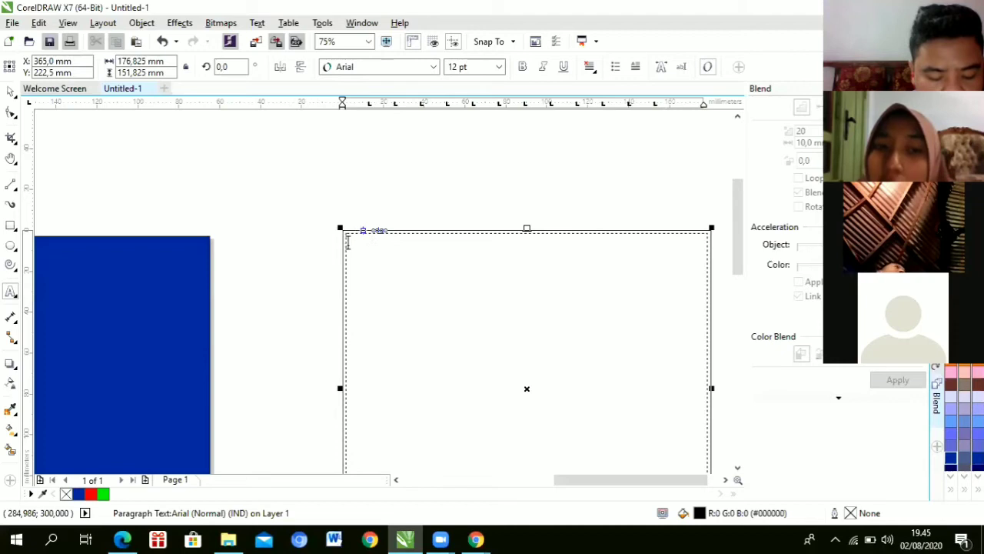
scroll(354, 246, "down", 1)
scroll(354, 246, "up", 1)
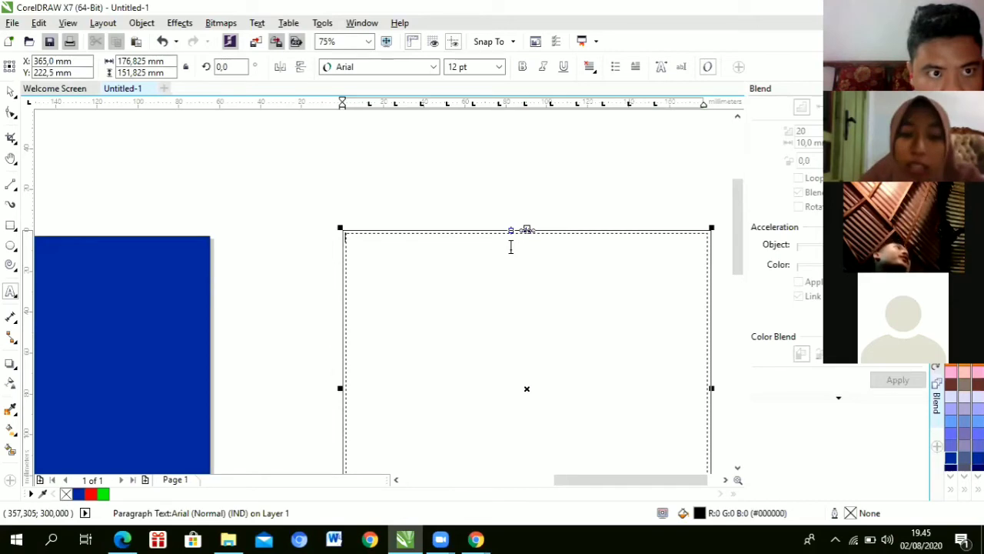
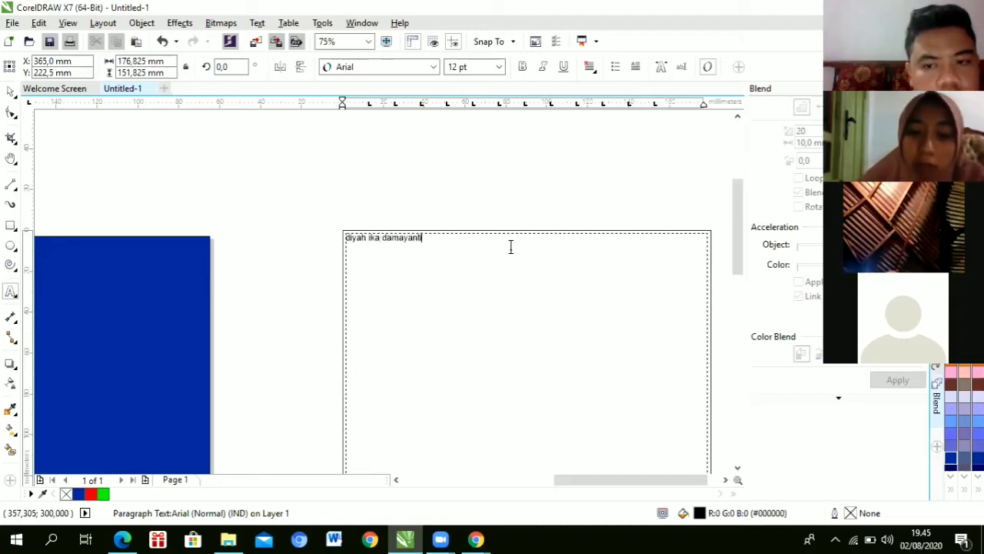
Step: Type the person's full name into the frame and set it to 48 pt Arial
key("Escape")
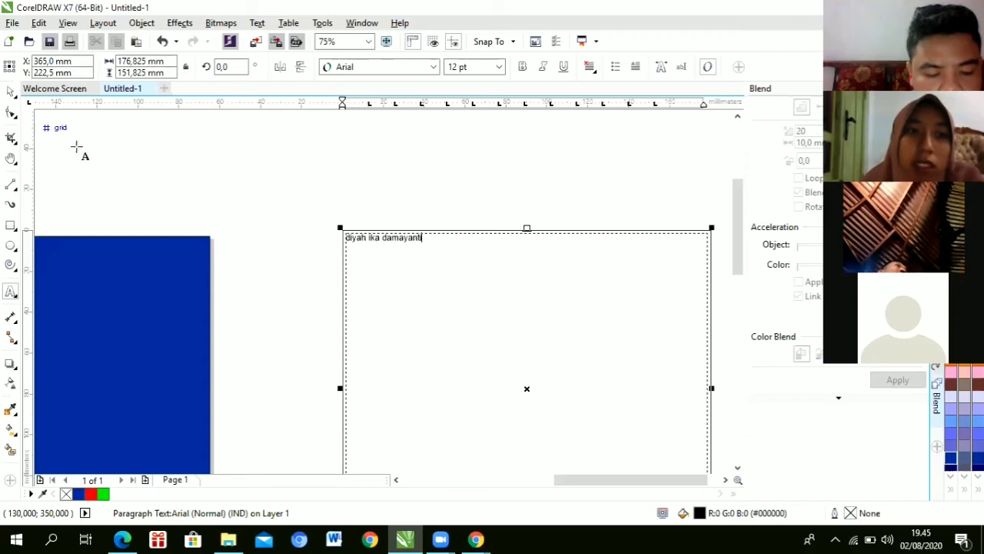
left_click_drag(424, 238, 343, 230)
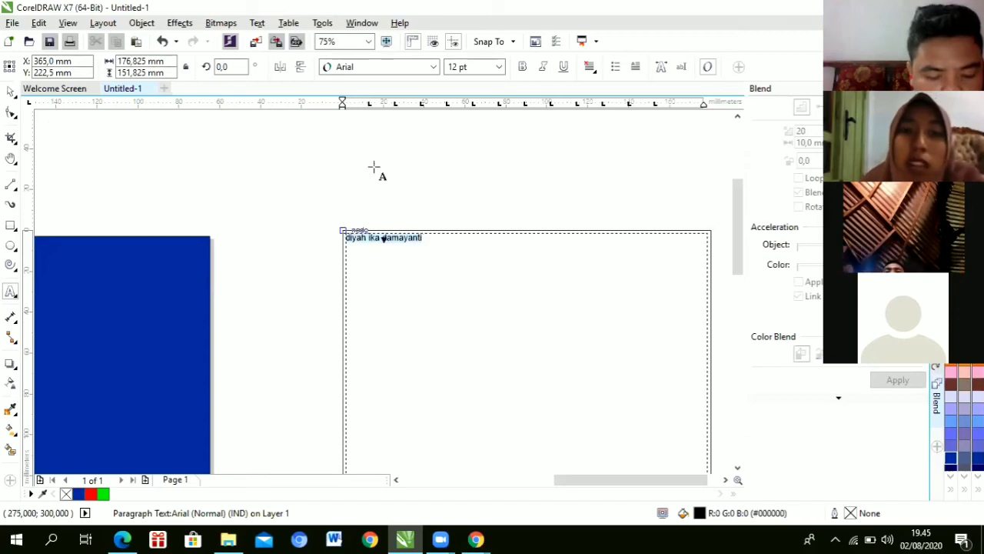
left_click(498, 67)
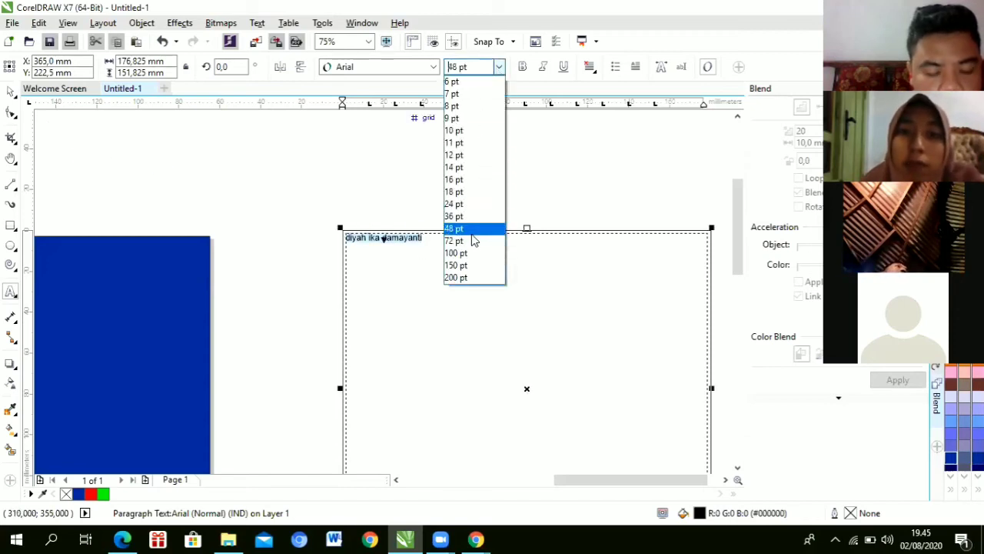
left_click(472, 229)
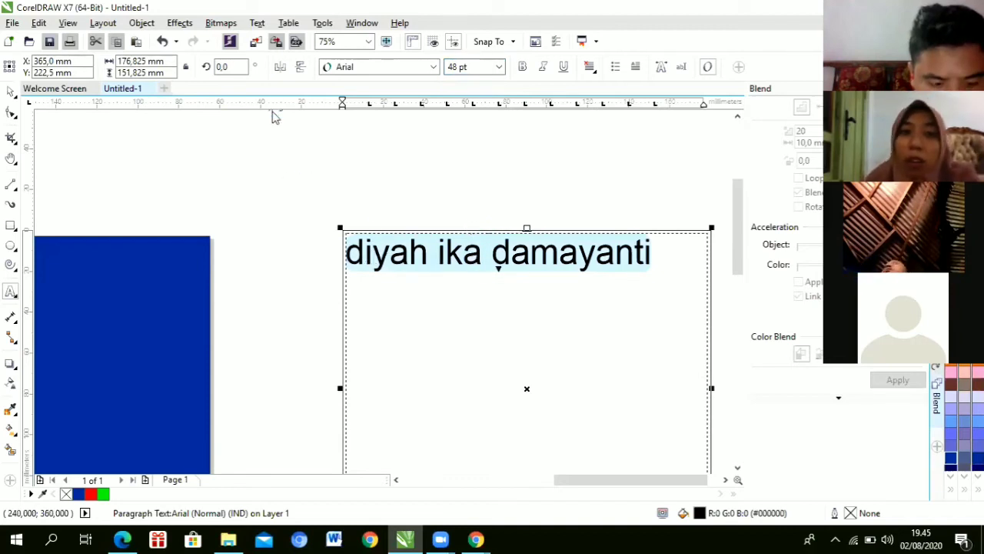
left_click(258, 23)
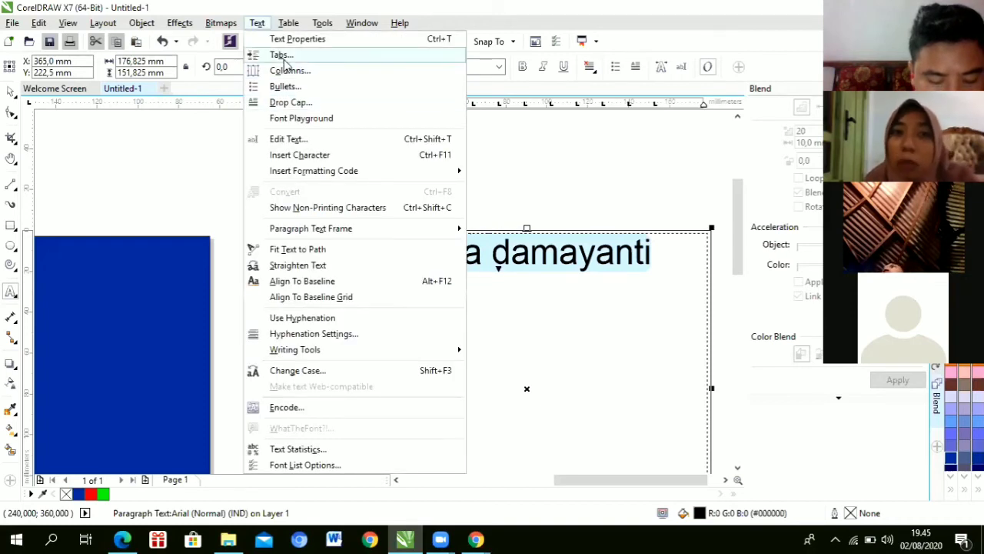
Step: Apply a three-line drop cap to the first letter of the name
left_click(294, 105)
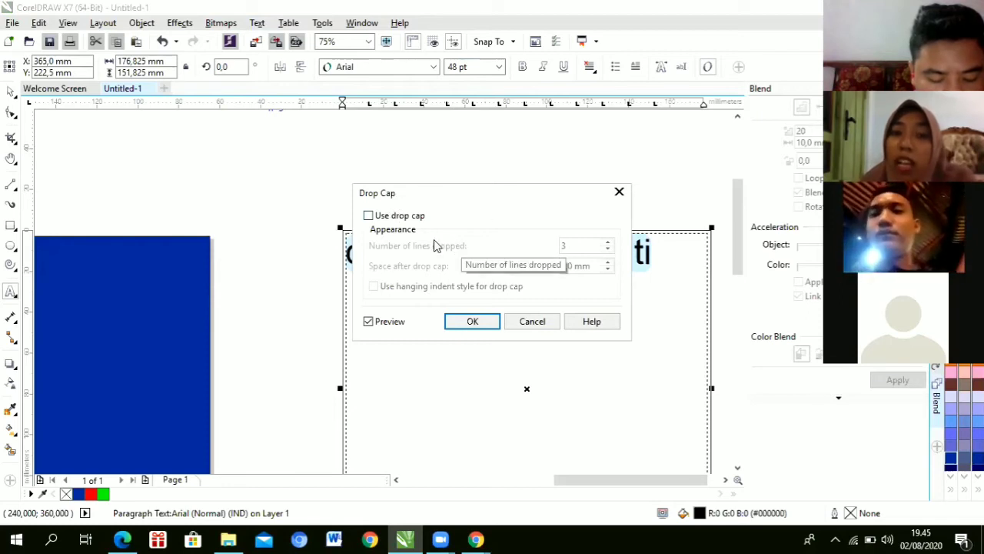
left_click(368, 216)
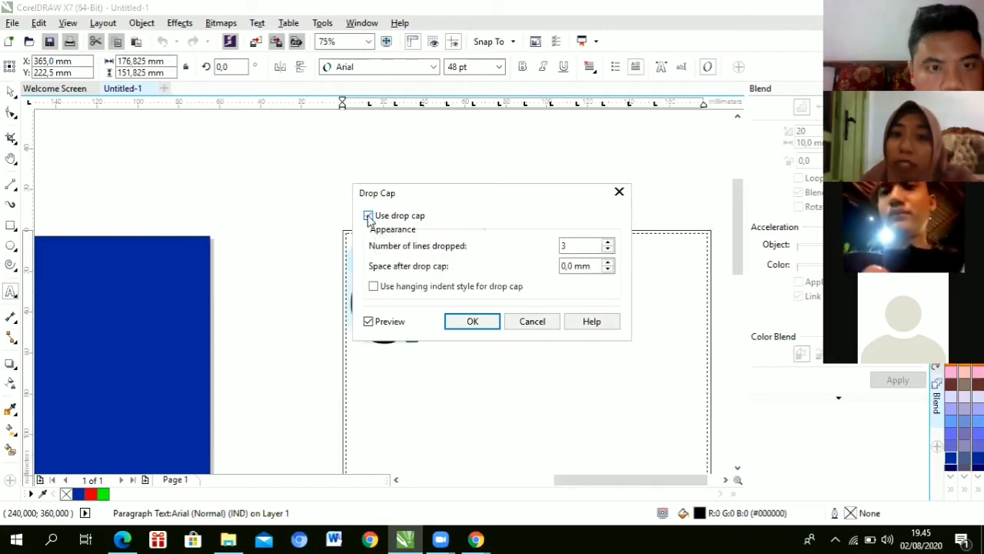
left_click(465, 322)
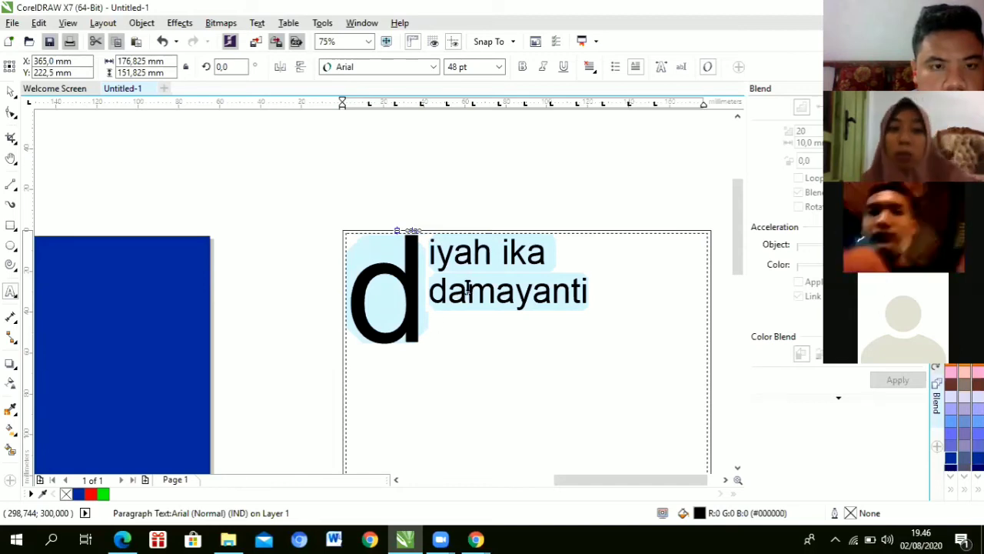
Step: Undo the drop cap and add a round ● Wingdings bullet before the name
key("ctrl+z")
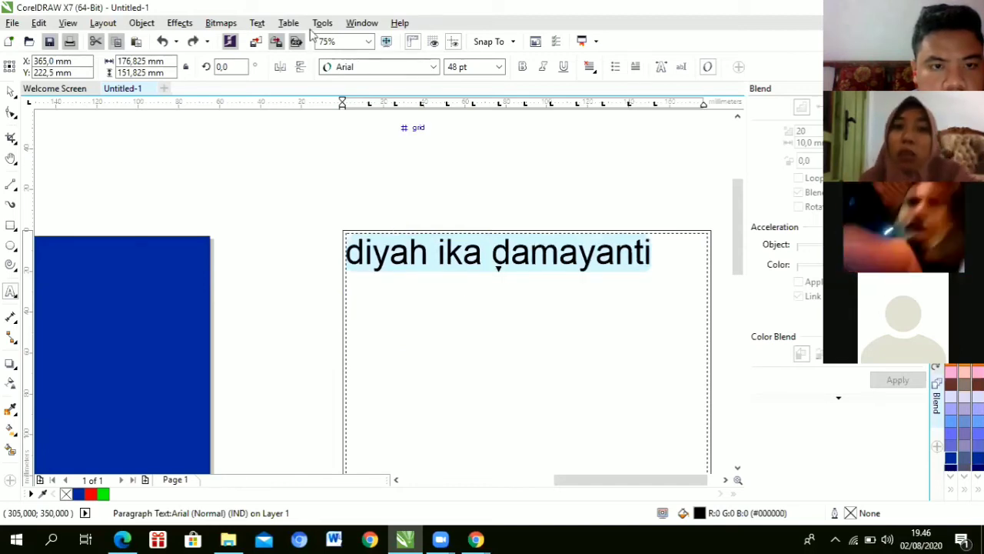
left_click(257, 23)
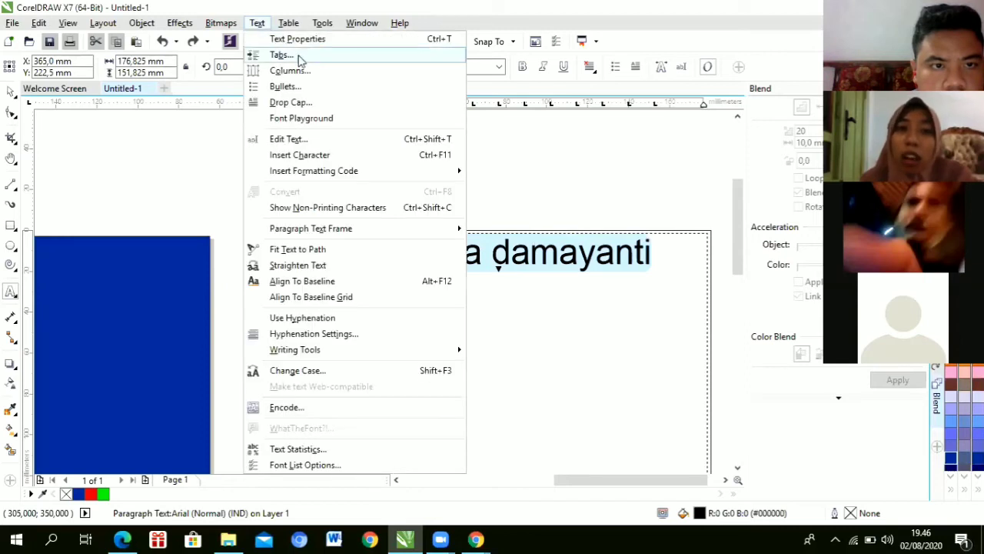
left_click(297, 90)
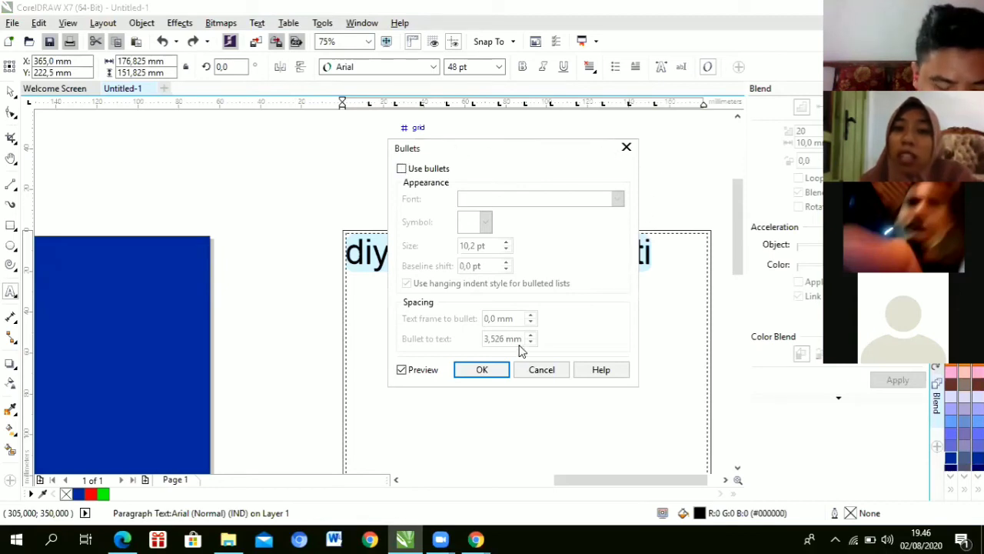
left_click(401, 168)
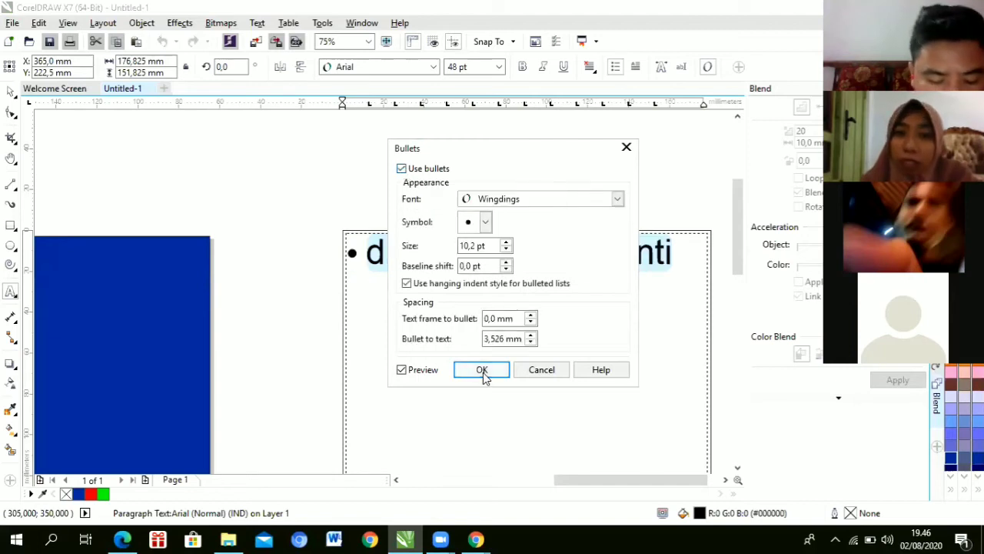
left_click(485, 222)
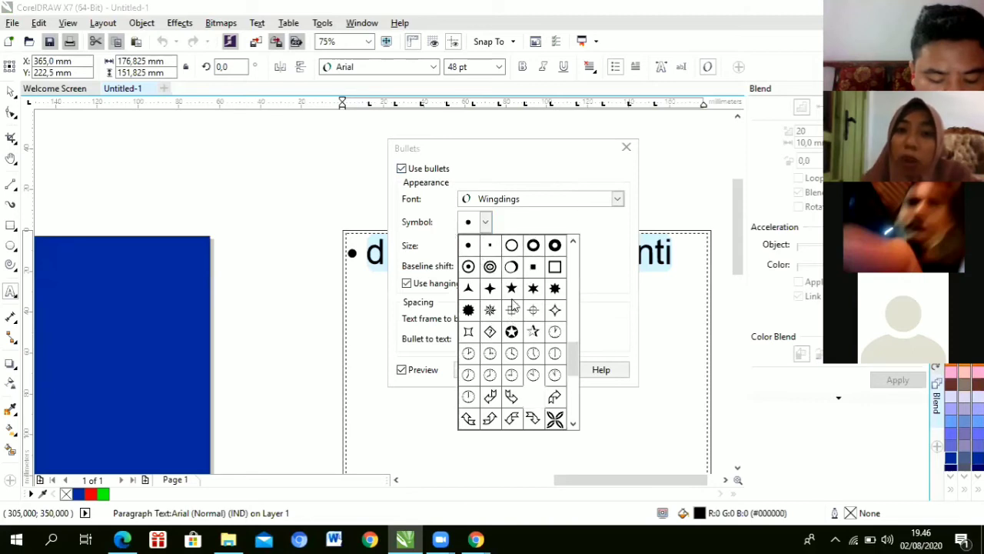
left_click(542, 223)
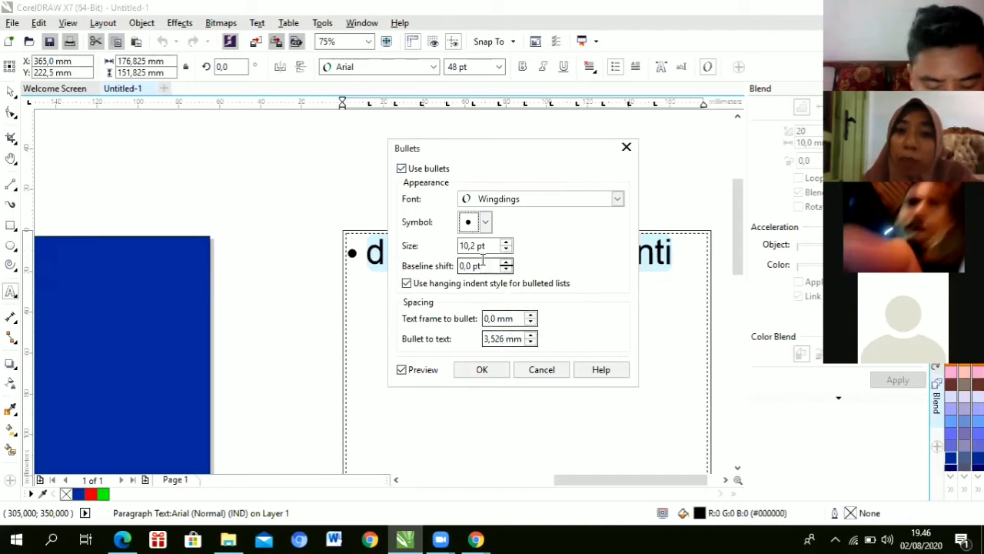
left_click(484, 373)
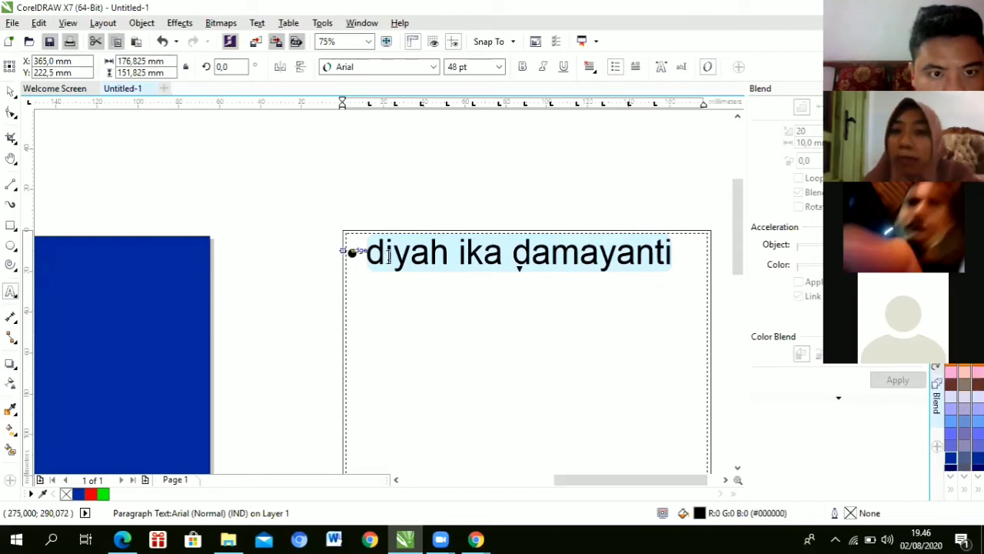
left_click(257, 23)
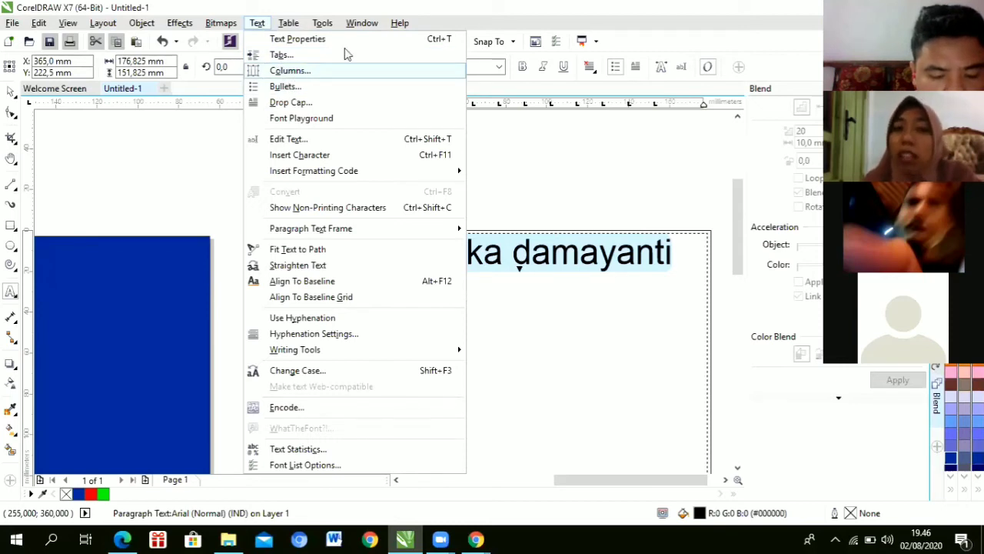
mouse_move(459, 229)
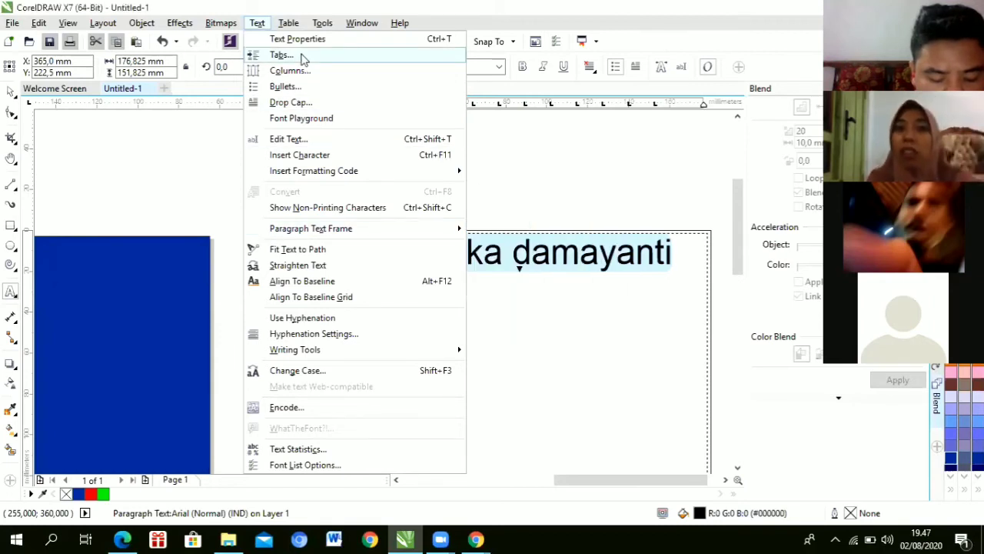
key("ctrl+m")
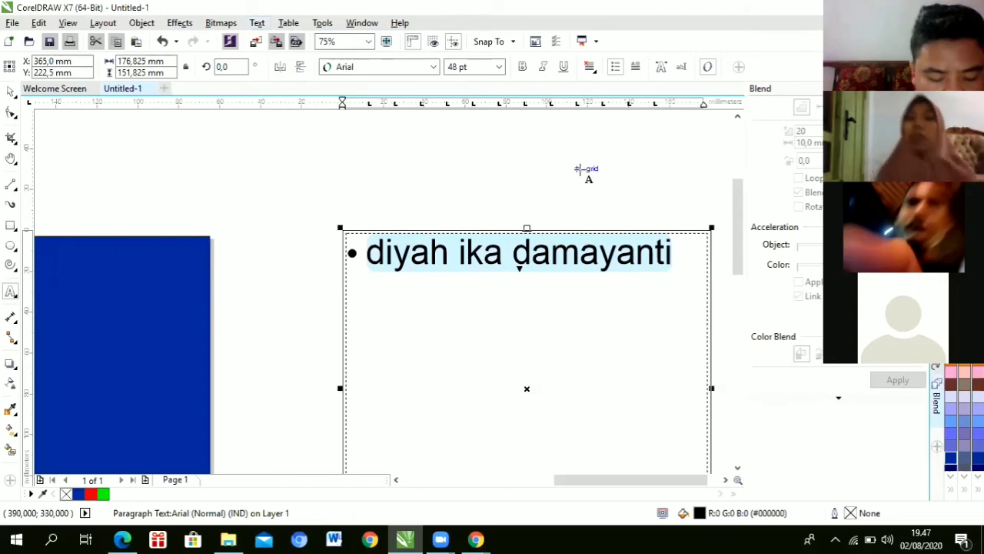
left_click(258, 23)
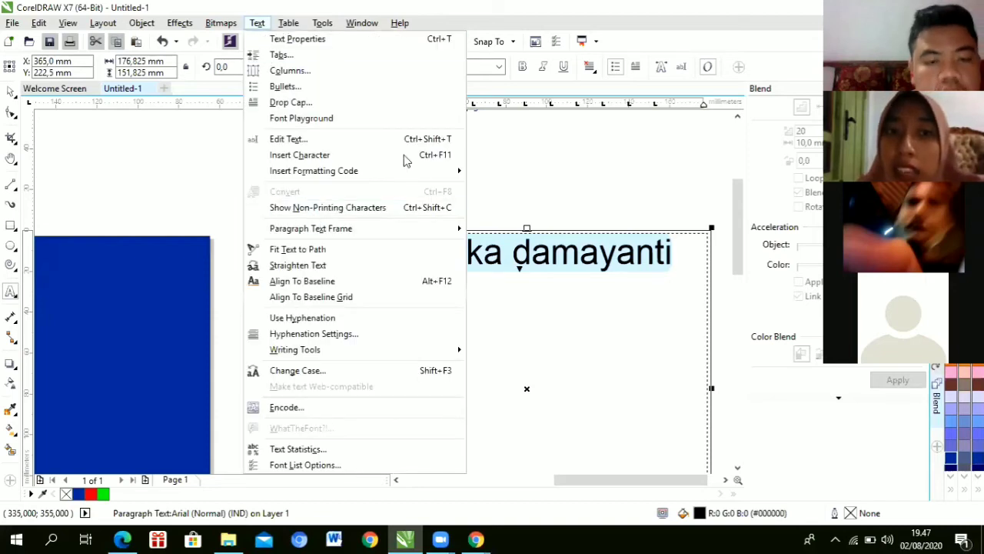
left_click(615, 196)
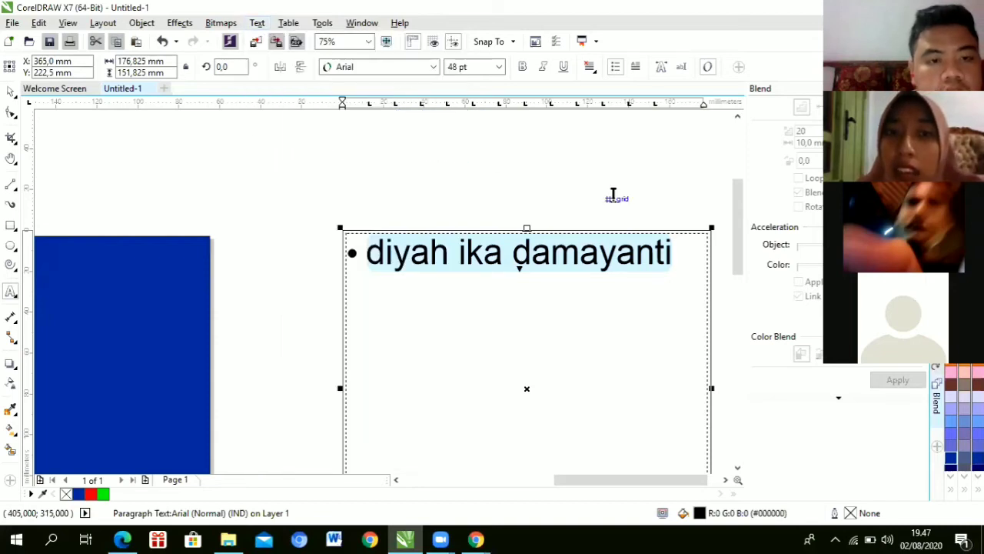
left_click(10, 91)
left_click(223, 186)
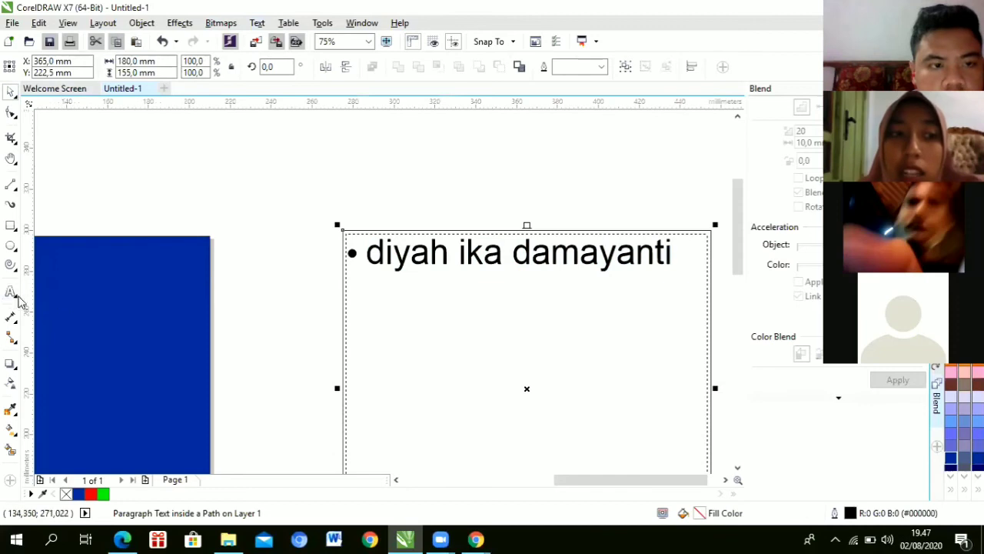
left_click(11, 291)
left_click(393, 161)
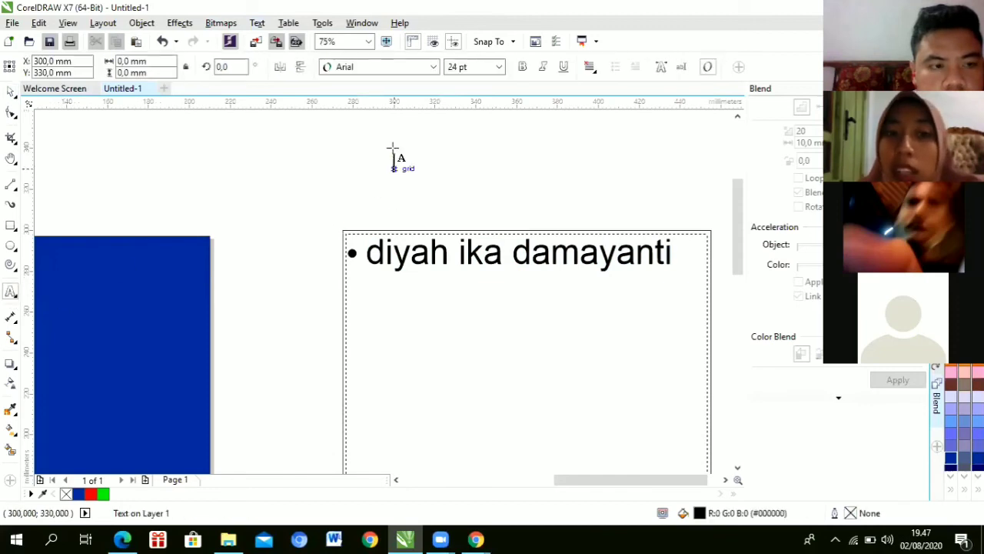
left_click(257, 22)
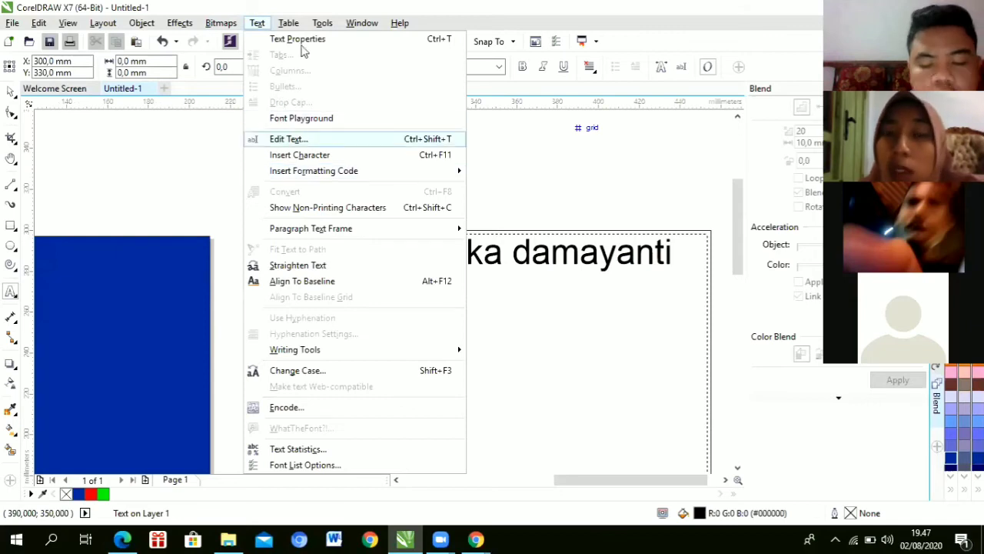
left_click(322, 22)
key("Left")
key("Left")
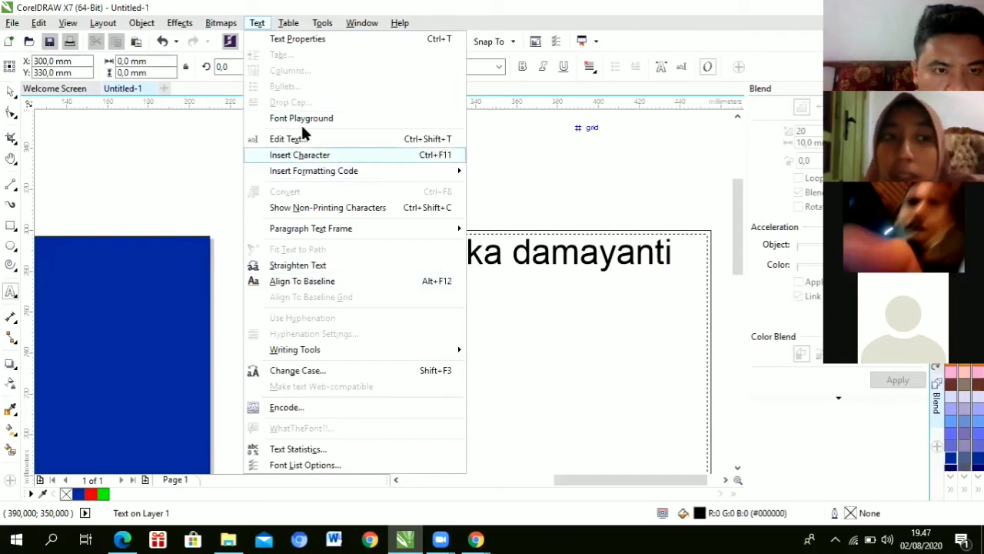
key("Escape")
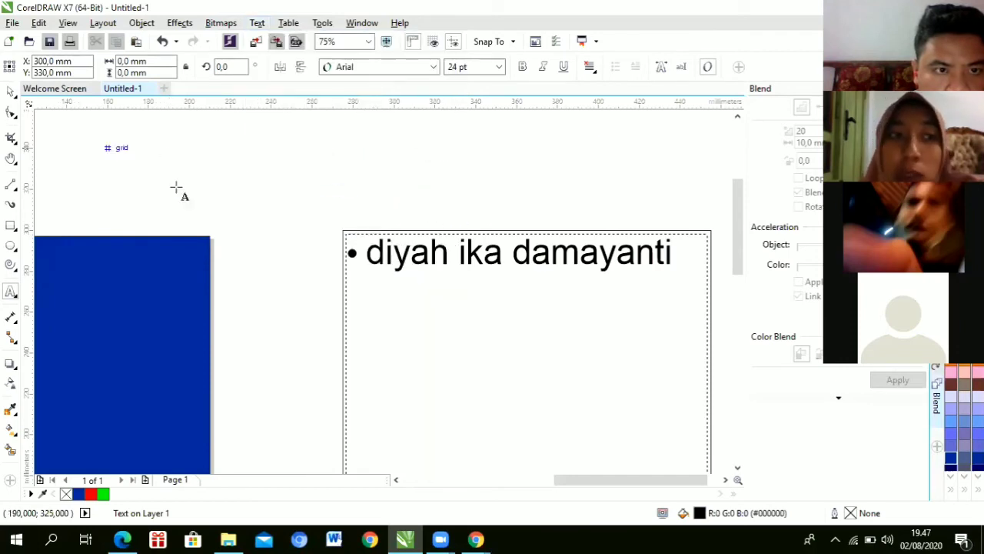
left_click(9, 88)
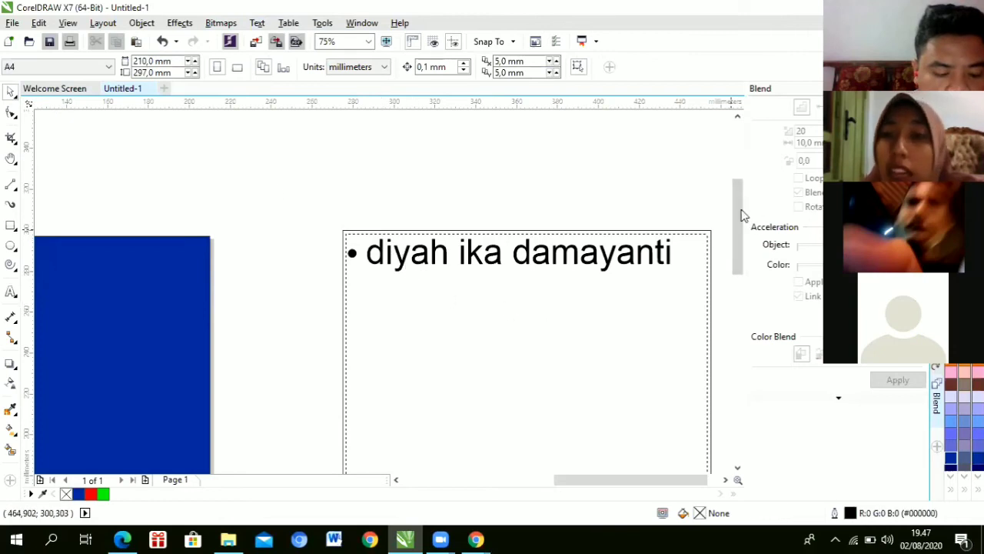
Step: Select all of the bulleted name text inside the frame and delete it
scroll(737, 227, "down", 3)
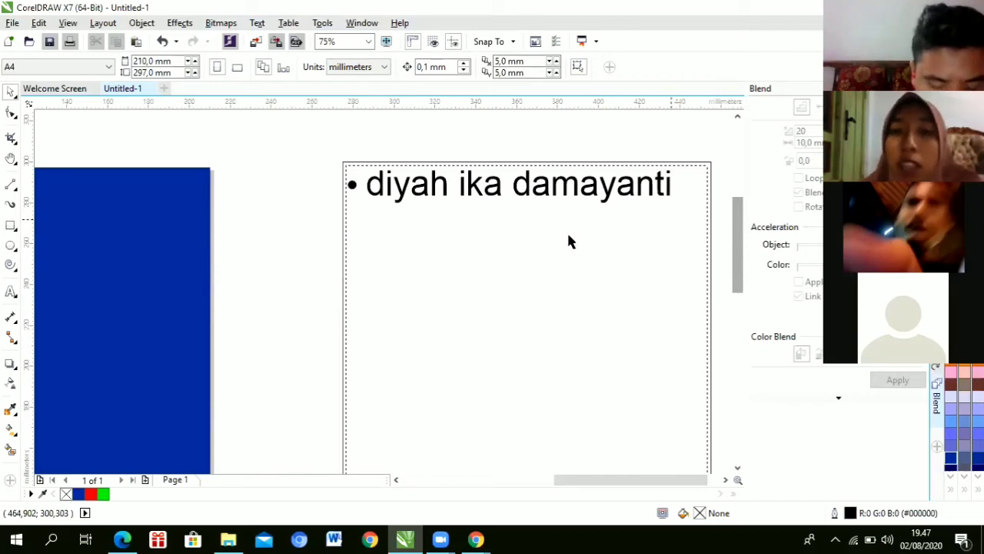
scroll(536, 239, "down", 2)
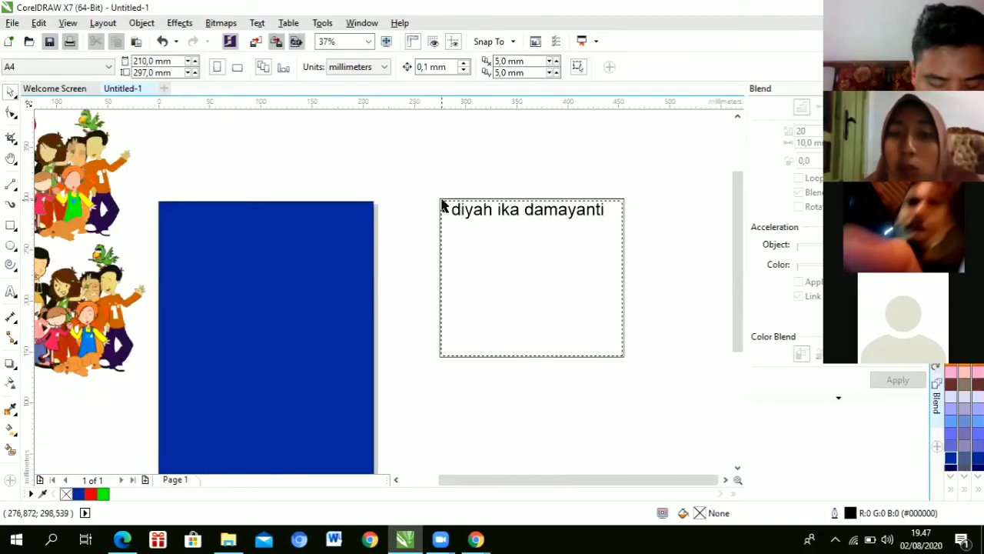
scroll(442, 204, "up", 2)
left_click_drag(697, 479, 707, 479)
left_click(538, 211)
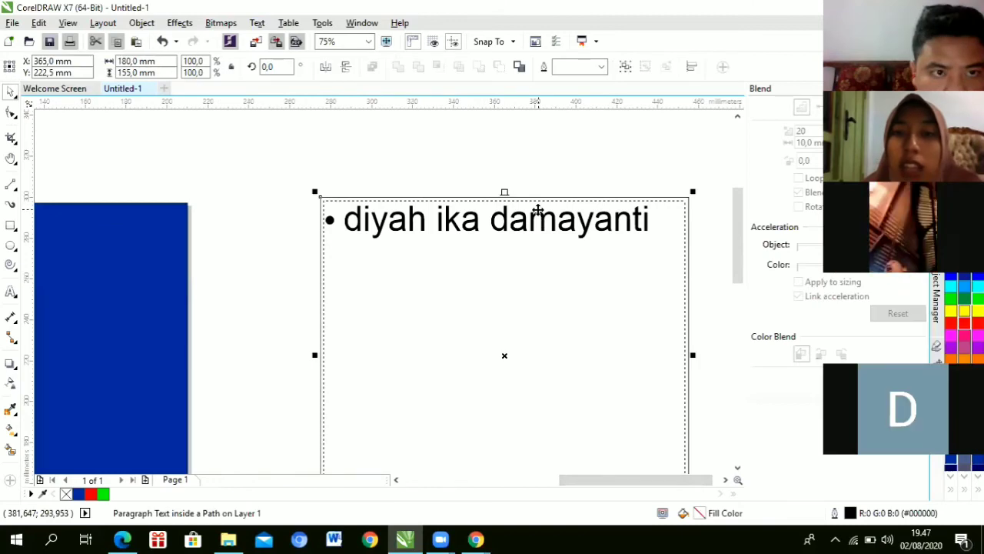
double_click(536, 218)
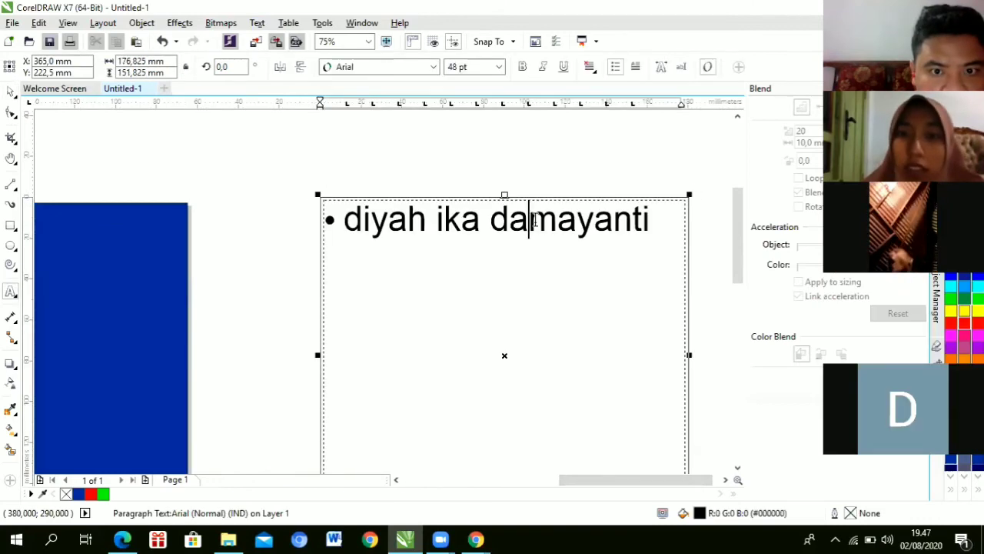
left_click_drag(652, 221, 343, 215)
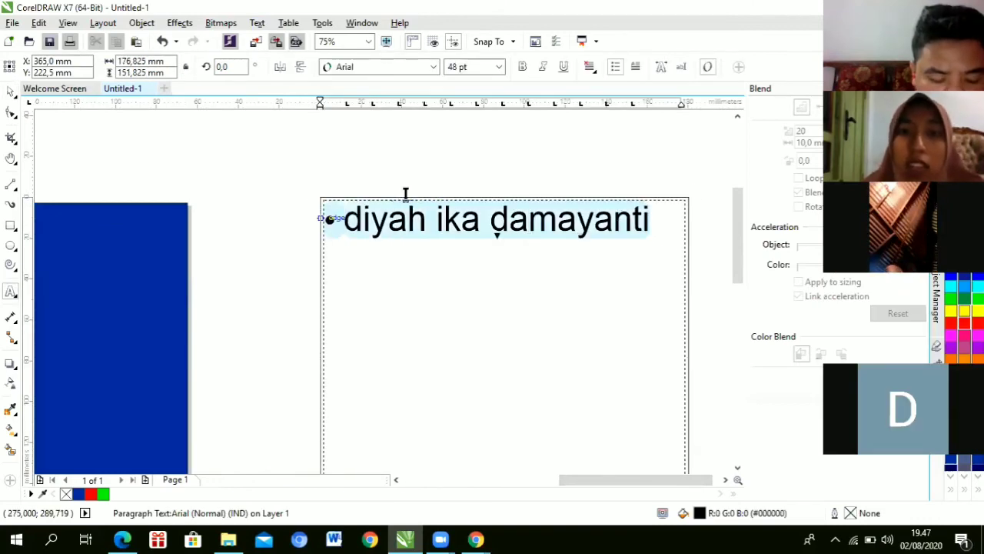
key("Delete")
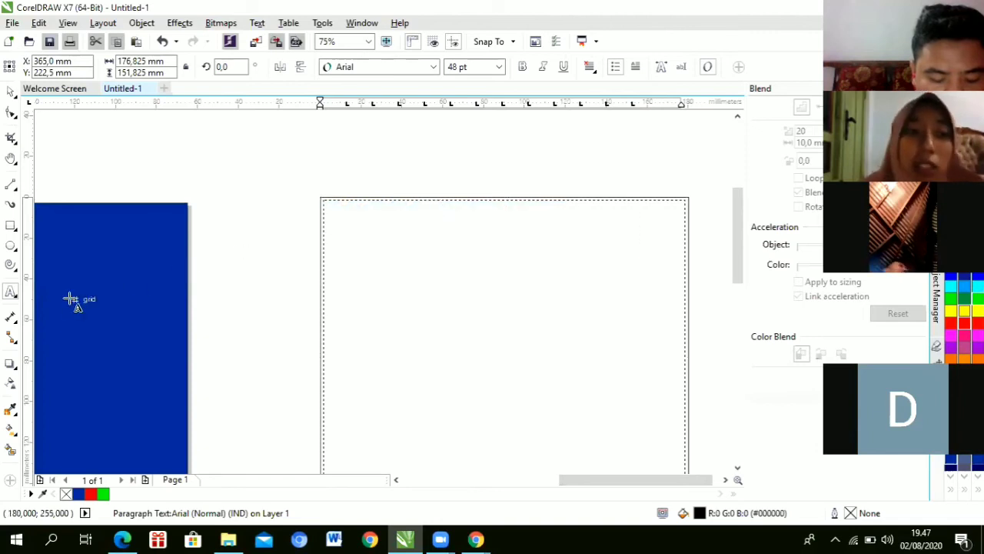
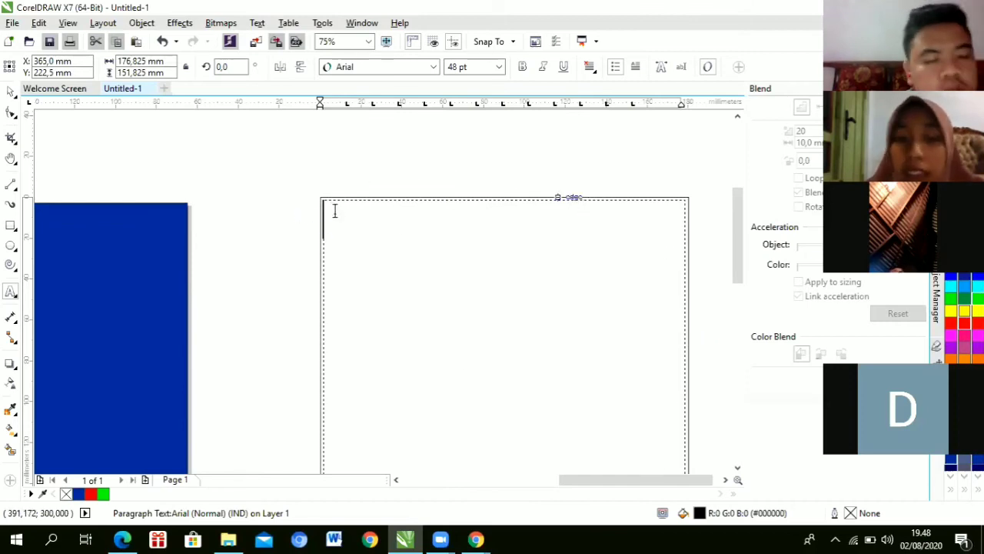
Step: Type 'cvhdfzdzd' into the empty paragraph frame, select the frame and open the Text menu
type("cvhdfzdzd")
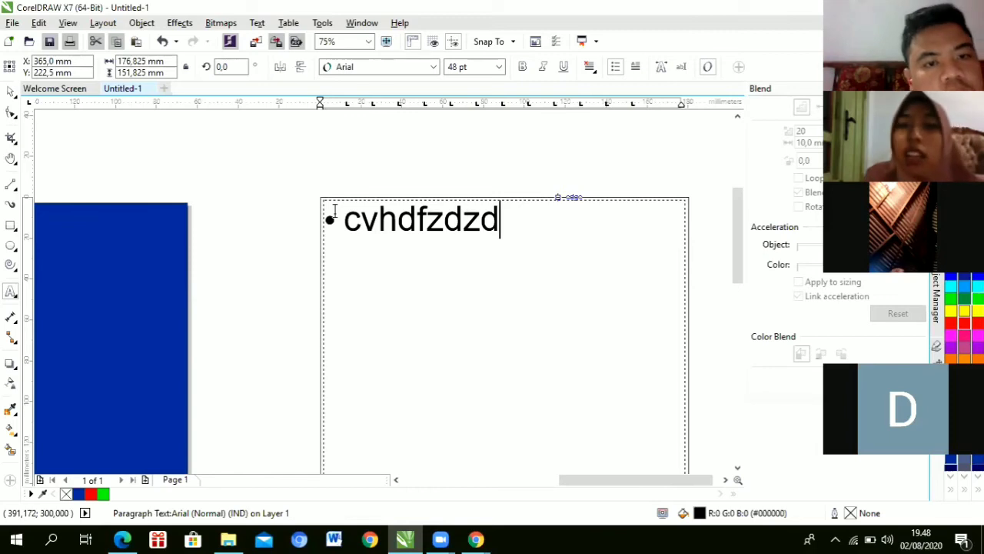
left_click(10, 90)
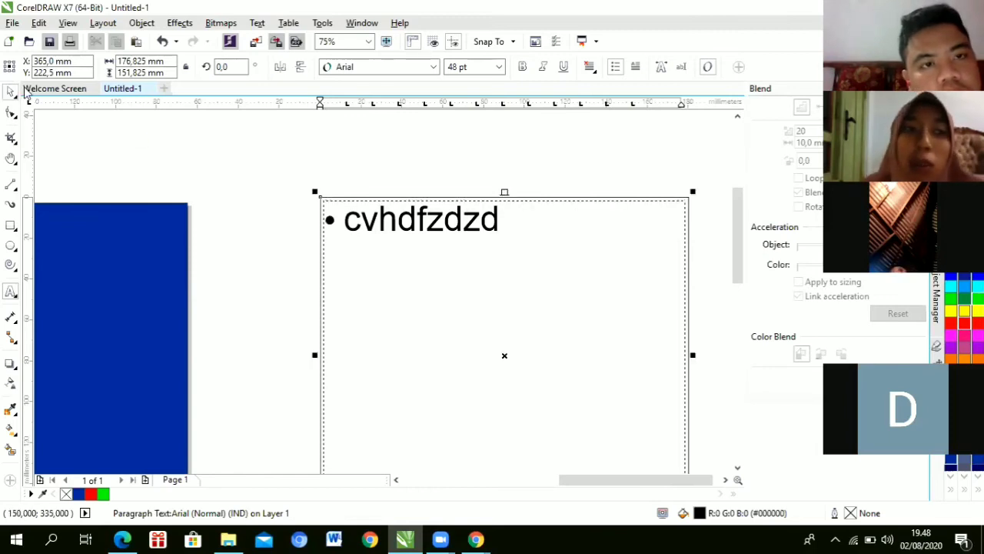
left_click(254, 22)
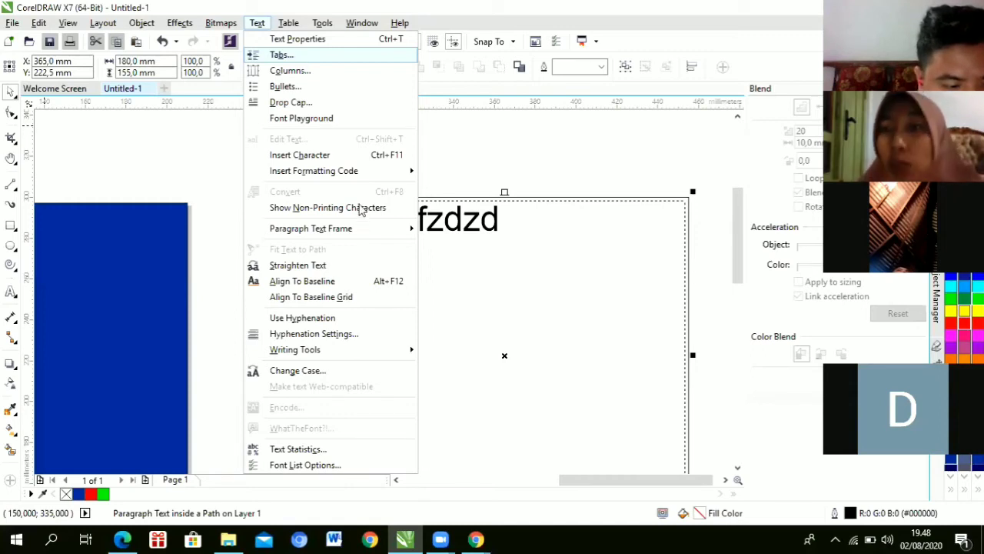
Step: Close the Text menu, zoom the view to 37% and switch to the Text tool
left_click(477, 152)
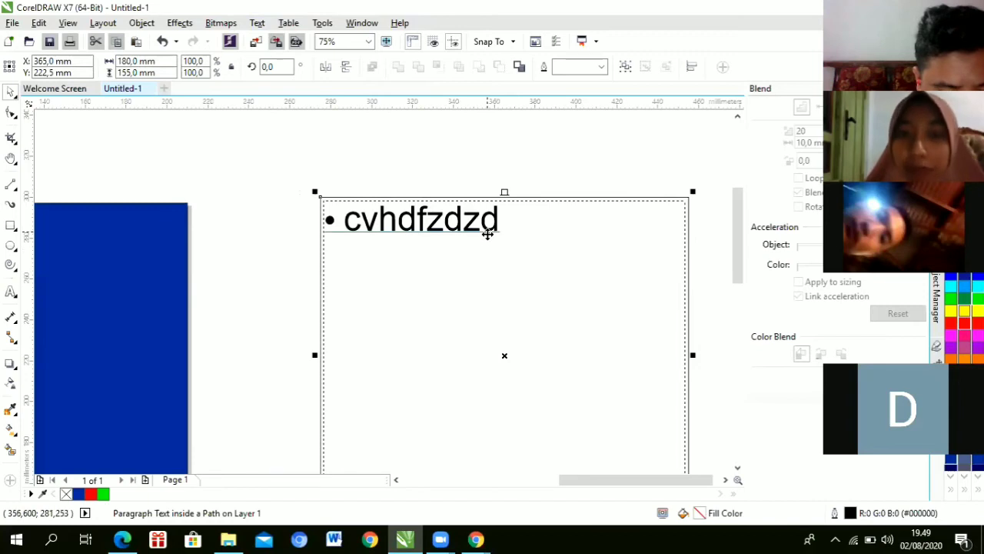
scroll(487, 228, "down", 3)
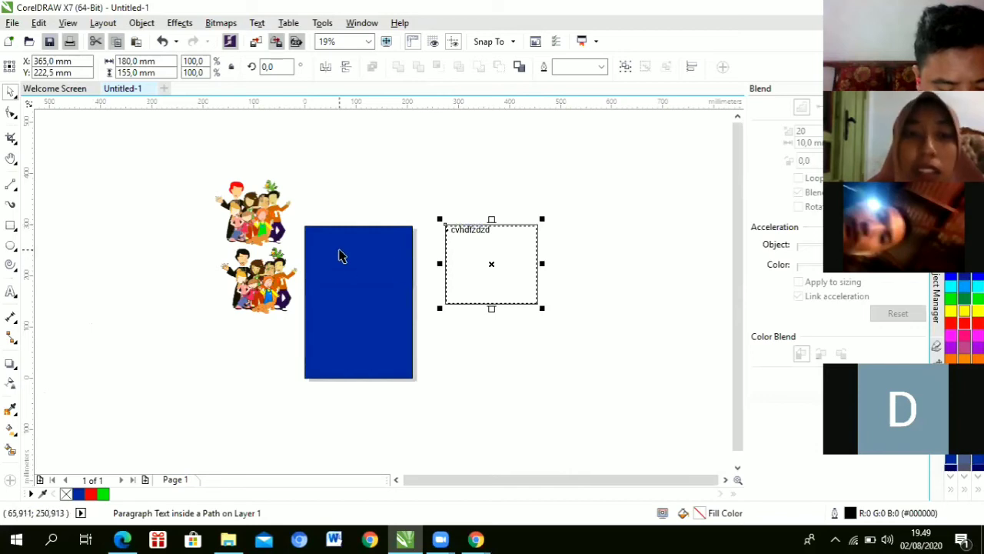
scroll(338, 254, "up", 1)
left_click_drag(742, 208, 743, 233)
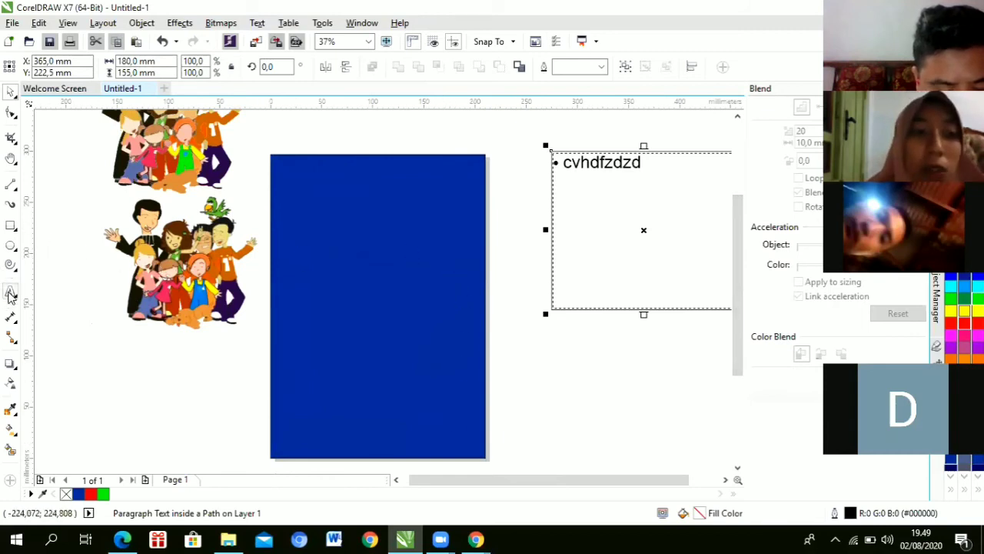
left_click(11, 291)
Step: Add the small text line 'sdfsdg' on the blue rectangle and nudge it slightly into place
left_click(316, 176)
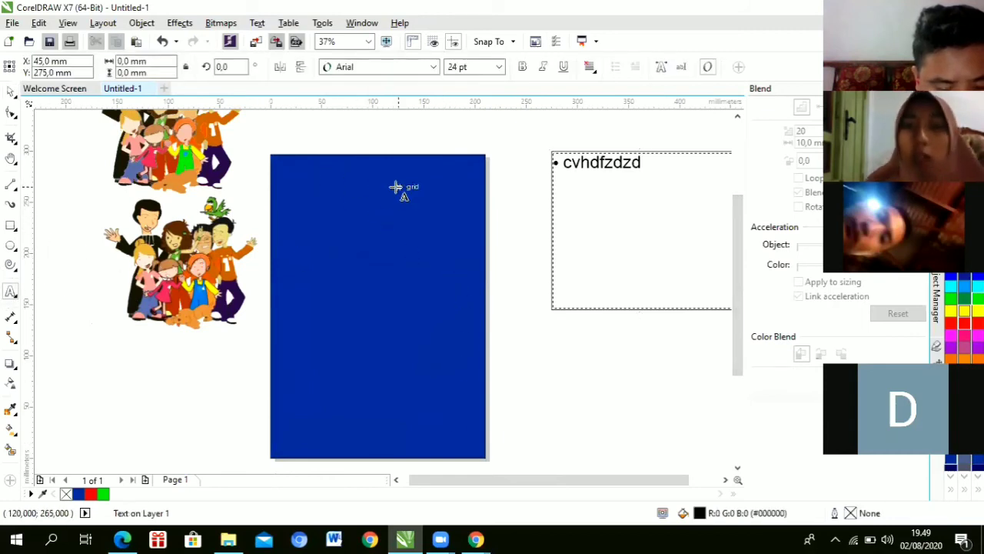
type("sdfsdg")
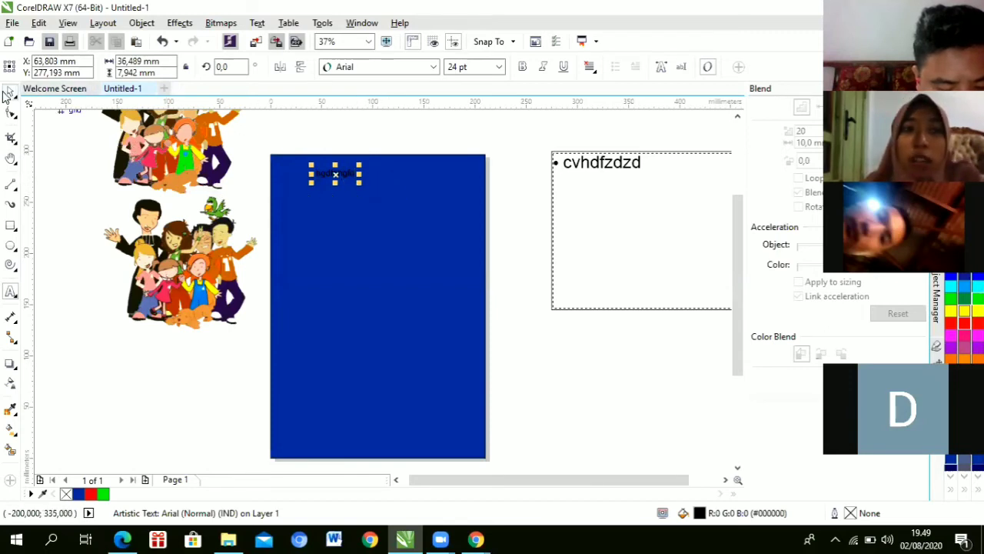
mouse_move(335, 173)
left_mouse_down()
mouse_move(312, 166)
mouse_move(308, 178)
mouse_move(310, 167)
mouse_move(331, 179)
left_mouse_up()
Step: Drag the bulleted 'cvhdfzdzd' frame onto the blue rectangle, just below the small text line
left_click(608, 157)
left_click_drag(545, 174, 407, 217)
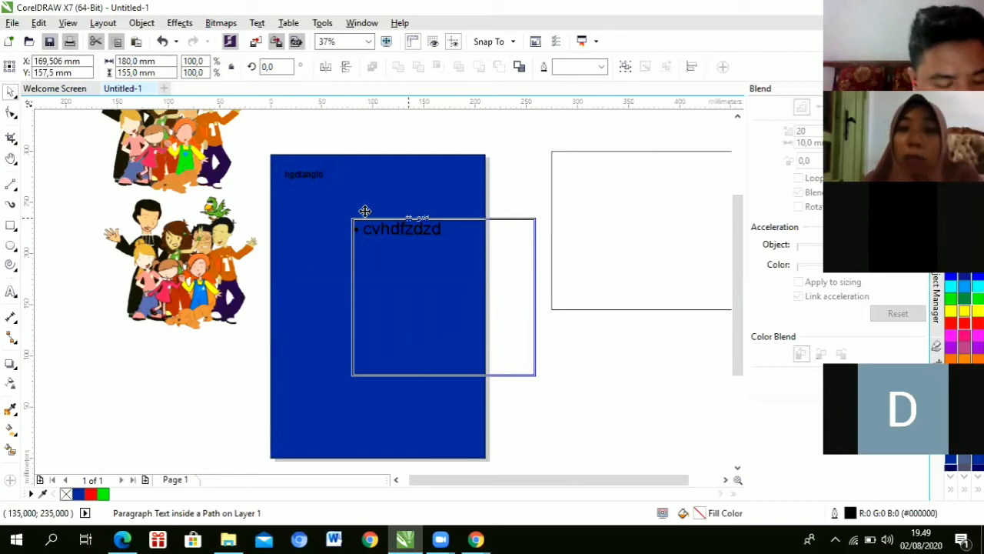
left_click_drag(407, 218, 362, 211)
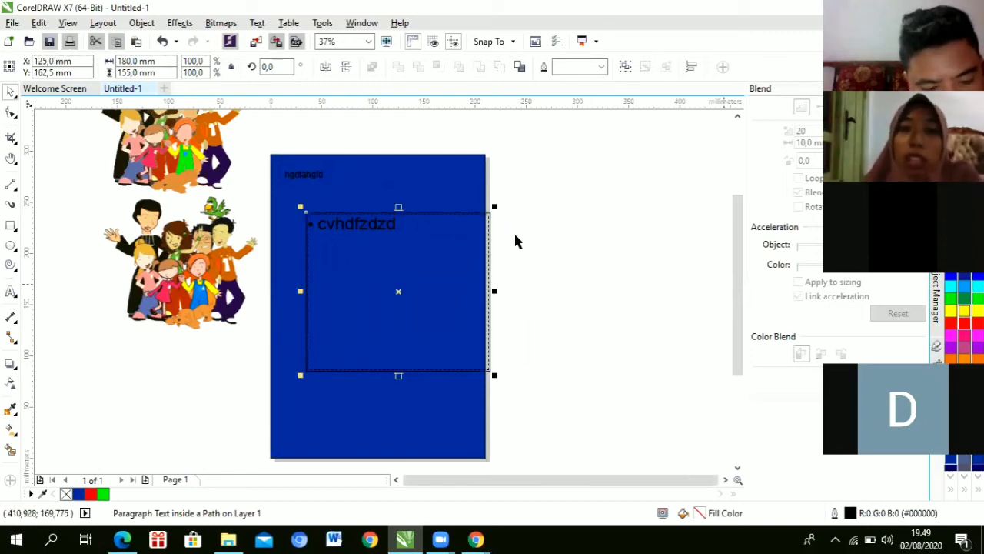
left_click_drag(450, 244, 393, 225)
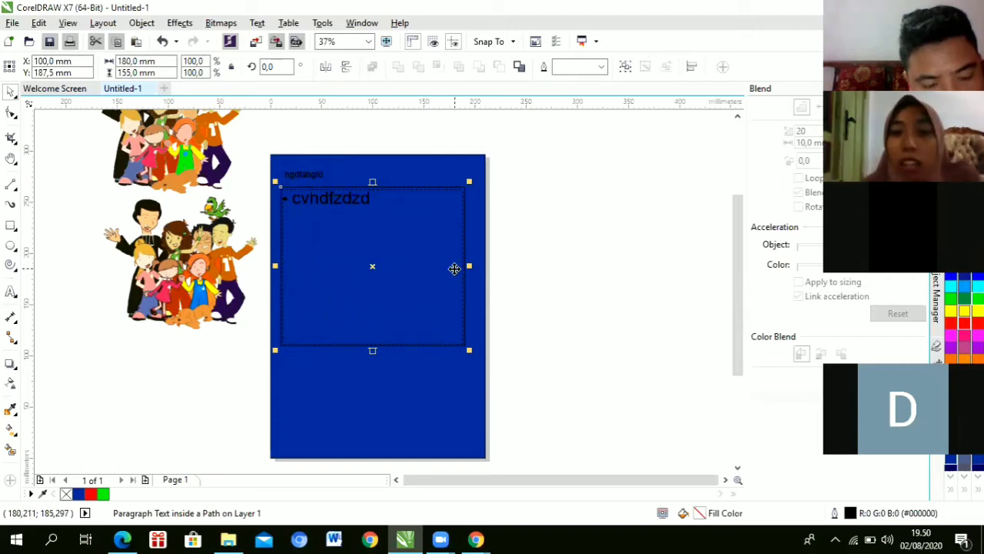
scroll(455, 269, "up", 2)
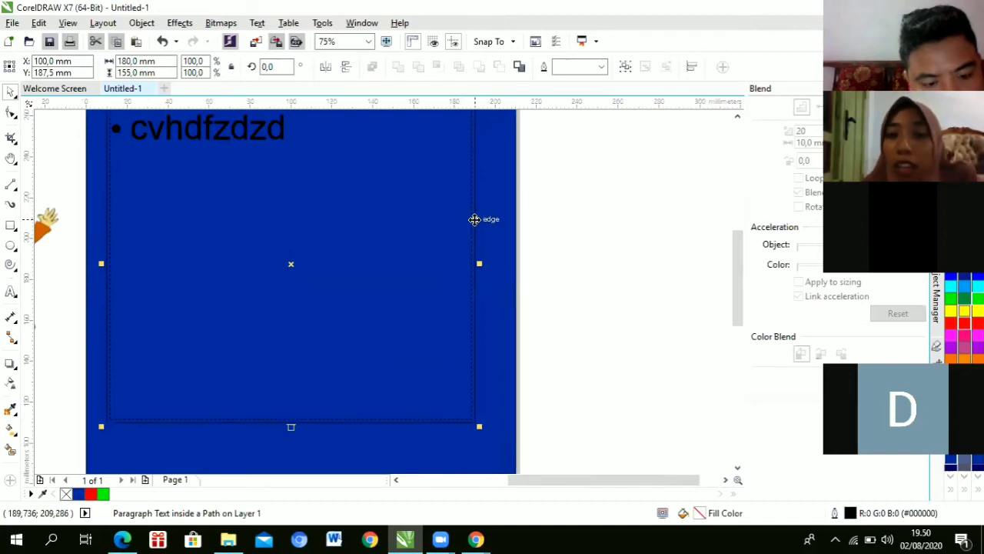
scroll(474, 219, "up", 2)
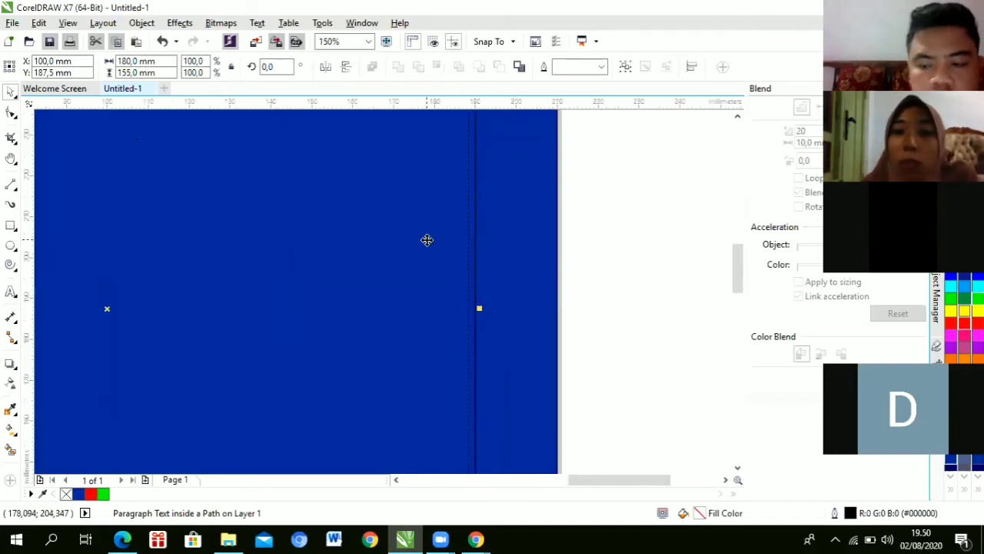
scroll(427, 238, "down", 1)
scroll(427, 239, "down", 2)
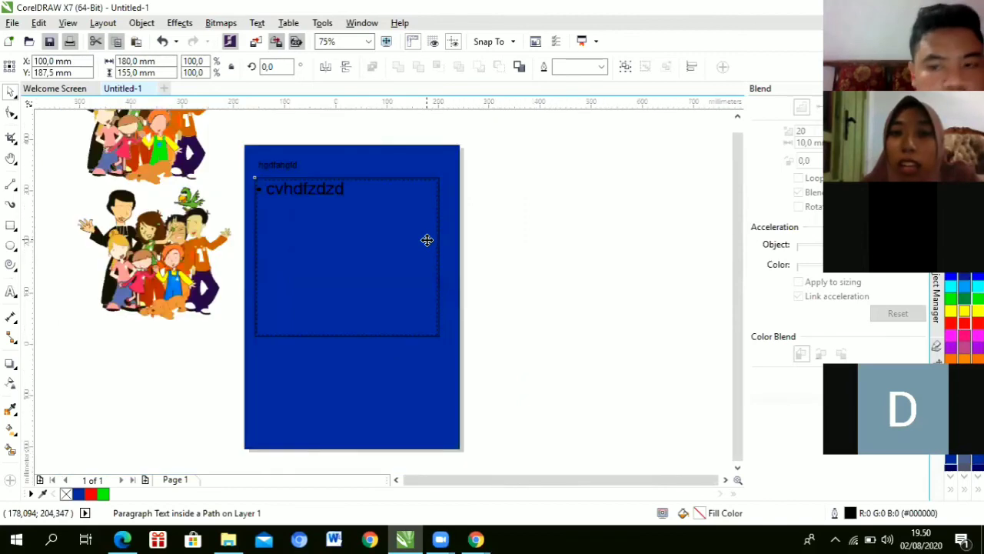
scroll(427, 240, "up", 1)
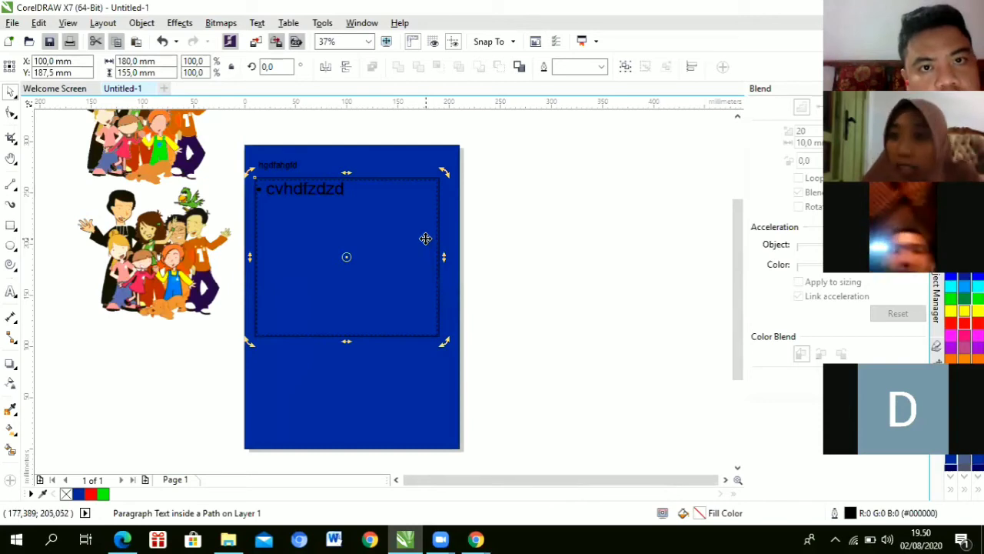
left_click(413, 223)
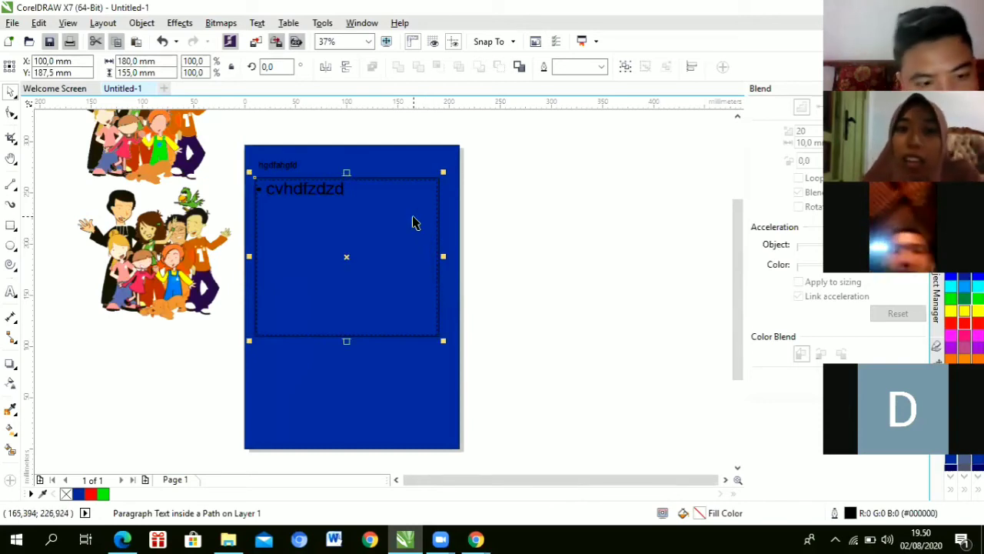
Step: Set the outline width of the bulleted 'cvhdfzdzd' text frame to None
double_click(413, 218)
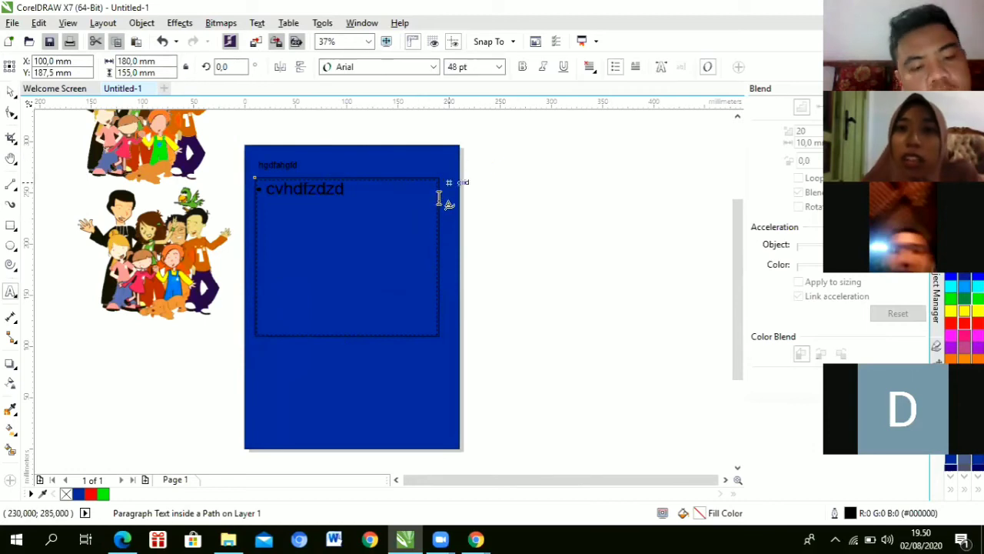
left_click(418, 199)
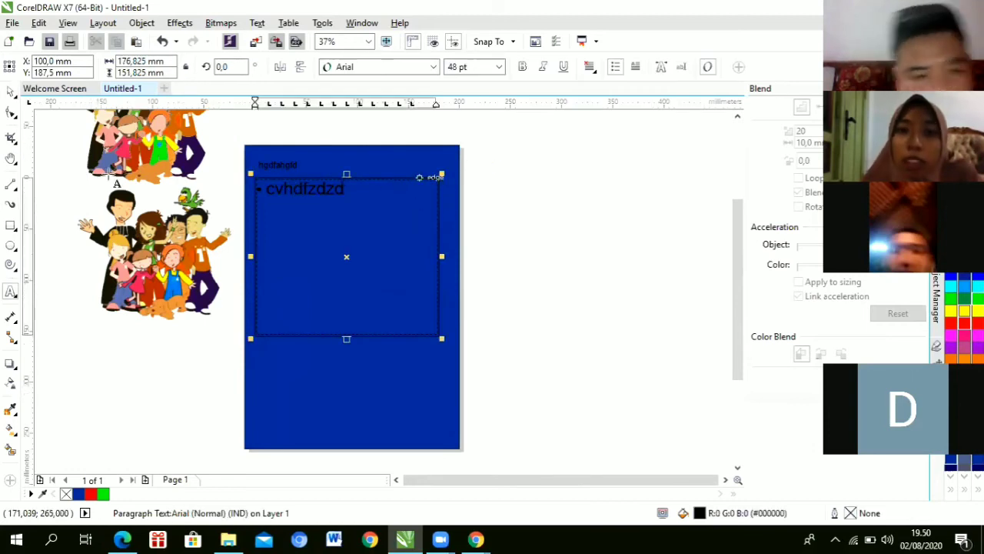
left_click(9, 92)
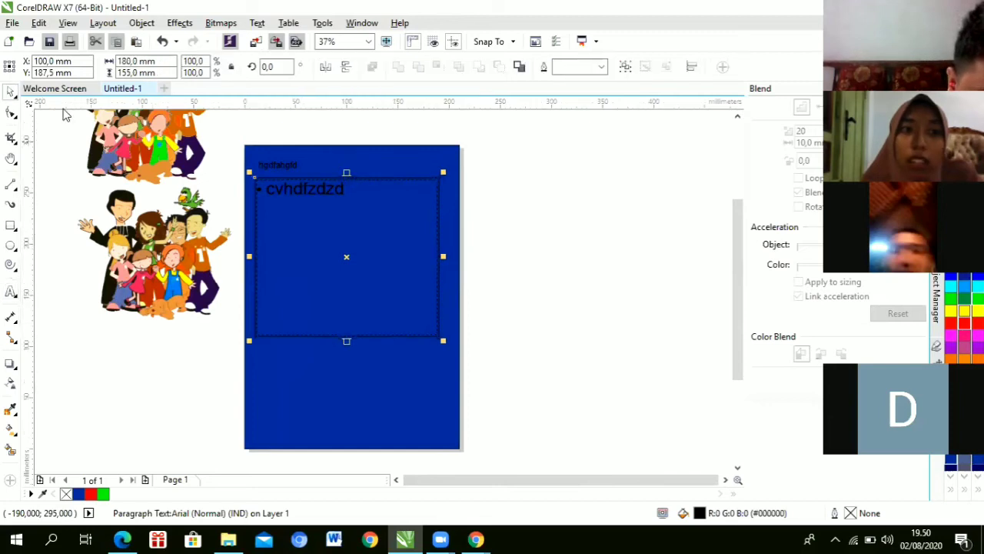
left_click(578, 70)
left_click(572, 82)
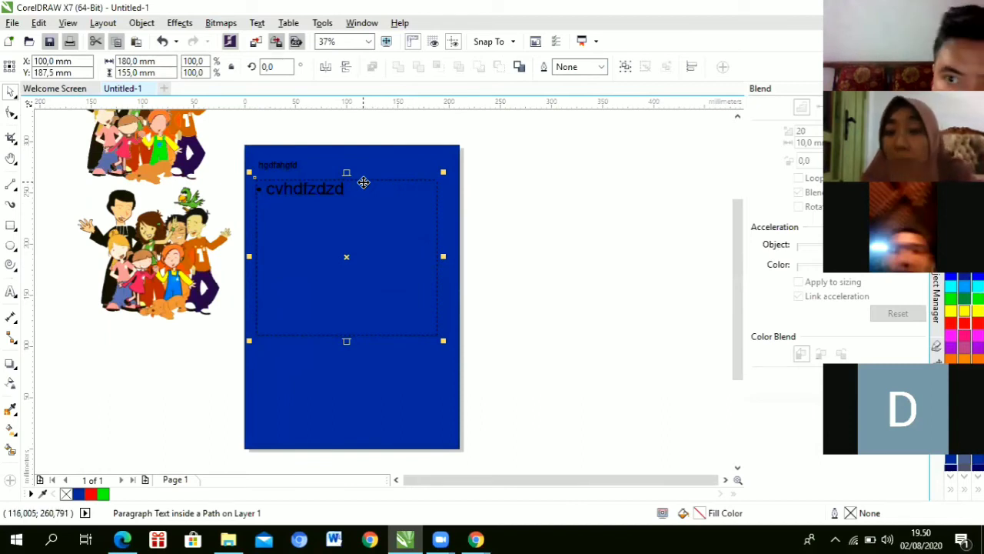
scroll(375, 190, "up", 1)
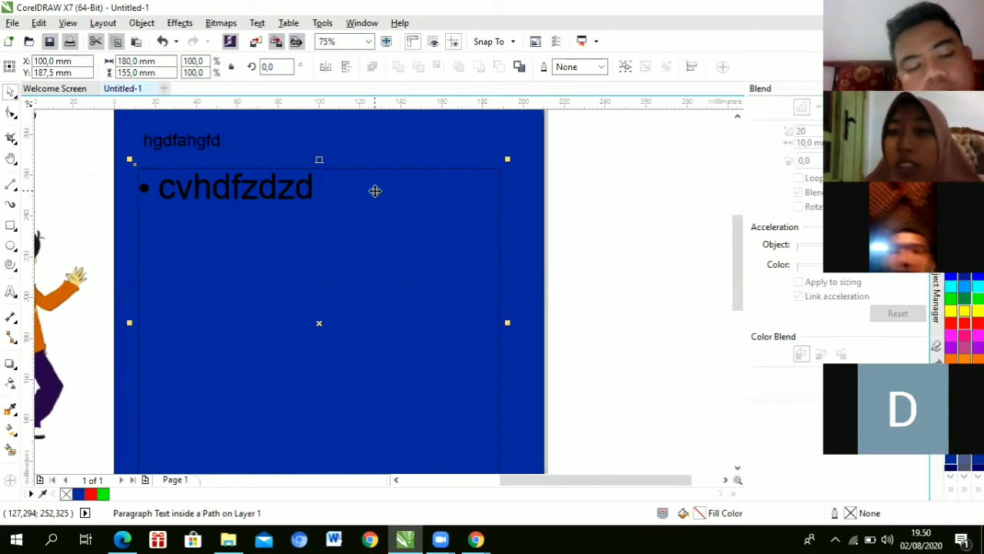
scroll(375, 190, "down", 1)
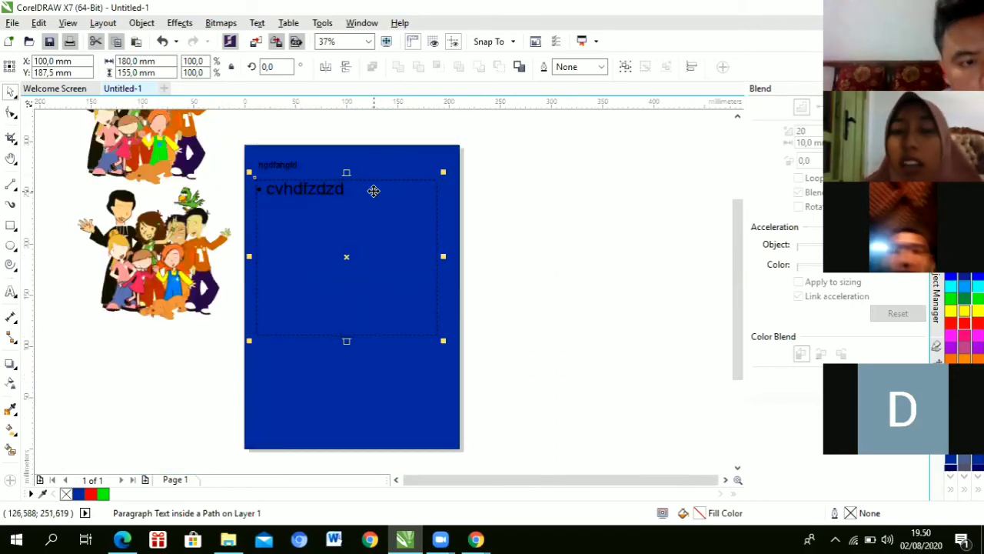
scroll(374, 191, "up", 1)
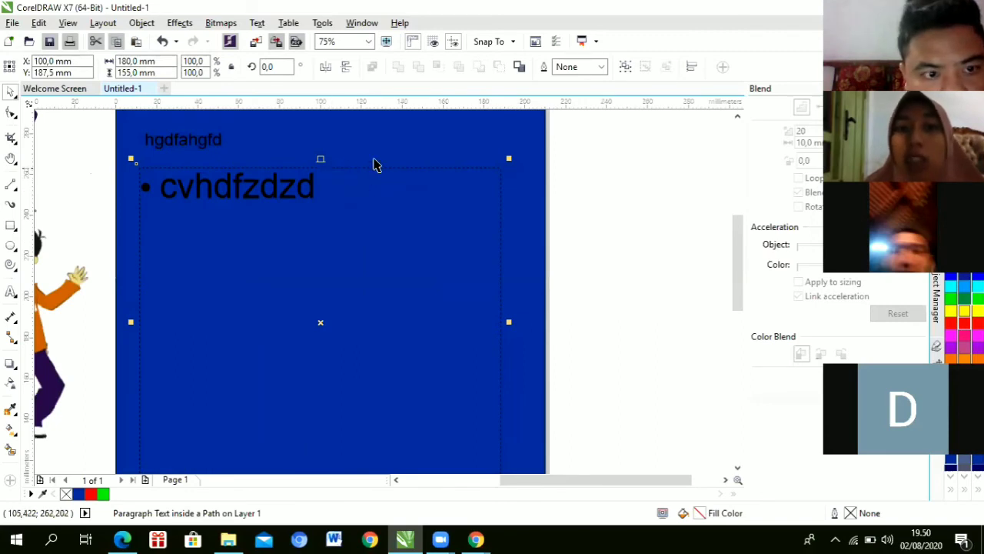
scroll(394, 164, "down", 1)
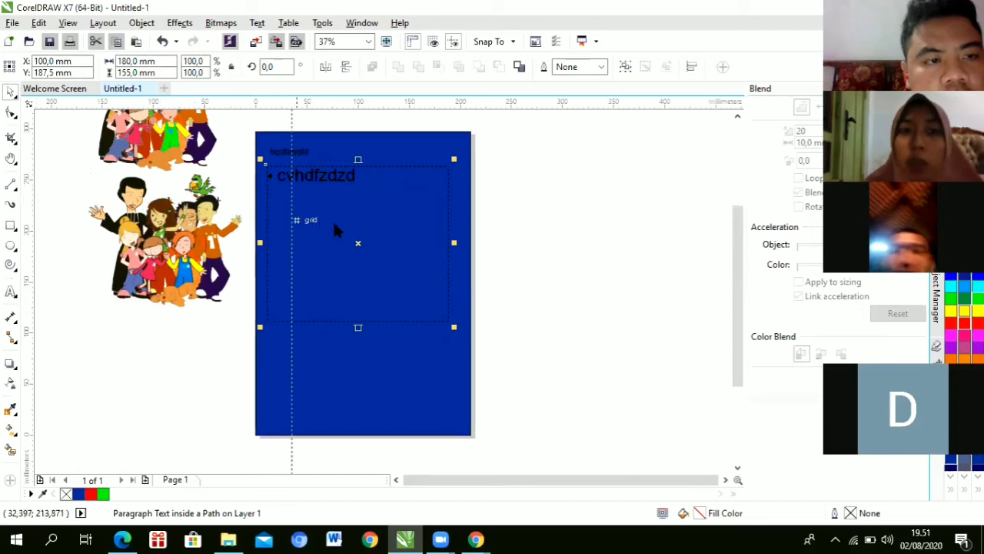
Step: Clear the selection, then select and delete the vertical guideline at 190 mm
left_click(450, 204)
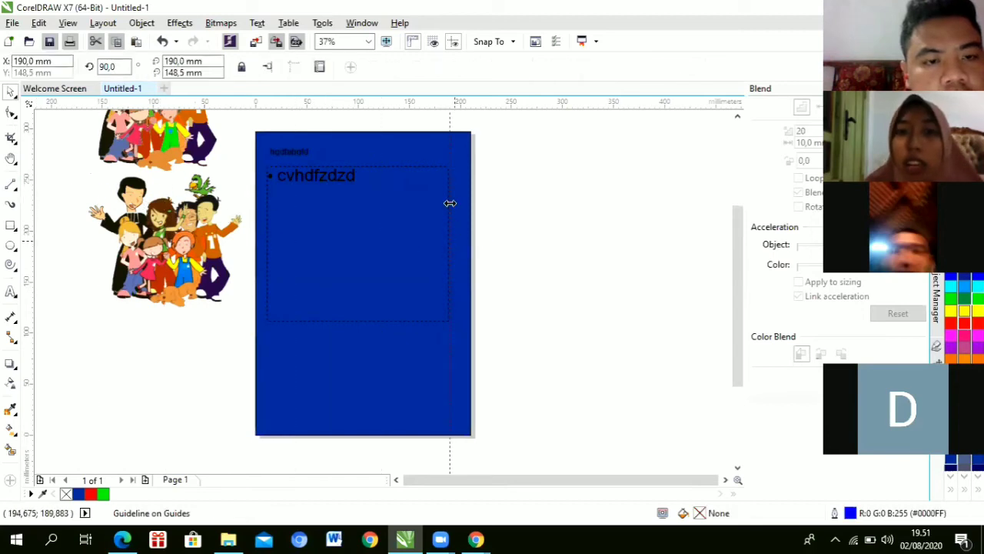
left_click(509, 175)
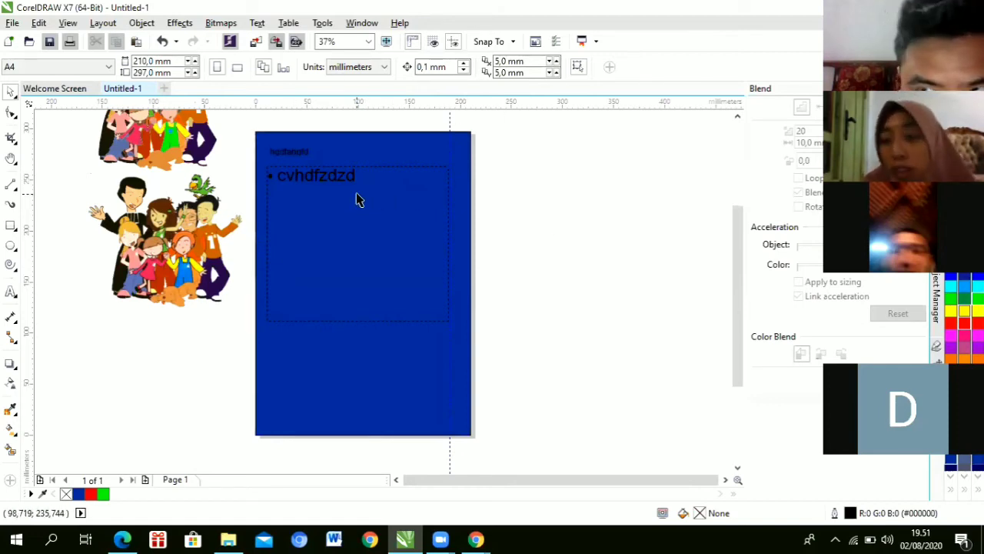
left_click(451, 129)
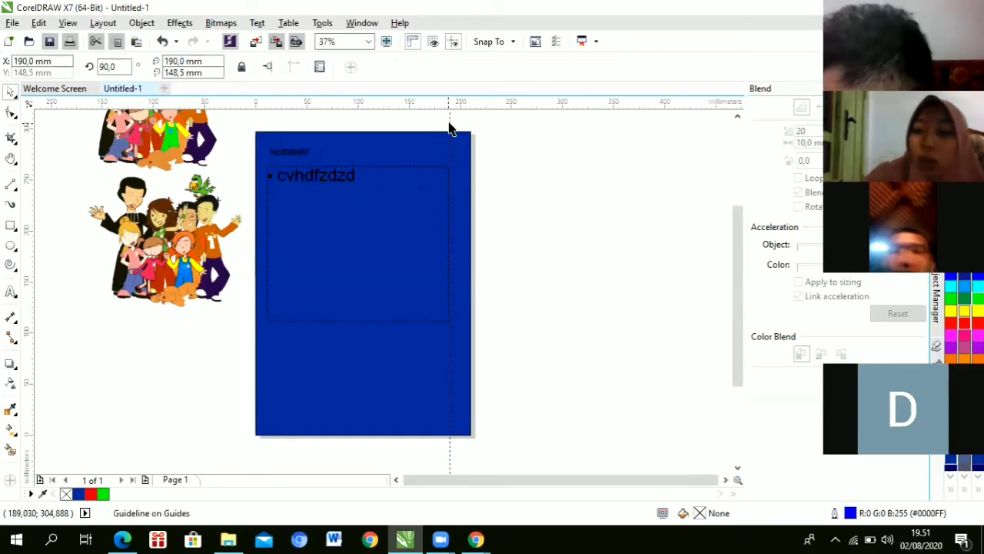
key("Delete")
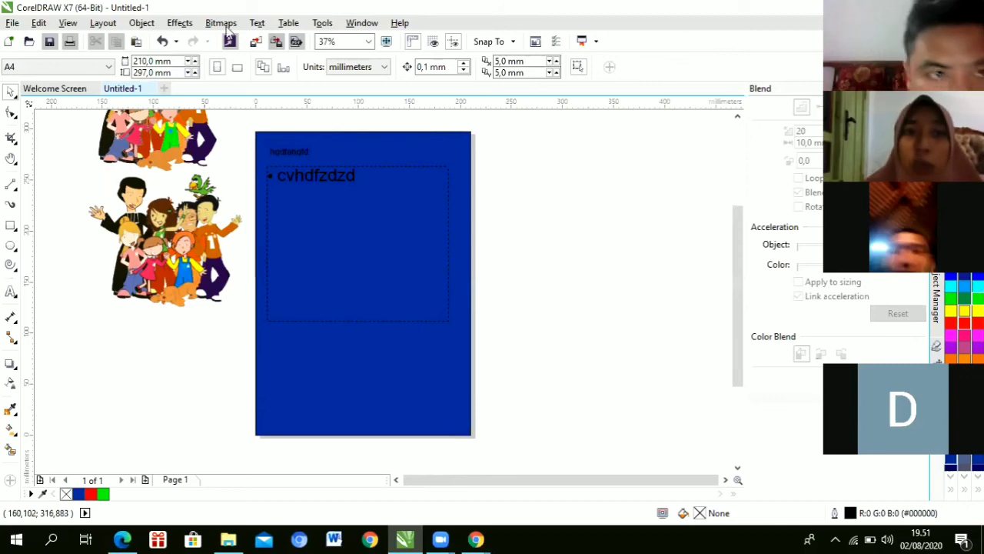
left_click(257, 23)
key("Left")
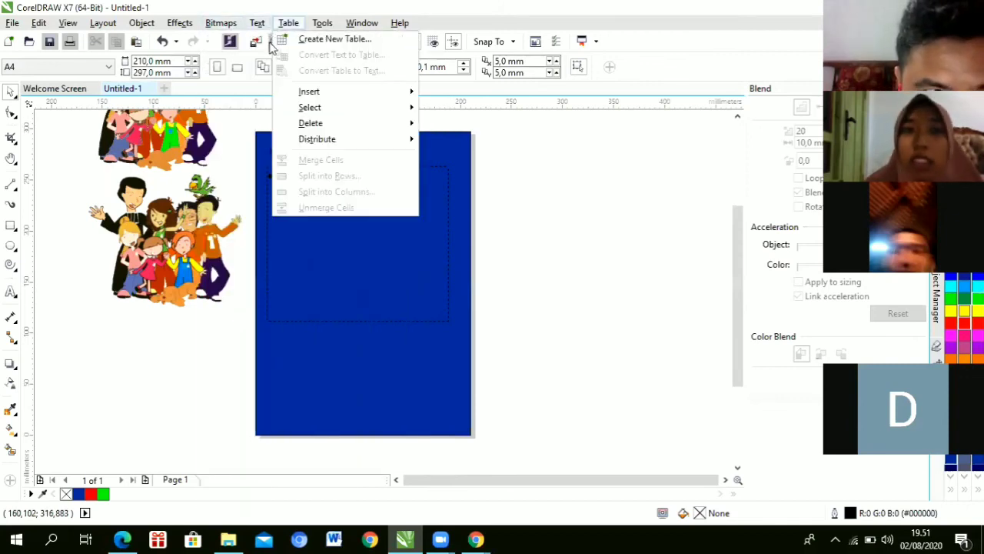
mouse_move(269, 28)
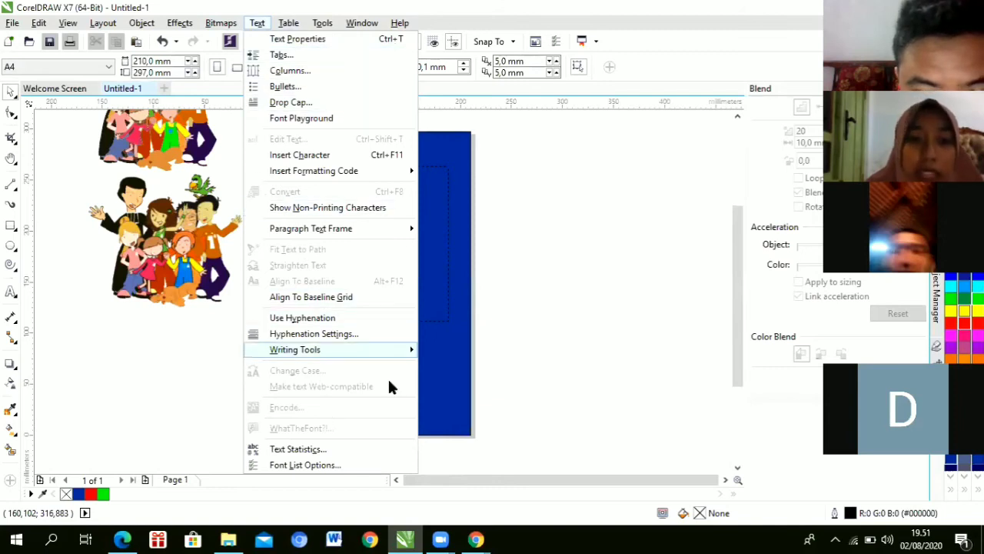
left_click(505, 271)
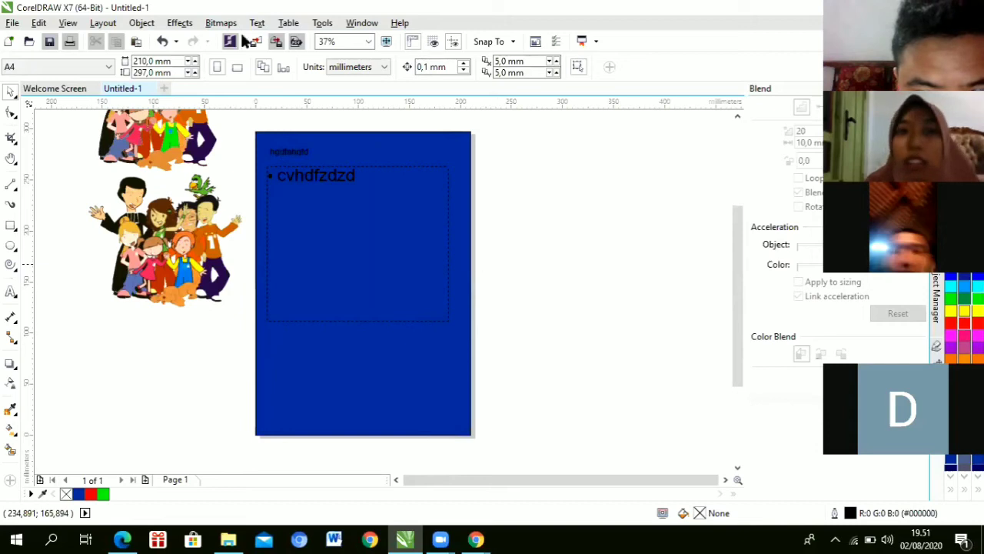
left_click(178, 25)
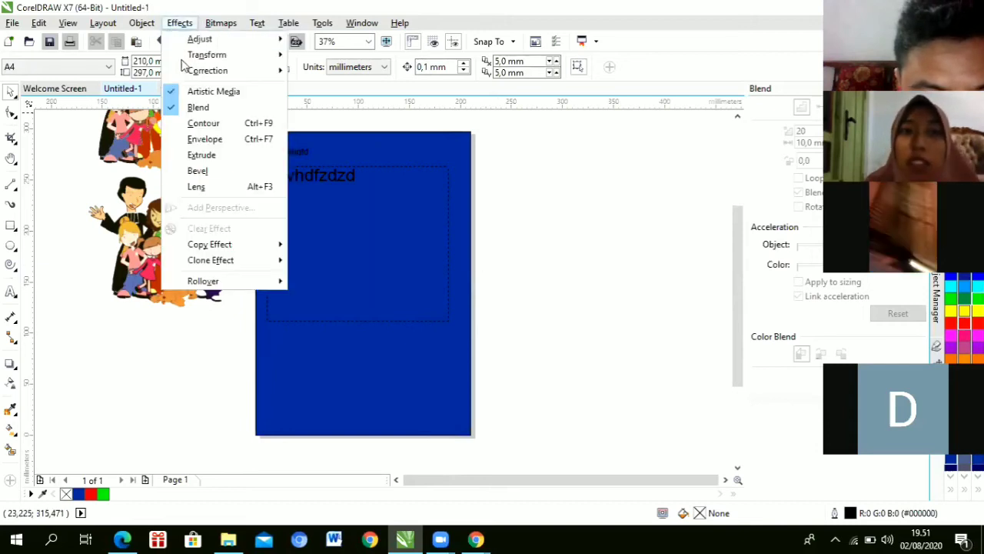
left_click(497, 206)
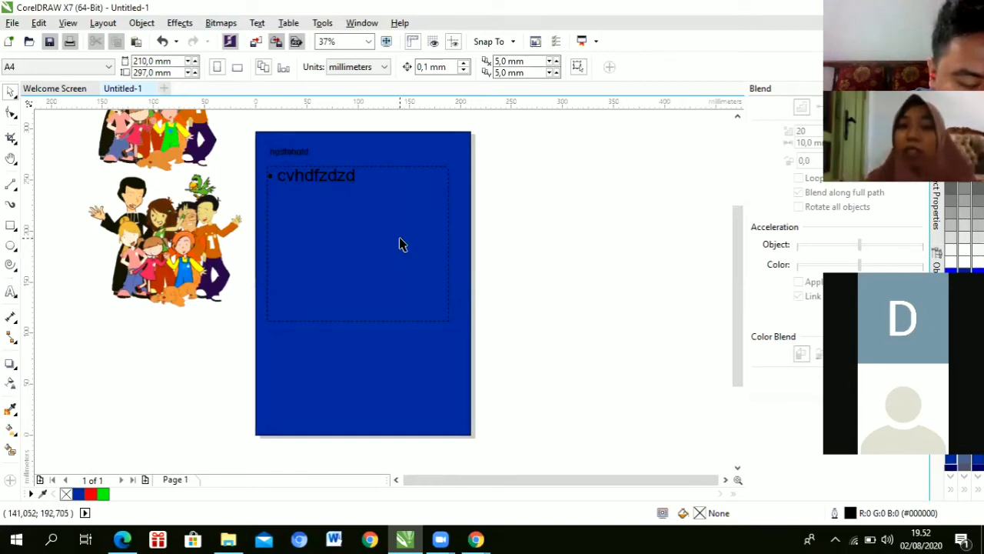
Step: Zoom in to 75%, then out to 19% to see the whole page and clipart
scroll(408, 261, "up", 2)
scroll(407, 262, "down", 4)
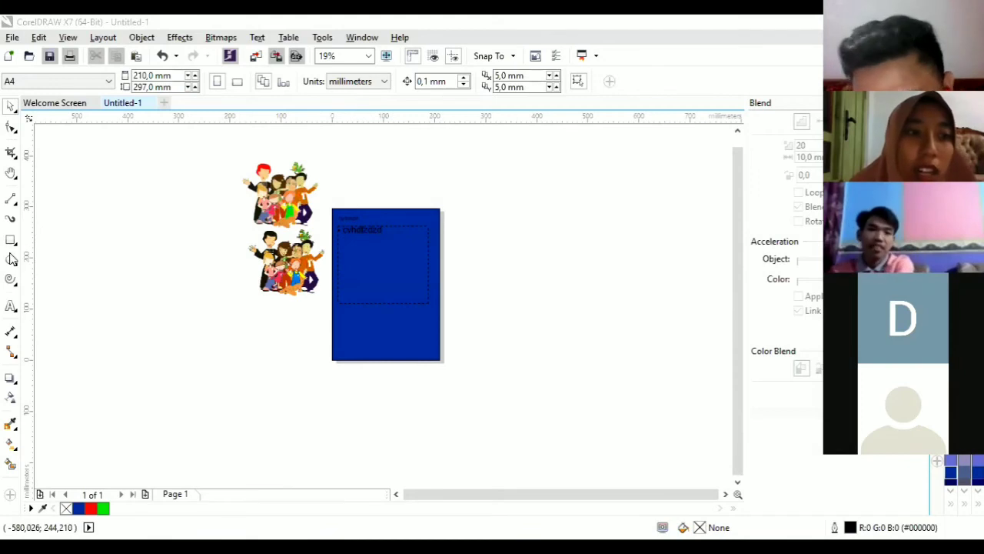
left_click(11, 306)
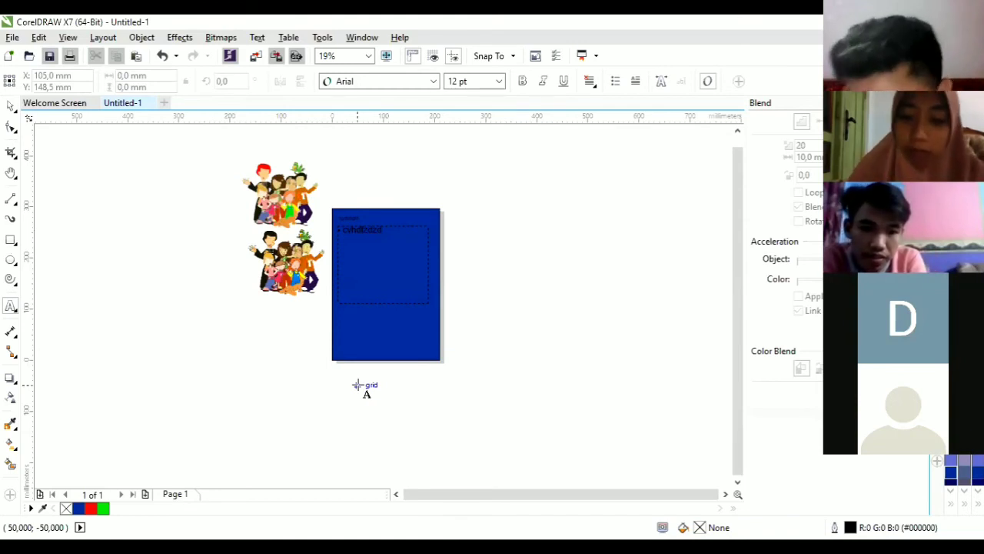
Step: Start a new Arial 24 pt text entry on the canvas just below the blue page
key("d")
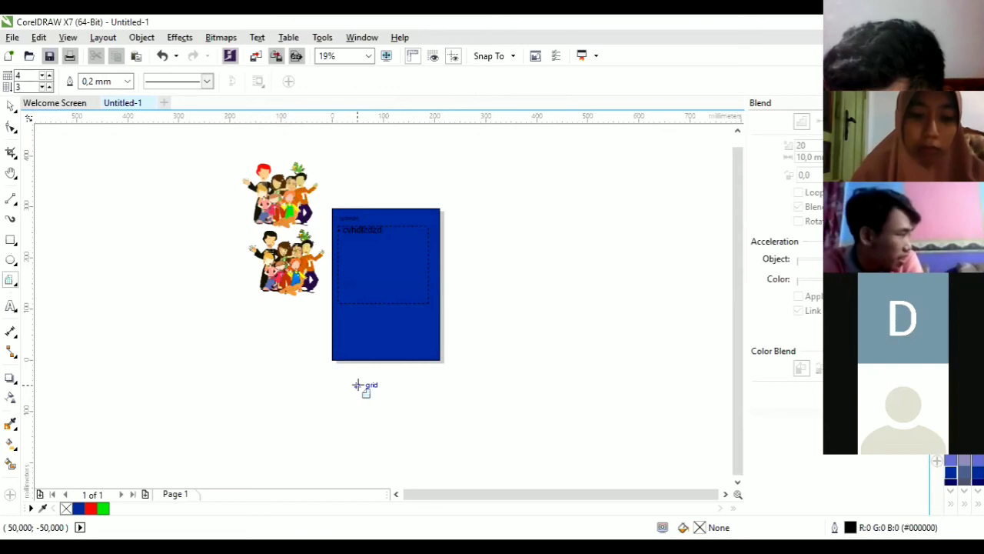
key("a")
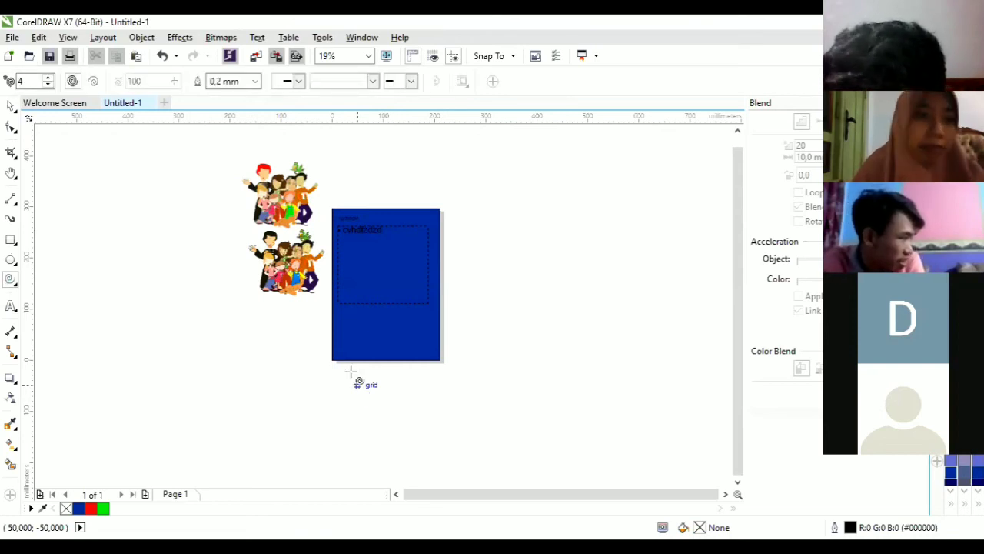
left_click(12, 105)
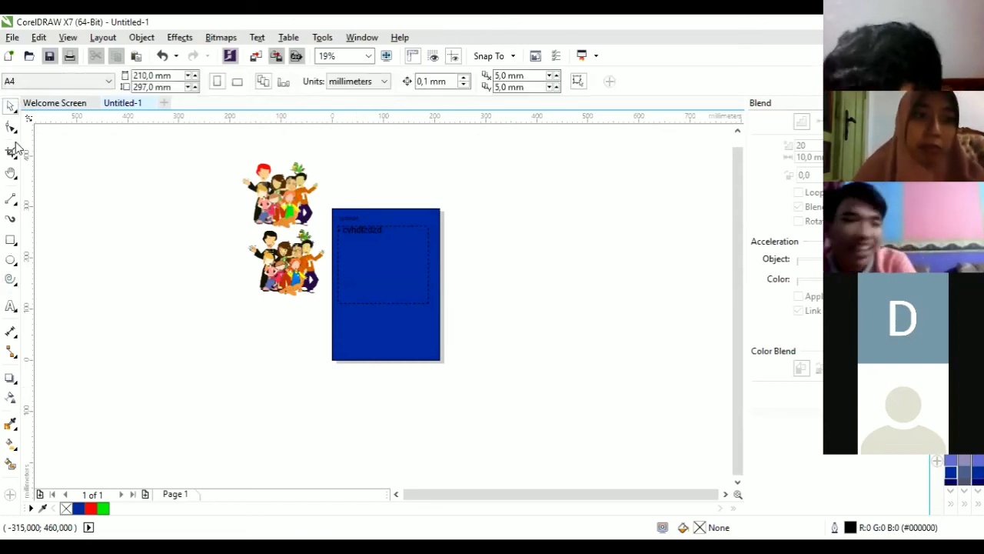
left_click(13, 309)
left_click(374, 399)
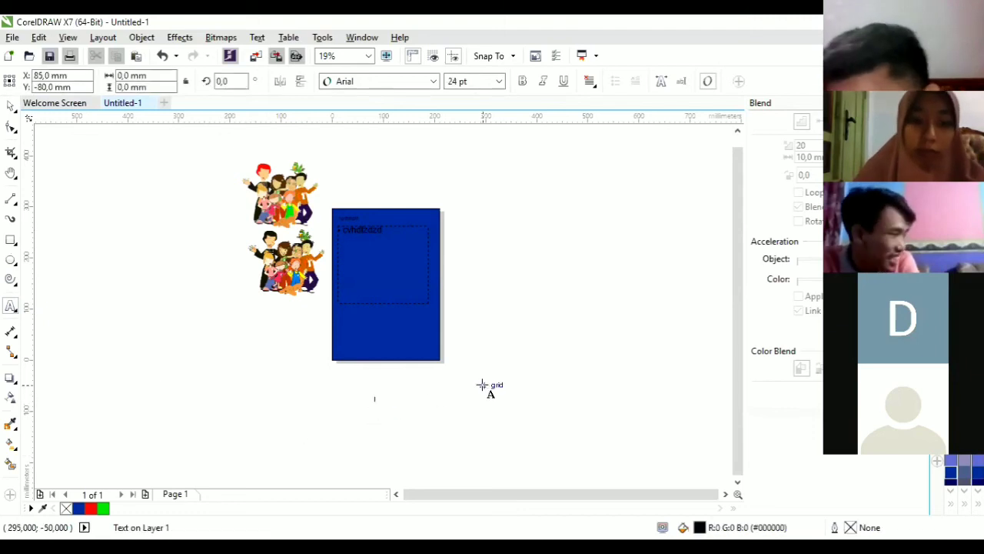
Step: Enter 'coreldraw', scale it about eight times to roughly 209 pt, and move it onto the blue page
type("a")
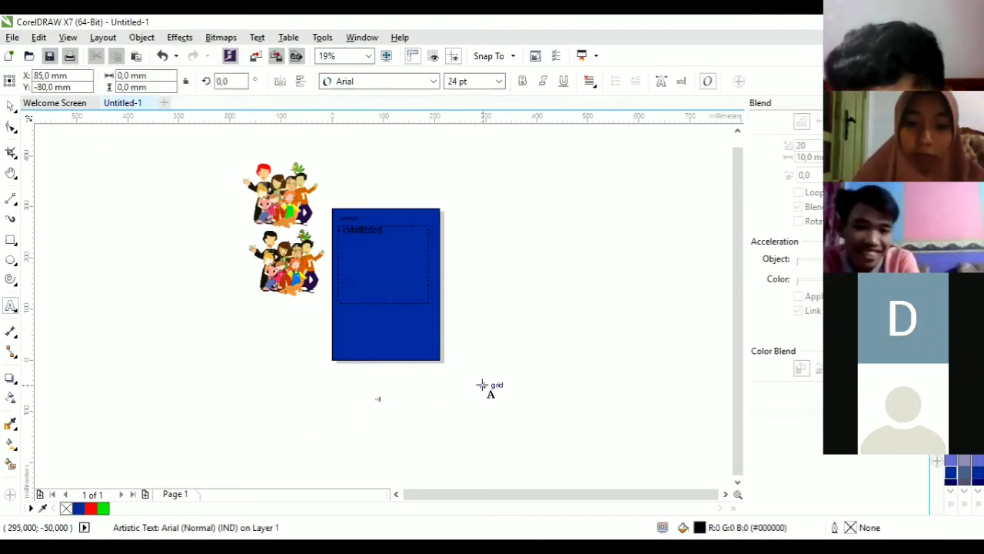
type("a")
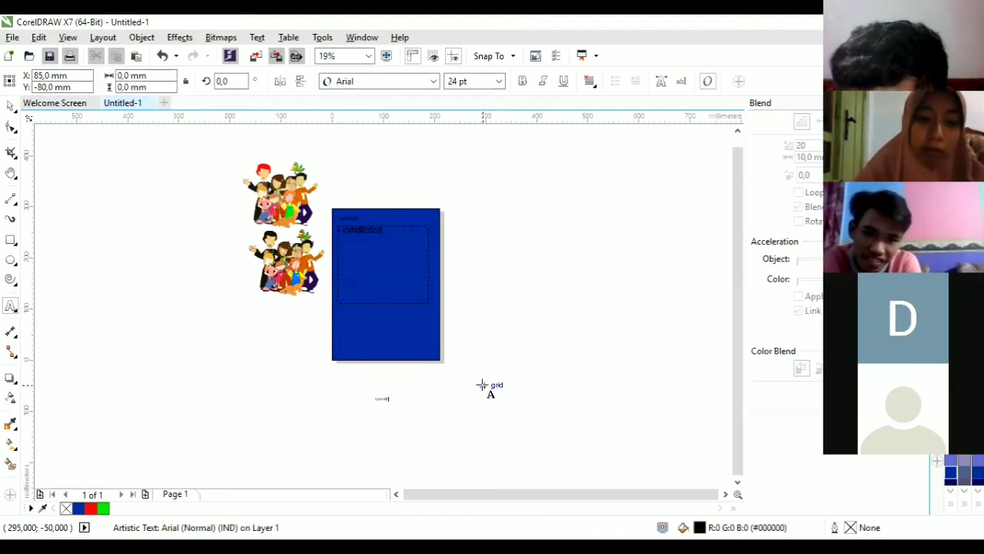
left_click(11, 106)
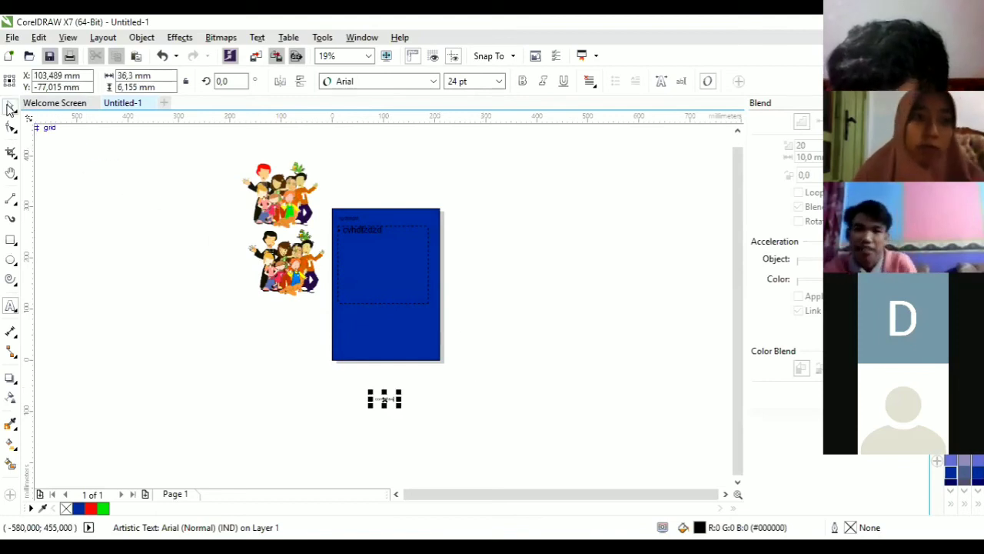
left_click_drag(370, 393, 226, 305)
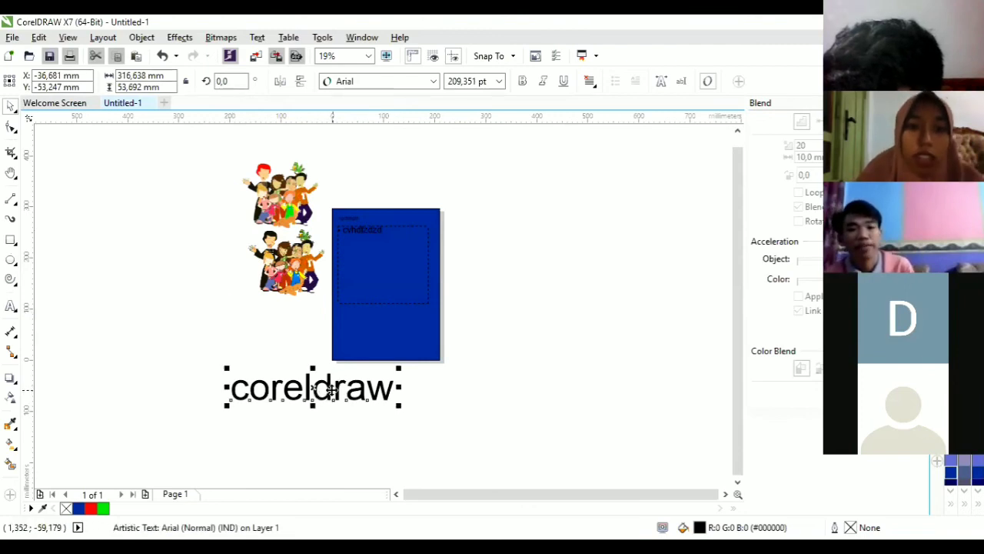
left_click_drag(331, 387, 479, 268)
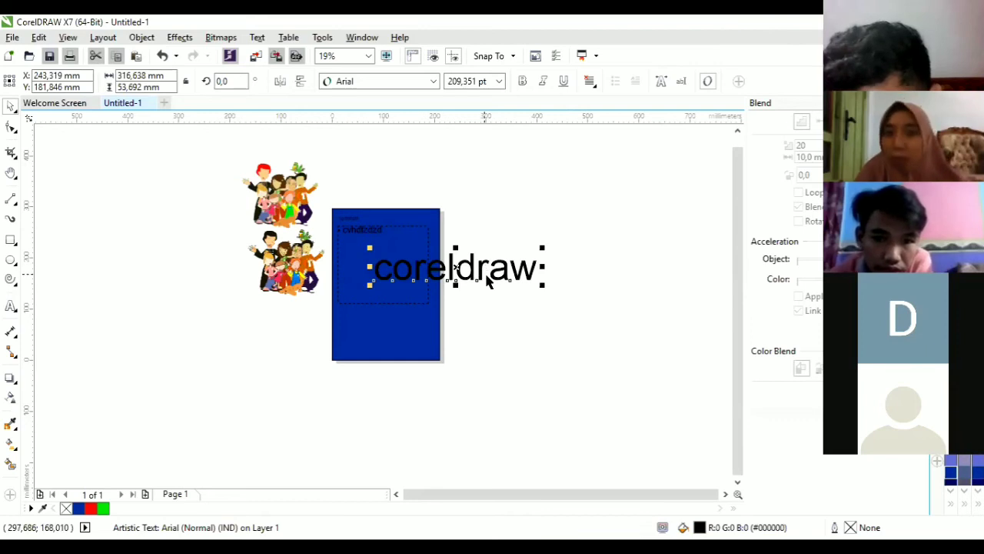
scroll(480, 281, "up", 2)
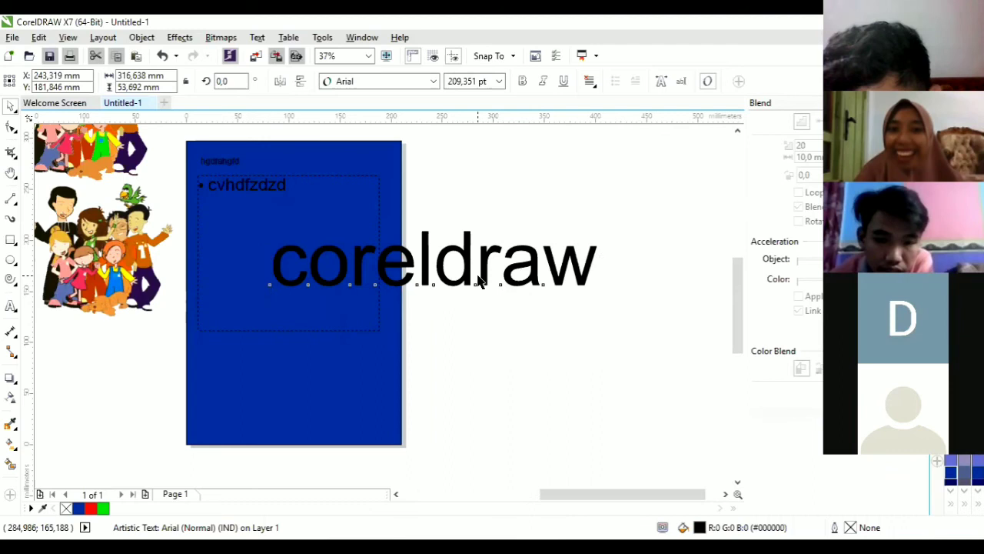
scroll(478, 281, "up", 2)
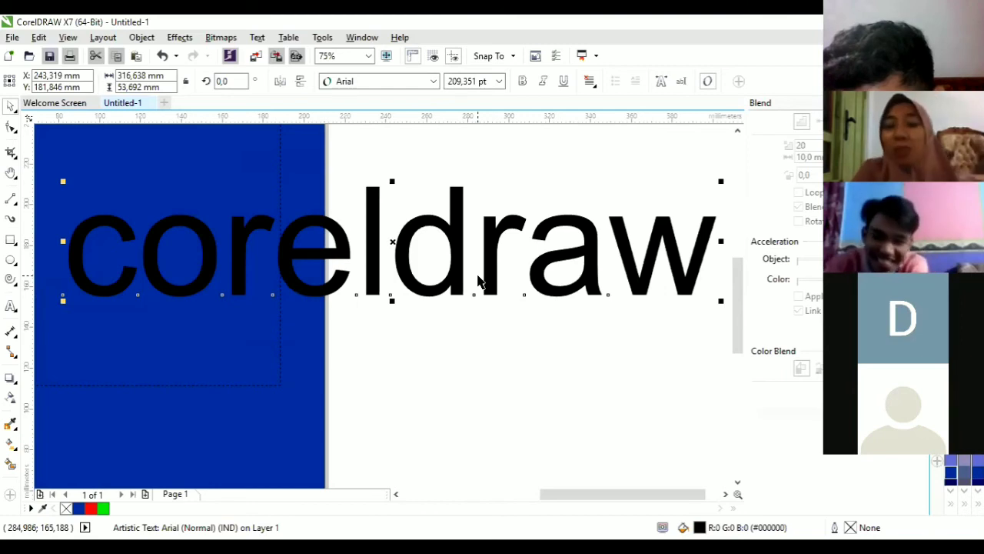
left_click(402, 240)
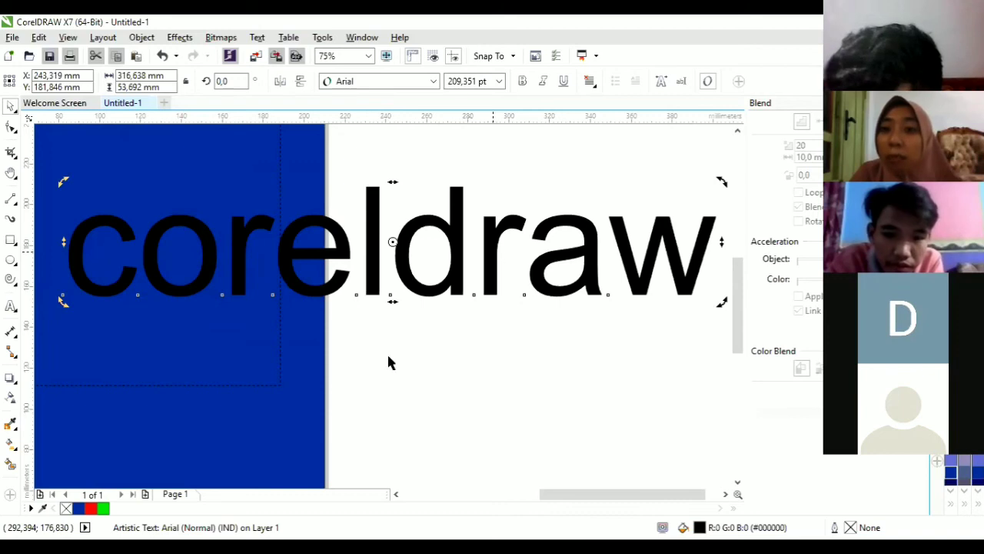
Step: Draw a paragraph text frame on the blue page and type 'dzdjhdjdbaxmscm' into it
left_click(11, 306)
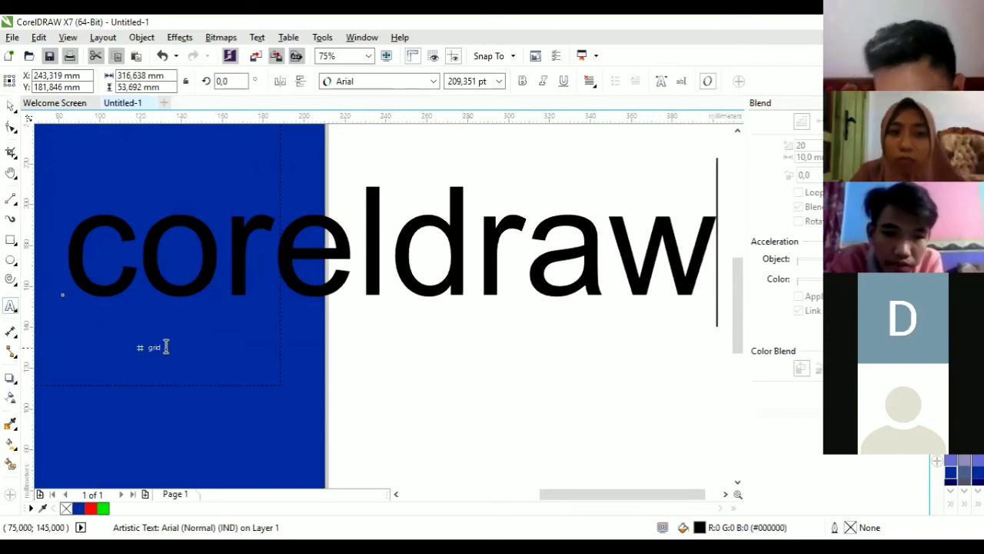
left_click_drag(173, 346, 297, 408)
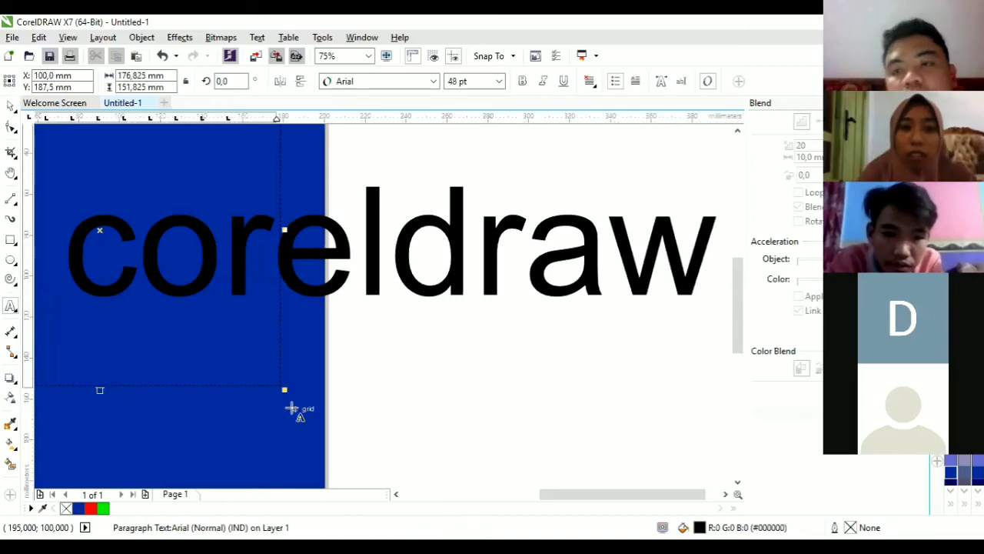
type("dzdjhdjdbaxmscm")
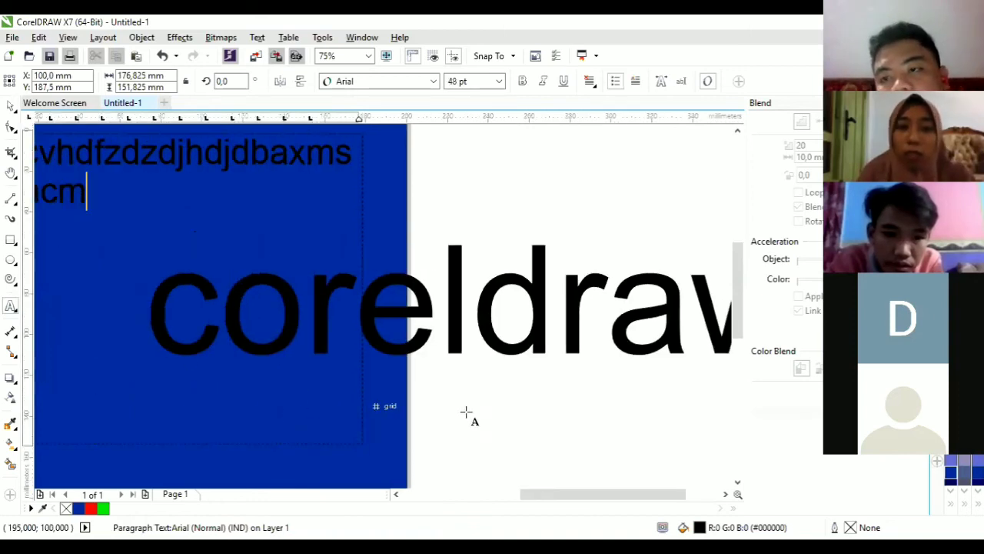
Step: Add the line 'sjdbnjabfcnavdfch jabdsbfnbnvc' below 'coreldraw' and resize it slightly
left_click(458, 403)
type("sjdbnja")
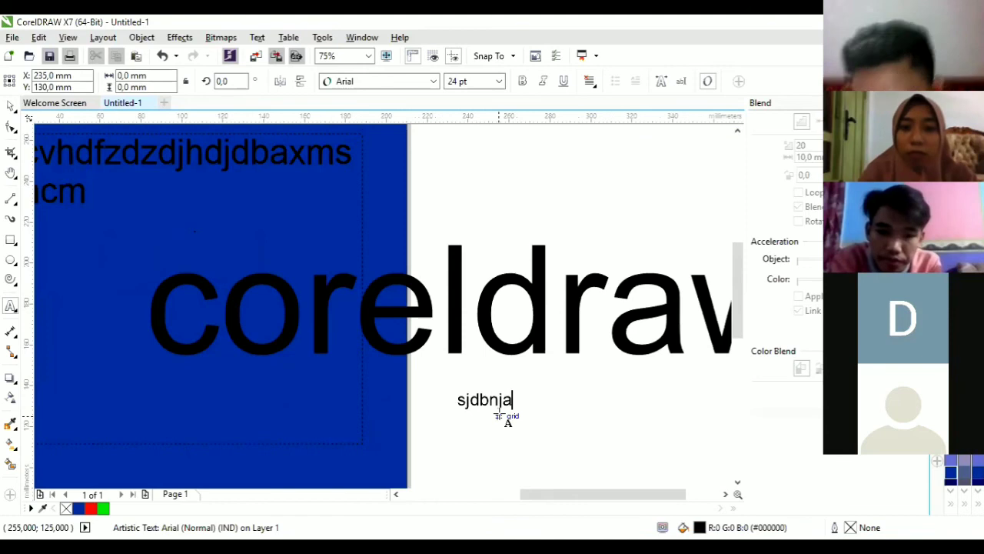
type("bfcnavdfch jabdsbfnbnvc")
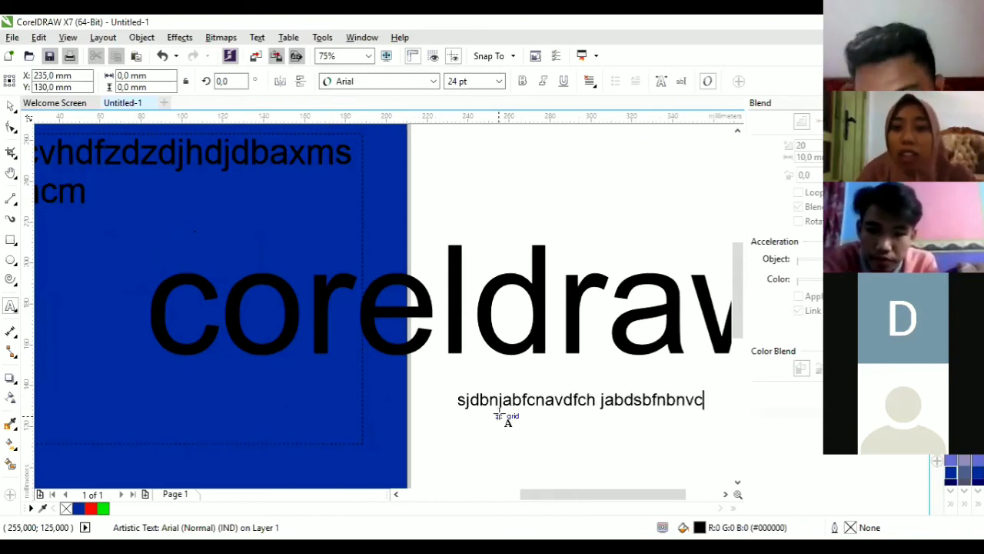
left_click(11, 105)
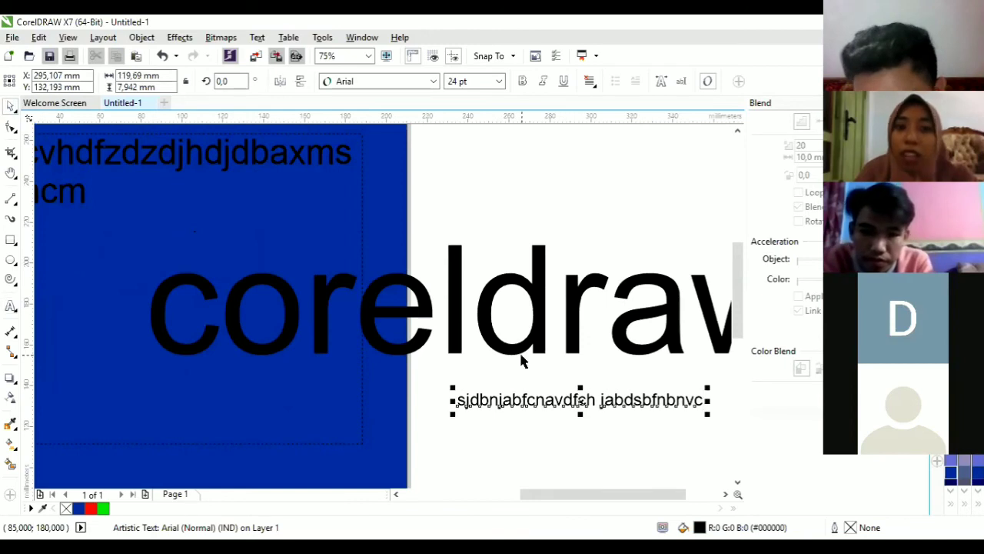
left_click_drag(453, 387, 449, 412)
scroll(549, 330, "down", 2)
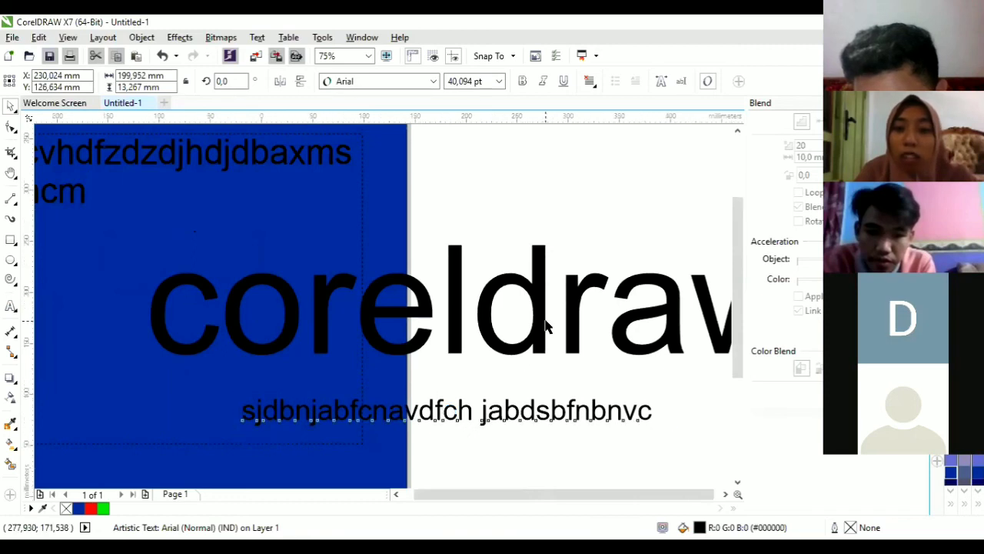
Step: Drag the large 'coreldraw' word left and slightly up so it starts near the blue page's left edge
left_click(500, 323)
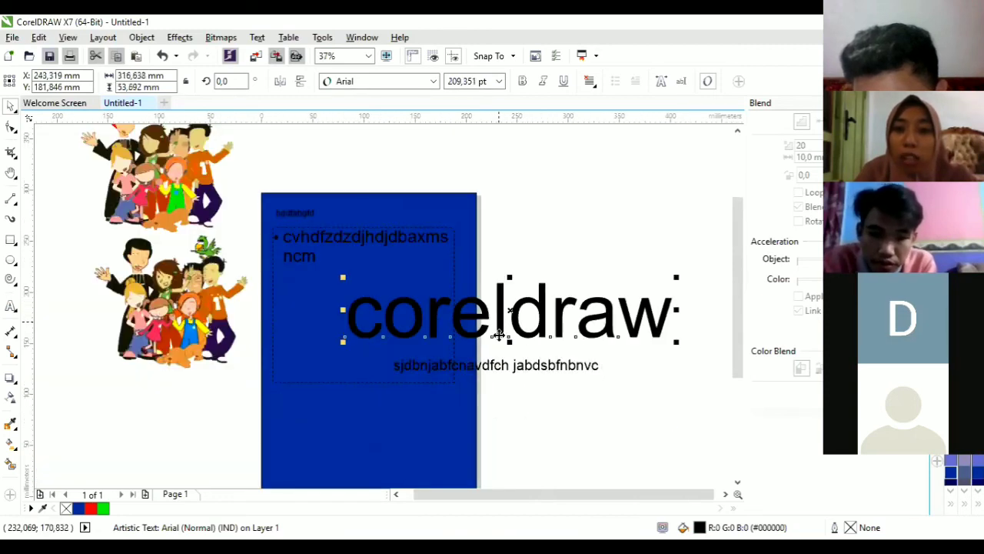
left_click(503, 372)
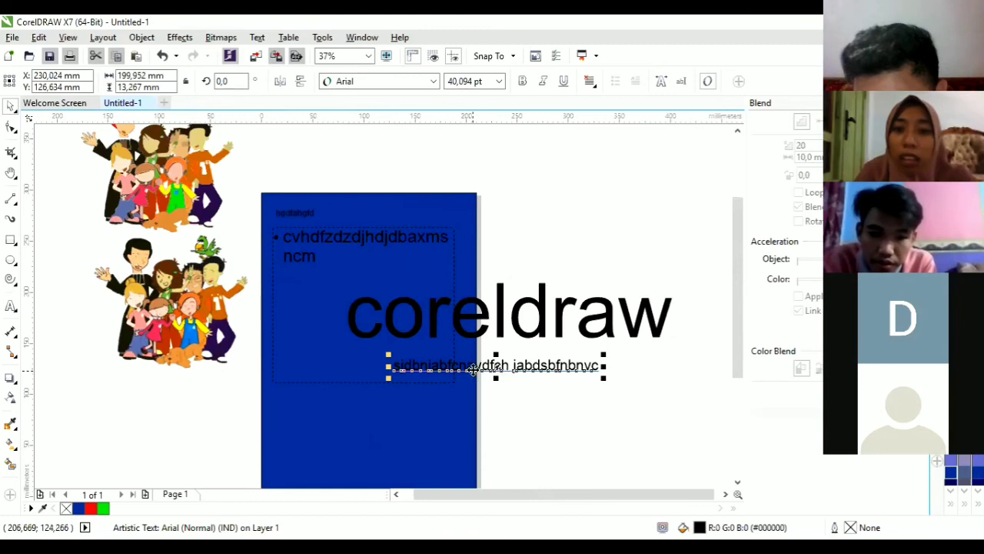
scroll(540, 365, "up", 2)
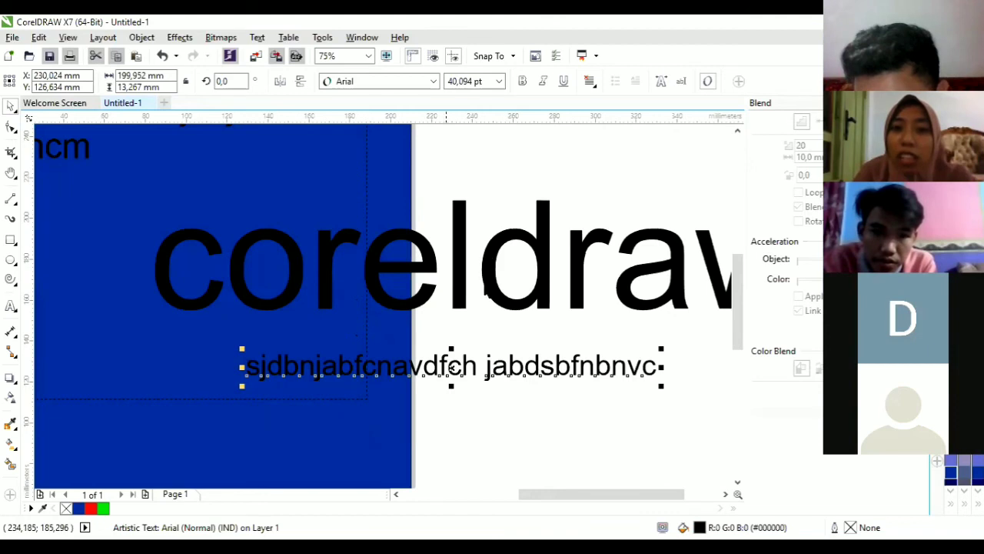
left_click(491, 271)
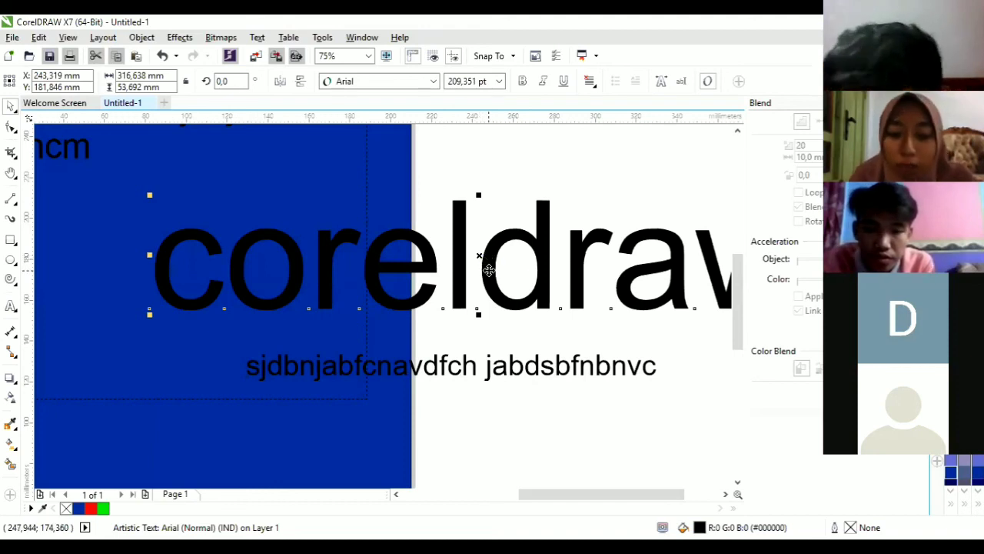
left_click_drag(489, 270, 408, 258)
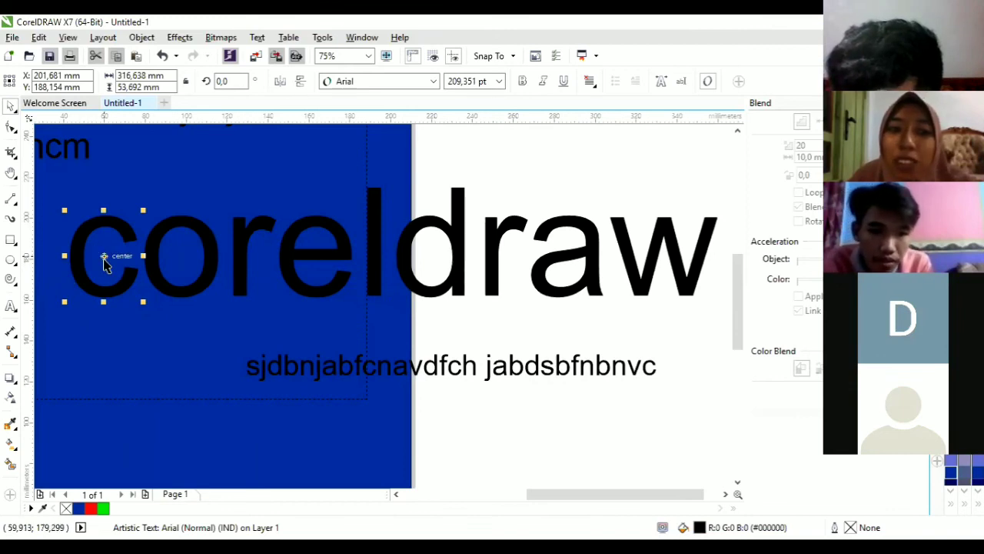
Step: Recolour the letter 'e' light blue, 'r' darker purple-blue and 'o' pale lavender
left_click(102, 288)
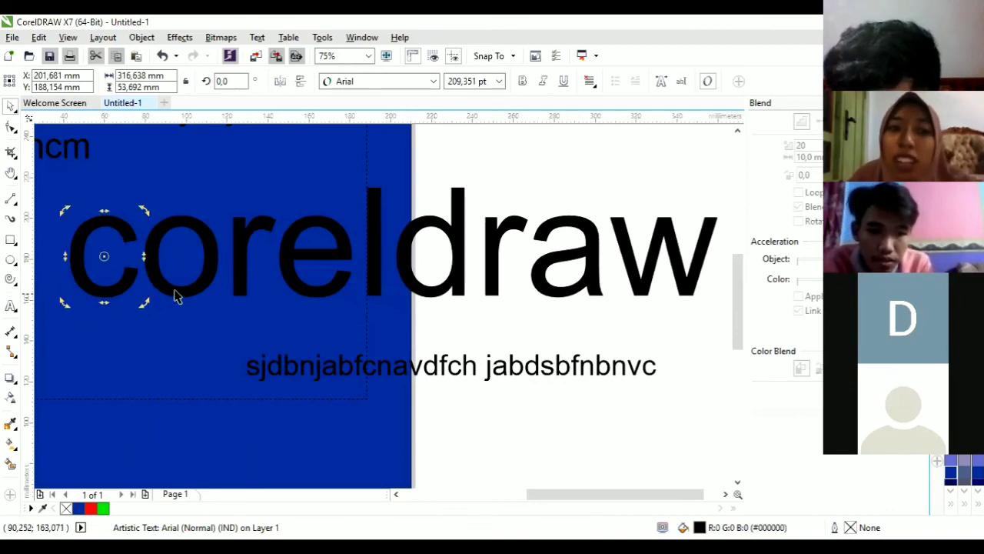
left_click(240, 284)
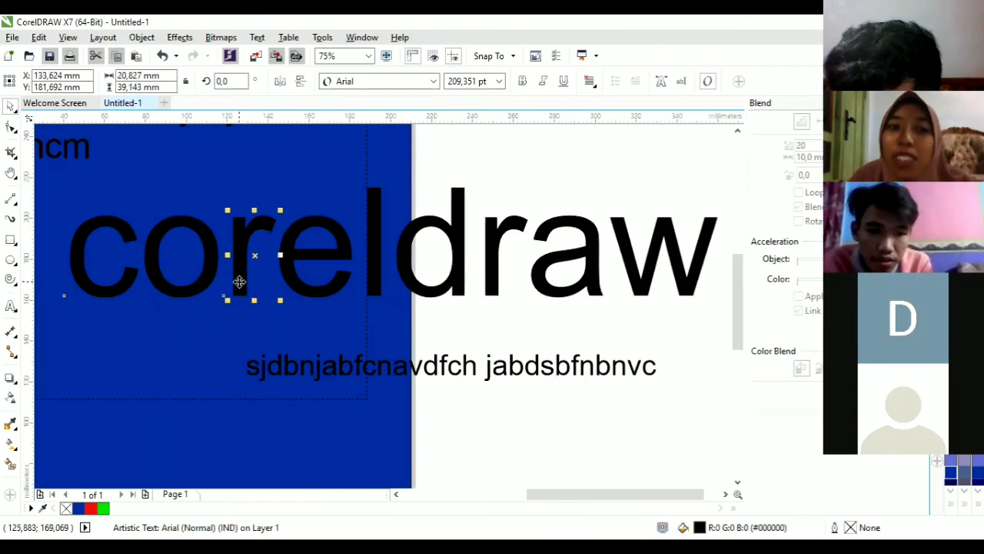
left_click(303, 287)
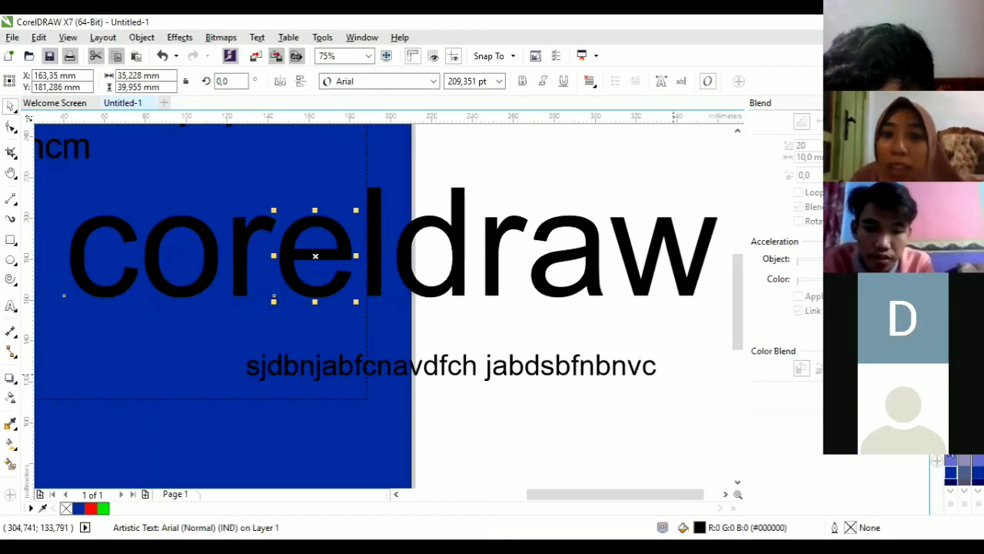
left_click(951, 423)
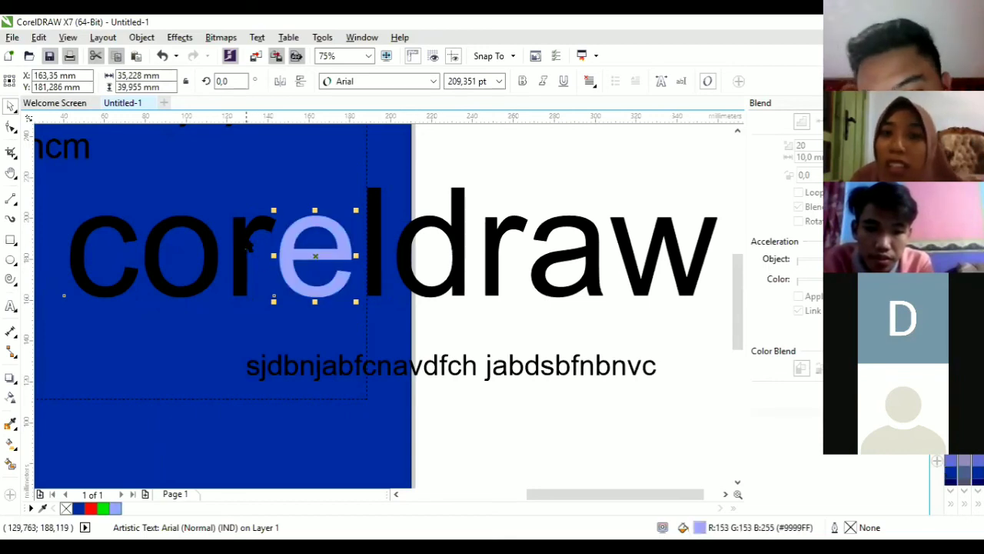
left_click(248, 246)
left_click(950, 461)
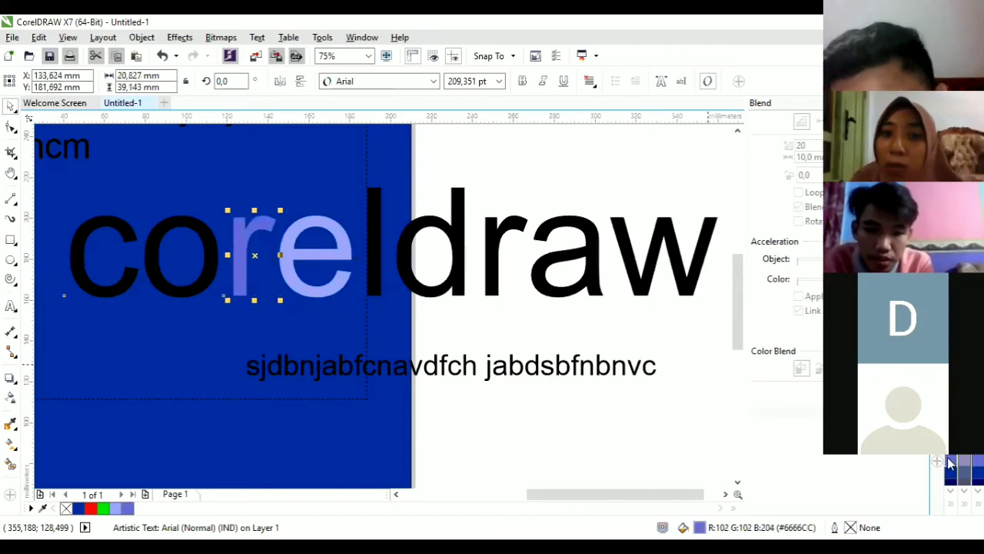
left_click(203, 278)
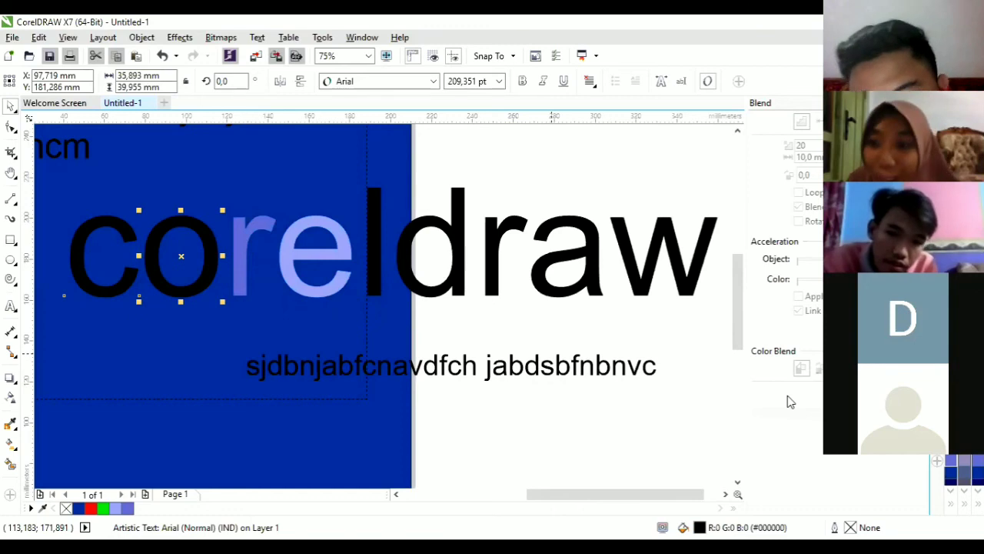
left_click(953, 462)
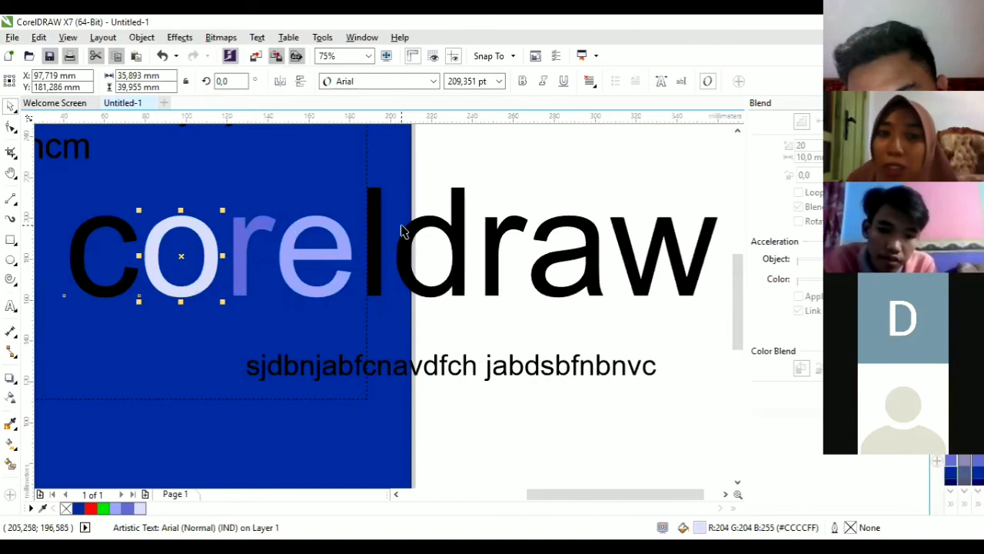
left_click(376, 260)
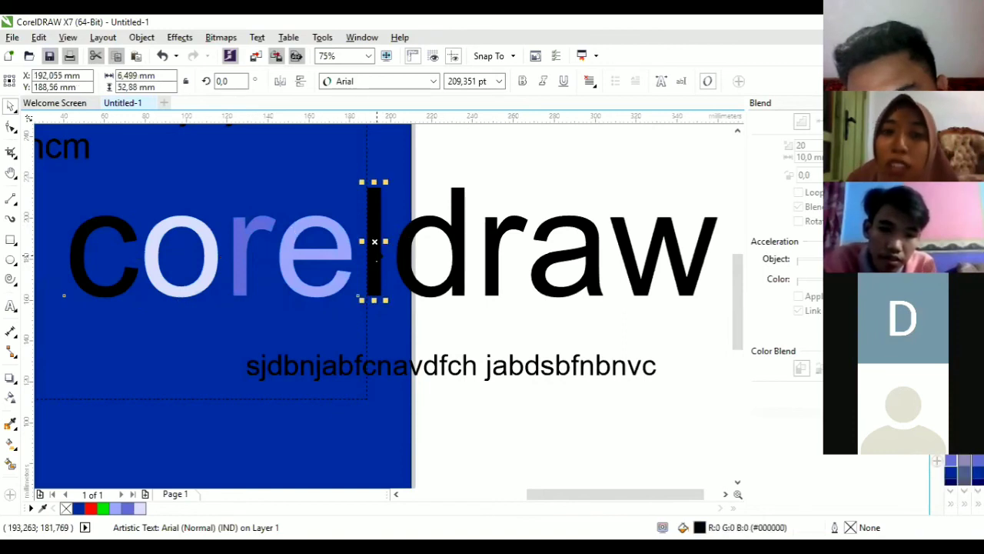
left_click(336, 263)
left_click(251, 245)
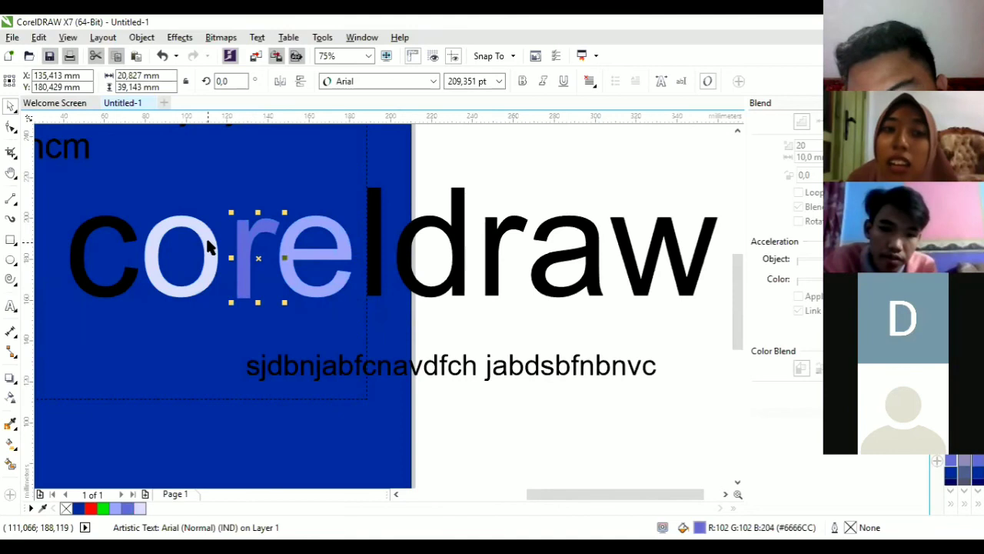
Step: Drop the 'o' below the baseline, raise the 'r', and slide 'e' and 'l' left over each other
left_click_drag(204, 275, 205, 319)
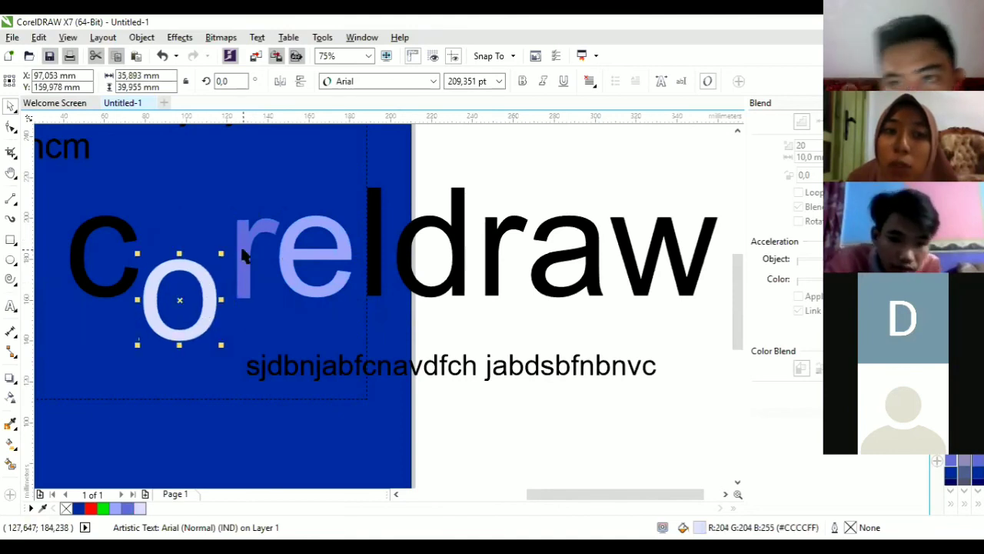
left_click_drag(213, 247, 219, 225)
left_click_drag(296, 244, 263, 260)
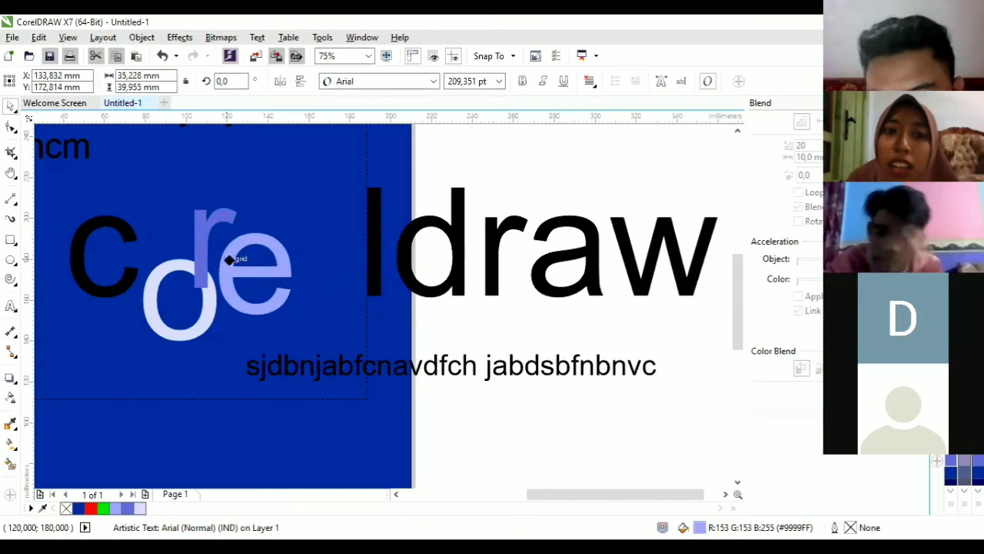
left_click_drag(369, 244, 270, 228)
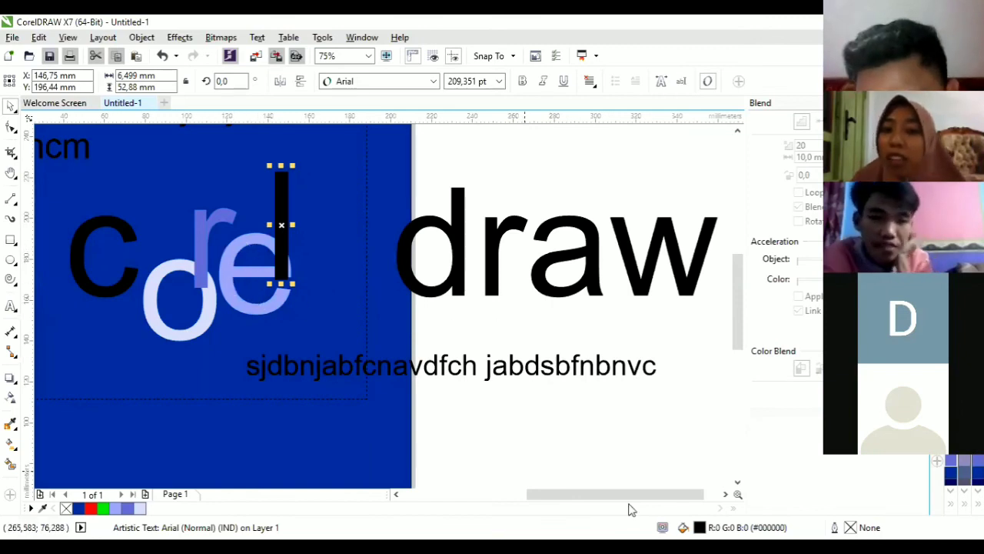
Step: Slide the 'o' left over the 'c' and nudge the 'r' down and left
left_click(204, 323)
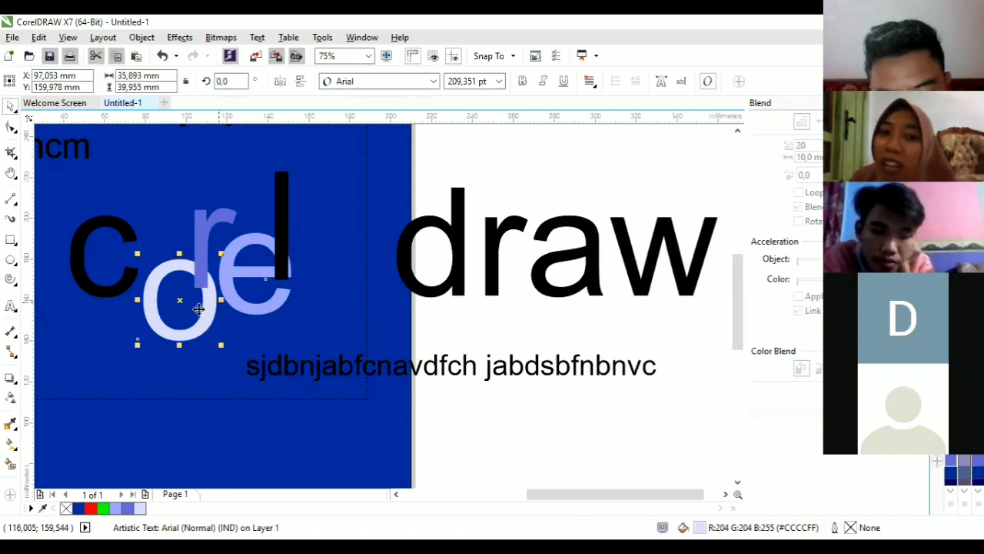
left_click_drag(205, 228, 126, 257)
left_click(193, 248)
left_click_drag(192, 248, 177, 234)
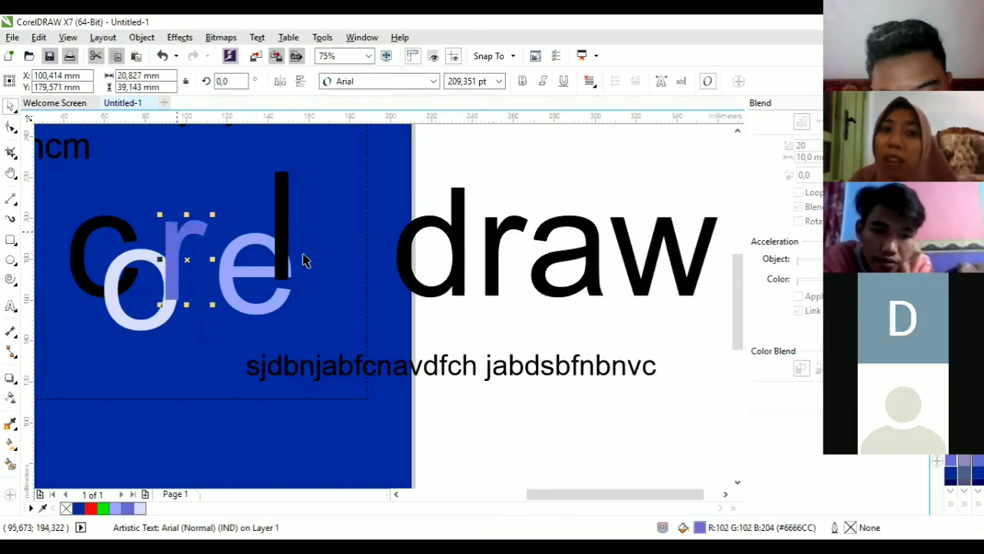
left_click(455, 372)
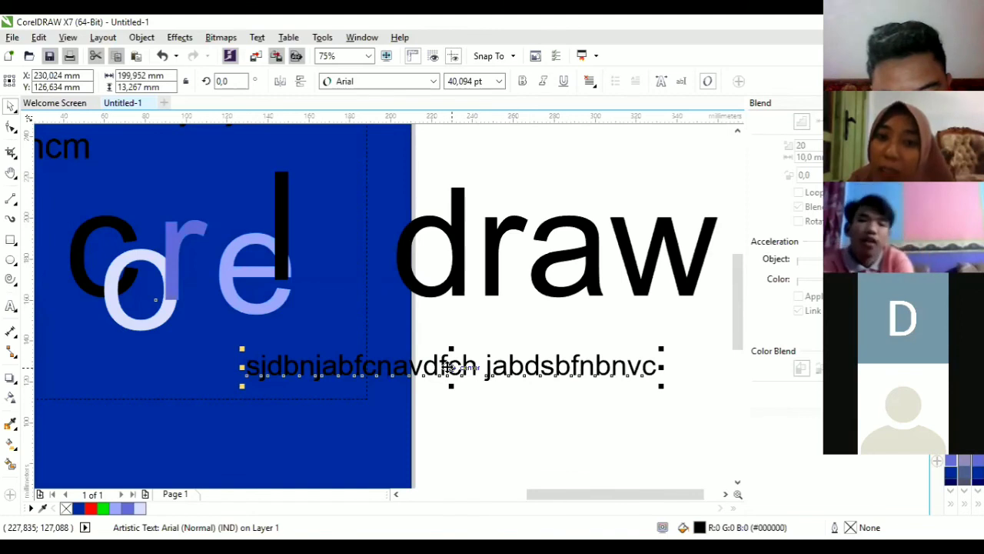
Step: Break the small text line apart (Ctrl+K) into the words 'sjdbnjabfcnavdfch' and 'jabdsbfnbnvc'
left_click(451, 368)
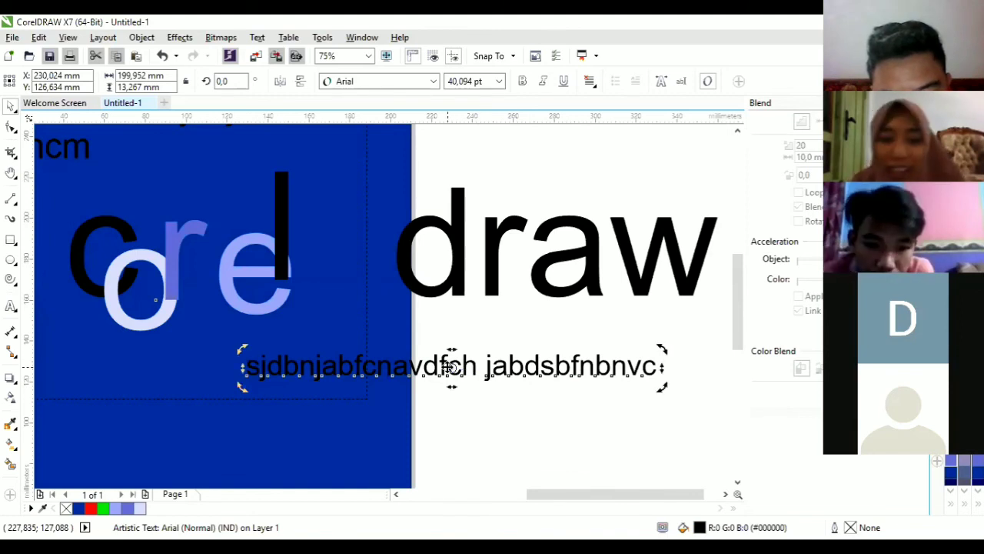
left_click(450, 368)
key("ctrl+k")
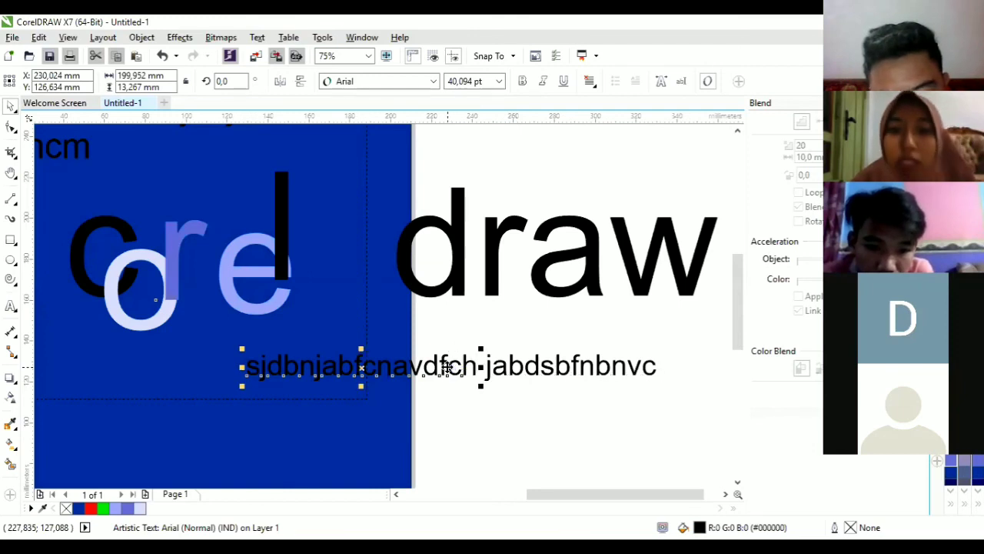
left_click(547, 368)
left_click(382, 371)
left_click(544, 361)
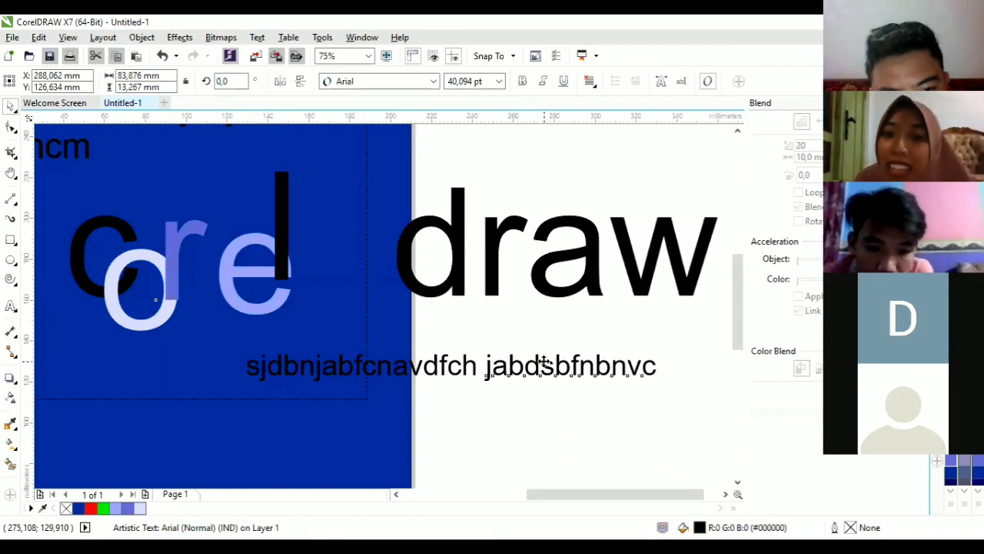
left_click(413, 370)
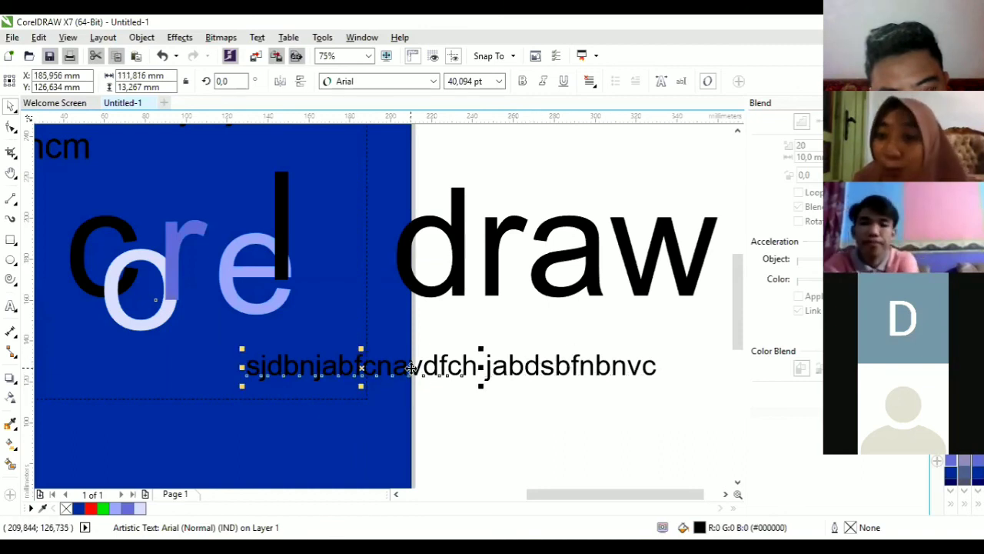